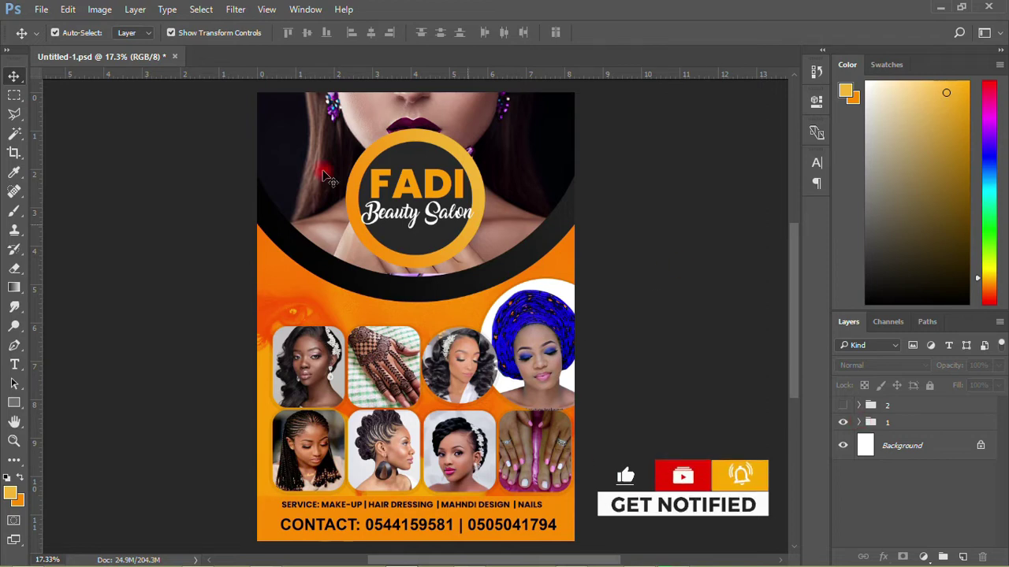
- Compare the group 2 versions of the flyer and leave group 2 hidden
left_click(842, 406)
left_click(842, 408)
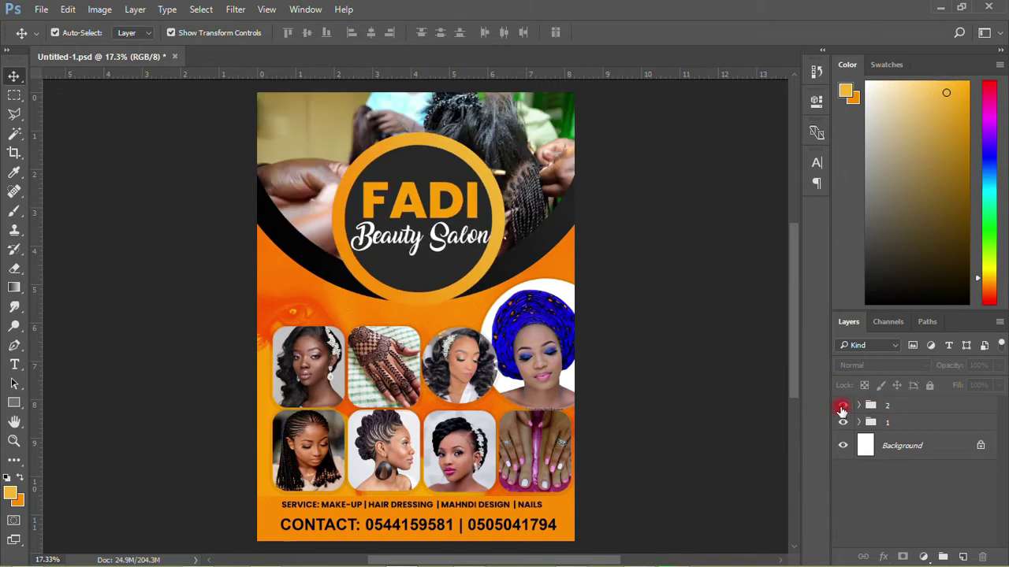
left_click(843, 408)
left_click(842, 408)
left_click(842, 408)
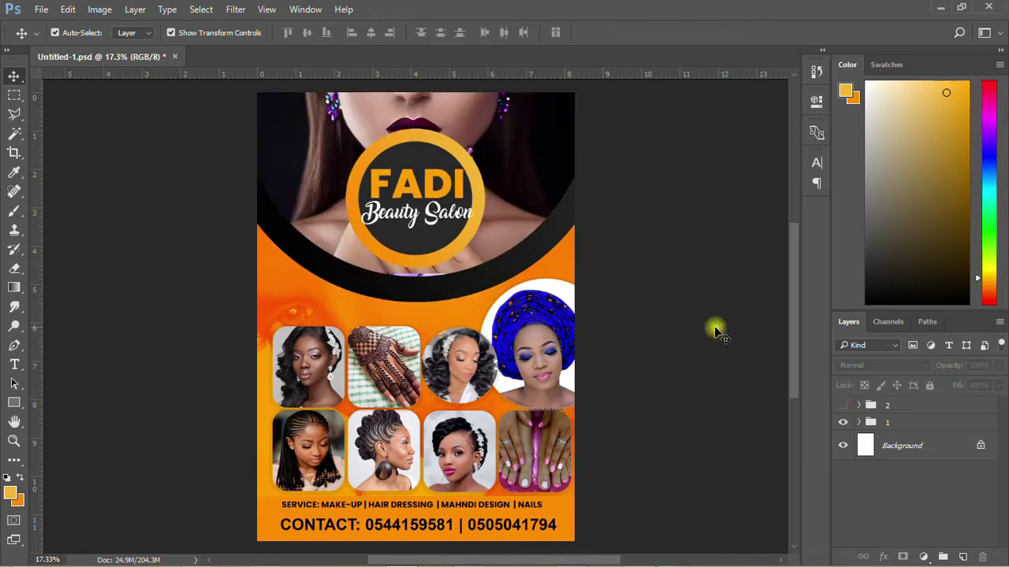
- Save the flyer, then start a new A4 document
left_click(41, 8)
left_click(76, 158)
left_click(39, 9)
left_click(50, 26)
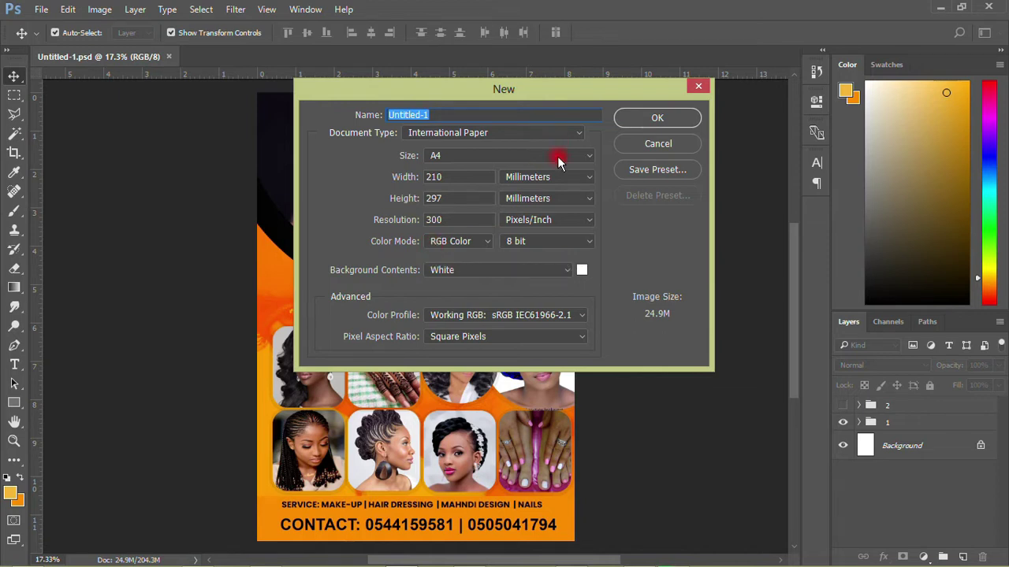
- Name the new document 'Banner'
left_click(543, 178)
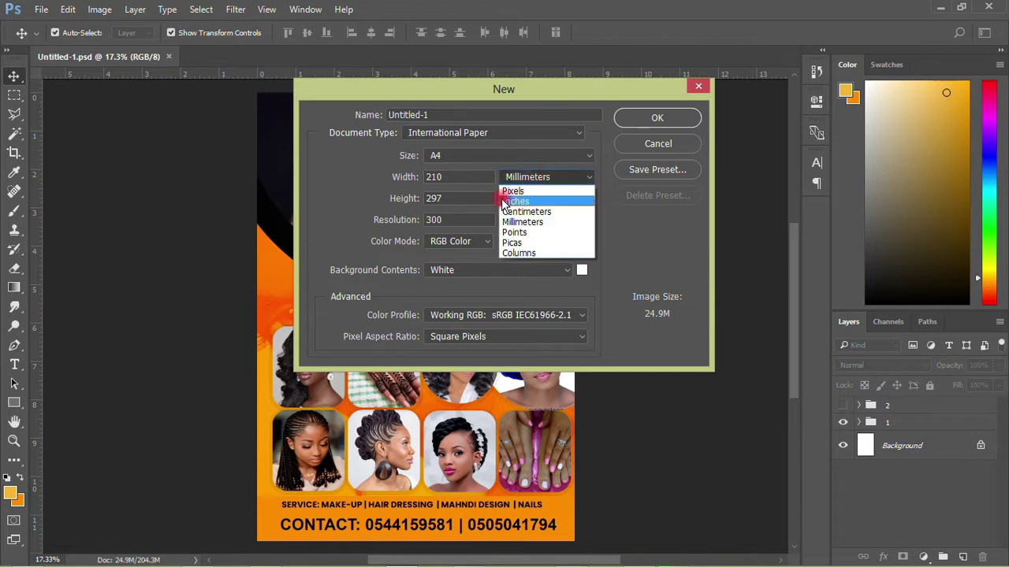
left_click(448, 151)
left_click_drag(438, 114, 356, 119)
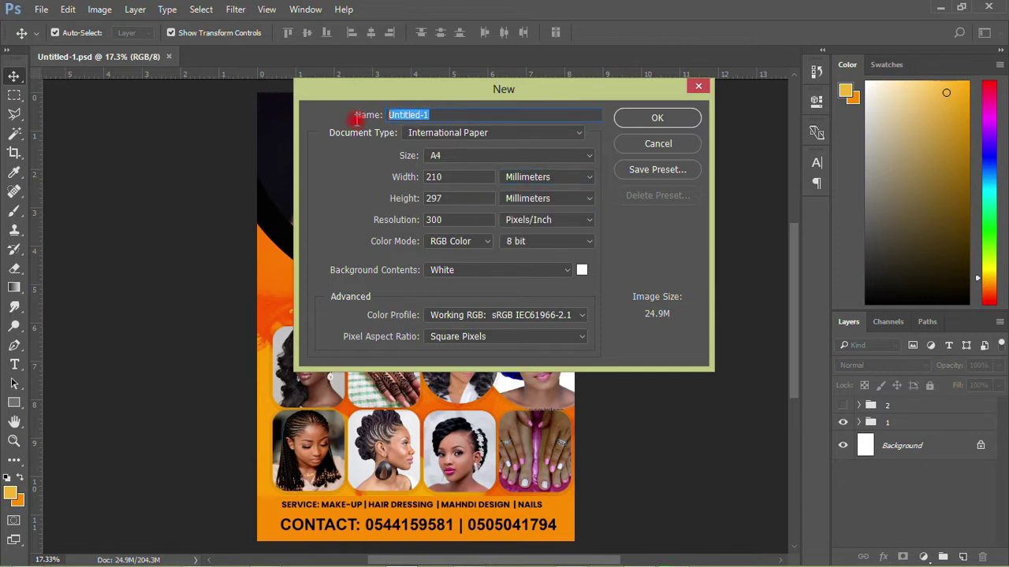
type("b")
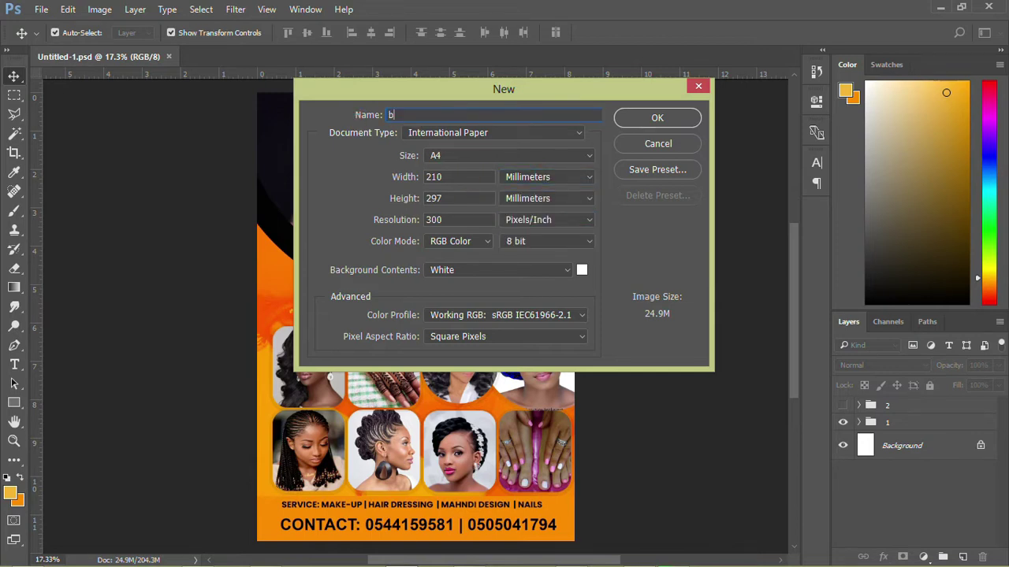
type("Banne")
- Set the document type to Custom with inches as units, then bring Calculator forward
left_click(457, 132)
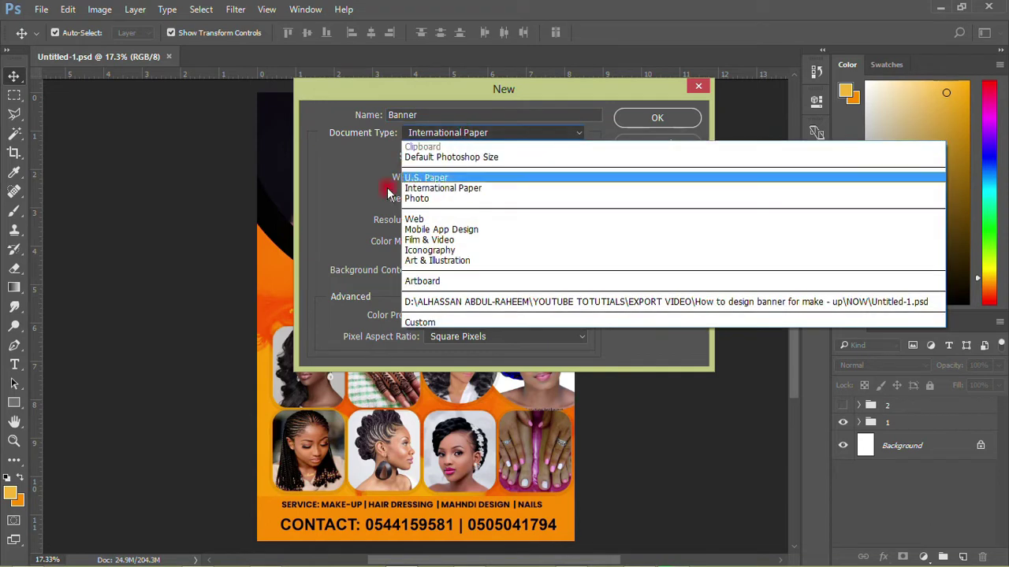
left_click(426, 323)
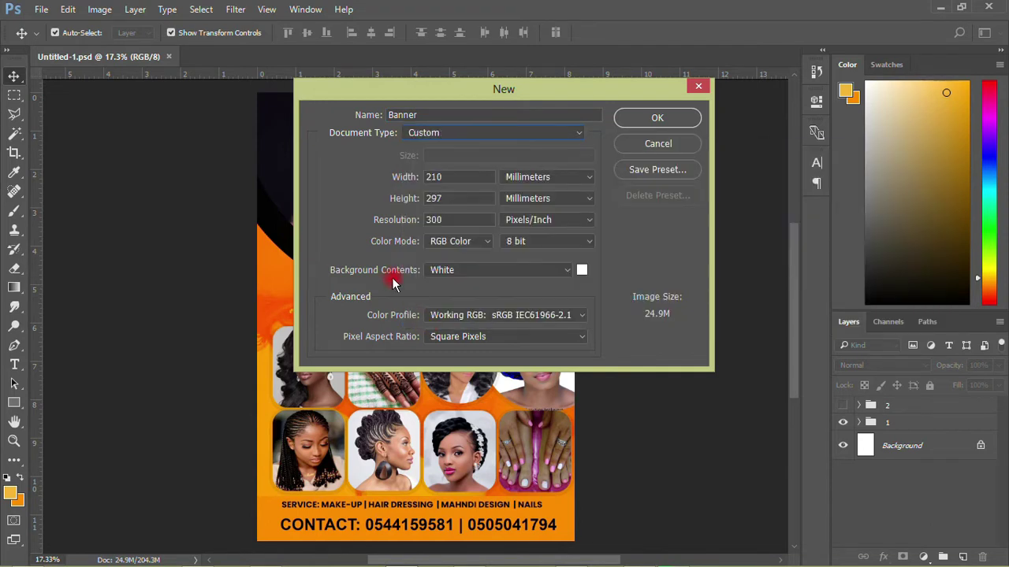
left_click(544, 177)
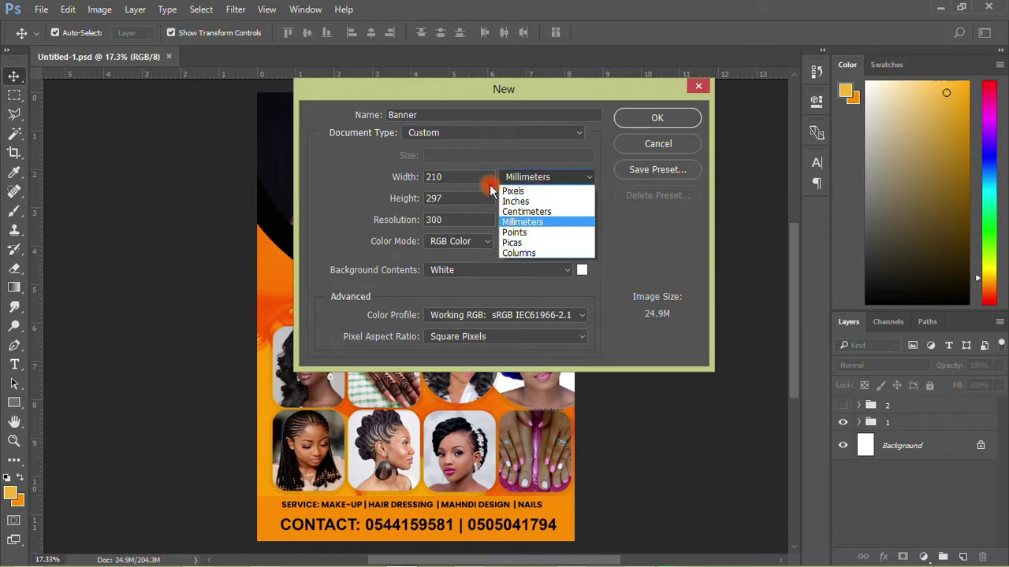
left_click(526, 202)
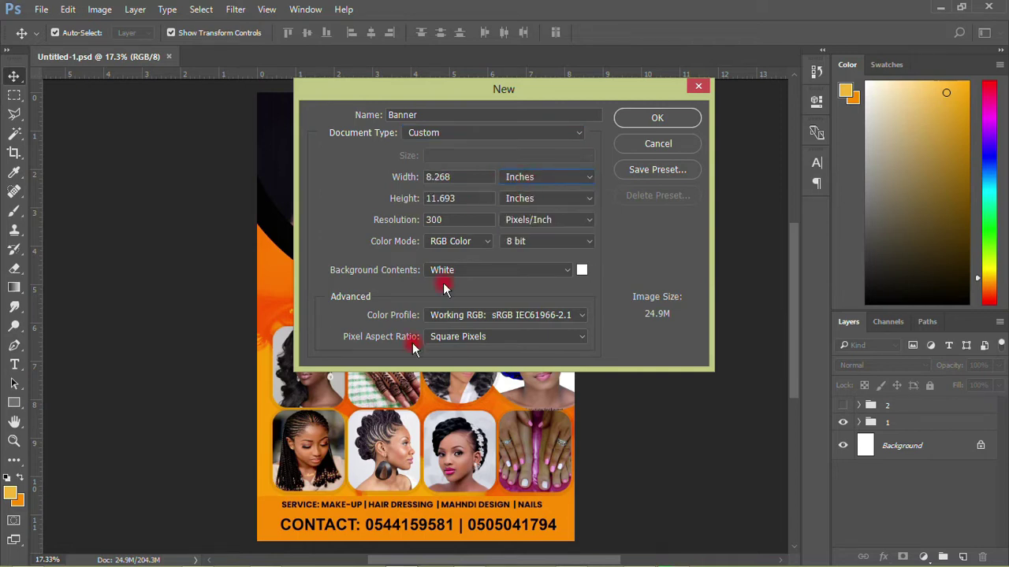
mouse_move(228, 559)
left_click(197, 557)
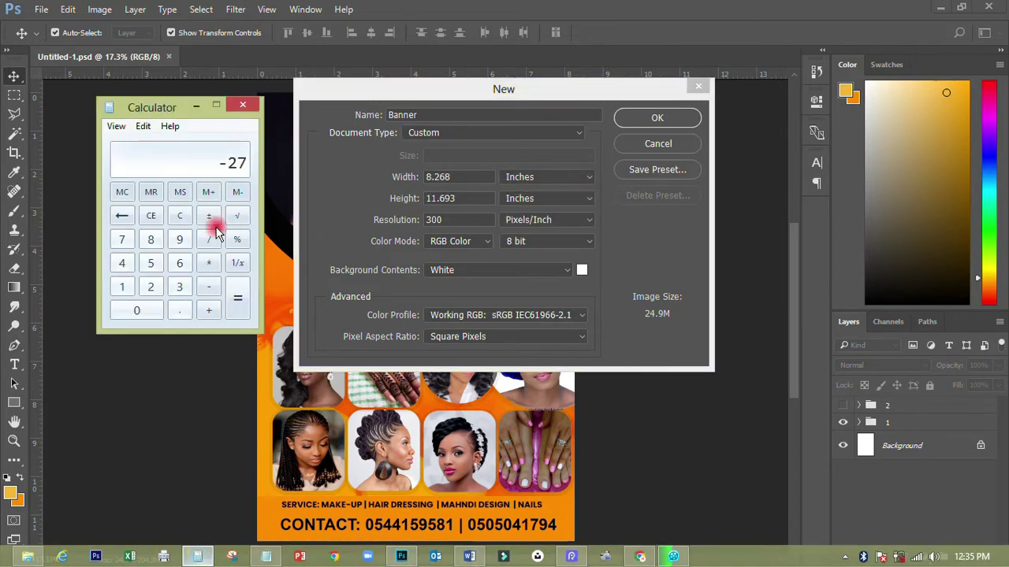
- Compute 3 × 12 = 36 in Calculator, copy it, and select the Width value
left_click_drag(175, 103, 236, 113)
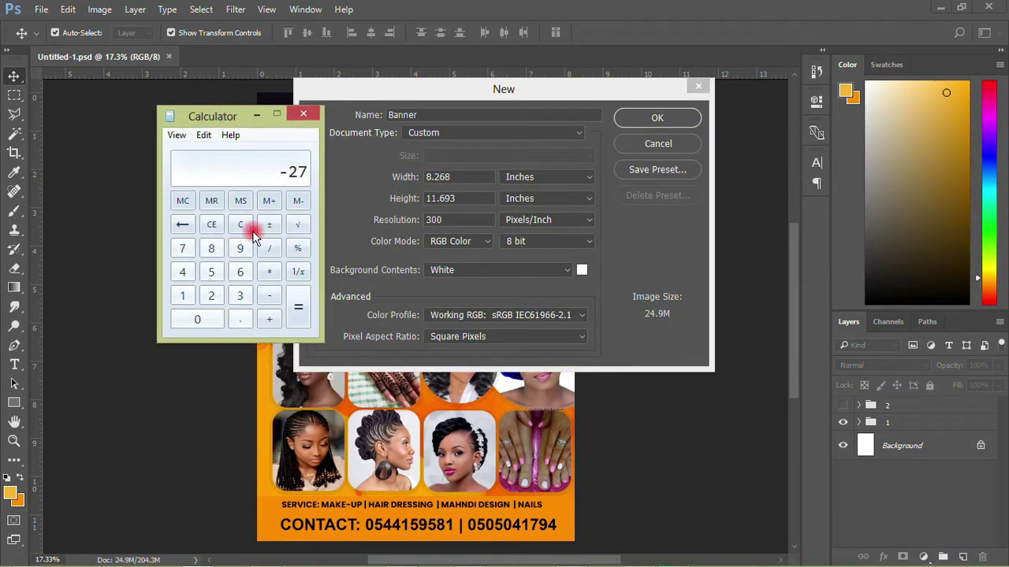
left_click(241, 296)
left_click(269, 272)
left_click(185, 295)
left_click(211, 296)
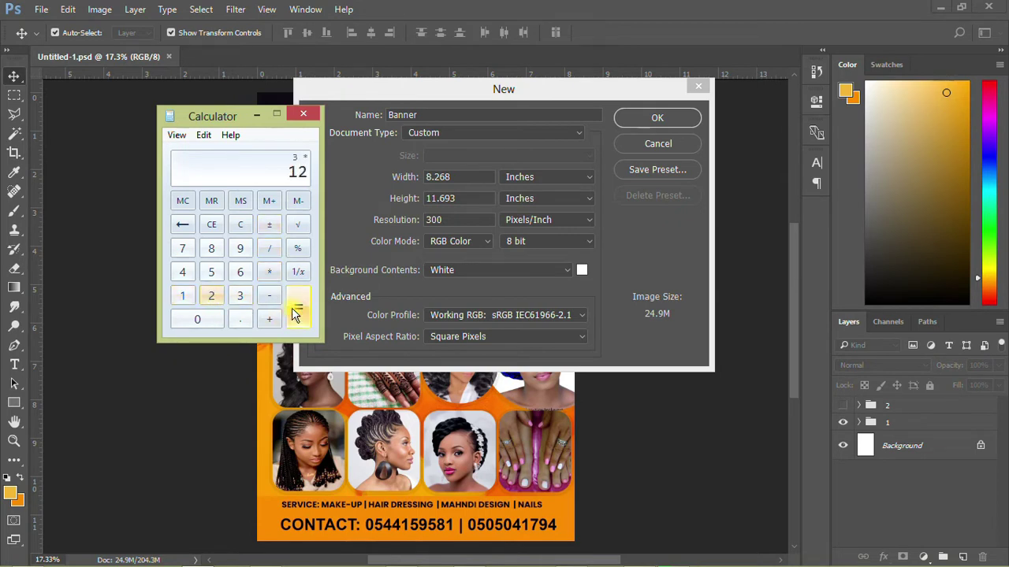
left_click(294, 313)
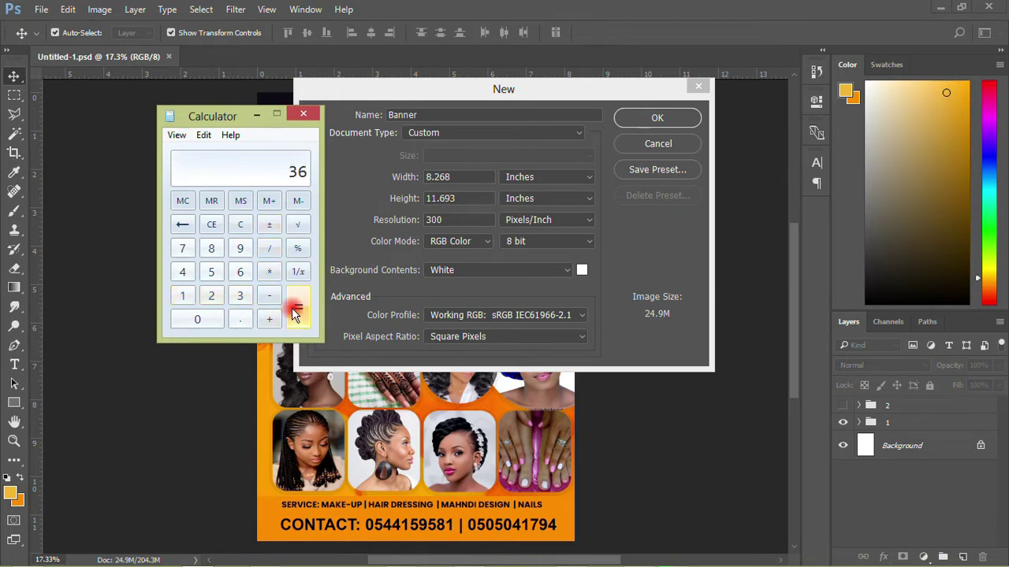
right_click(297, 172)
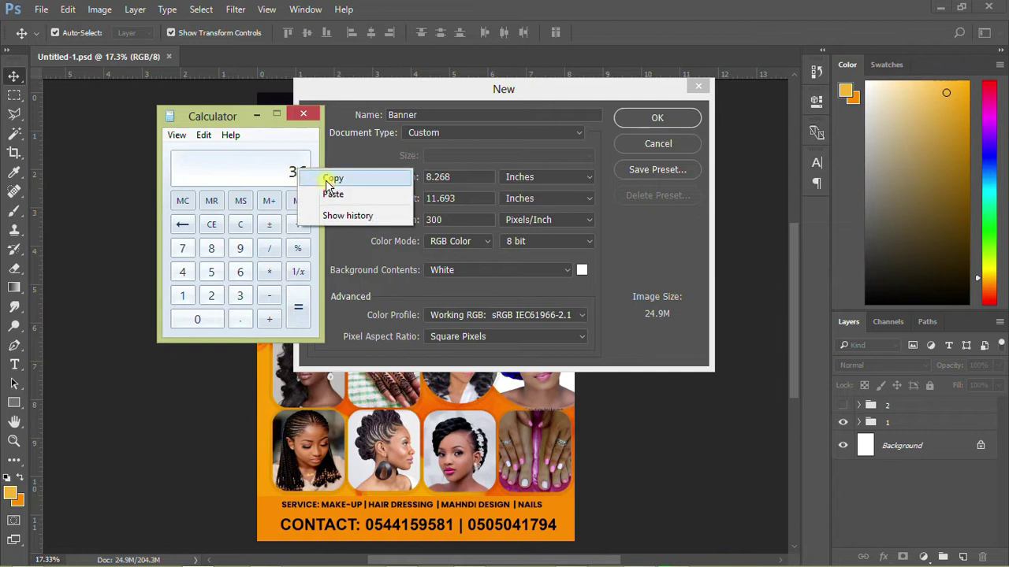
left_click(331, 173)
left_click(409, 180)
double_click(437, 177)
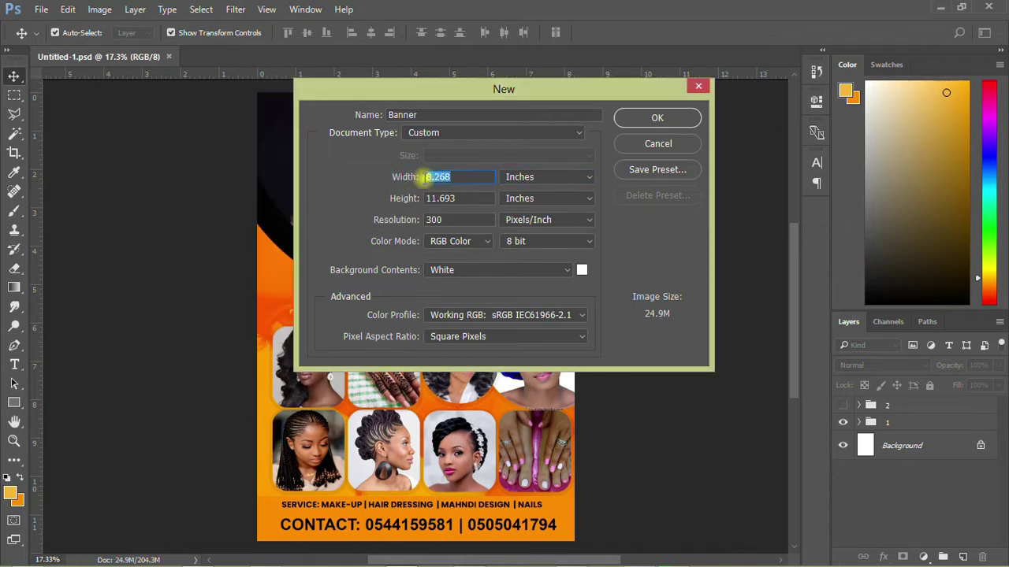
- Paste 36 as the width and copy 5 × 12 = 60 from Calculator
right_click(437, 177)
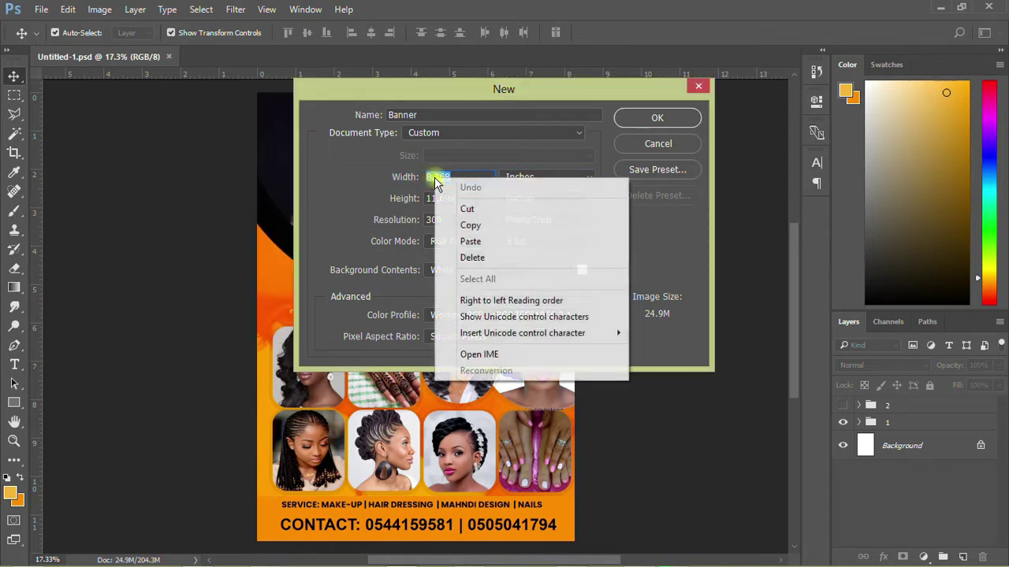
left_click(468, 245)
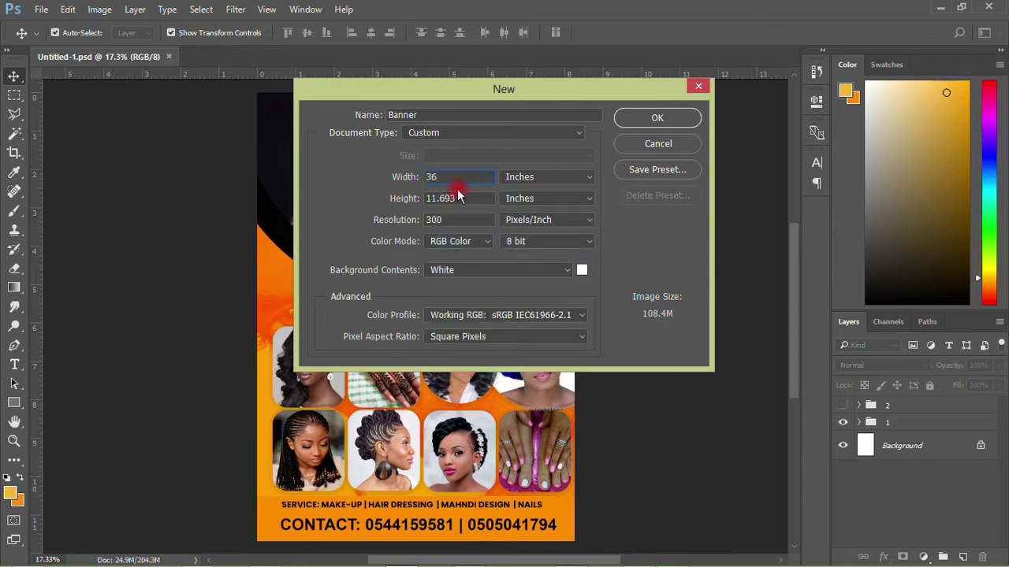
left_click(197, 556)
left_click(210, 273)
left_click(268, 272)
left_click(182, 298)
left_click(211, 296)
left_click(298, 307)
right_click(293, 168)
left_click(309, 175)
- Paste 60 as the height, making the Banner 36 × 60 inches
left_click(469, 203)
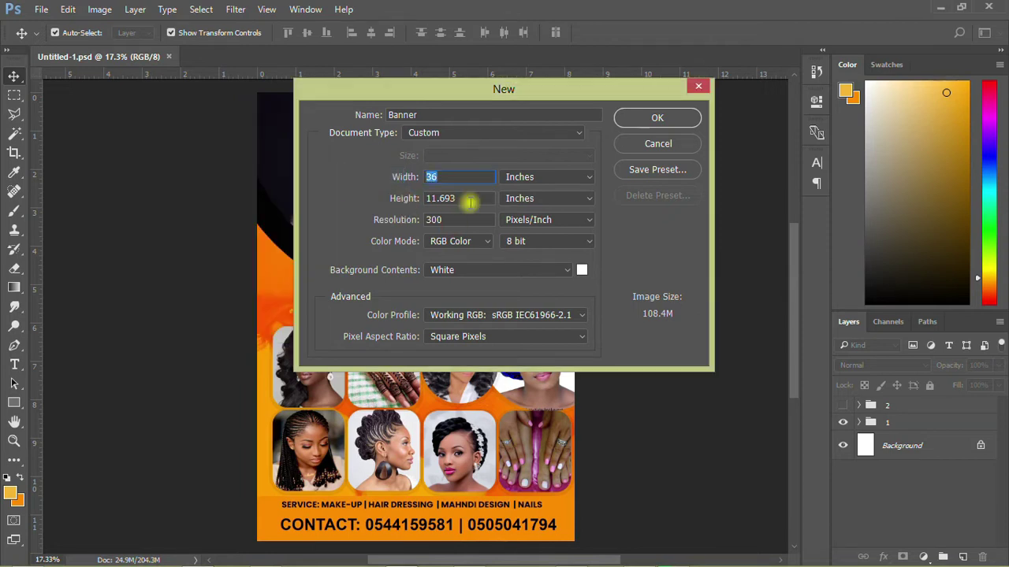
left_click_drag(465, 202, 432, 200)
right_click(432, 200)
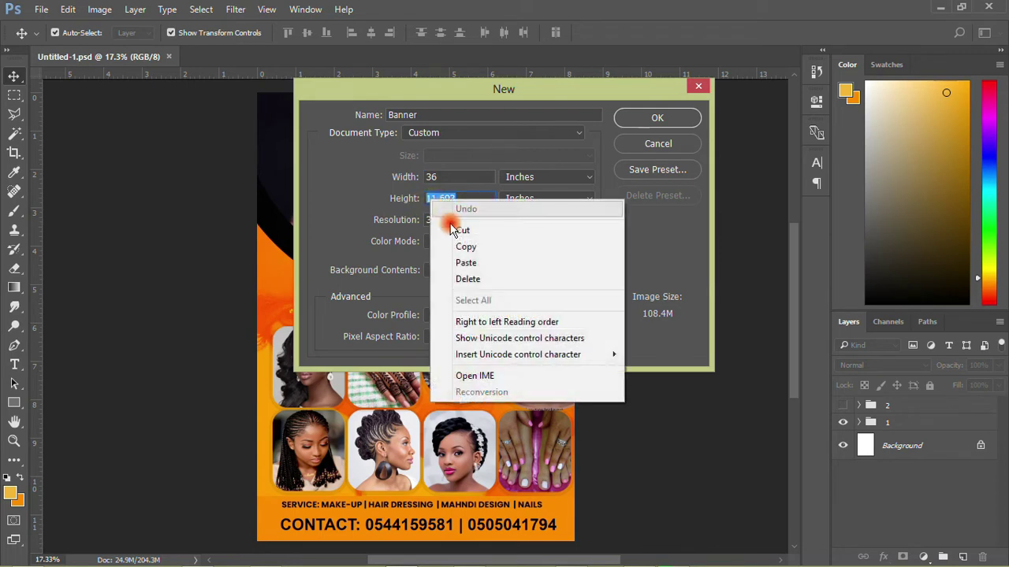
left_click(463, 258)
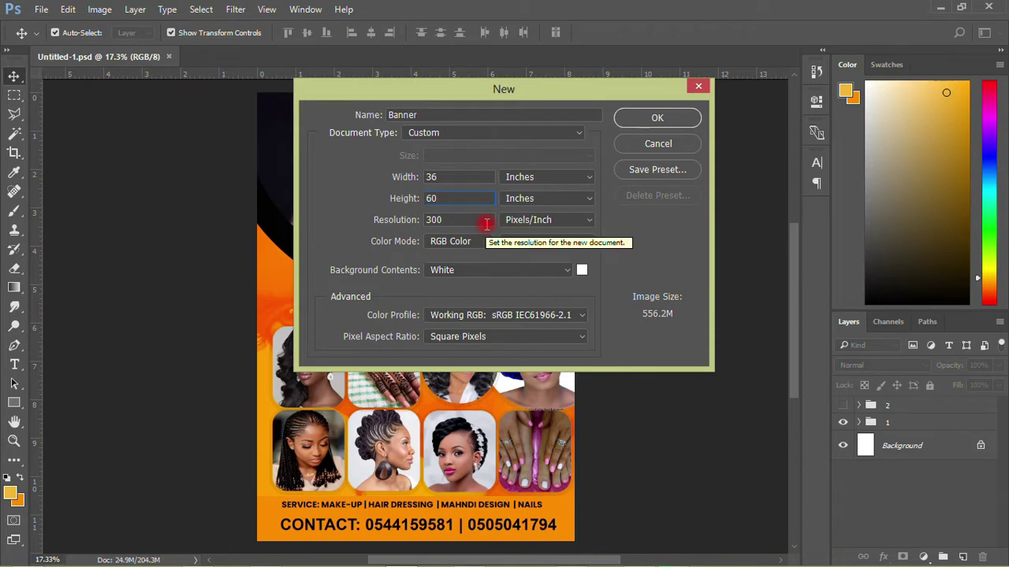
left_click_drag(448, 220, 425, 222)
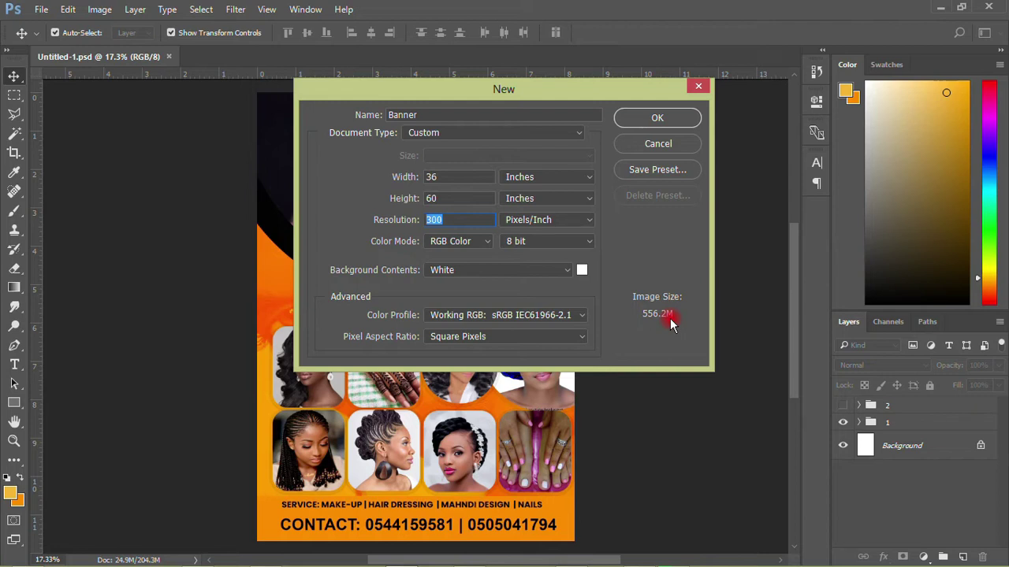
- Set the resolution to 72 pixels/inch and create the Banner document
type("72")
left_click(644, 116)
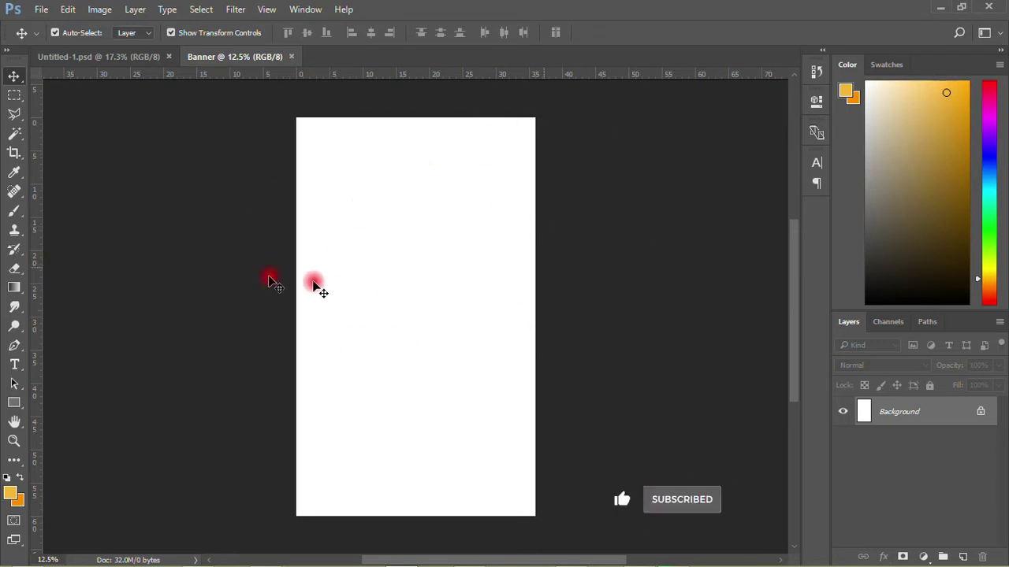
- View the finished flyer for reference, then return to the blank Banner canvas
left_click(118, 56)
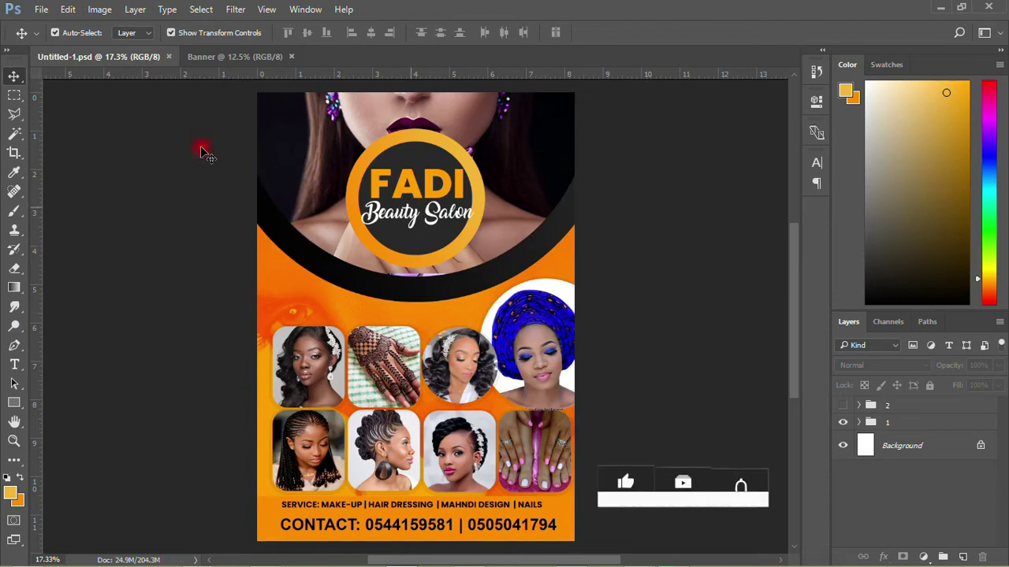
left_click(221, 56)
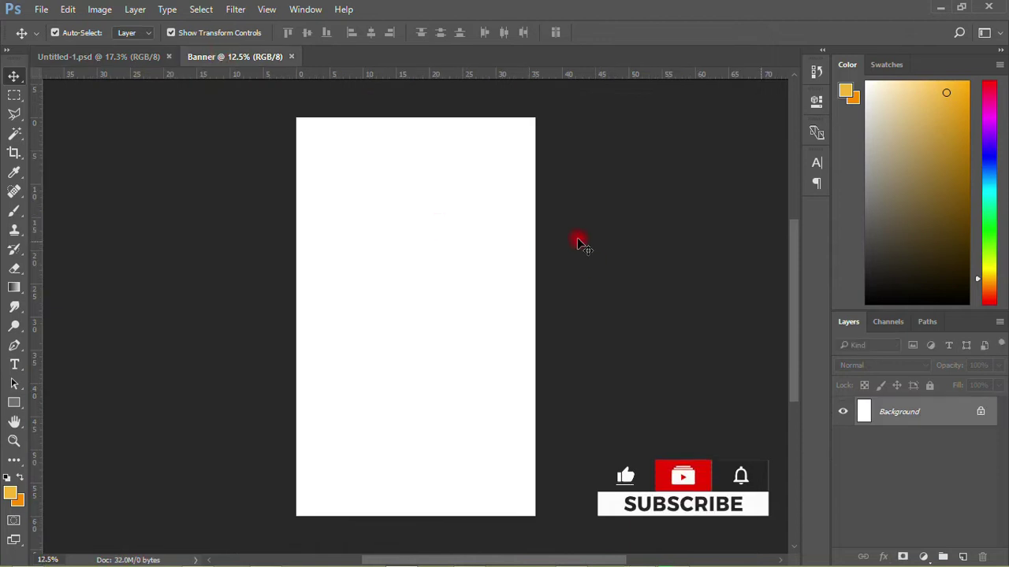
left_click(41, 9)
- Place the linked nailart-job photo, scale it to full canvas width, and move it to the top
left_click(92, 297)
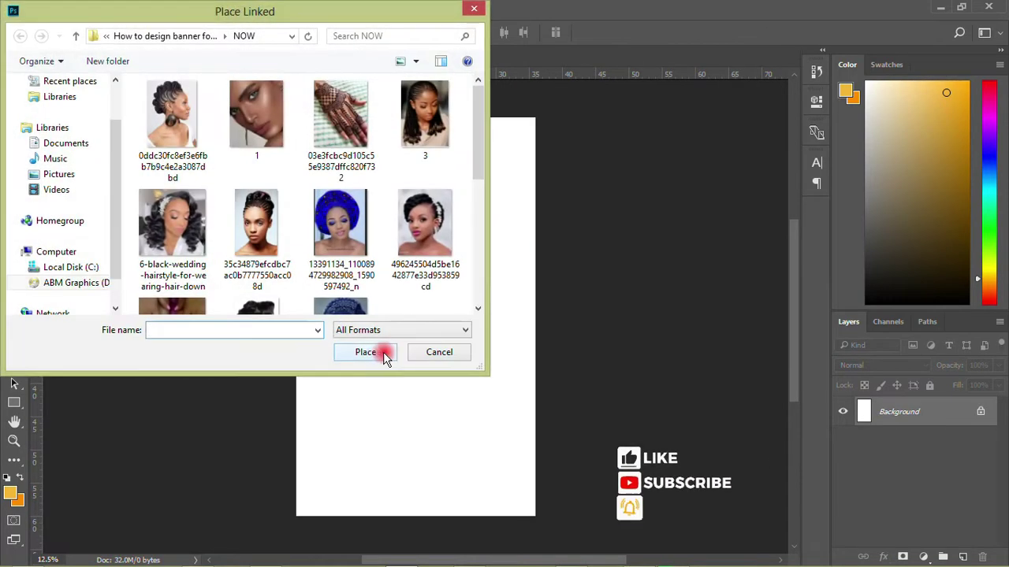
left_click_drag(475, 103, 473, 198)
left_click(263, 212)
double_click(262, 211)
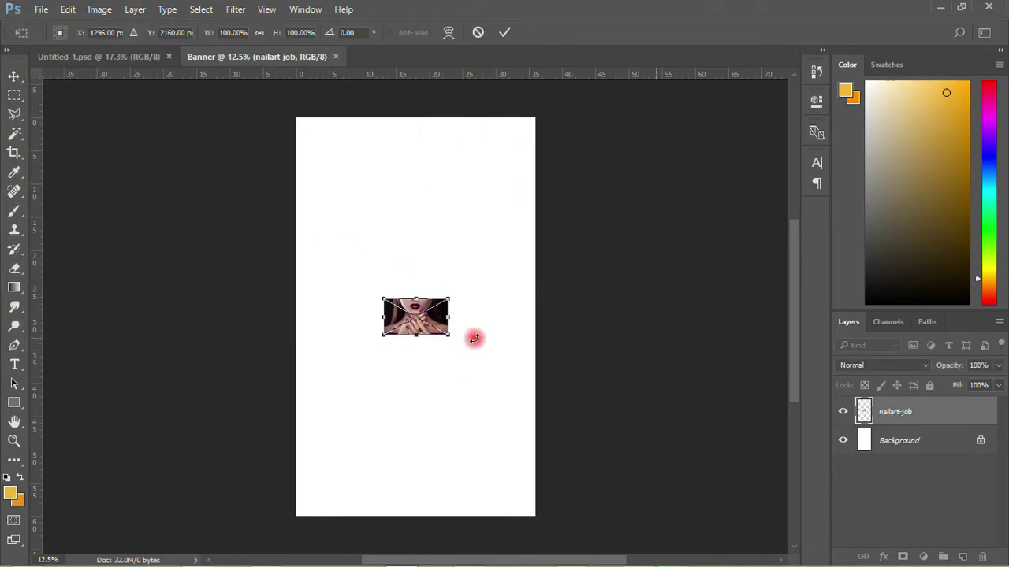
left_click_drag(449, 298, 525, 228)
left_click(504, 33)
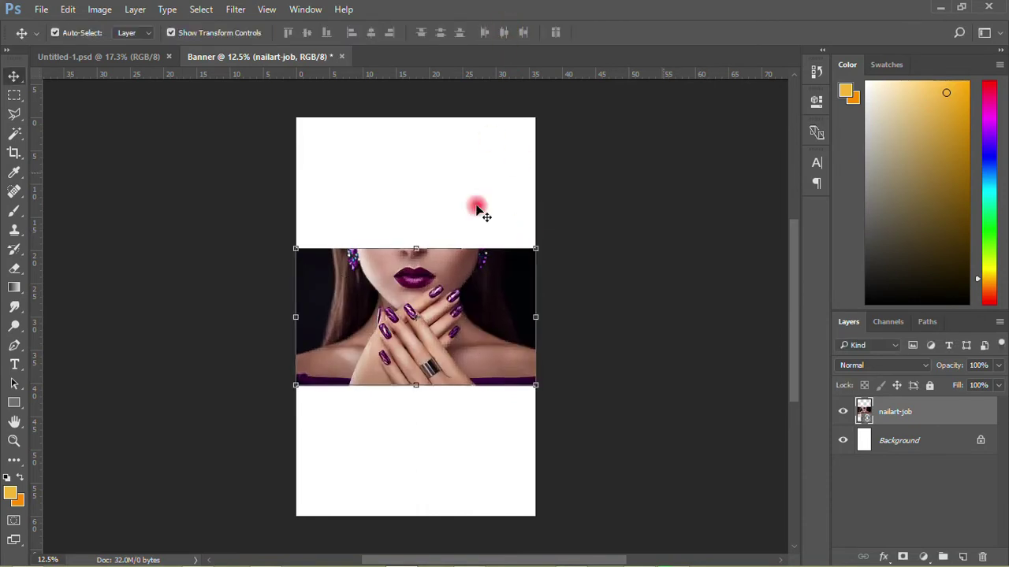
left_click_drag(450, 293, 456, 167)
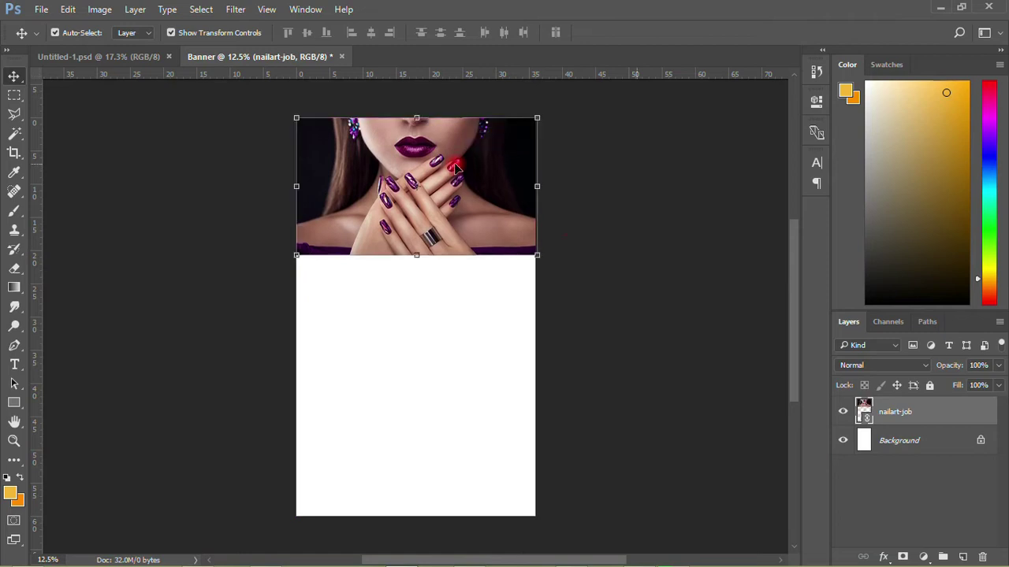
left_click(574, 249)
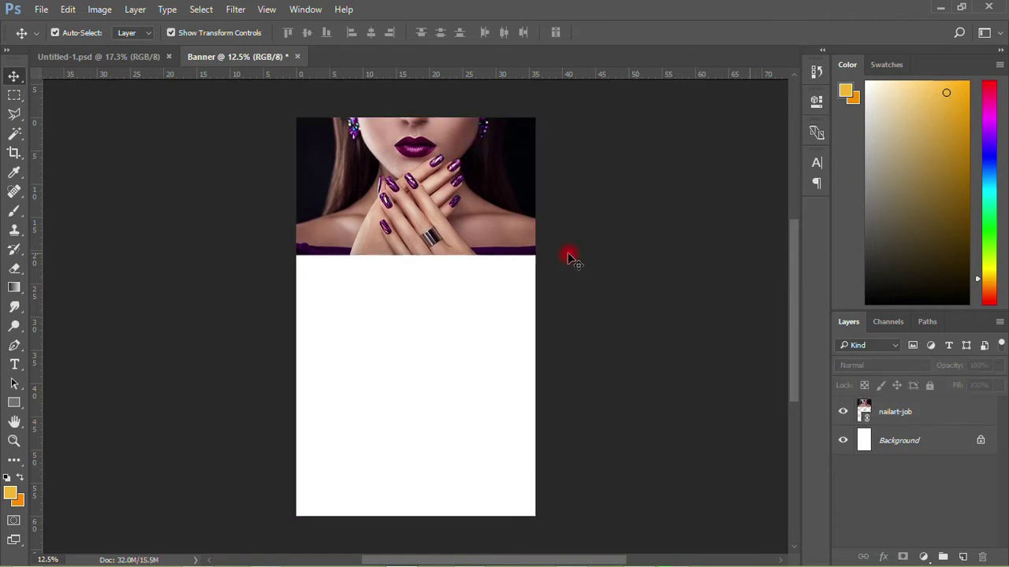
left_click(14, 403)
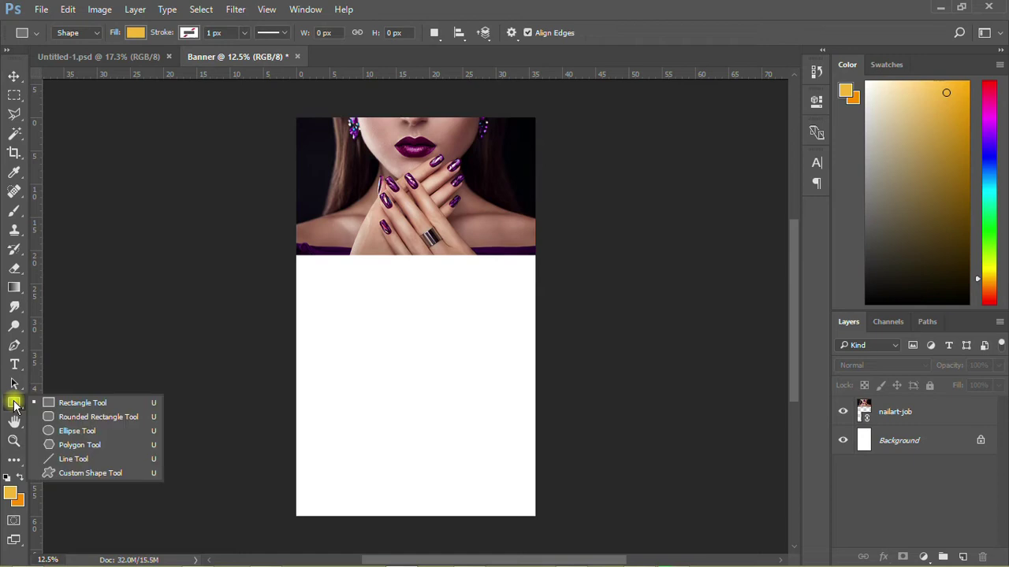
- Draw an Ellipse 1 circle and scale it to banner width, centred on the photo's bottom edge
left_click(84, 432)
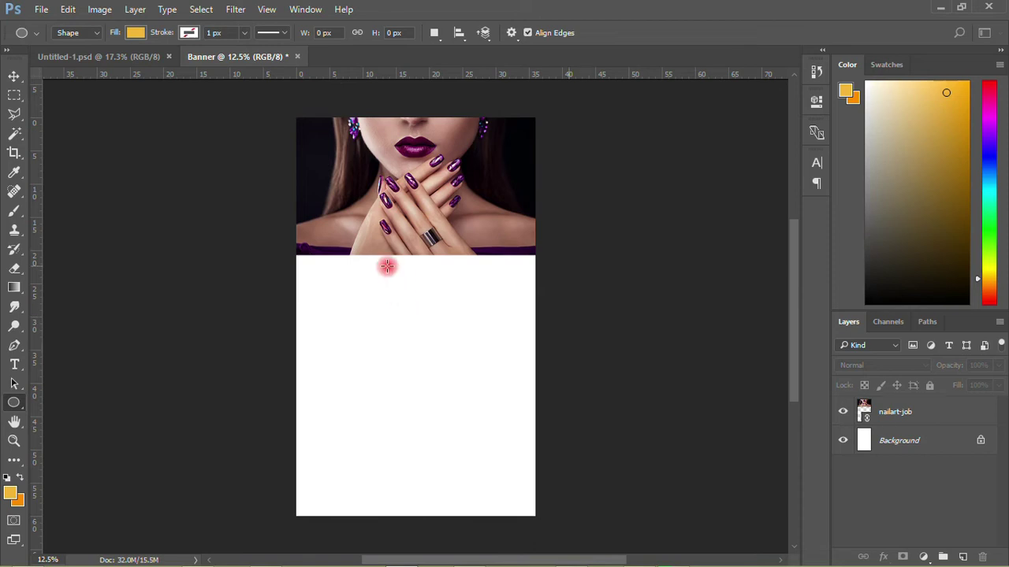
left_click_drag(367, 225, 564, 524)
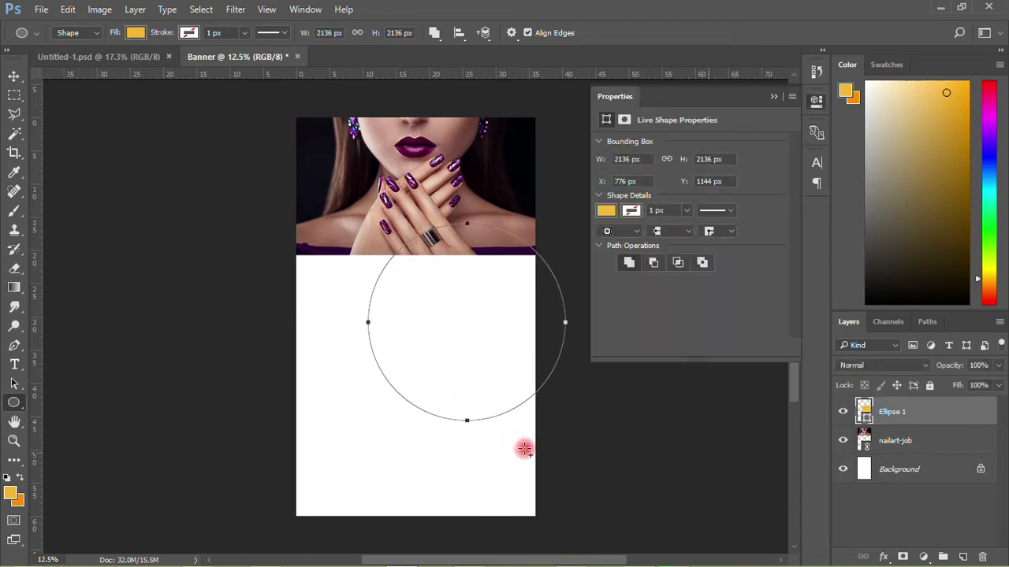
left_click(14, 71)
left_click(263, 266)
left_click_drag(455, 304, 411, 229)
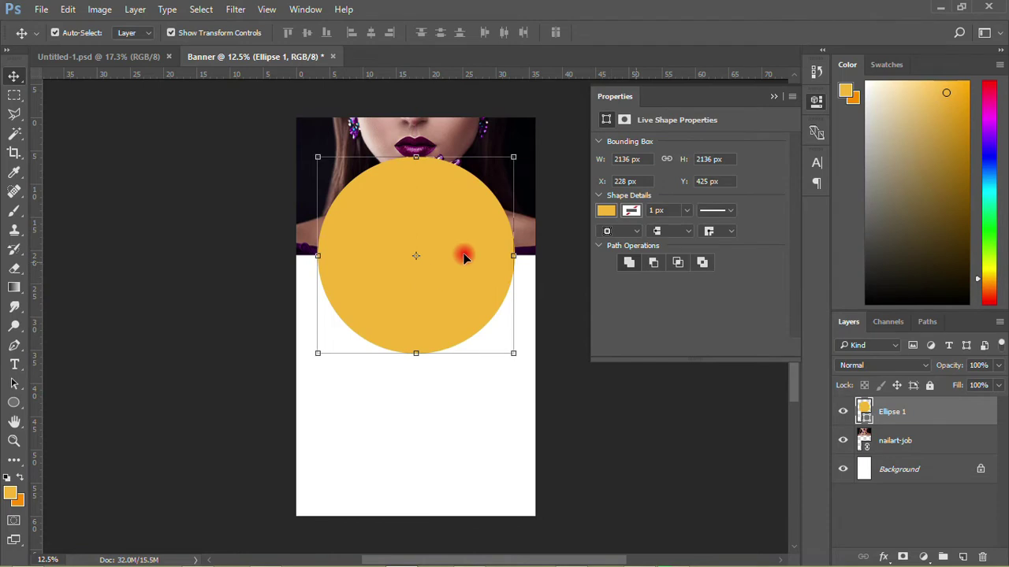
left_click_drag(516, 157, 535, 136)
left_click_drag(462, 231, 457, 251)
left_click(653, 32)
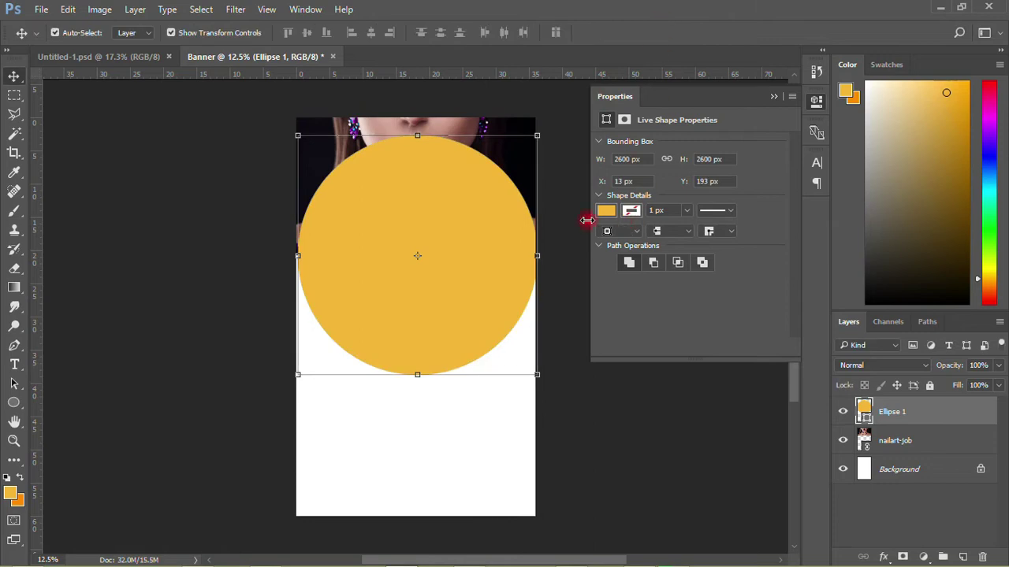
left_click(606, 211)
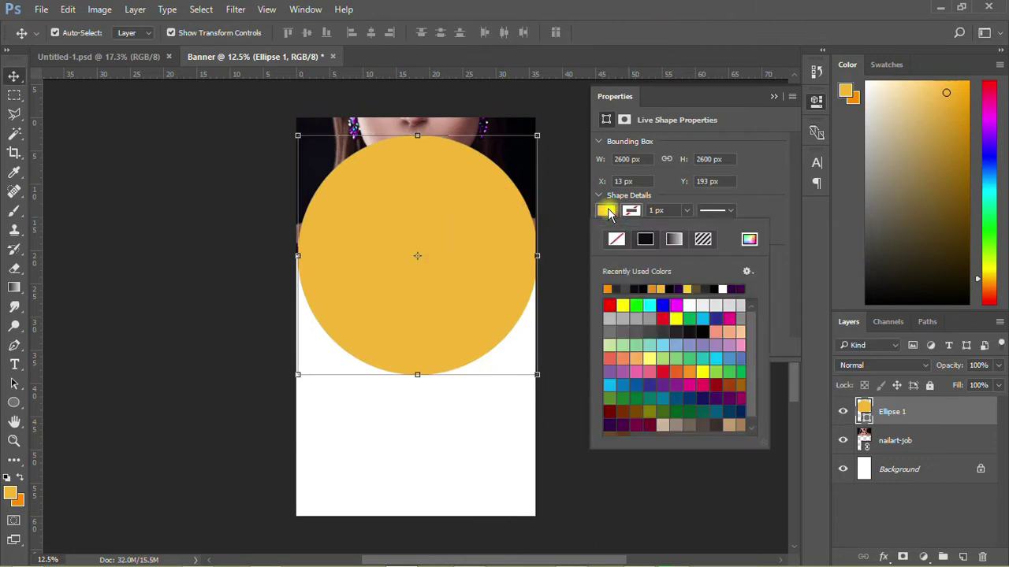
- Remove the circle's fill and give its stroke a black-to-282828 gradient
left_click(615, 242)
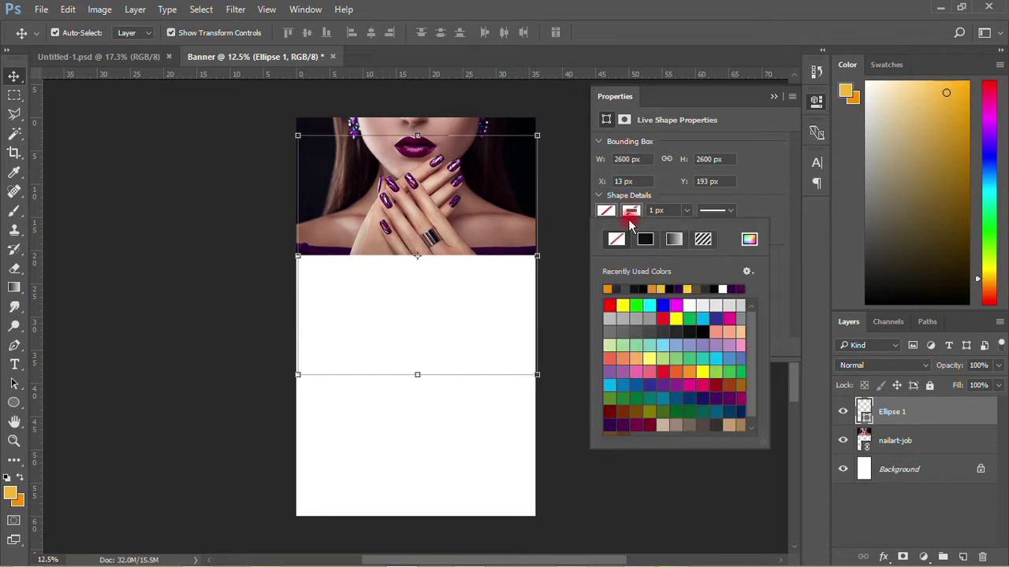
left_click(674, 241)
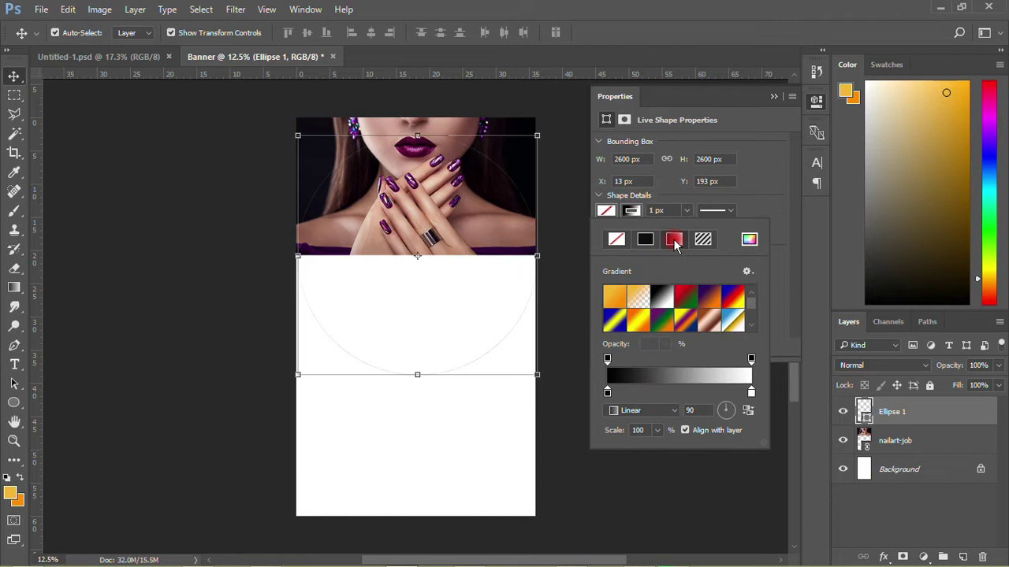
double_click(606, 394)
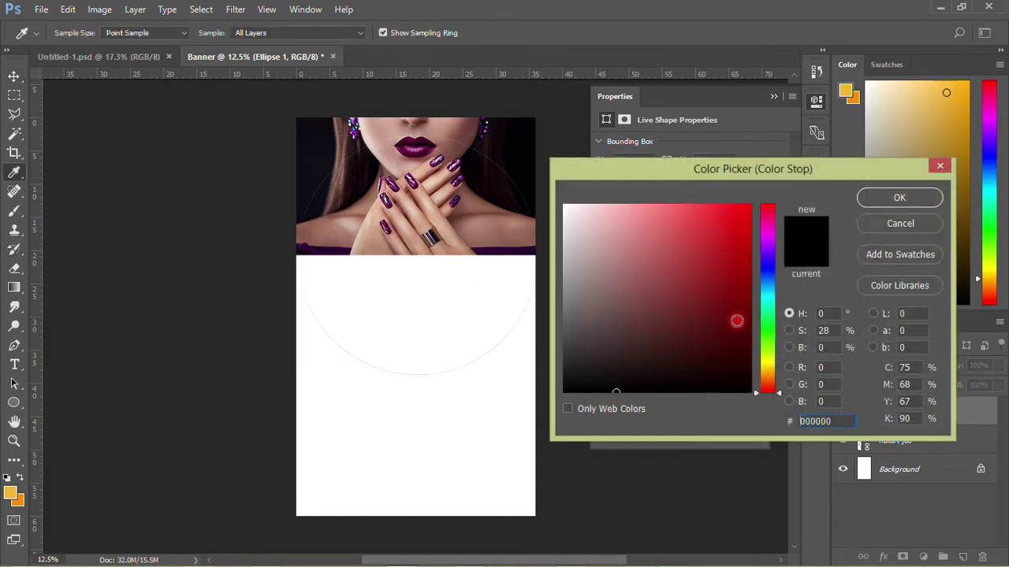
left_click(859, 202)
left_click(752, 394)
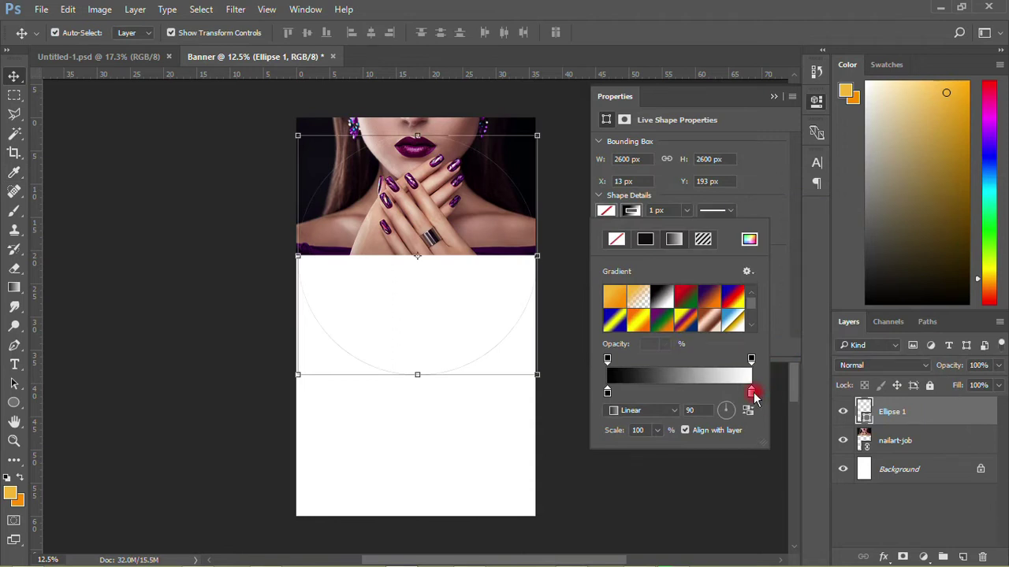
double_click(752, 395)
left_click(207, 286)
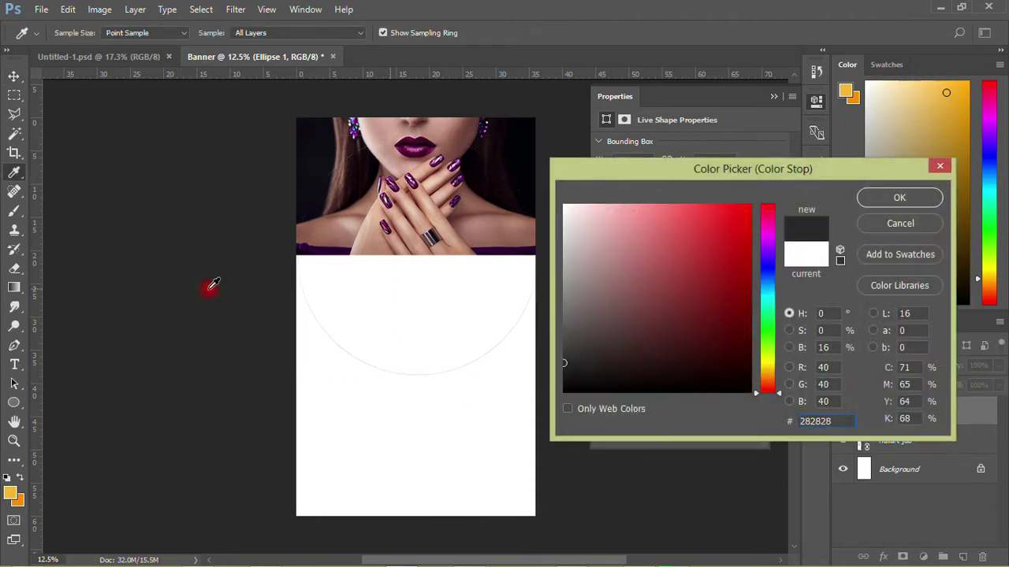
left_click(899, 197)
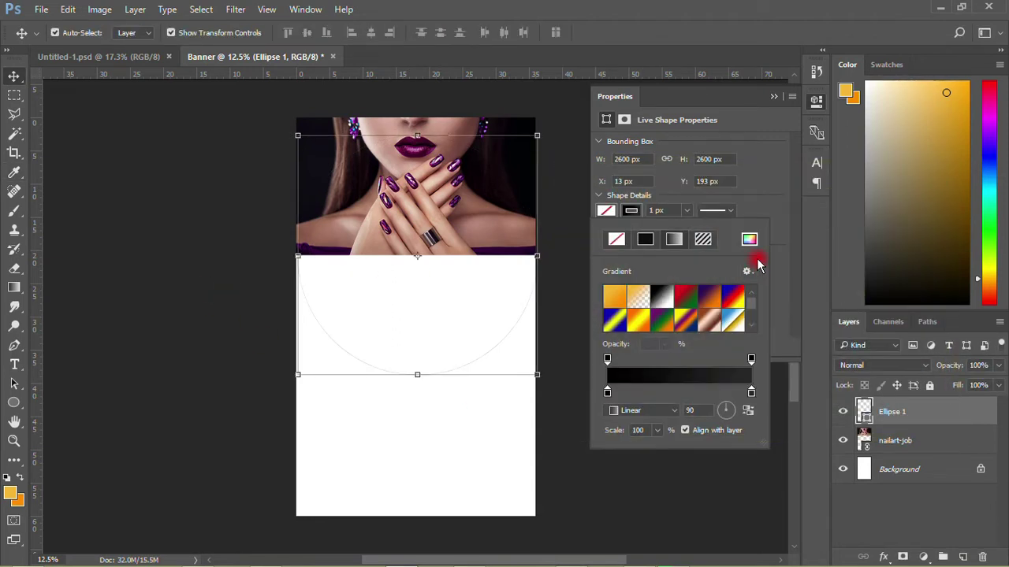
left_click(670, 210)
left_click_drag(670, 211, 645, 211)
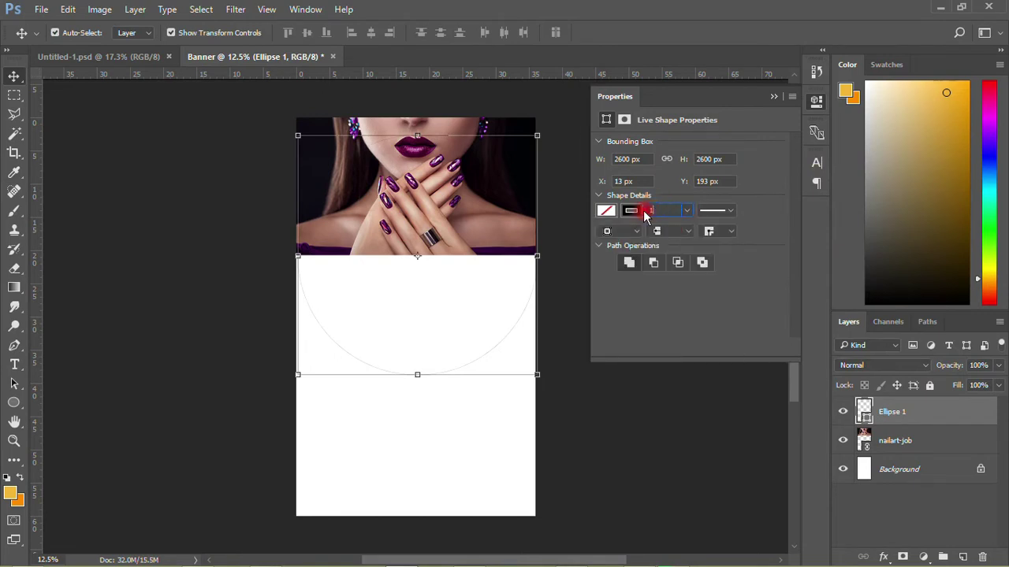
- Thicken the ring's stroke from 100 to 200, then to 250 px
key("Return")
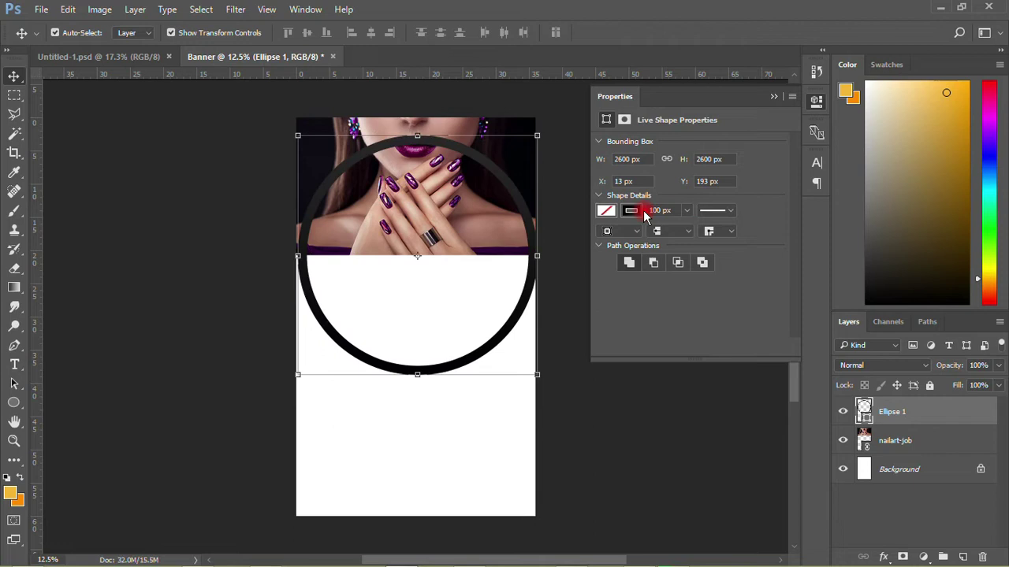
left_click(634, 213)
type("200")
key("Return")
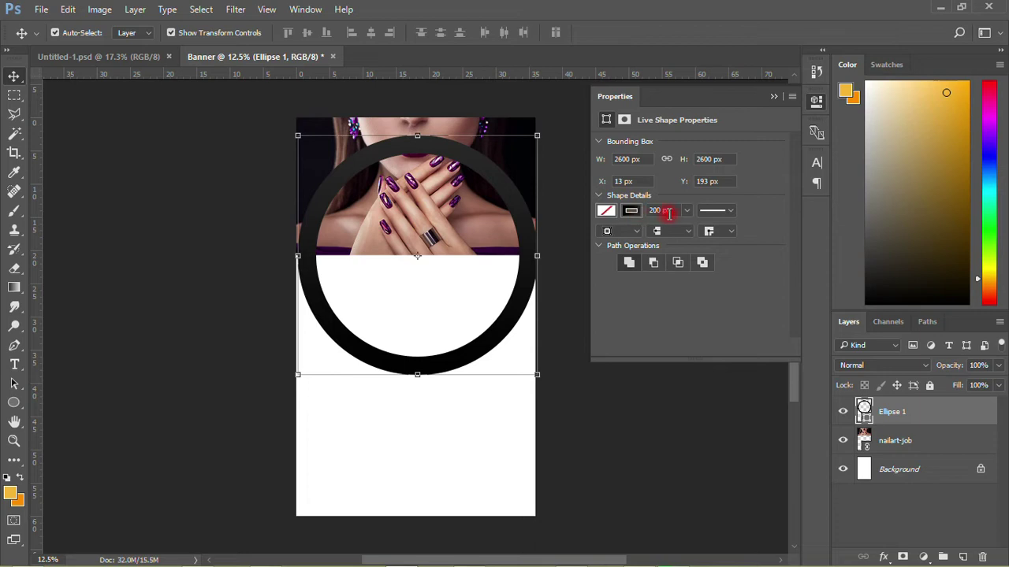
left_click_drag(666, 210, 644, 211)
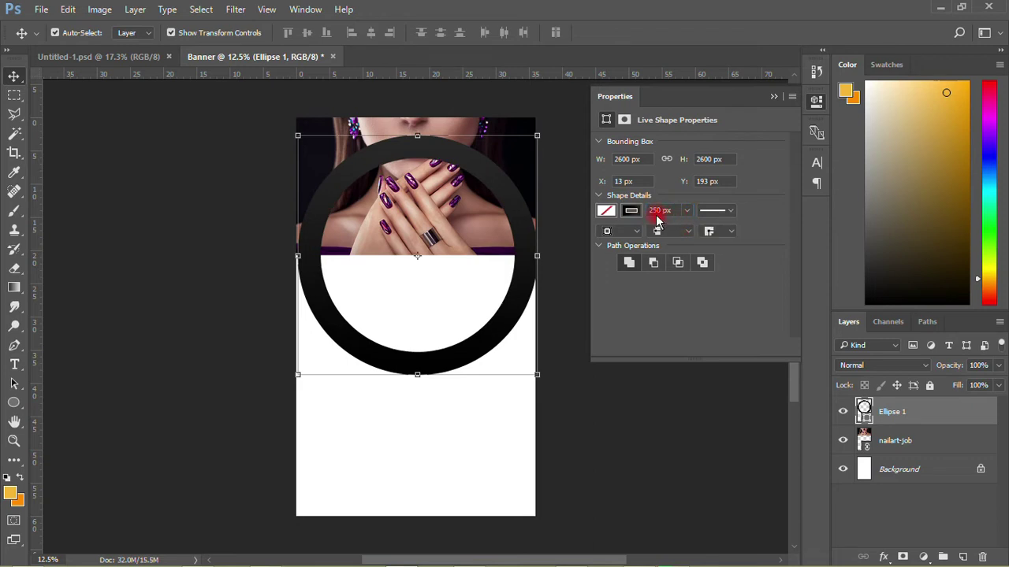
left_click(654, 263)
- Angle the stroke gradient at 17° and deselect the ring
left_click(633, 211)
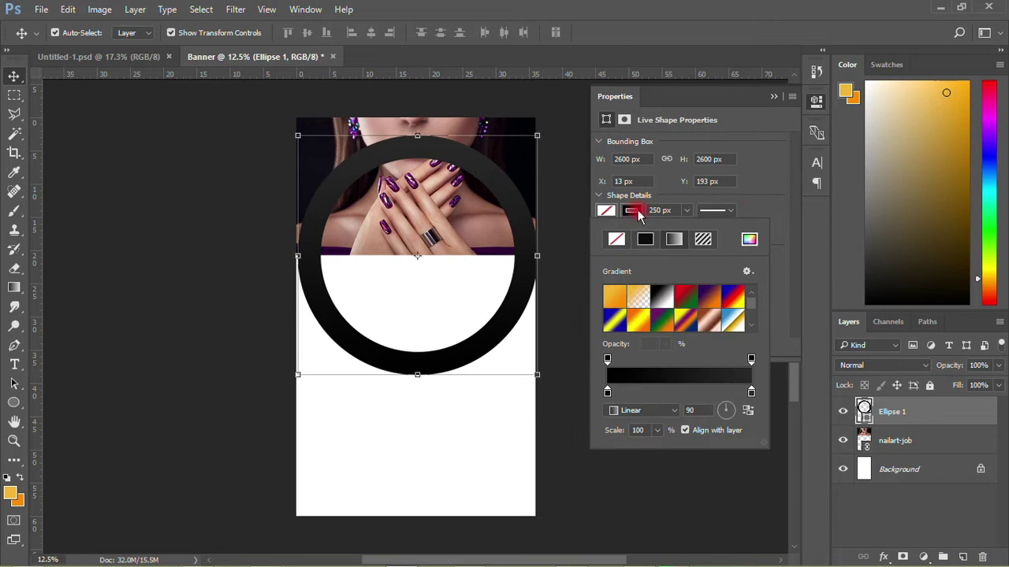
left_click_drag(698, 410, 688, 410)
type("17")
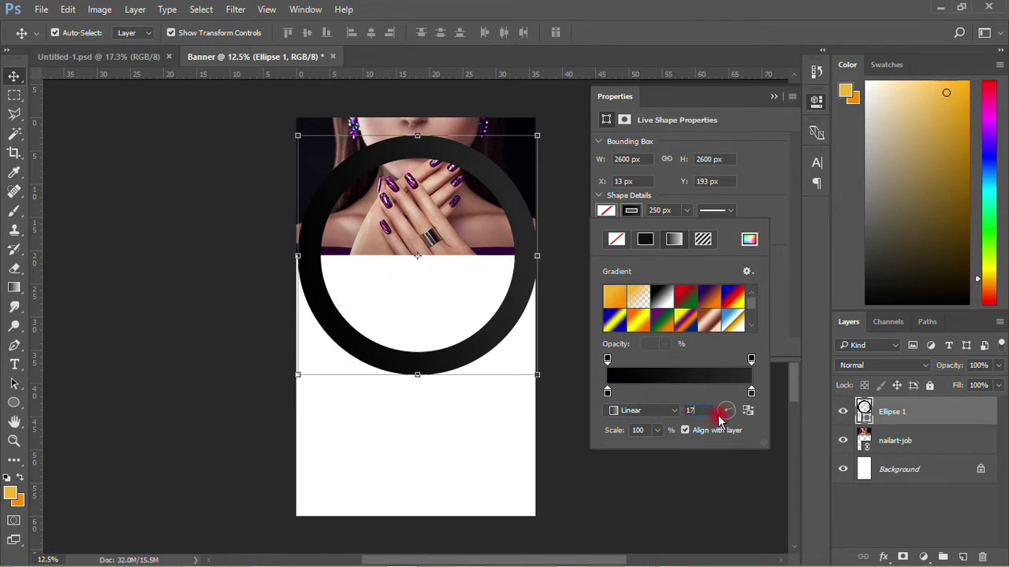
left_click(201, 228)
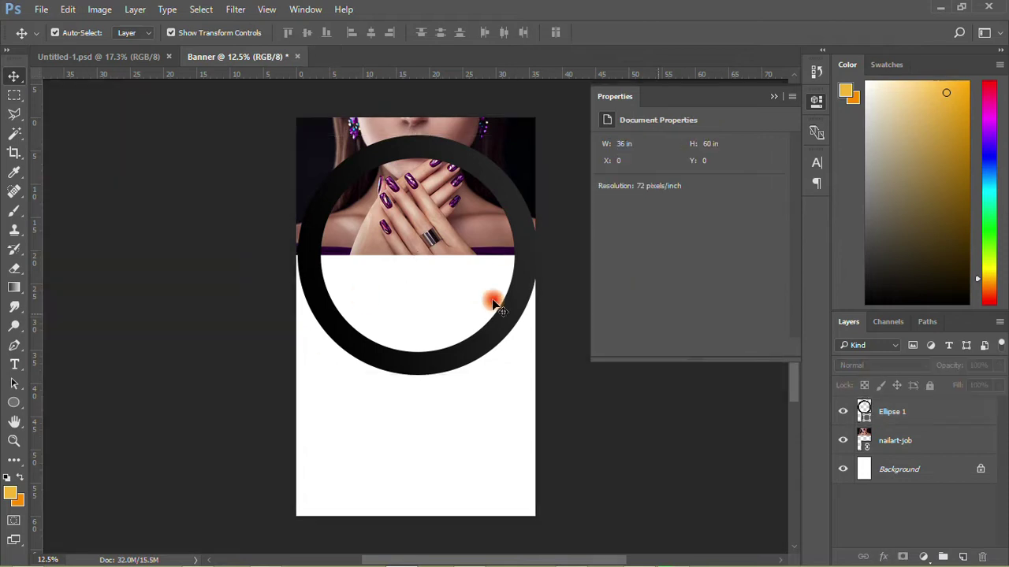
- Enlarge the dark Ellipse 1 ring to about 120% and raise it so its lower arc hugs the photo
left_click(816, 105)
left_click_drag(510, 211, 507, 129)
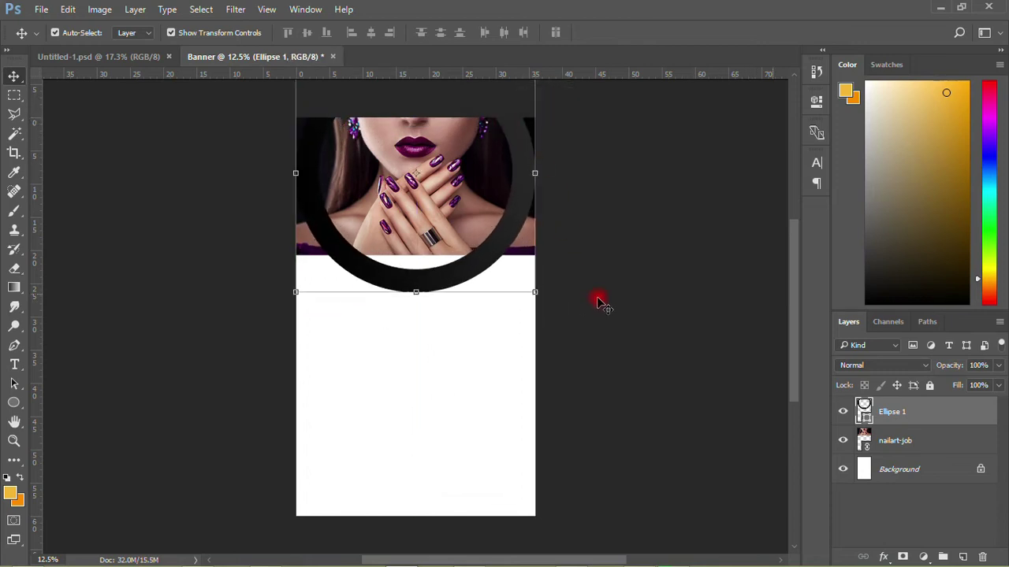
left_click_drag(535, 293, 562, 309)
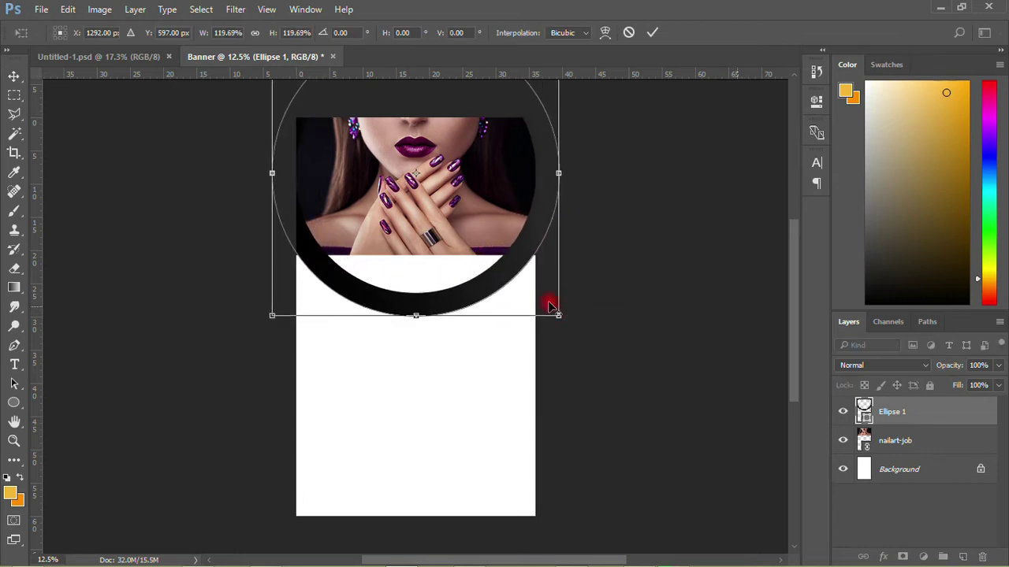
left_click_drag(495, 279, 499, 270)
left_click(650, 35)
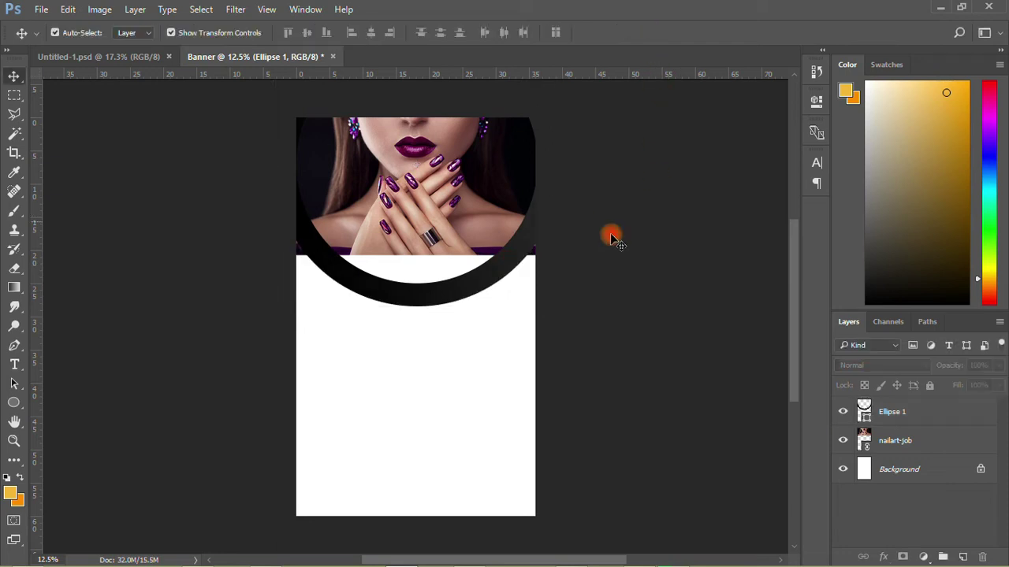
left_click_drag(434, 288, 434, 264)
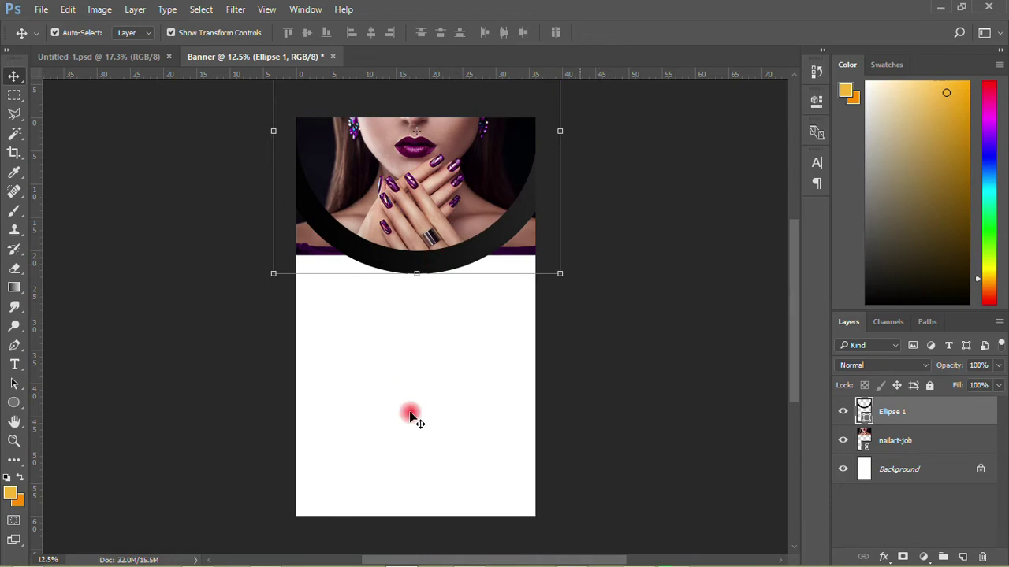
left_click(387, 394)
- Draw a rectangle over the lower canvas and move it down below the ring
left_click(12, 401)
left_click(12, 402)
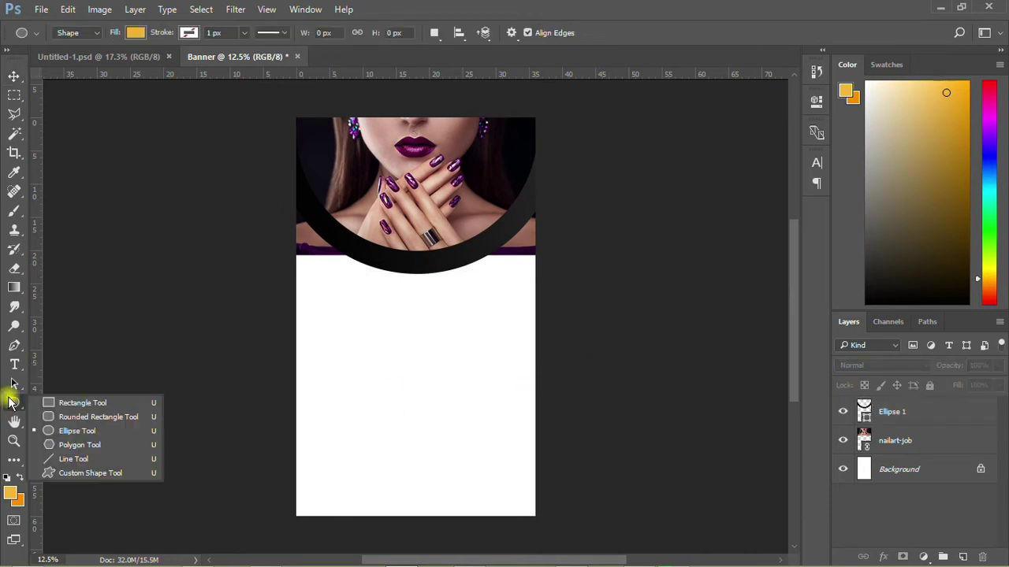
left_click(82, 404)
left_click_drag(281, 211, 554, 530)
left_click(14, 75)
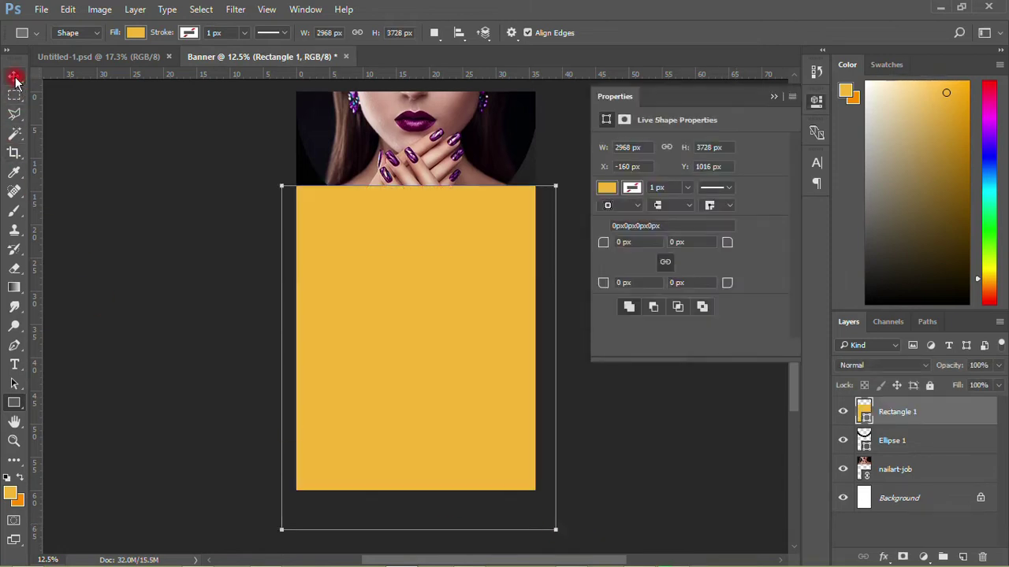
left_click(142, 232)
left_click(814, 113)
left_click_drag(419, 295, 423, 342)
key("shift+Down")
key("shift+Down")
key("shift+Down")
key("shift+Down")
key("shift+Down")
key("shift+Down")
key("shift+Down")
key("shift+Down")
key("shift+Down")
key("shift+Down")
key("shift+Down")
key("shift+Down")
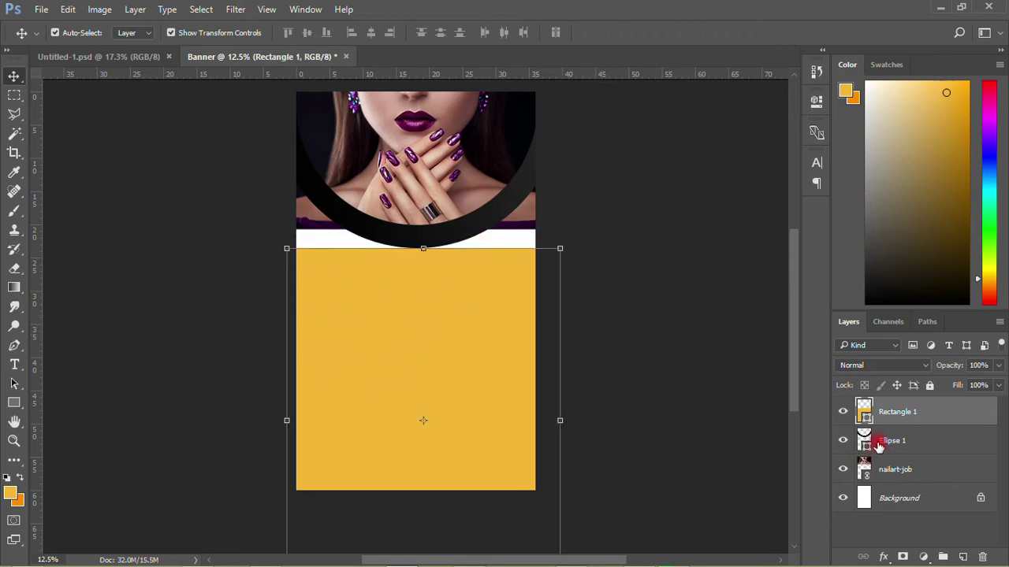
- Fill Rectangle 1 with orange f39000 and nudge it slightly up
double_click(864, 417)
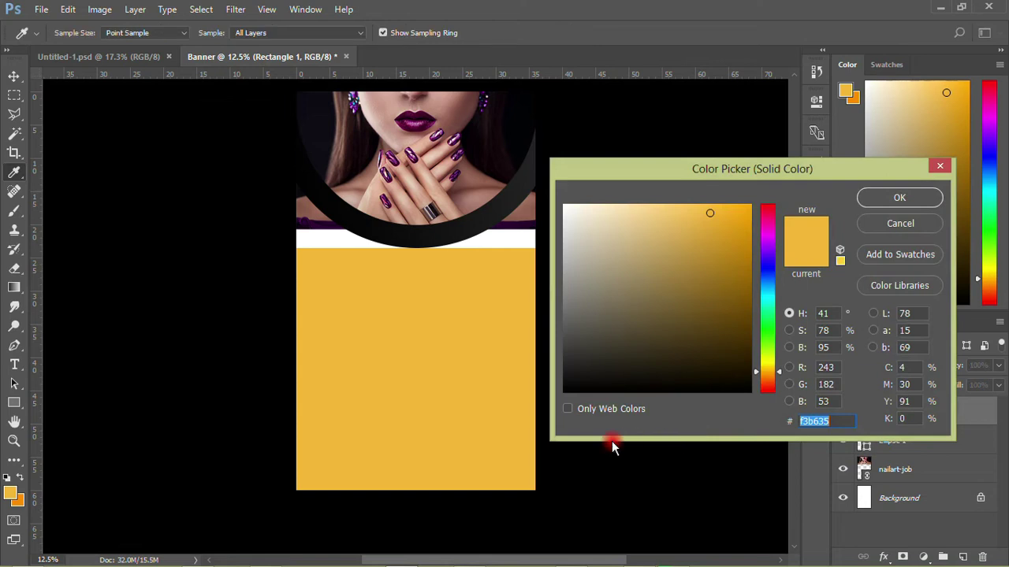
type("f39000")
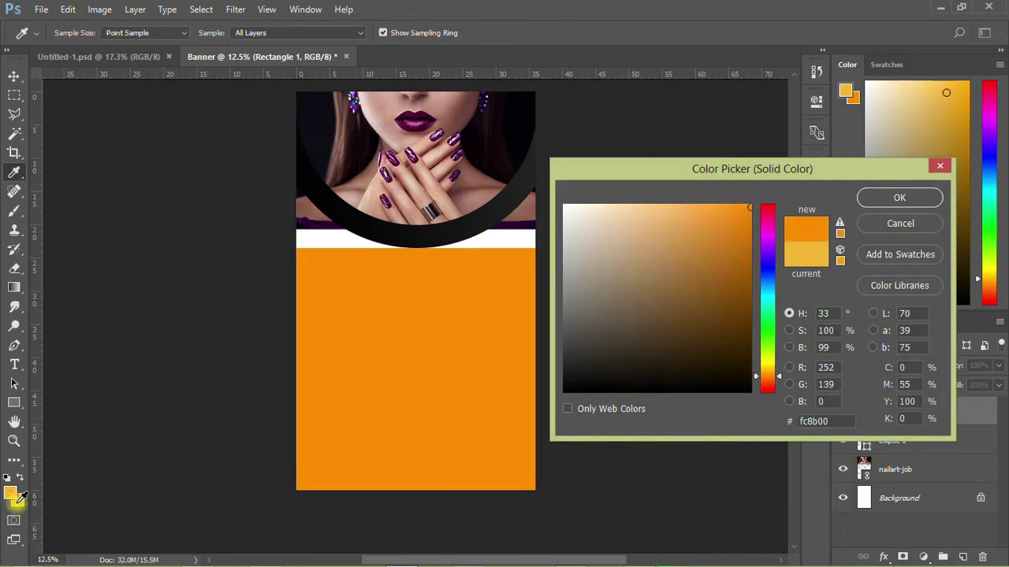
left_click(874, 198)
left_click(597, 245)
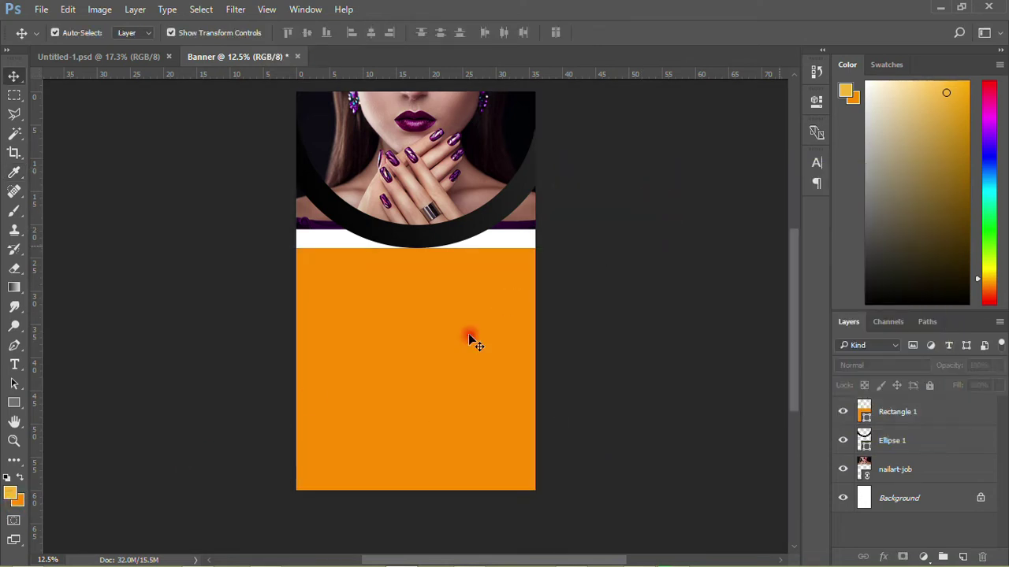
mouse_move(408, 338)
left_mouse_down()
mouse_move(407, 327)
mouse_move(409, 336)
left_mouse_up()
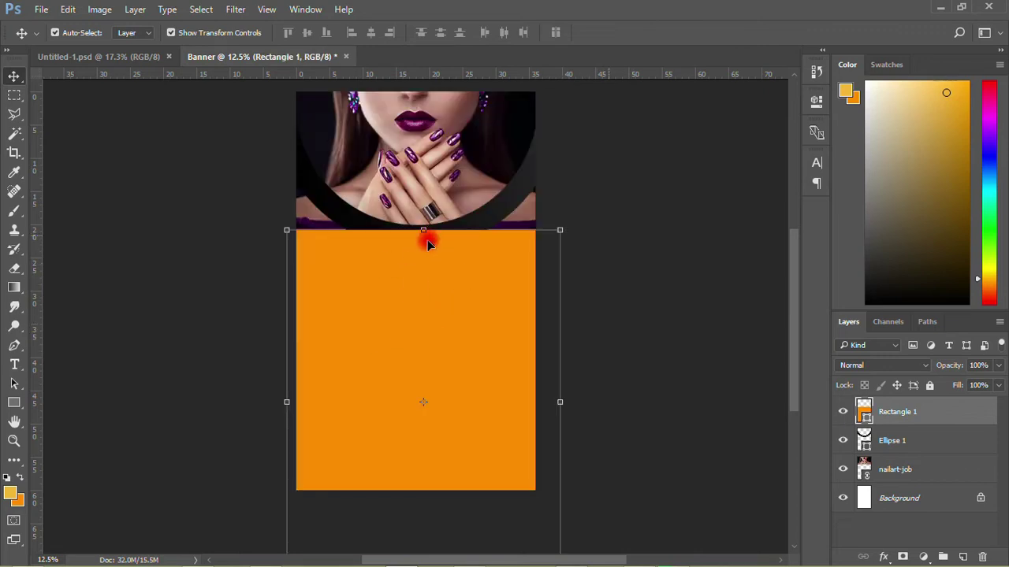
- Warp the orange panel's top corners and edge up into a U, then lower the panel
left_click(68, 9)
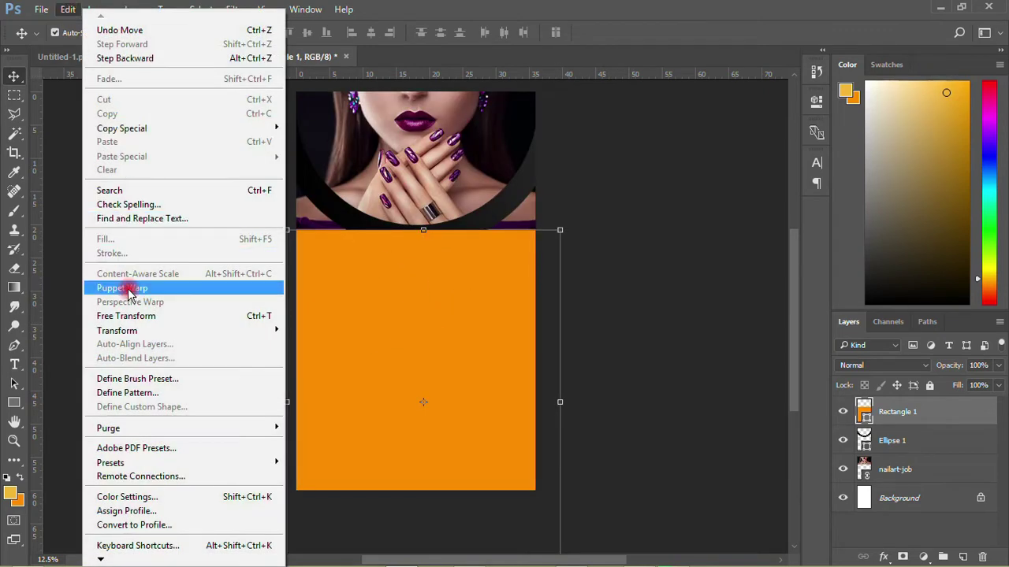
left_click(126, 316)
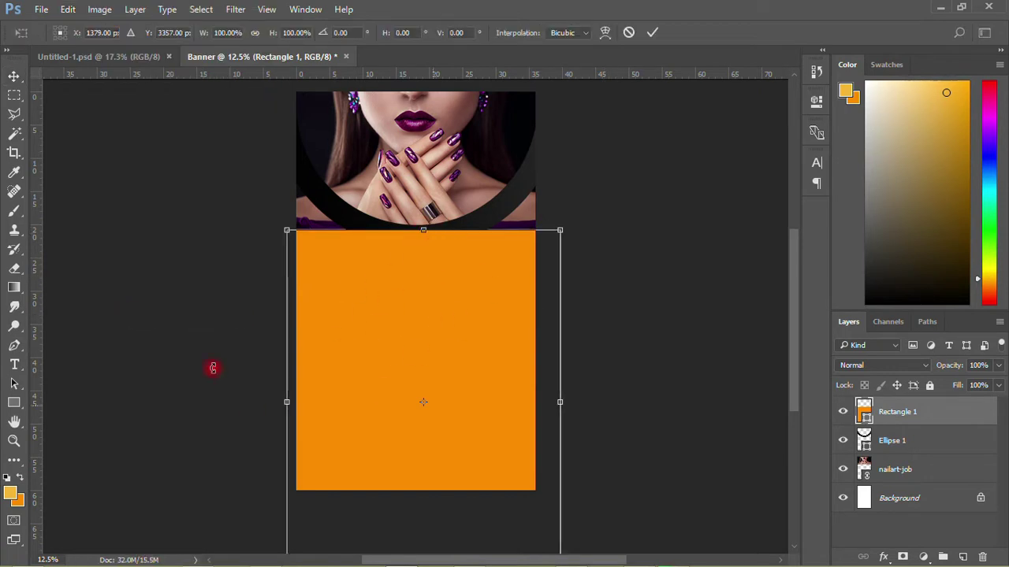
mouse_move(508, 312)
left_mouse_down()
mouse_move(499, 327)
mouse_move(500, 304)
left_mouse_up()
right_click(437, 296)
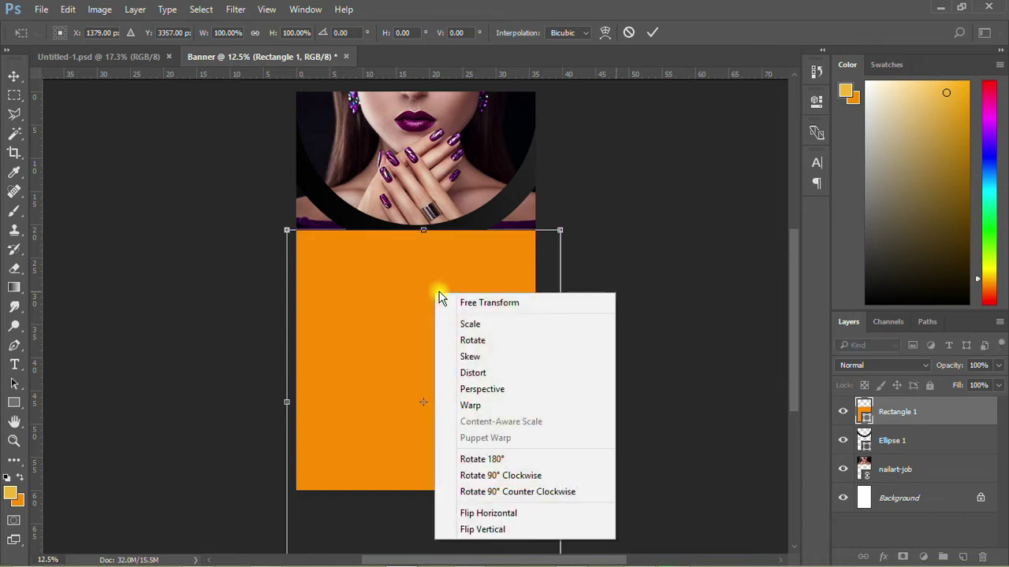
left_click(468, 406)
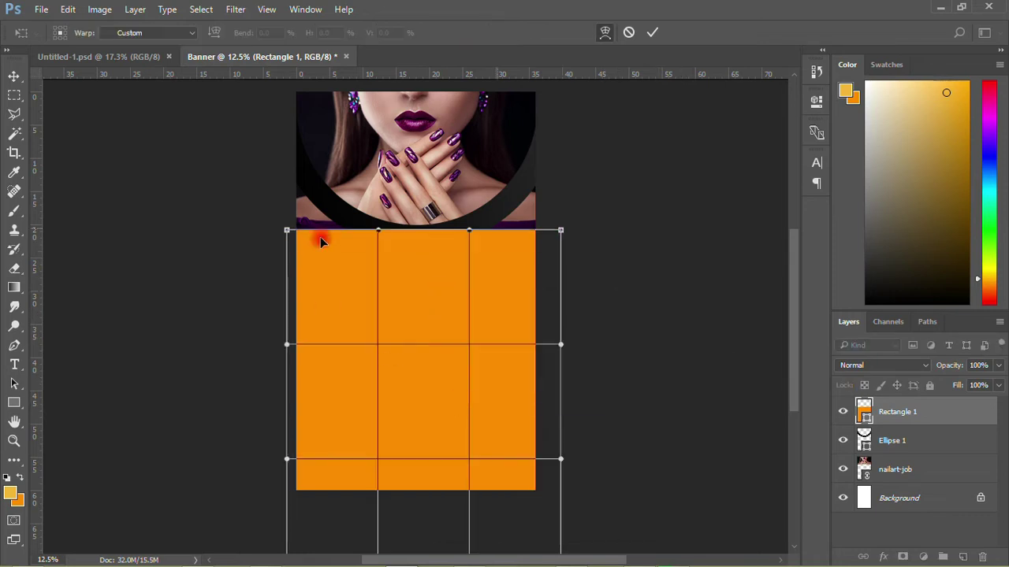
left_click_drag(286, 229, 289, 144)
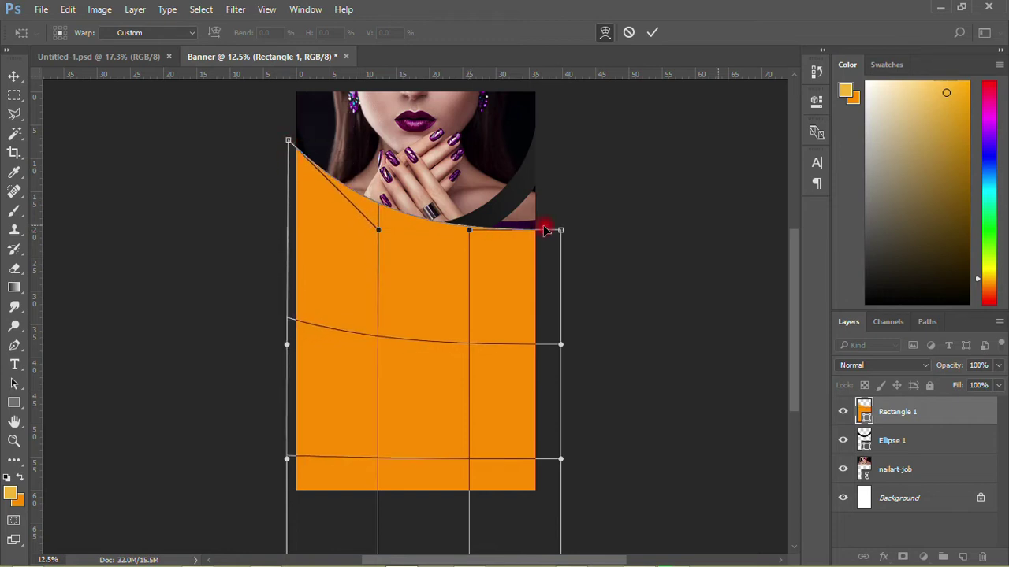
left_click_drag(560, 232, 560, 140)
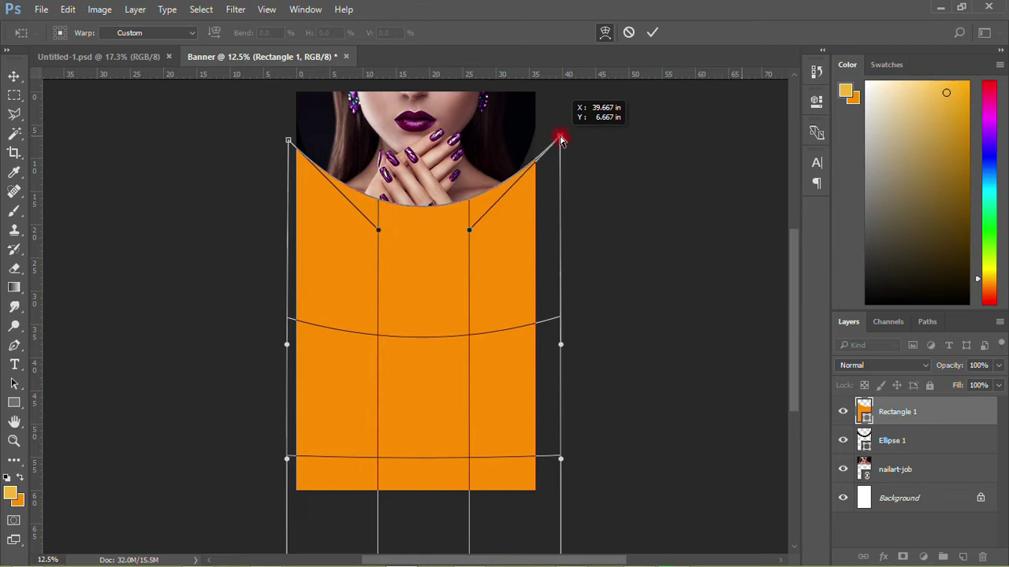
left_click_drag(428, 235, 427, 248)
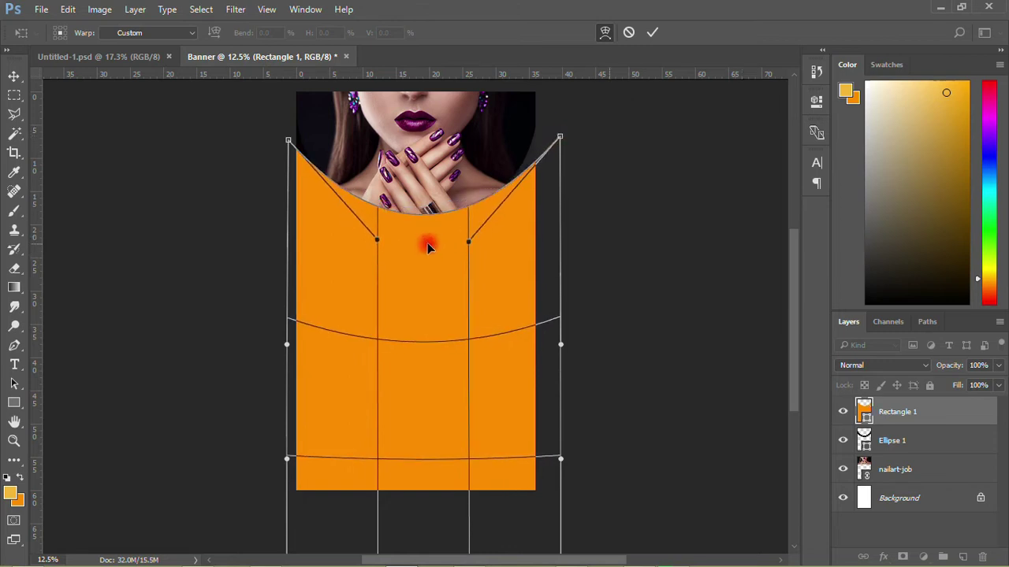
left_click(652, 35)
left_click_drag(397, 263, 397, 306)
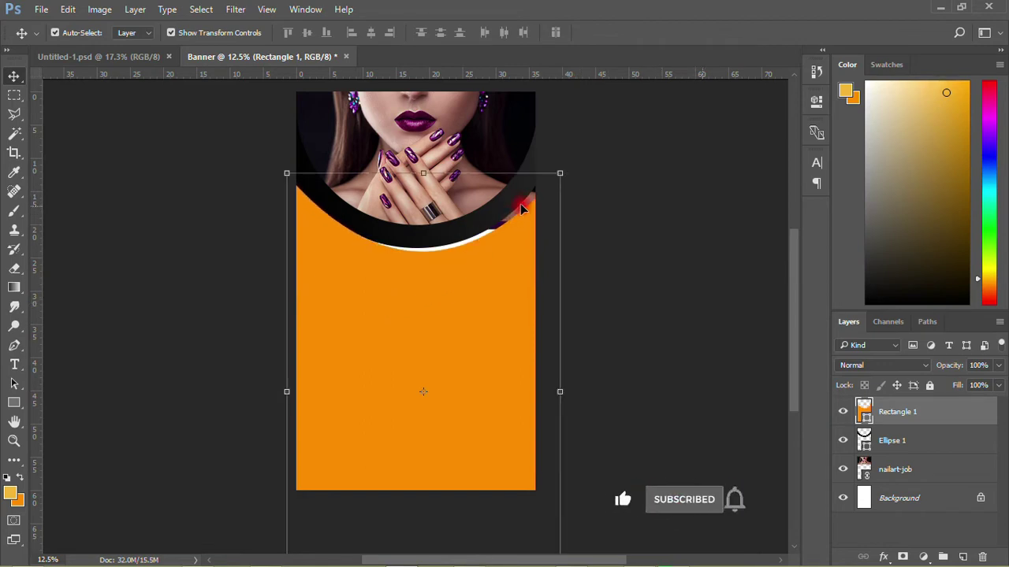
key("ctrl+t")
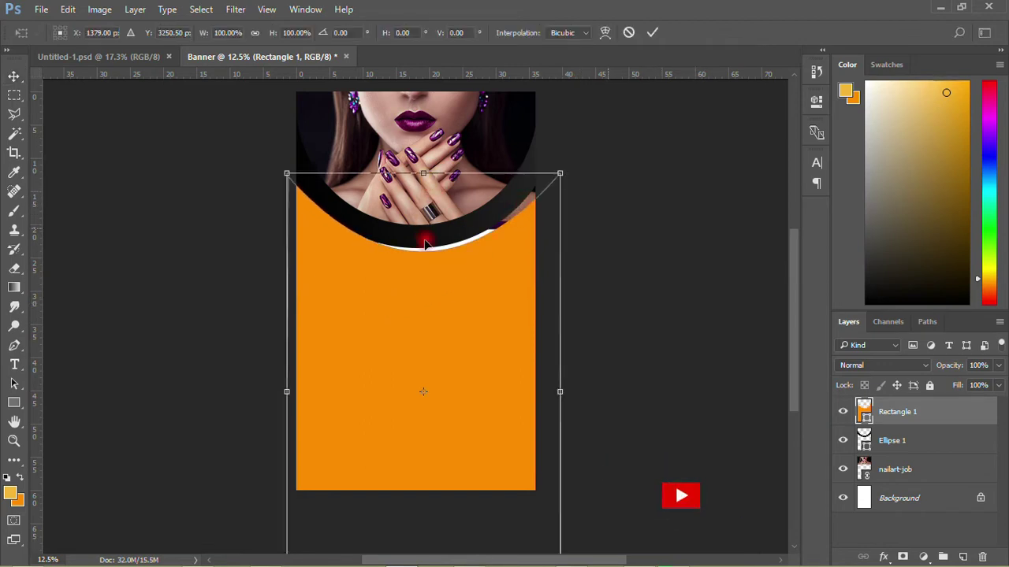
- Re-warp the orange panel's top corners and curve to close the gap under the photo circle
right_click(436, 274)
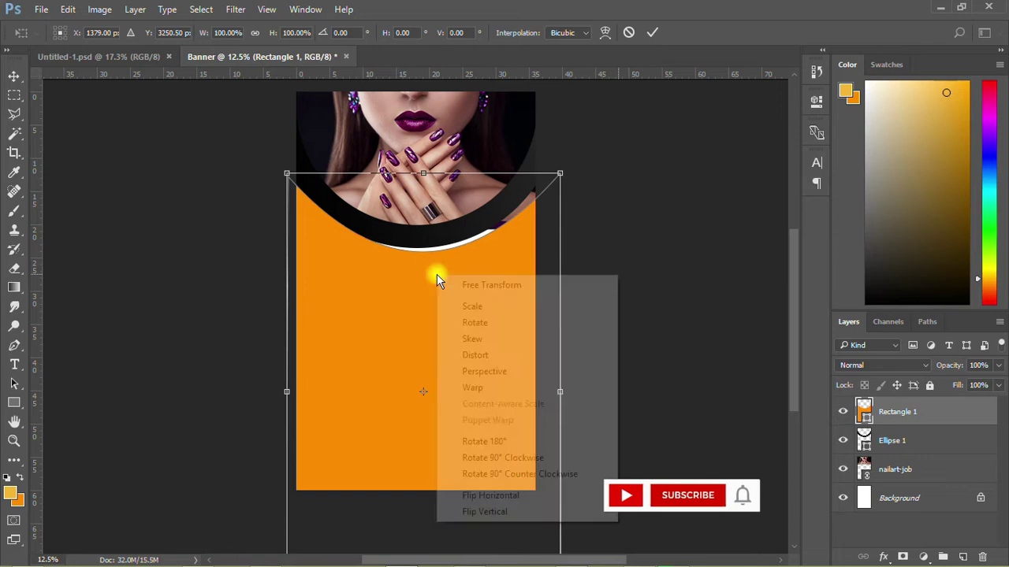
left_click(474, 386)
left_click_drag(562, 177, 562, 151)
left_click_drag(423, 267, 424, 261)
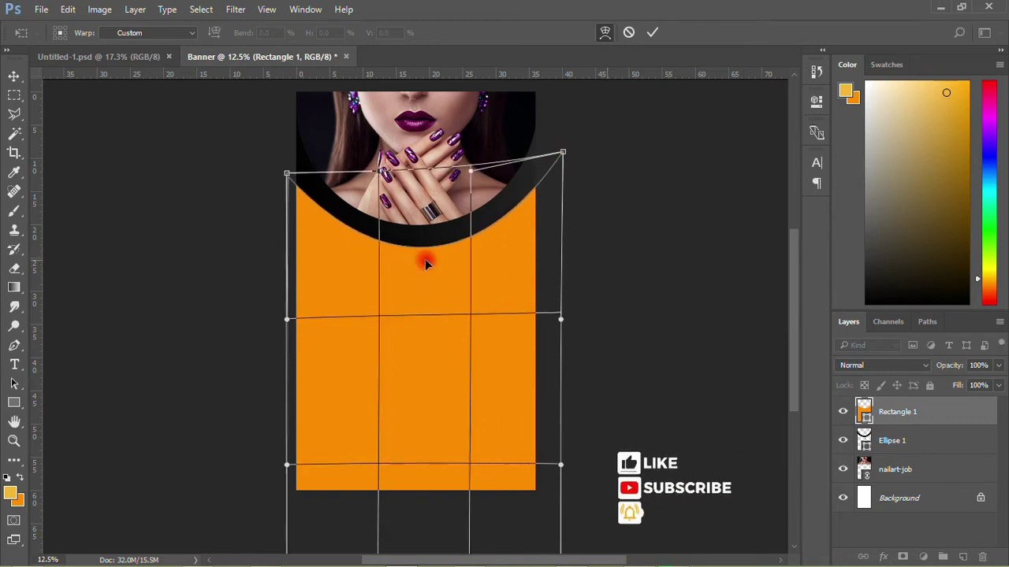
left_click_drag(289, 178, 281, 165)
left_click(652, 34)
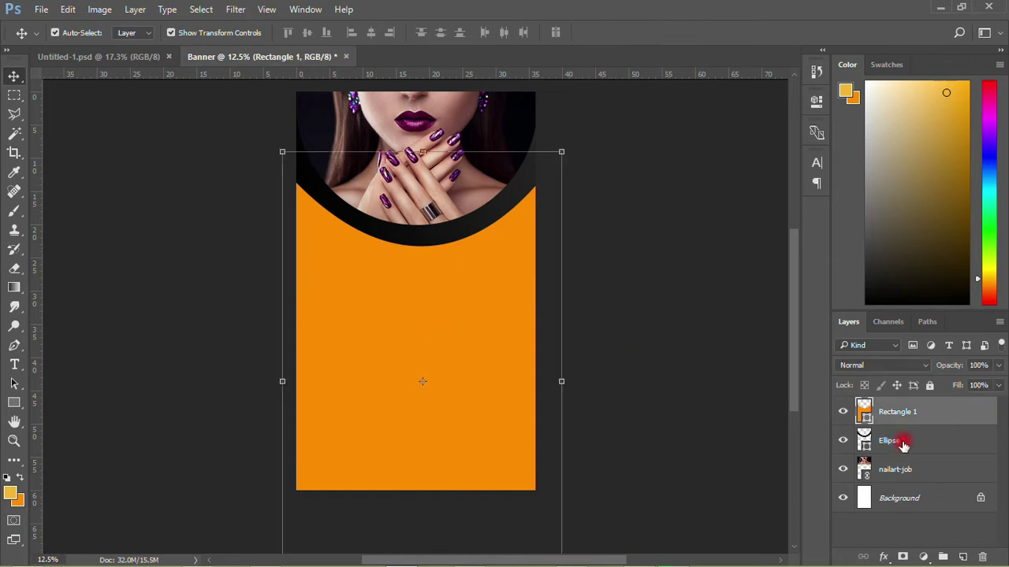
- Move the Ellipse 1 layer above Rectangle 1 in the Layers panel
left_click(482, 221)
left_click_drag(867, 426, 903, 411)
left_click_drag(903, 410, 906, 412)
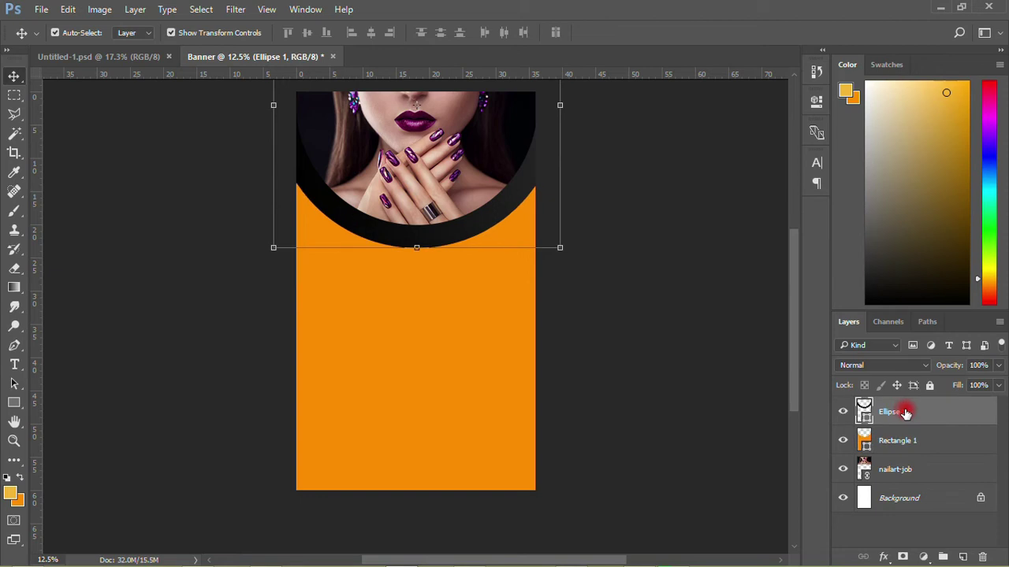
left_click(709, 374)
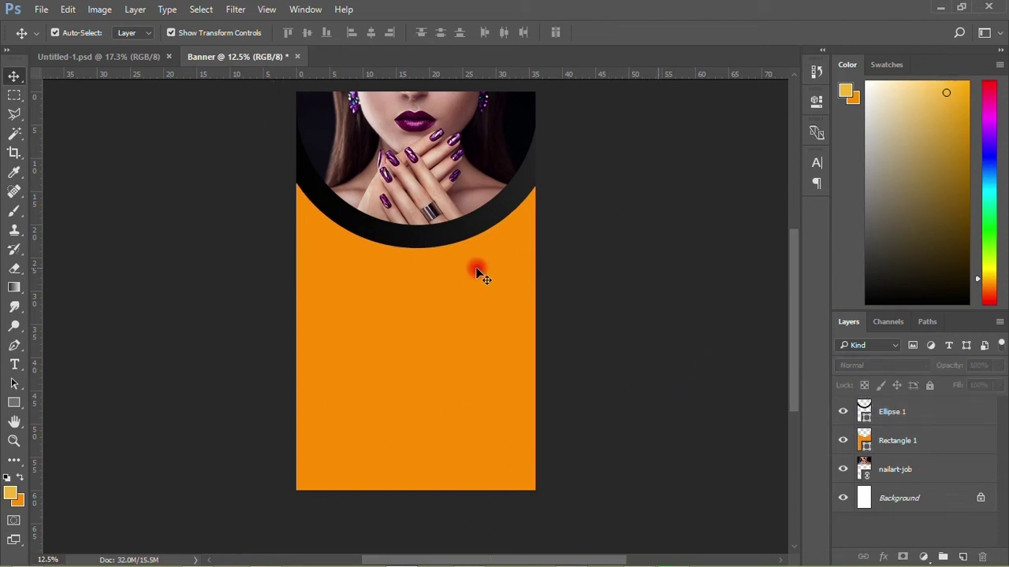
left_click(33, 10)
- Save the document as Banner.psd in Photoshop format, accepting the format options
left_click(59, 161)
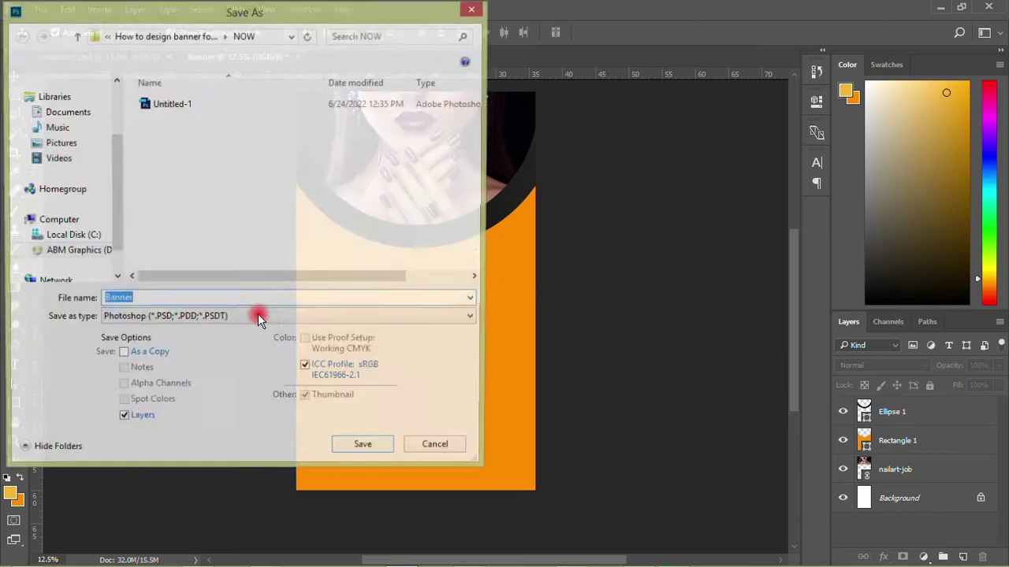
left_click(363, 450)
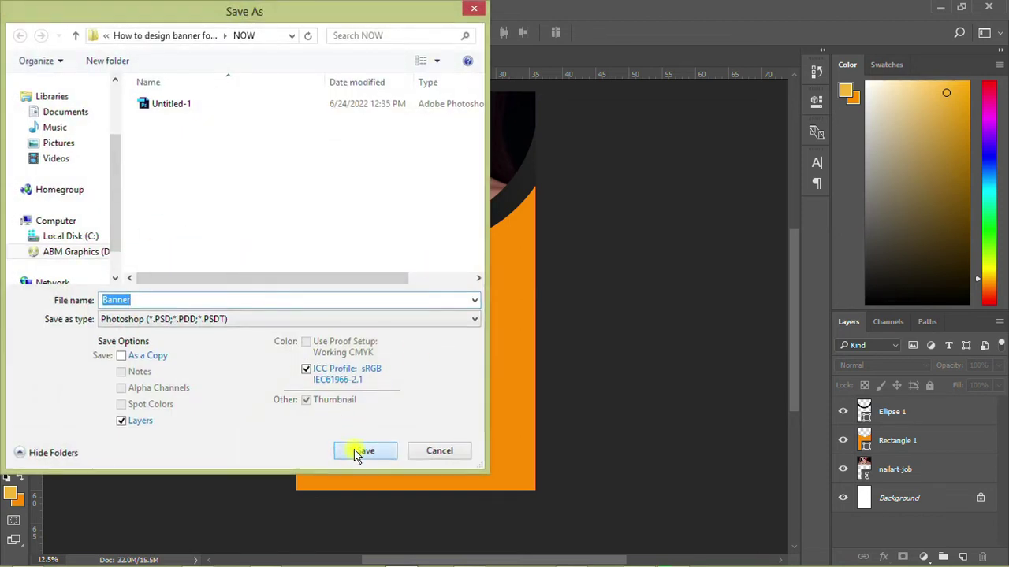
left_click(674, 163)
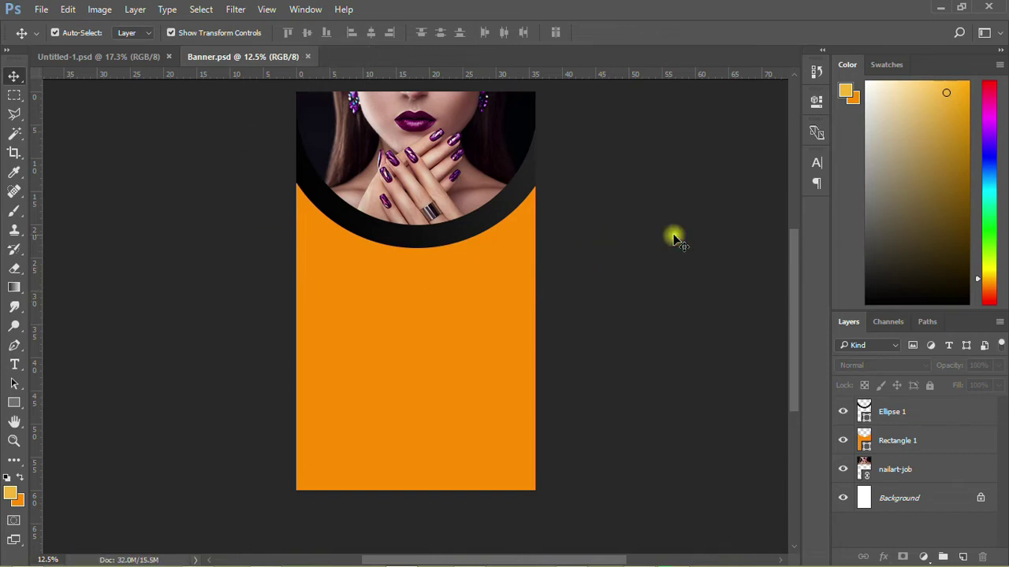
- Copy 'Fadi Beauty Salon' from Notepad and paste it as a new text layer on the panel
mouse_move(230, 561)
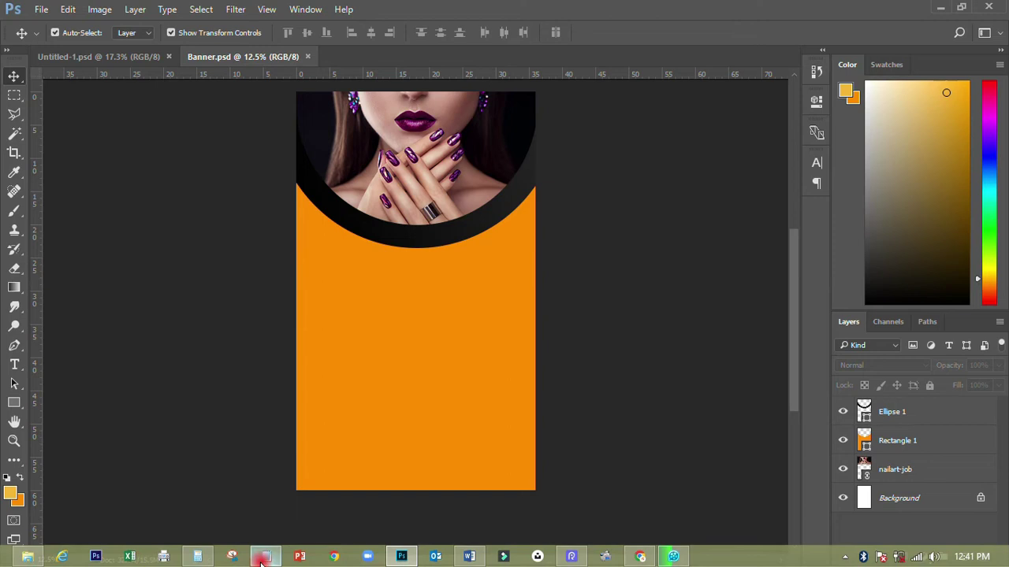
left_click(264, 557)
left_click_drag(337, 95, 126, 97)
right_click(191, 100)
left_click(231, 150)
left_click(103, 138)
left_click(15, 370)
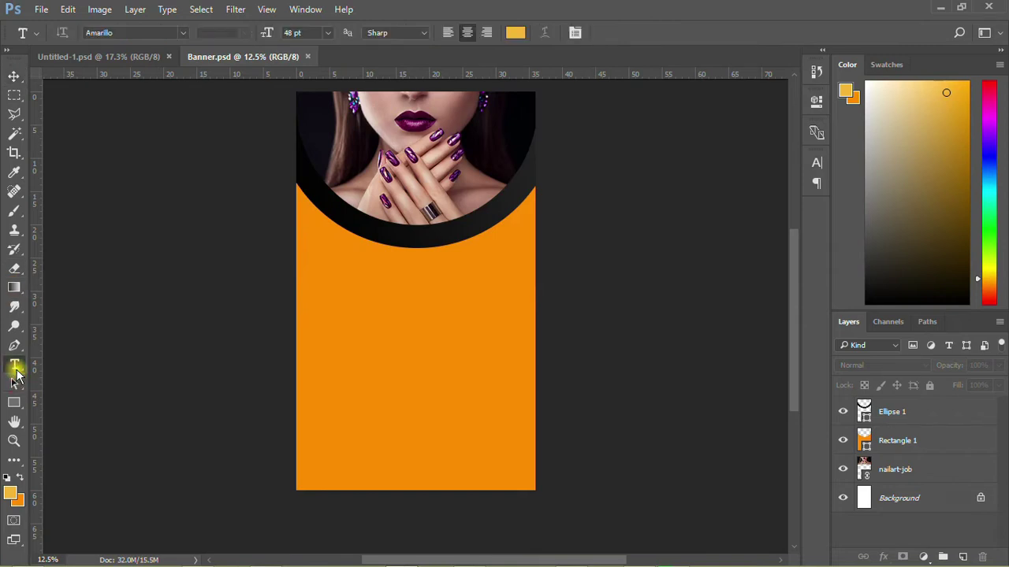
left_click(418, 308)
right_click(419, 309)
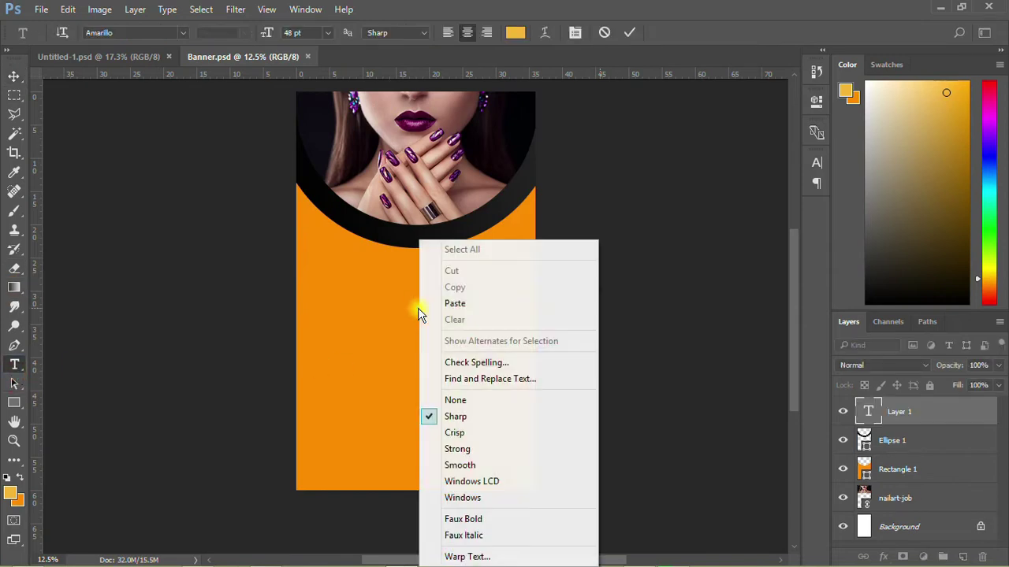
left_click(476, 305)
left_click(14, 75)
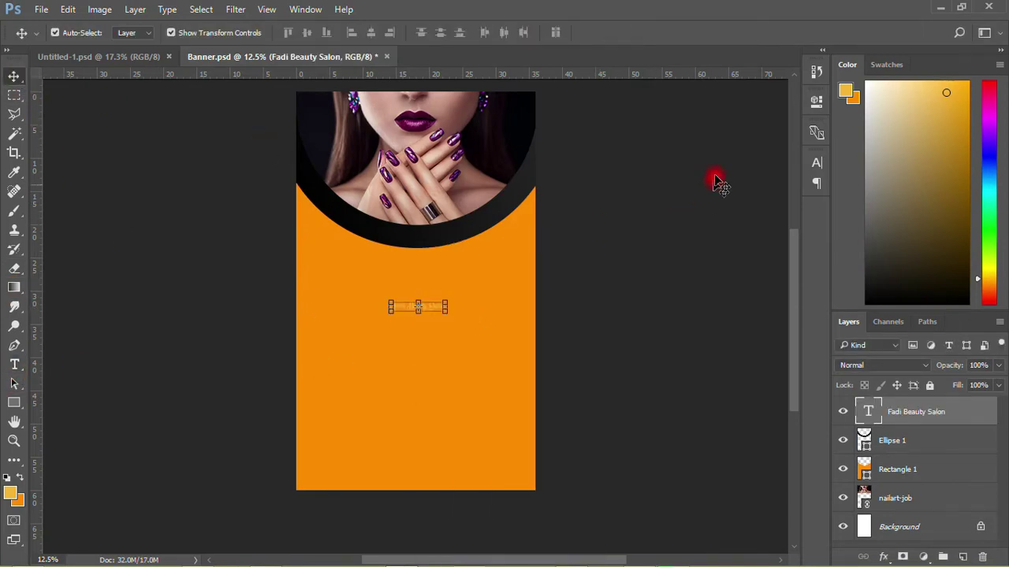
- Set the heading to black Poppins at 176 pt and move it up under the photo arc
left_click(815, 161)
left_click(728, 197)
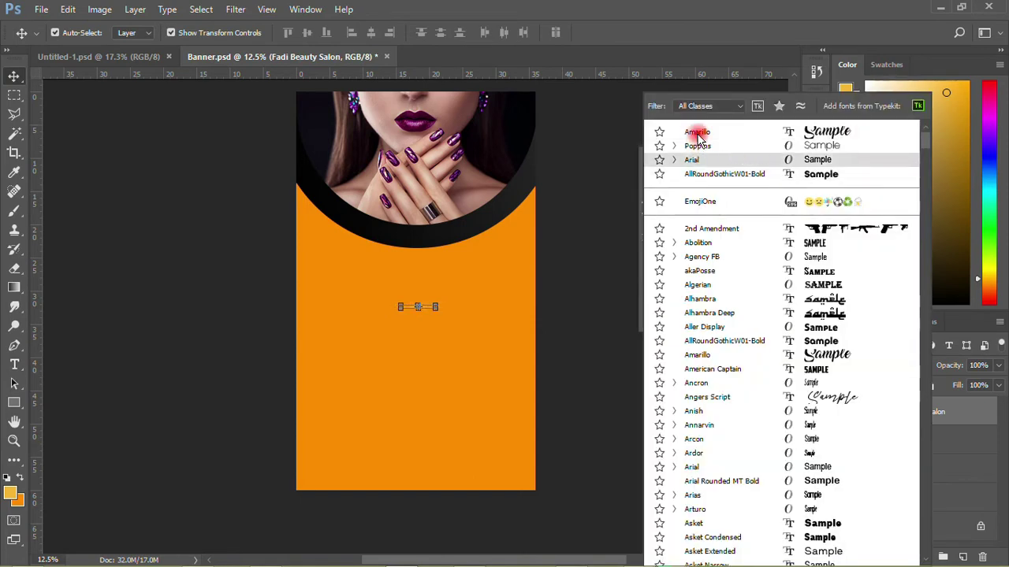
left_click(698, 148)
left_click(707, 202)
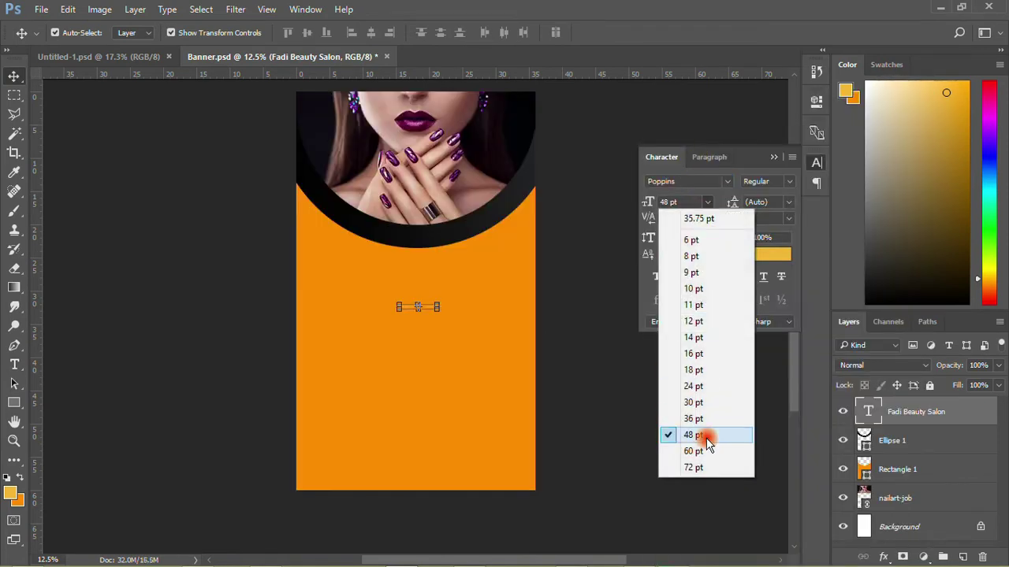
left_click(700, 468)
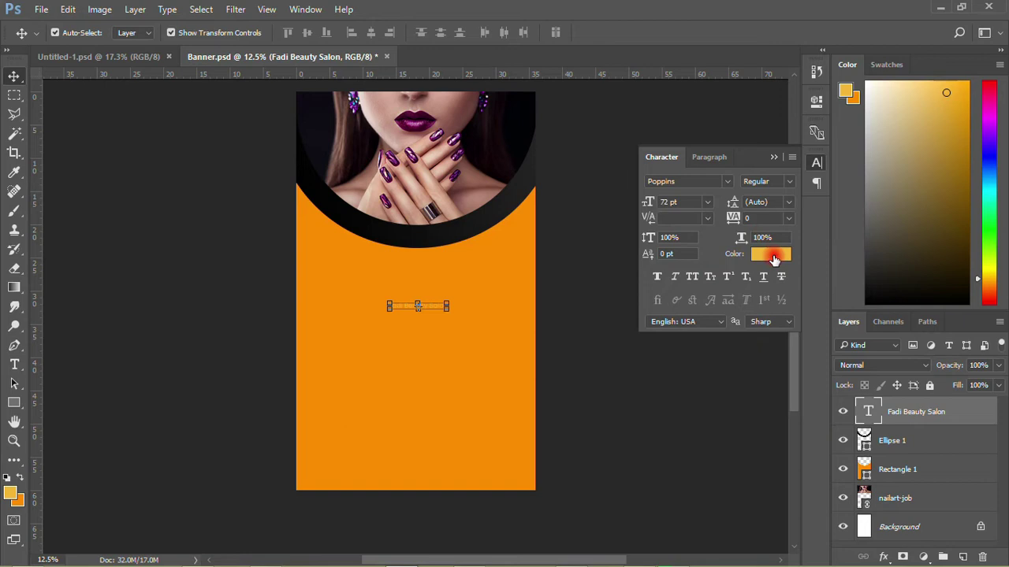
left_click(771, 254)
left_click(302, 156)
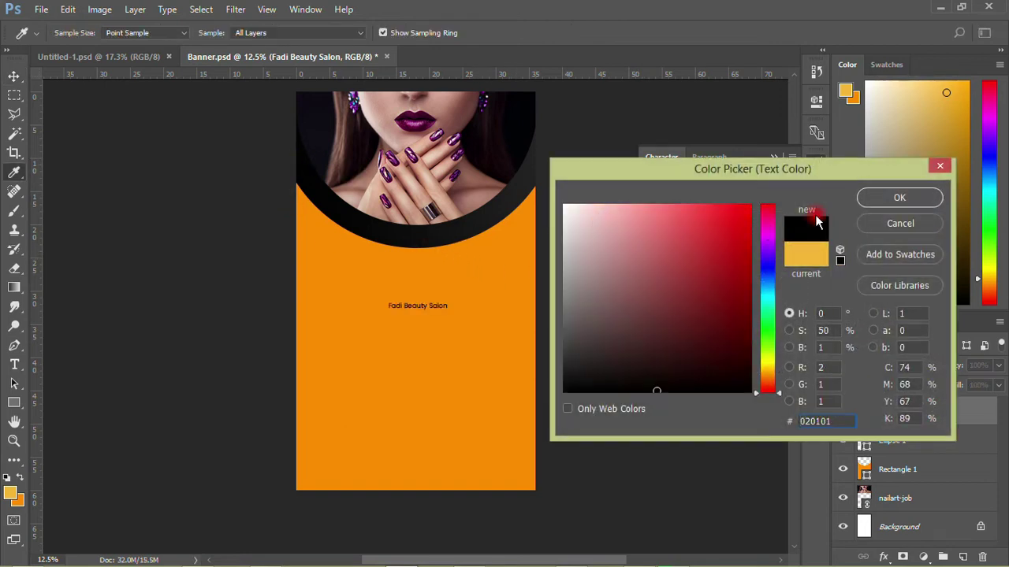
left_click(898, 198)
left_click(654, 203)
type("176")
key("Return")
left_click_drag(462, 299, 462, 283)
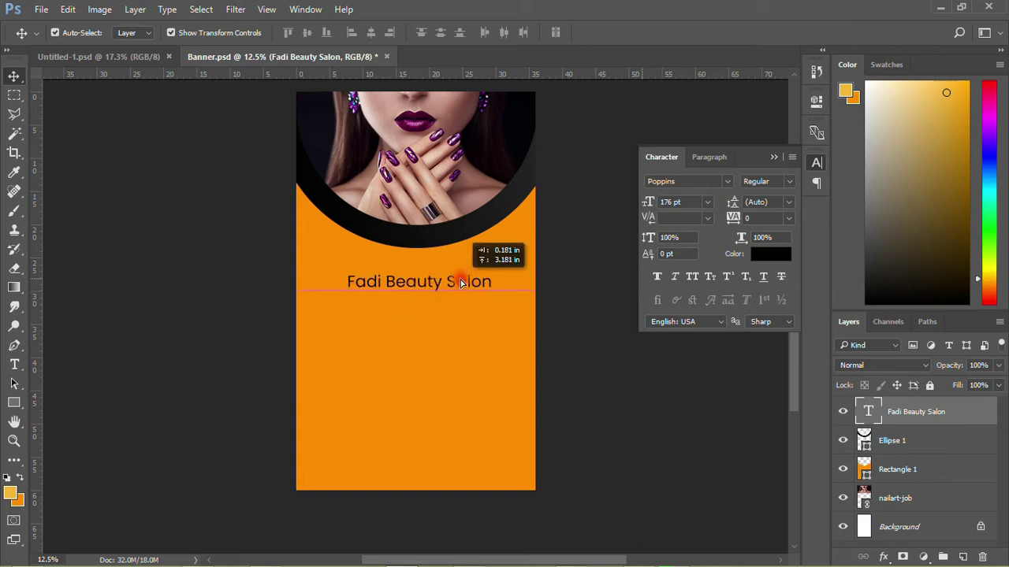
left_click(275, 287)
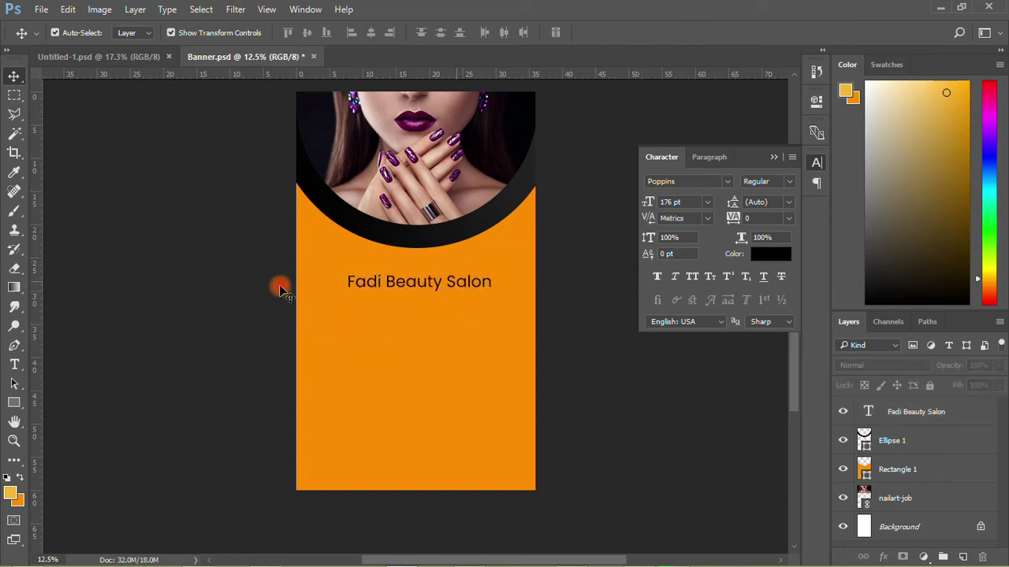
- Draw the yellow-orange Ellipse 2 circle over the photo and centre it with the Move tool
left_click(14, 404)
left_click(75, 429)
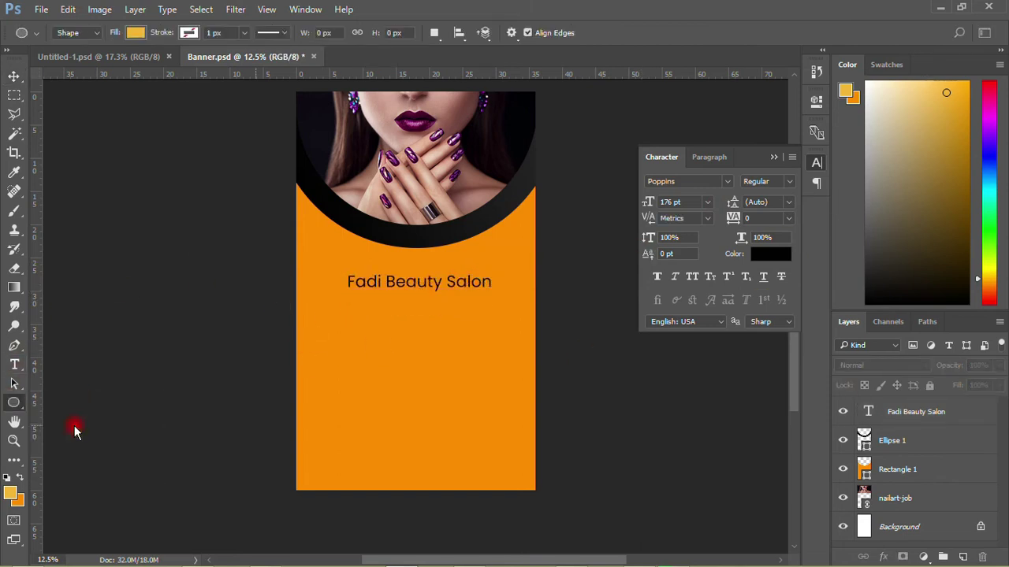
left_click_drag(371, 132, 466, 236)
left_click(15, 75)
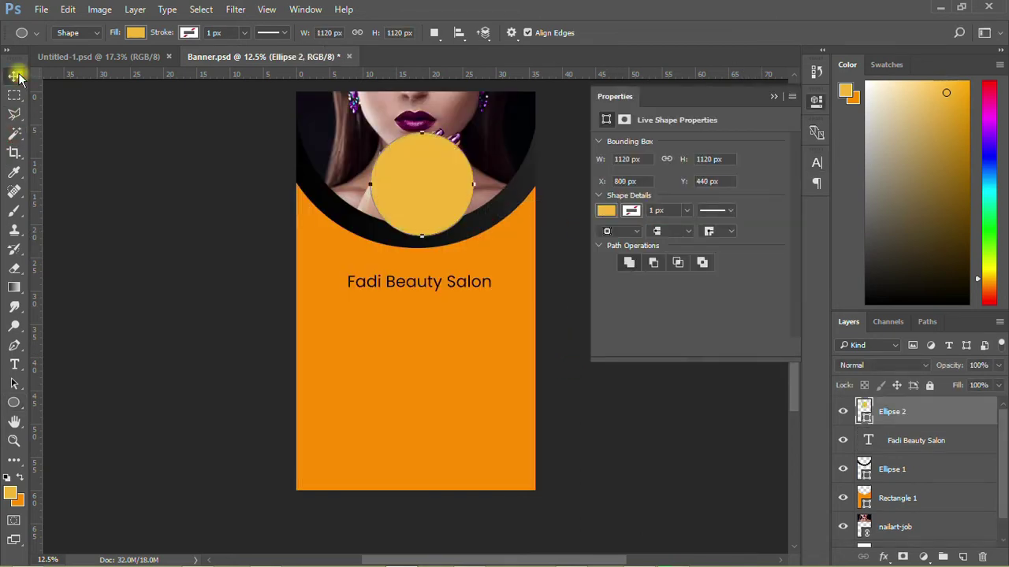
left_click(140, 229)
scroll(308, 391, "down", 3)
scroll(366, 239, "up", 5)
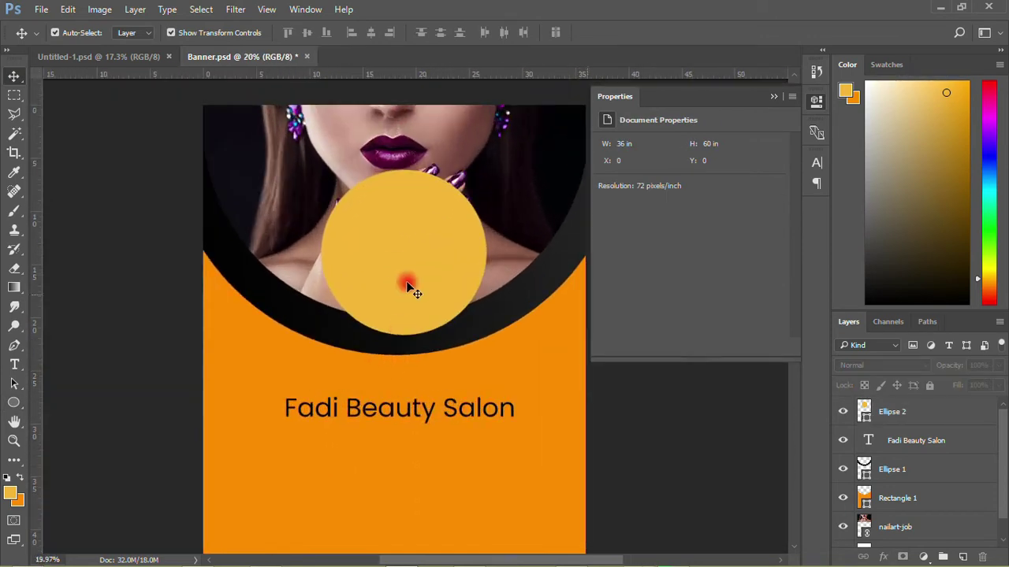
left_click(398, 268)
left_click_drag(422, 260, 413, 244)
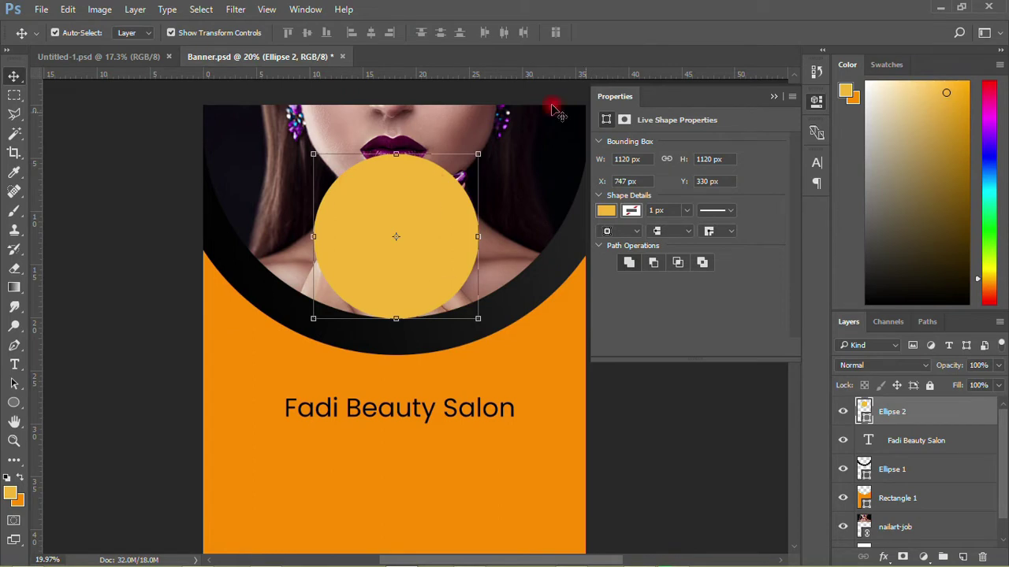
left_click_drag(417, 243, 421, 245)
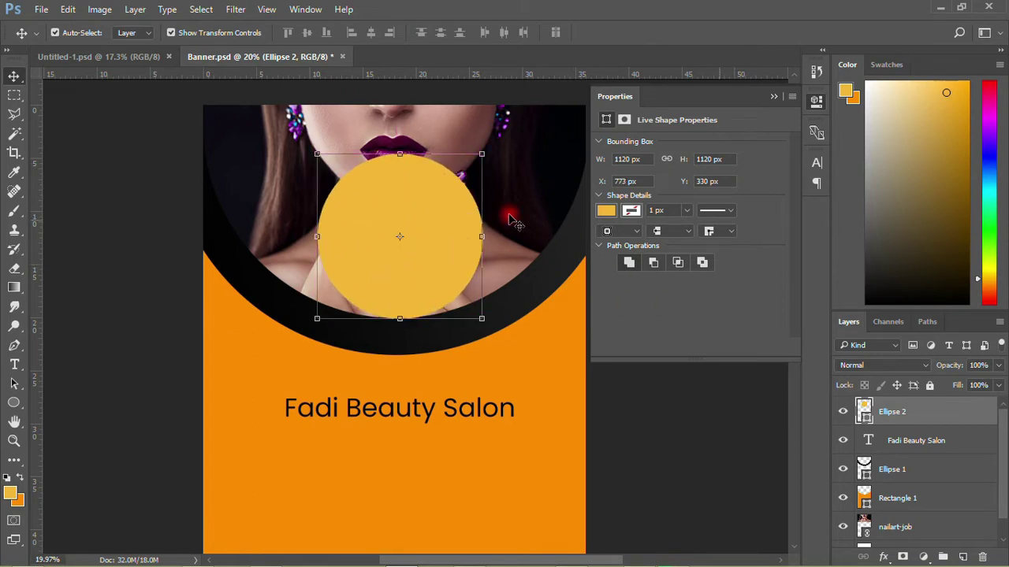
- Duplicate Ellipse 2, shrink the copy to 855 px around its centre, and fill it black
right_click(920, 408)
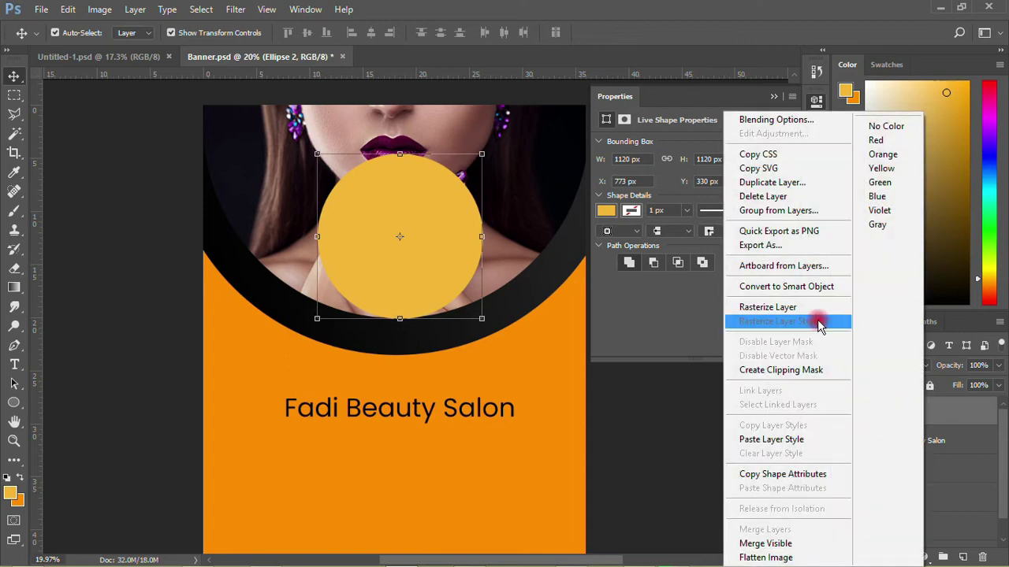
left_click(766, 182)
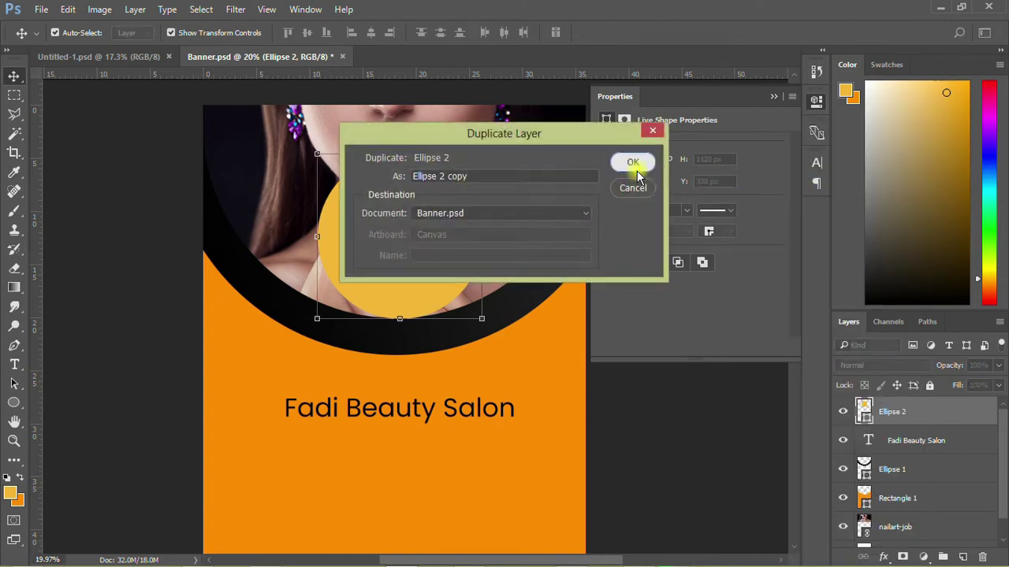
left_click(633, 163)
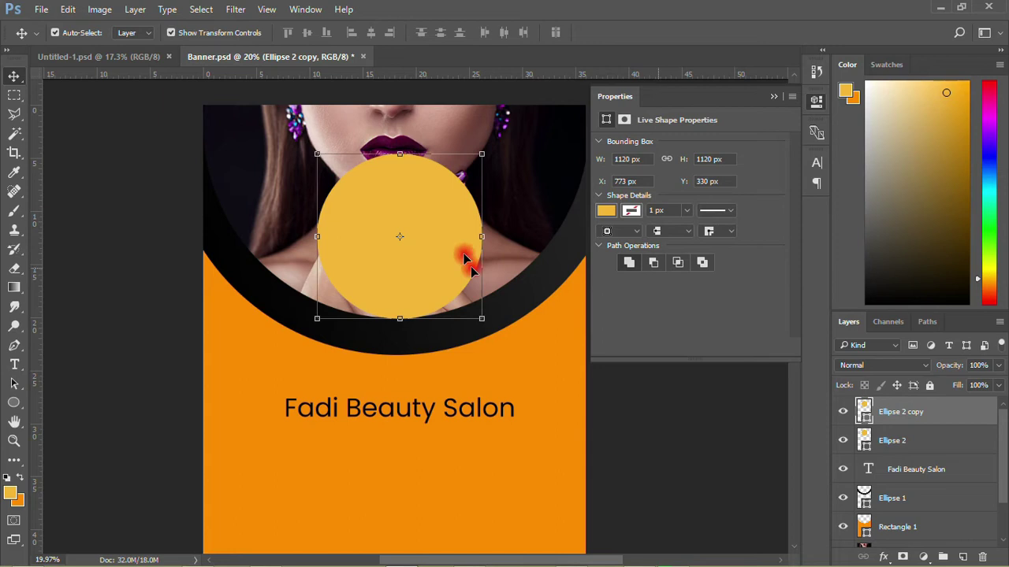
left_click_drag(482, 155, 463, 172)
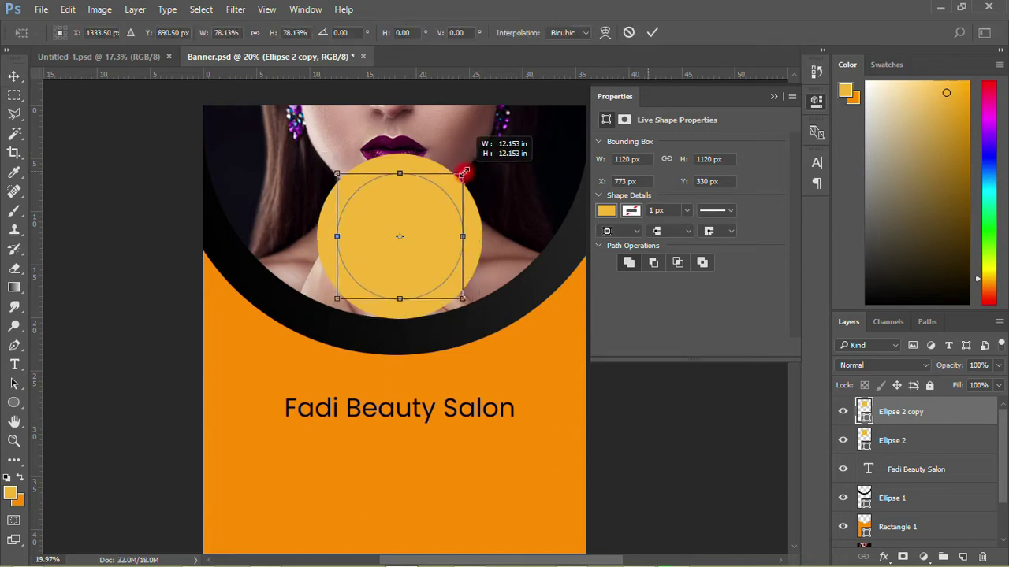
left_click(653, 33)
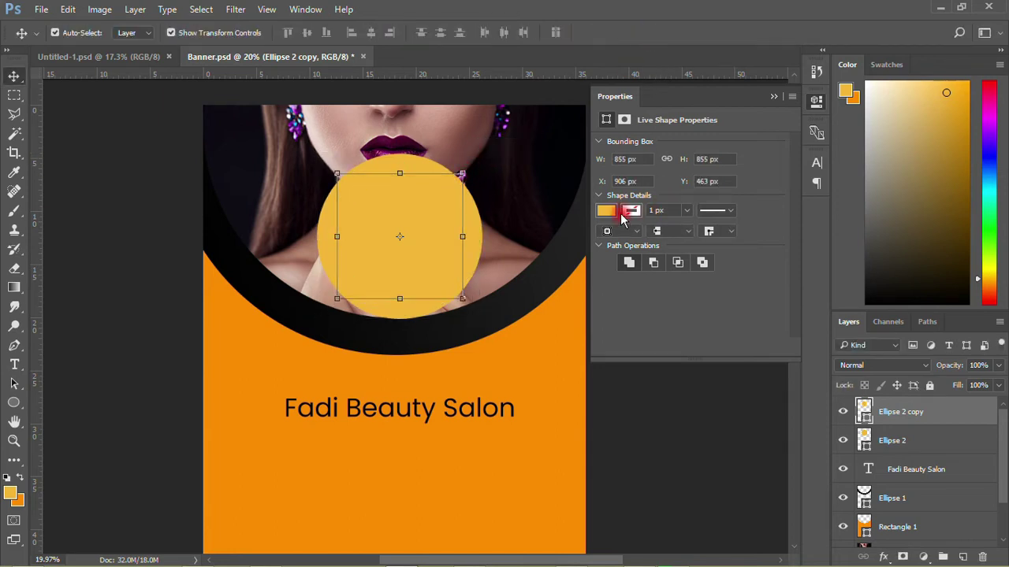
left_click(606, 211)
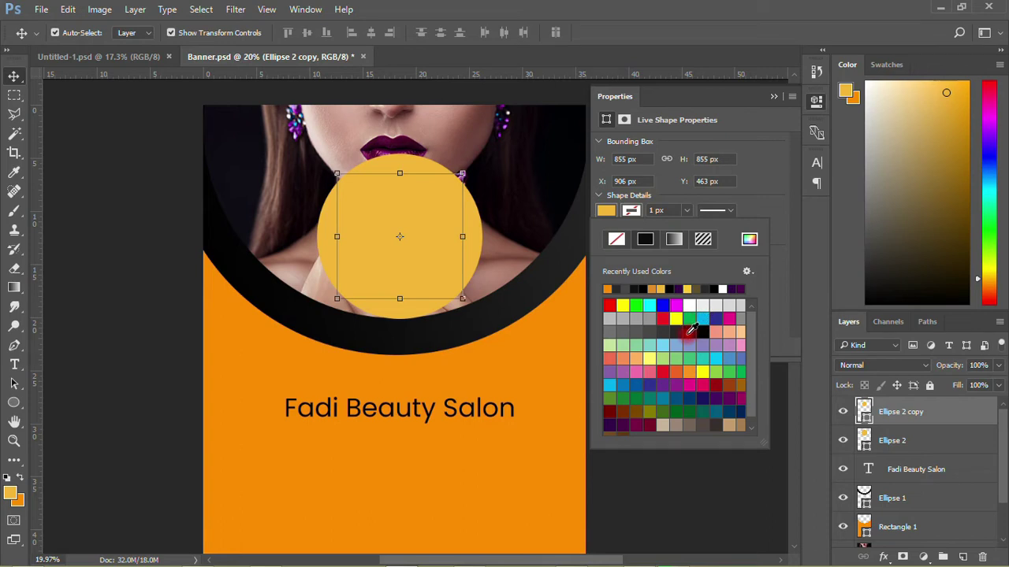
left_click(688, 334)
left_click(102, 240)
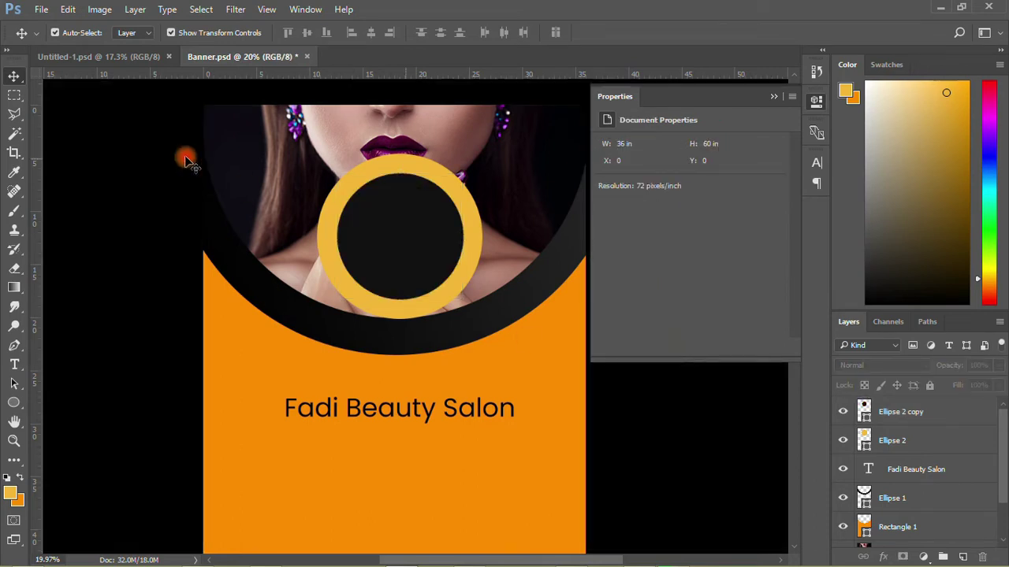
left_click(419, 172)
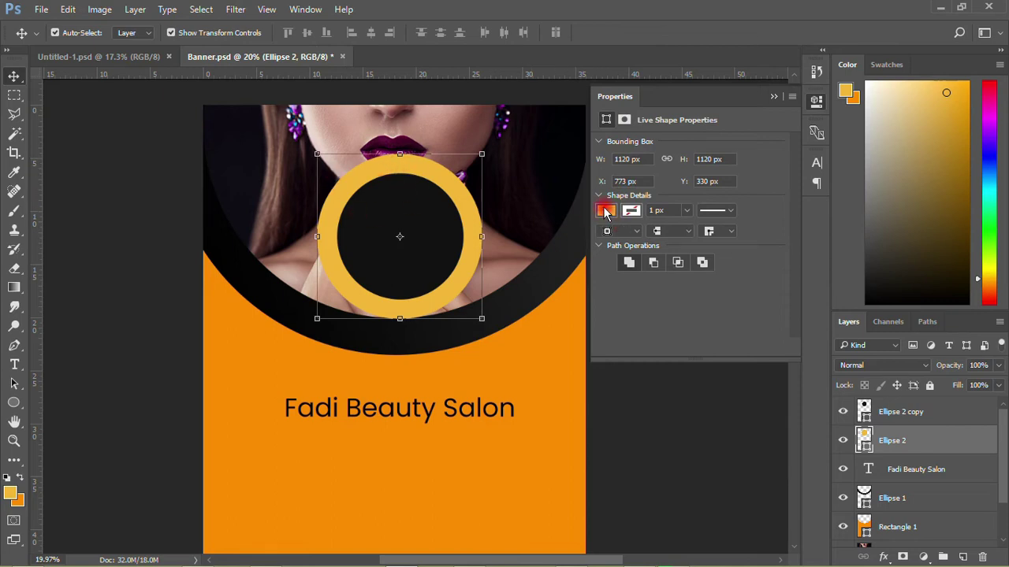
- Remove Ellipse 2's fill and give it a 100 px orange-yellow gradient stroke
left_click(605, 211)
left_click(617, 239)
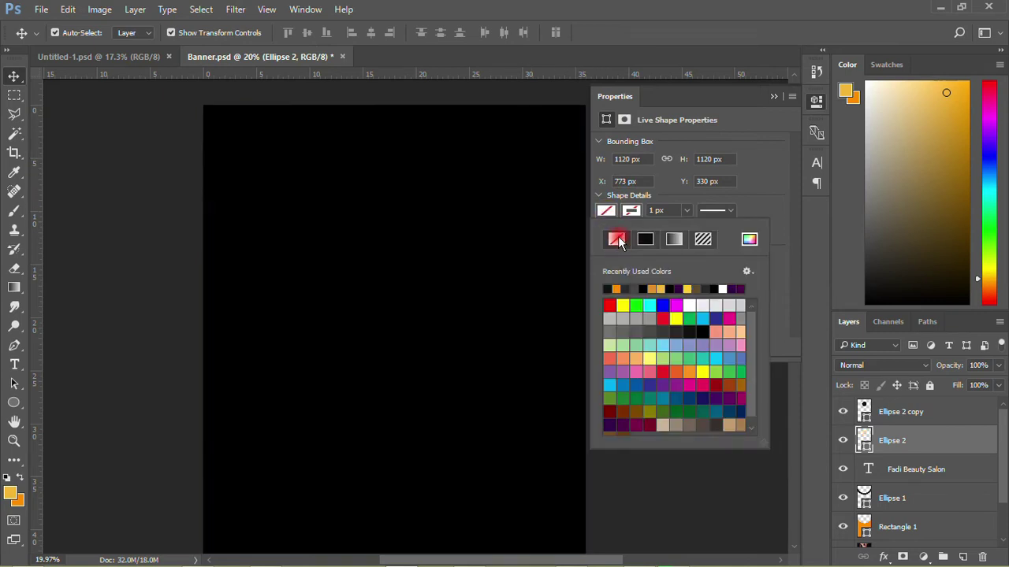
left_click(631, 211)
left_click(631, 211)
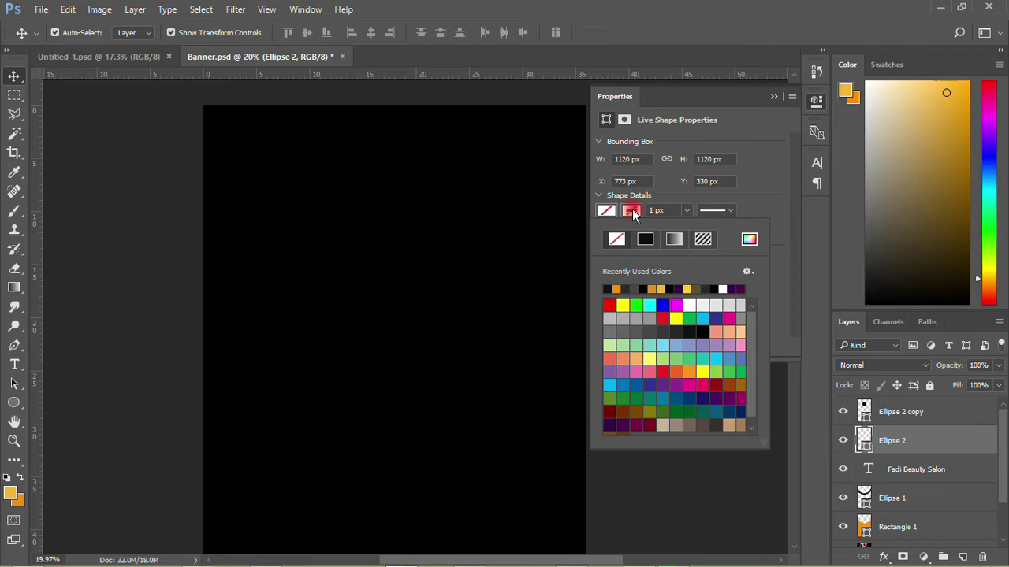
left_click(677, 241)
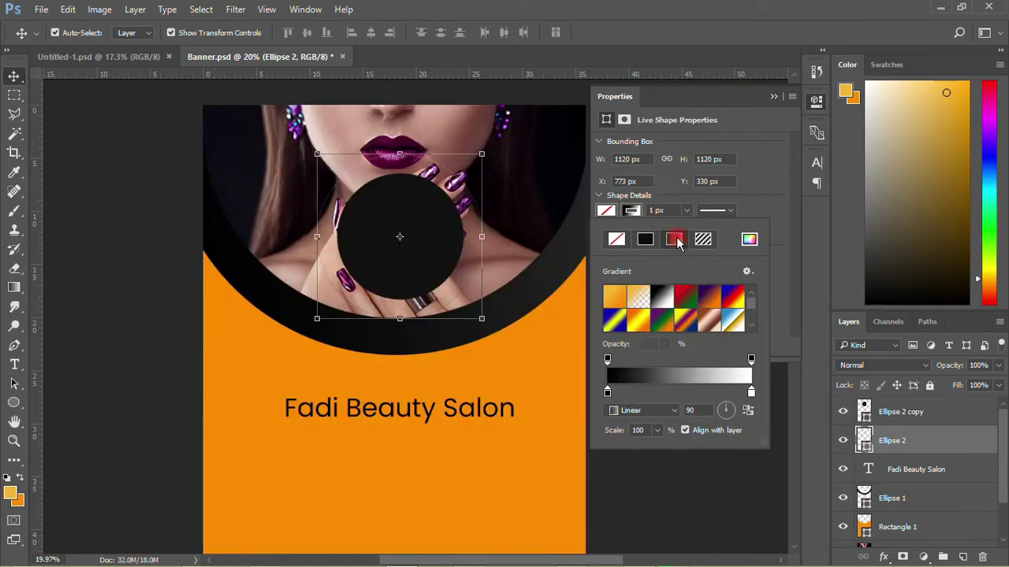
left_click(615, 296)
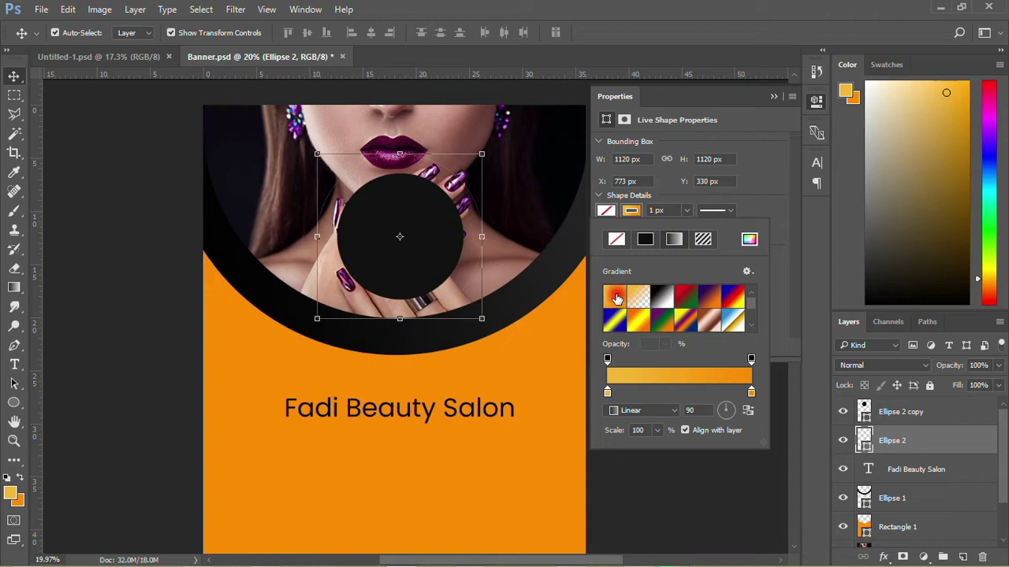
left_click(660, 211)
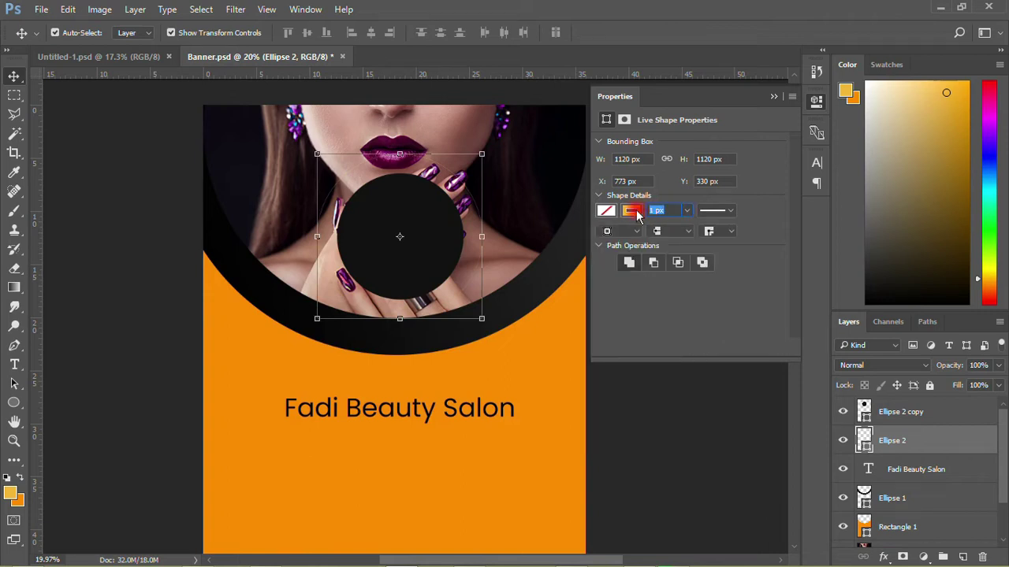
type("100")
key("Return")
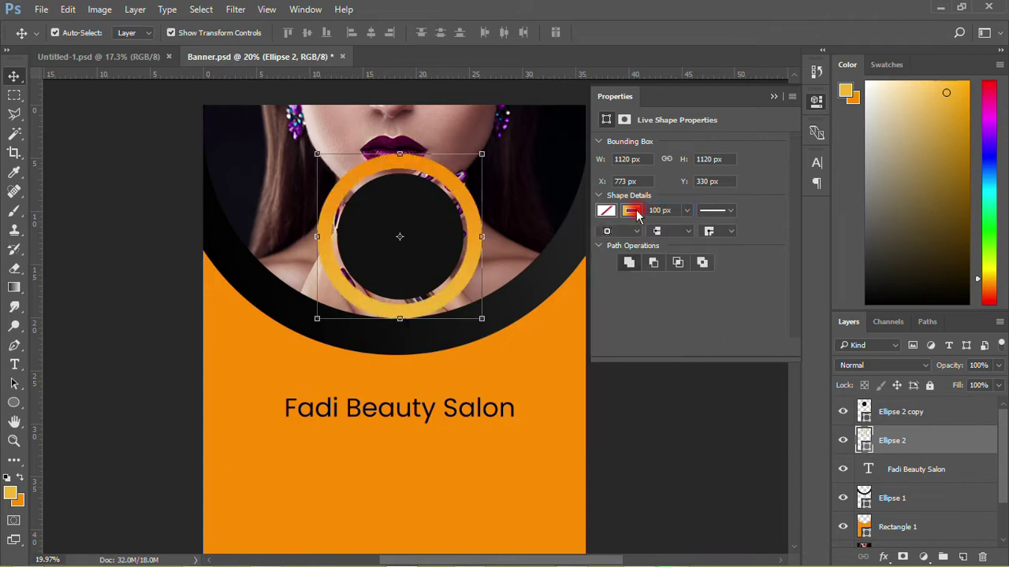
left_click(128, 218)
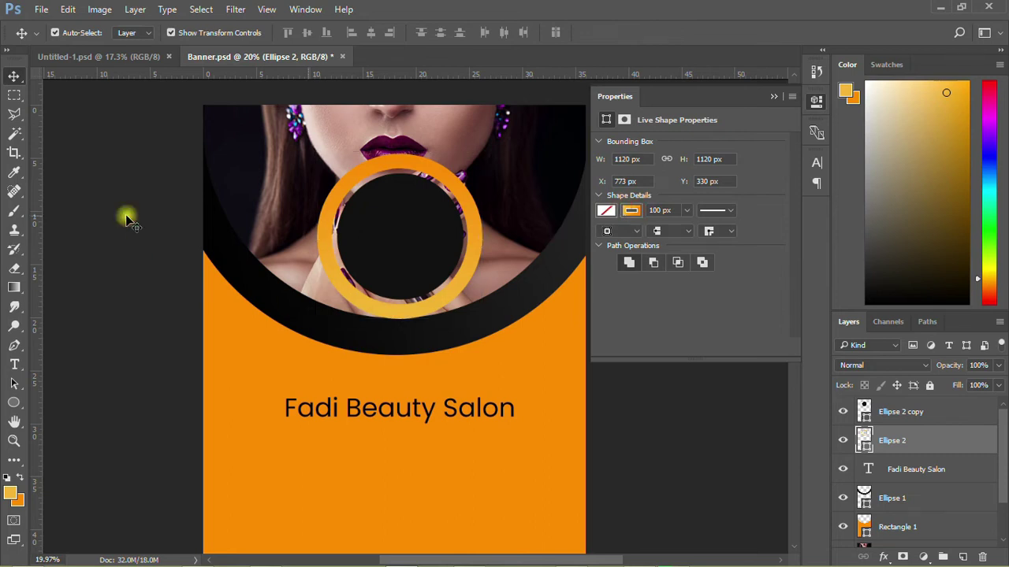
- Enlarge the black Ellipse 2 copy to about 110% (940 px) inside the ring
left_click(429, 252)
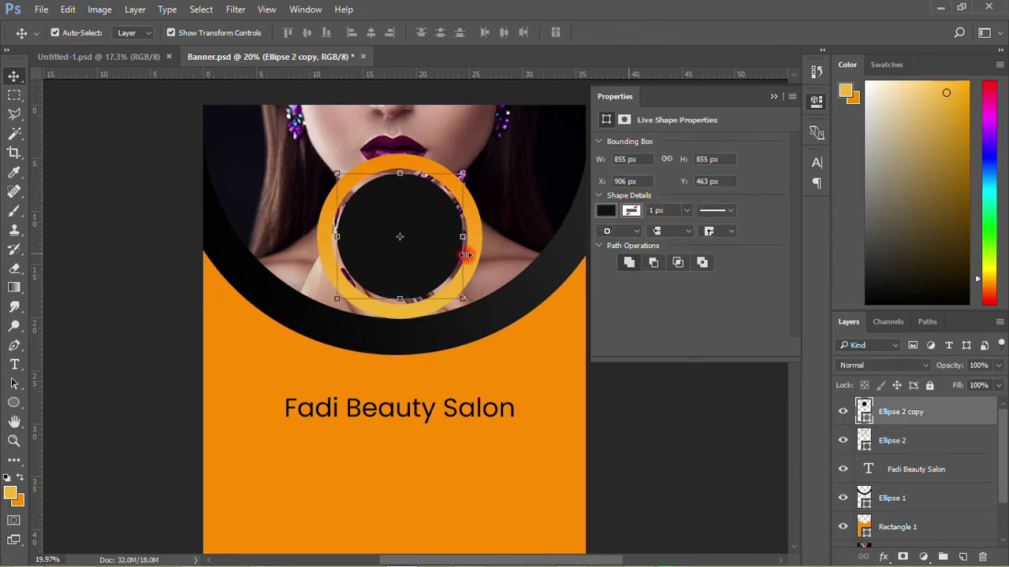
left_click_drag(466, 170, 470, 163)
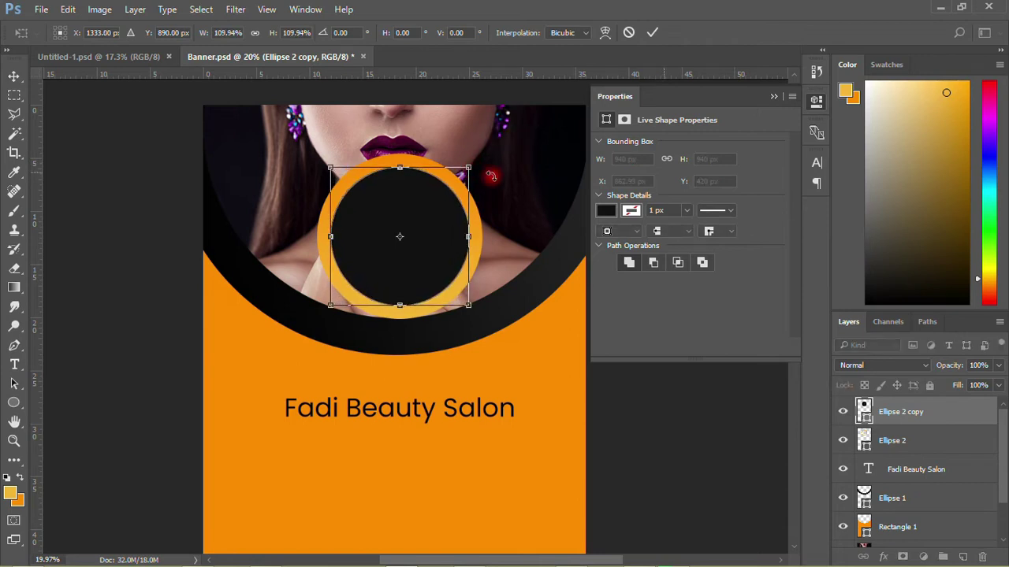
left_click(654, 34)
left_click(74, 247)
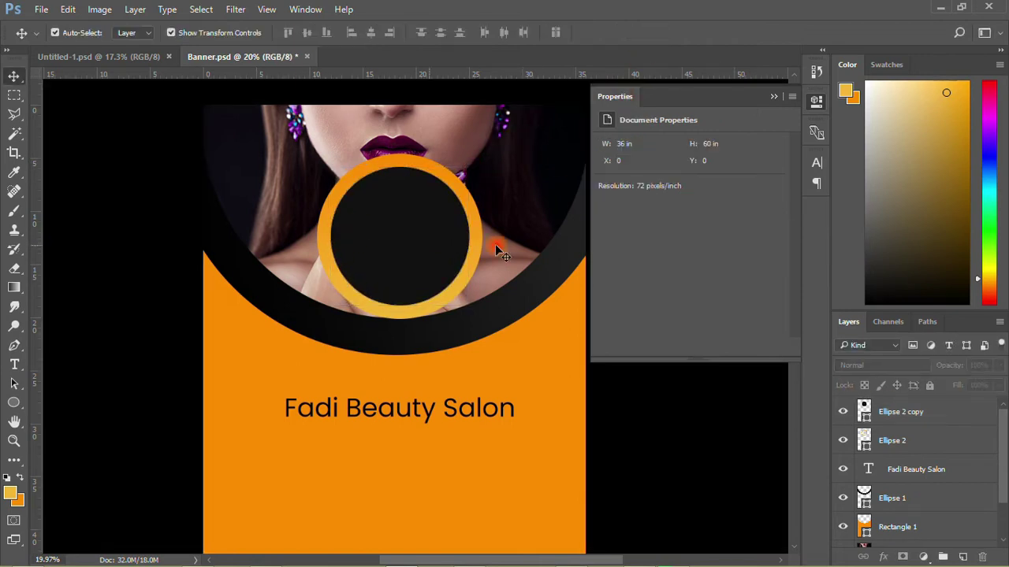
left_click(816, 100)
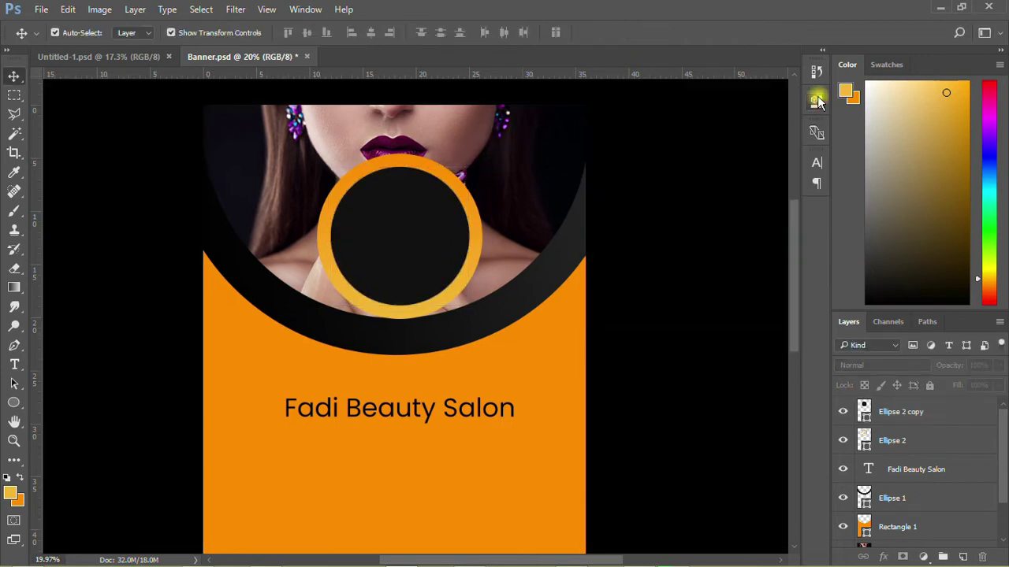
- Copy the word 'Fadi' from the heading and paste it as new text inside the black circle
left_click(14, 364)
left_click(339, 415)
double_click(311, 409)
key("ctrl+c")
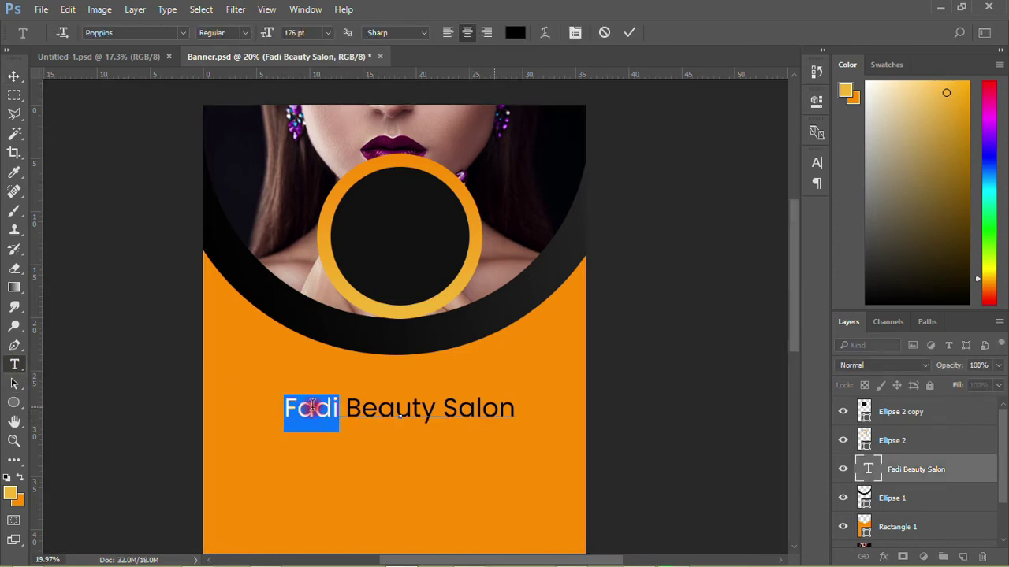
right_click(314, 413)
left_click(349, 126)
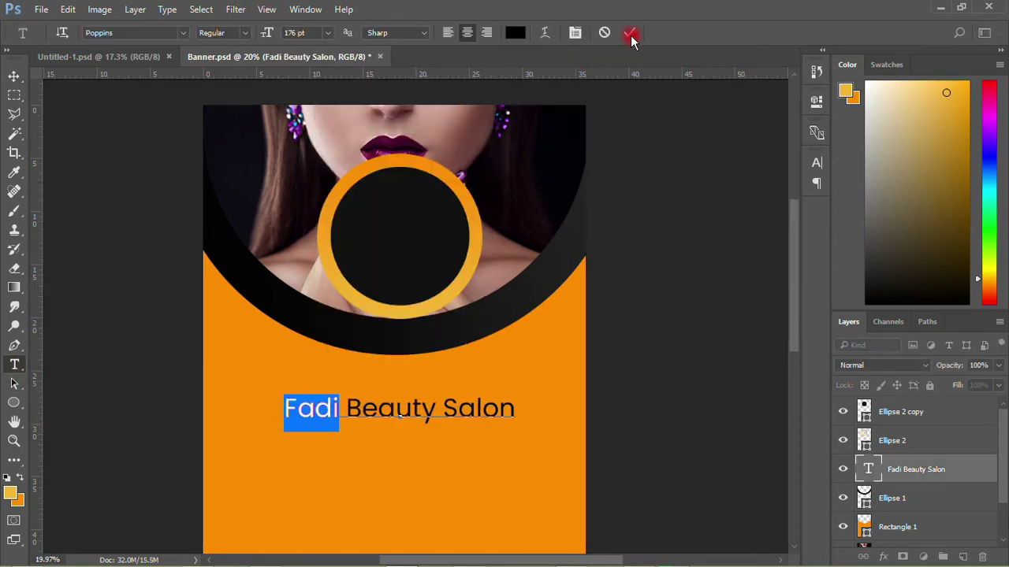
left_click(629, 33)
left_click(395, 216)
right_click(396, 217)
left_click(439, 275)
left_click(16, 81)
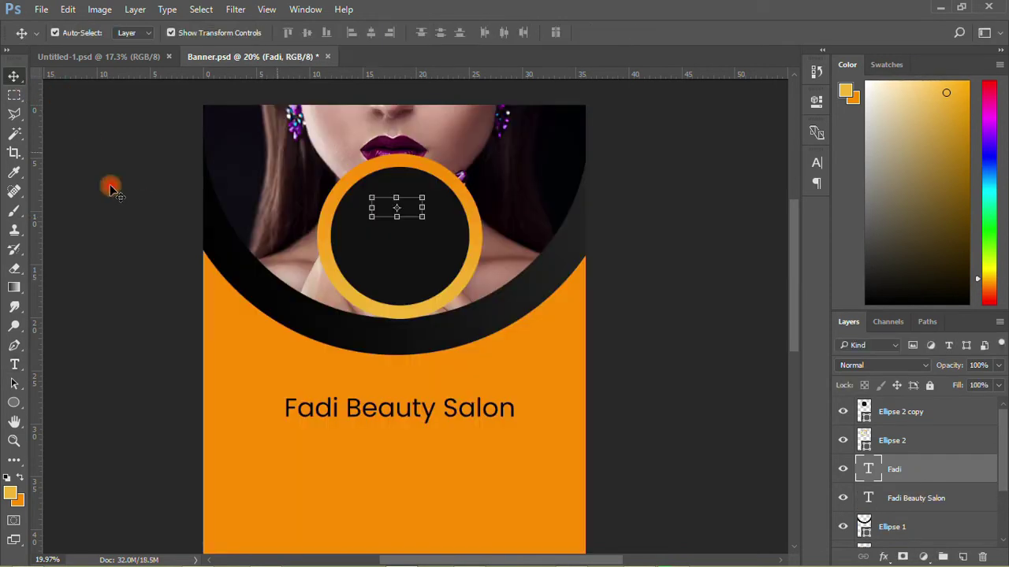
- Colour the Fadi text with the banner's sampled orange and stack it above the circles
left_click(900, 470)
left_click(816, 163)
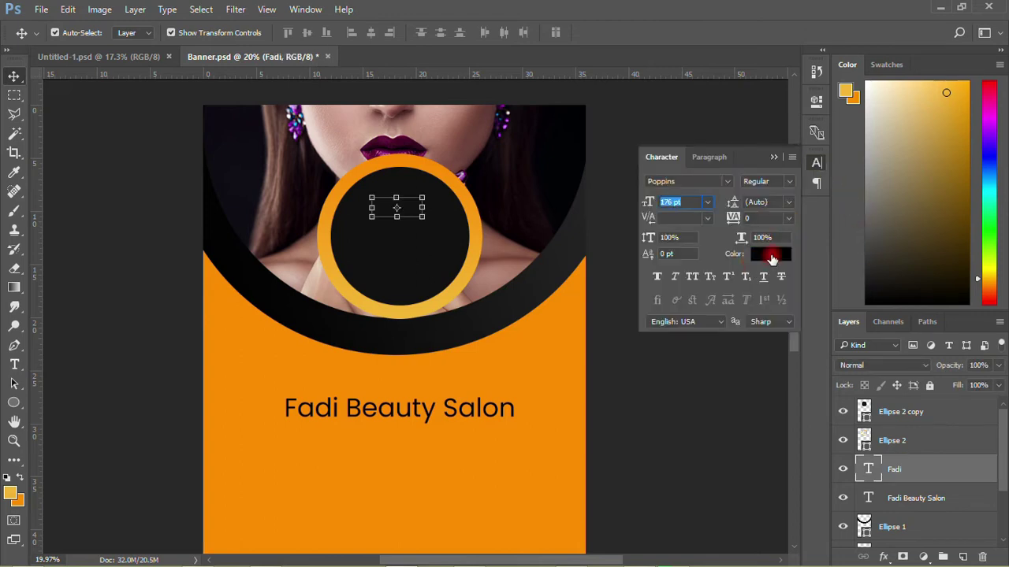
left_click(772, 260)
left_click_drag(705, 250, 557, 201)
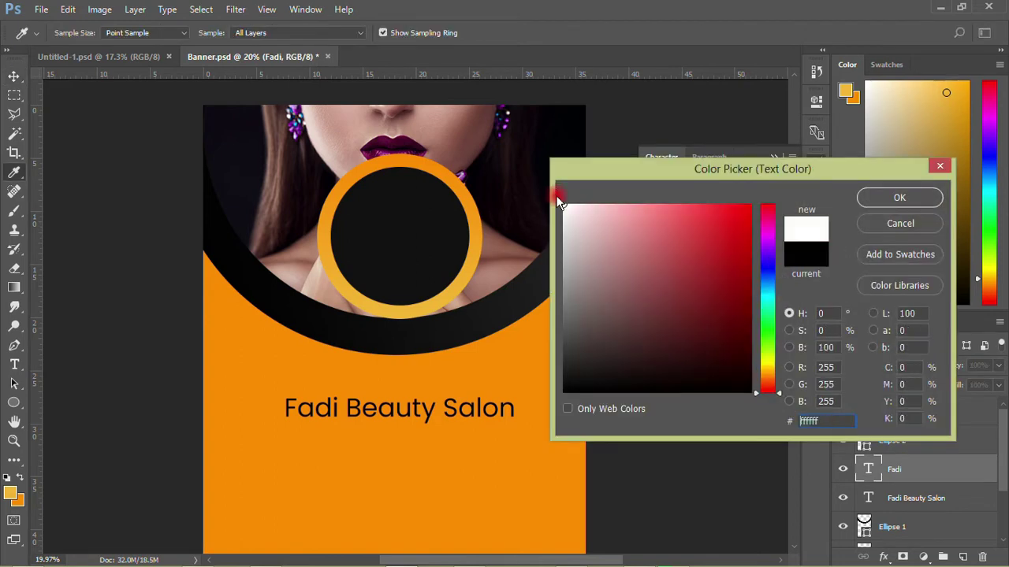
left_click(540, 358)
left_click(897, 199)
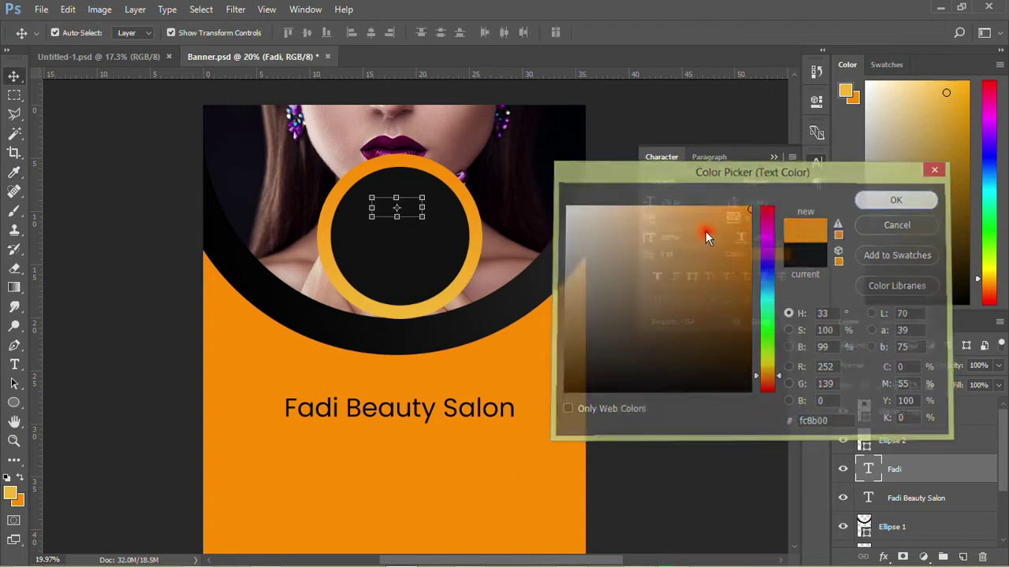
left_click_drag(898, 471, 900, 402)
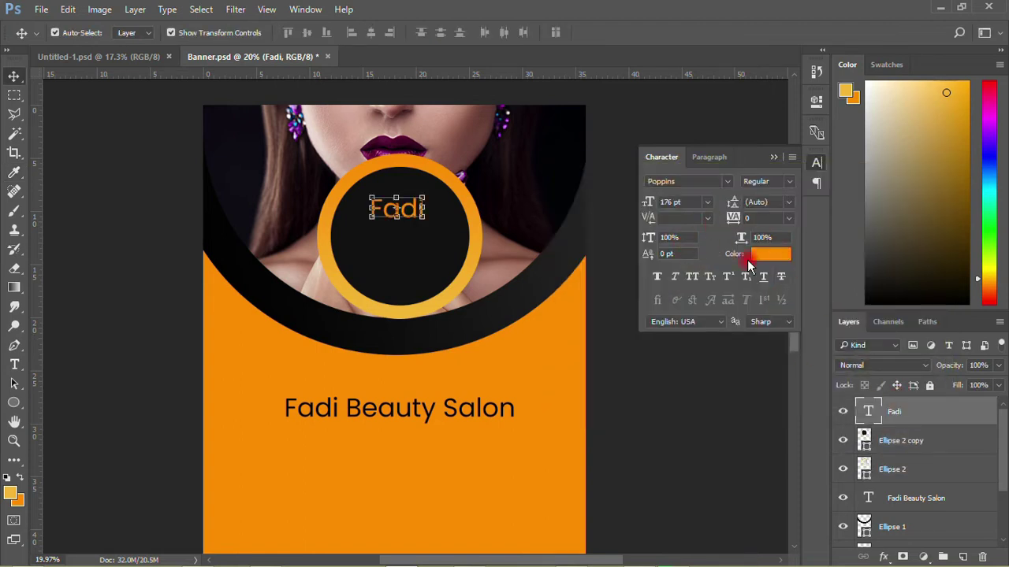
- Make the text all-caps FADI in ExtraBold, enlarge it, and centre it in the circle
left_click(693, 277)
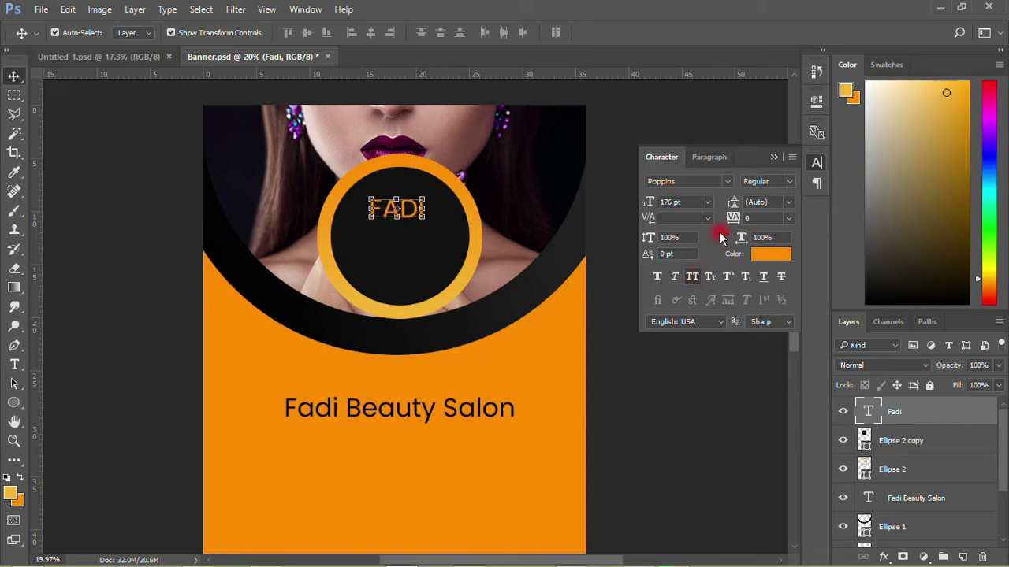
left_click_drag(651, 206, 611, 223)
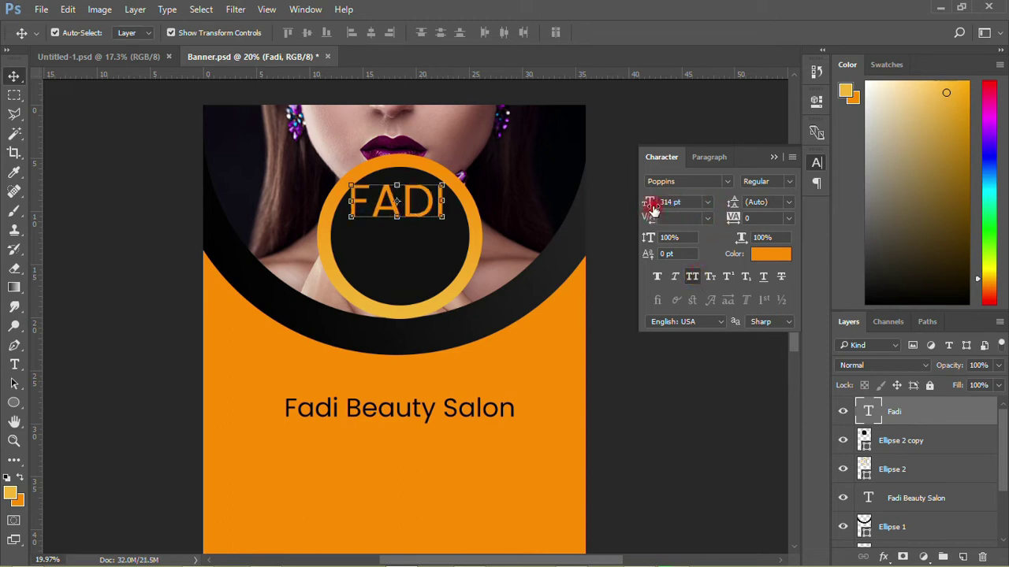
left_click_drag(462, 205, 463, 219)
left_click(786, 183)
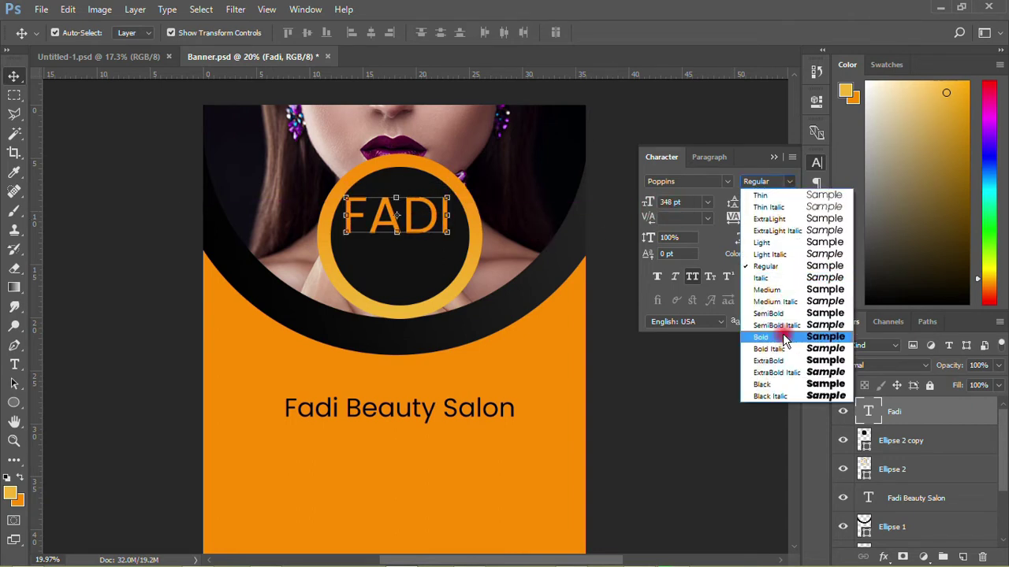
left_click(766, 350)
left_click(740, 394)
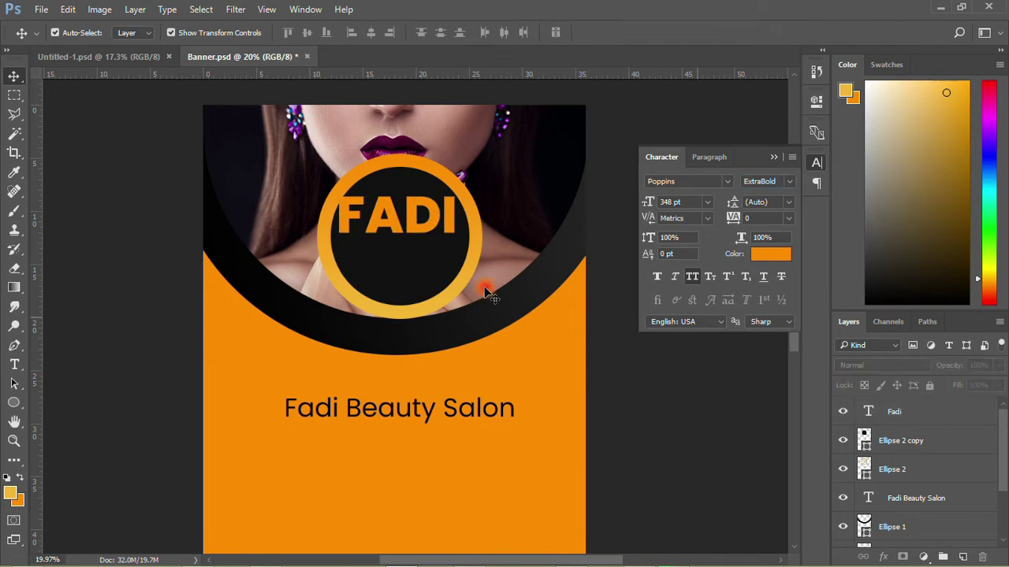
left_click_drag(430, 225, 433, 231)
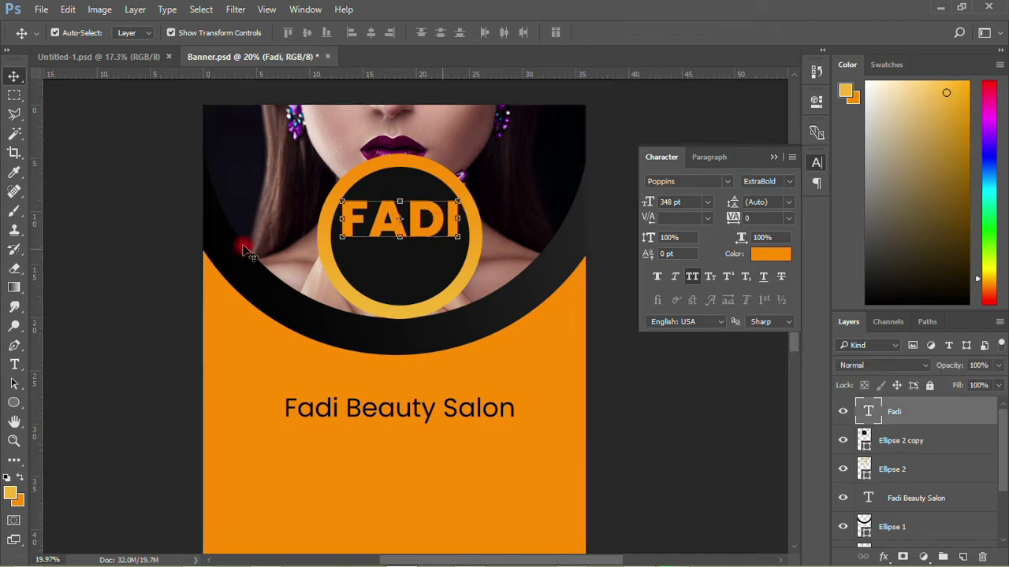
- Trim the heading to 'Beauty Salon', move it into the logo circle, and stack it above Fadi
left_click(452, 408)
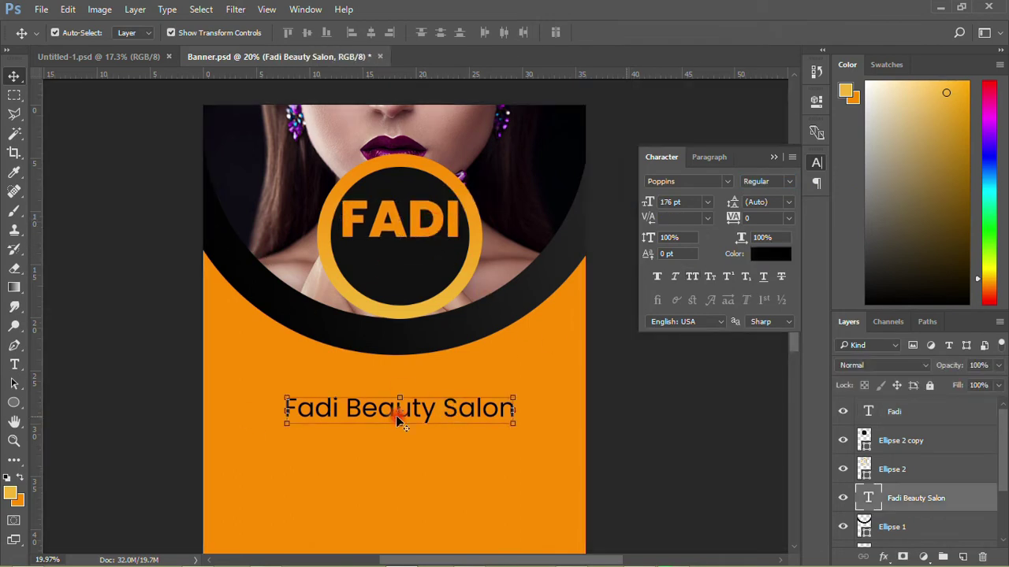
left_click(14, 364)
left_click_drag(347, 408, 223, 410)
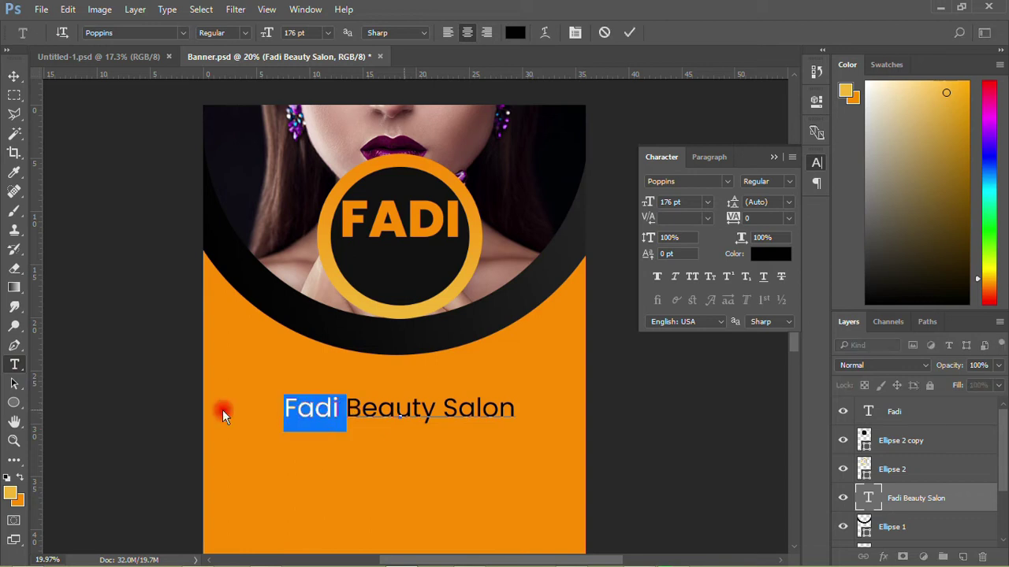
key("BackSpace")
left_click(21, 92)
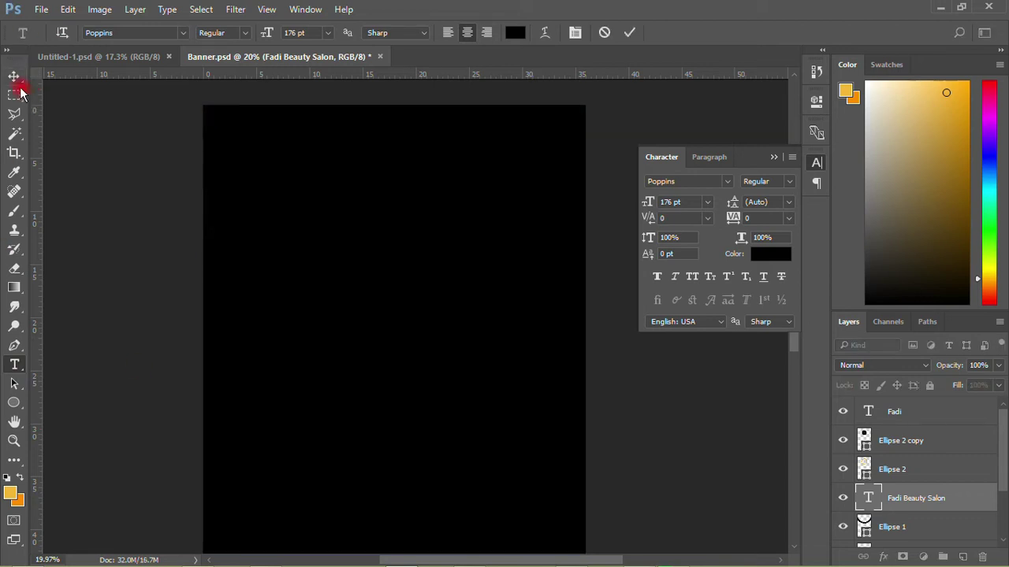
left_click(14, 77)
left_click_drag(398, 414, 418, 270)
left_click_drag(898, 491, 903, 406)
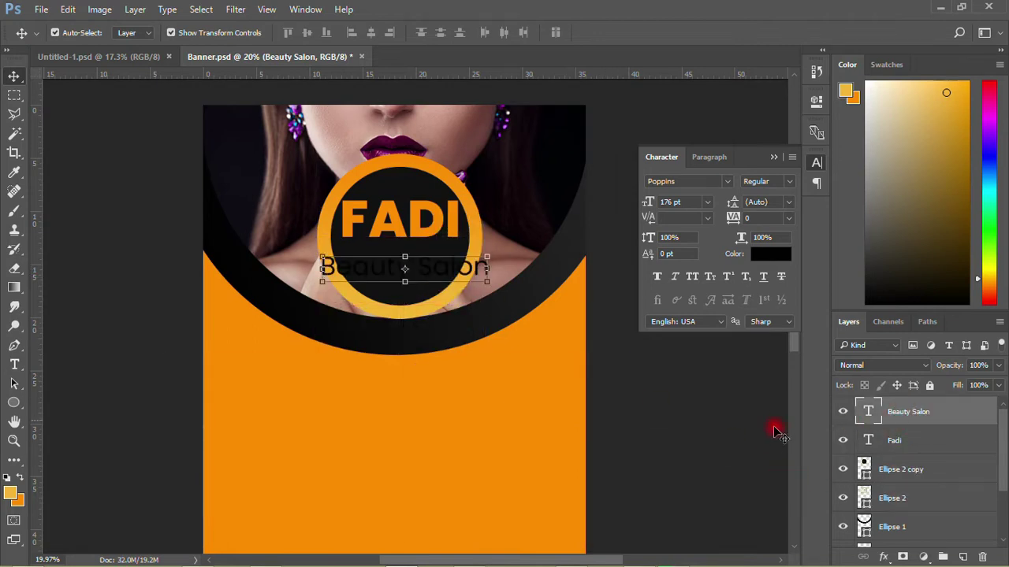
- Make the Beauty Salon text white (#ffffff) in the Amarillo font and reduce its size
left_click(771, 254)
type("ffffff")
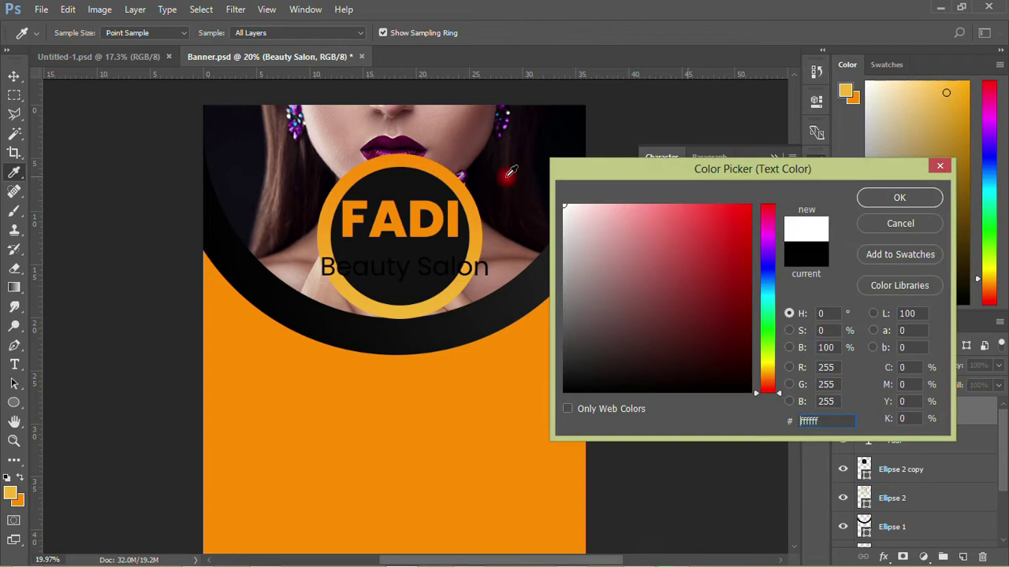
left_click(917, 197)
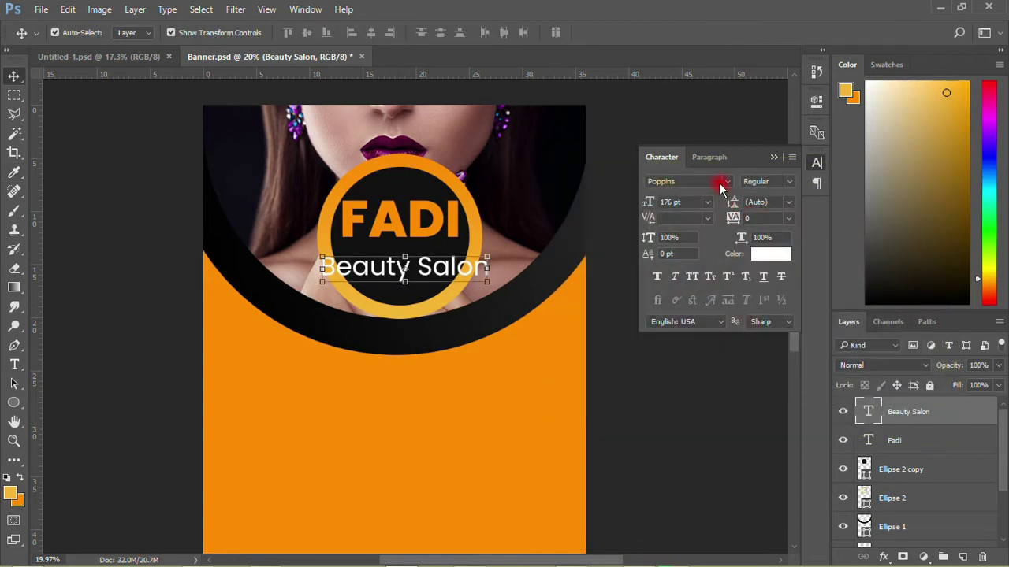
left_click(725, 182)
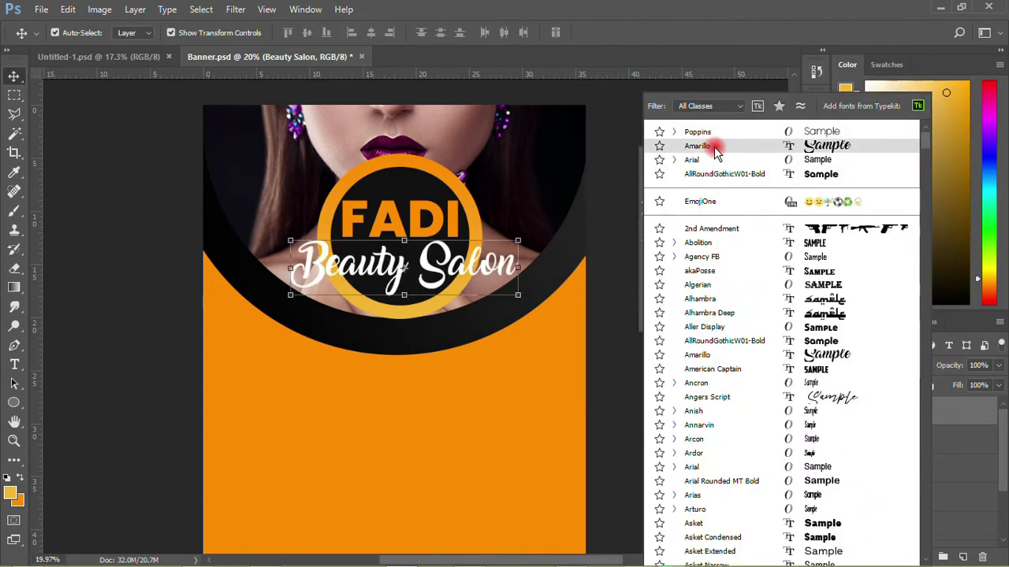
left_click(714, 147)
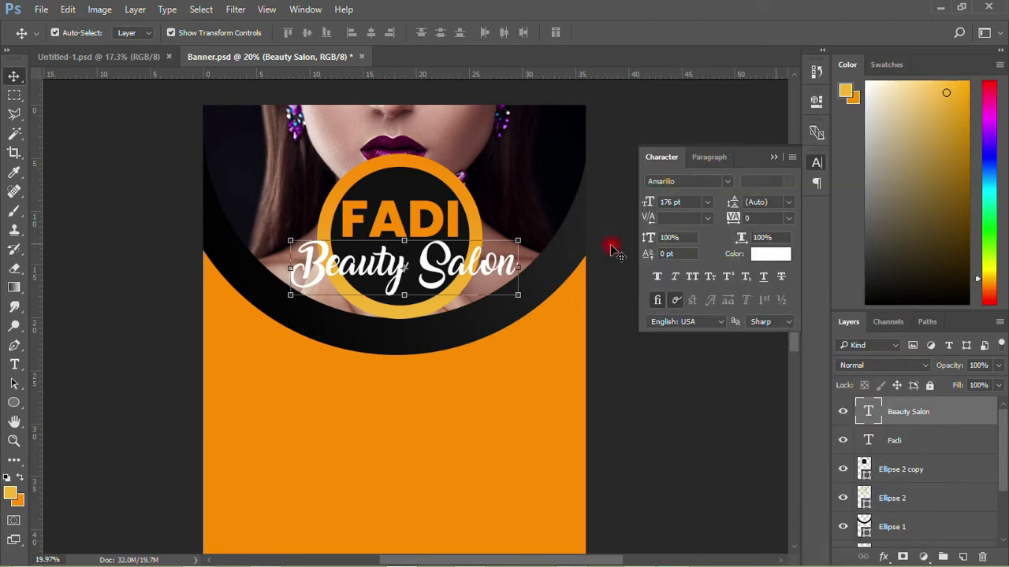
left_click_drag(650, 205, 575, 222)
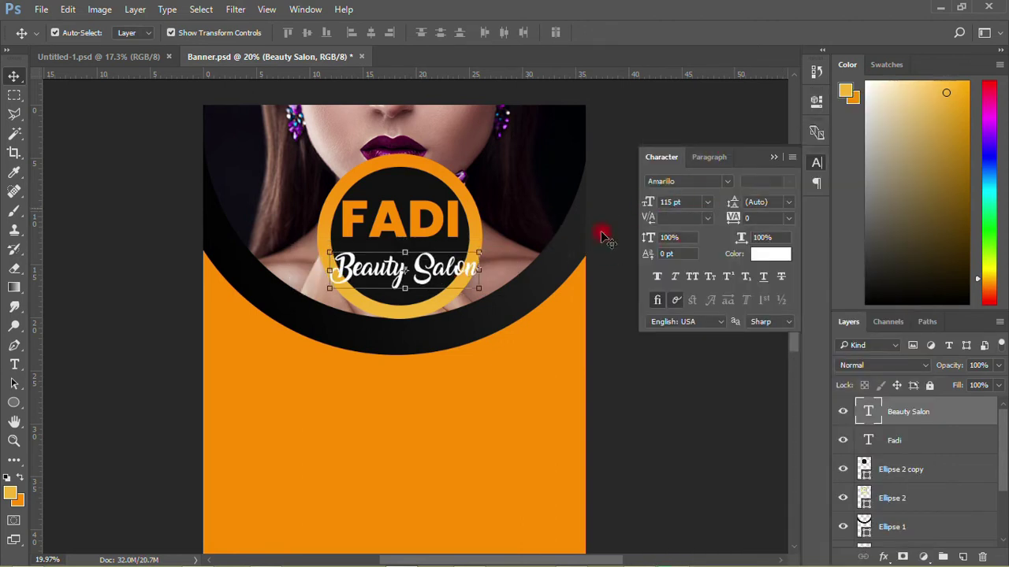
- Bring Beauty Salon down from 115 pt to 100 pt and nudge it into place under FADI
left_click(99, 241)
scroll(375, 225, "up", 2)
scroll(374, 225, "up", 1)
left_click_drag(449, 302, 447, 290)
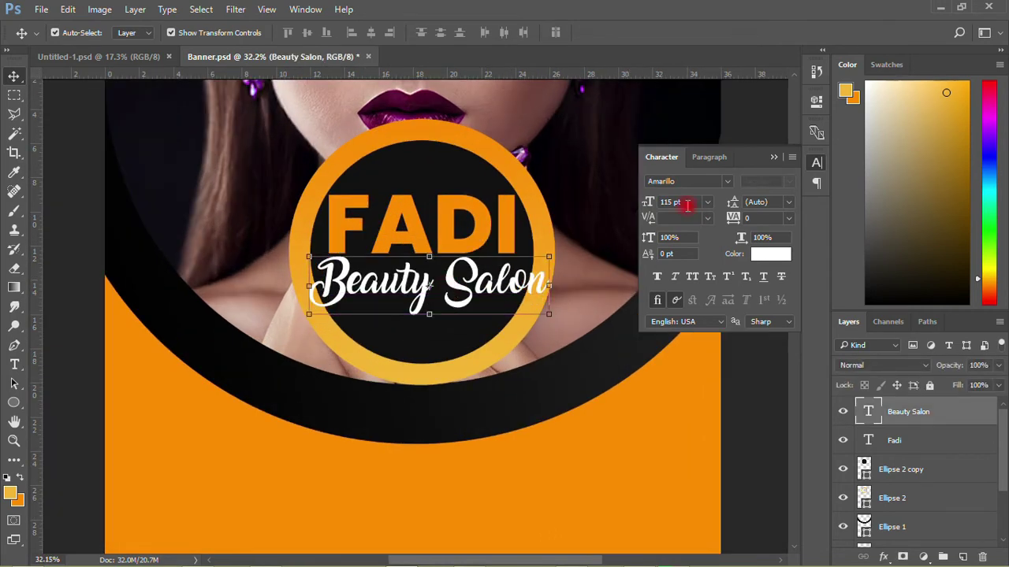
left_click_drag(646, 204, 622, 228)
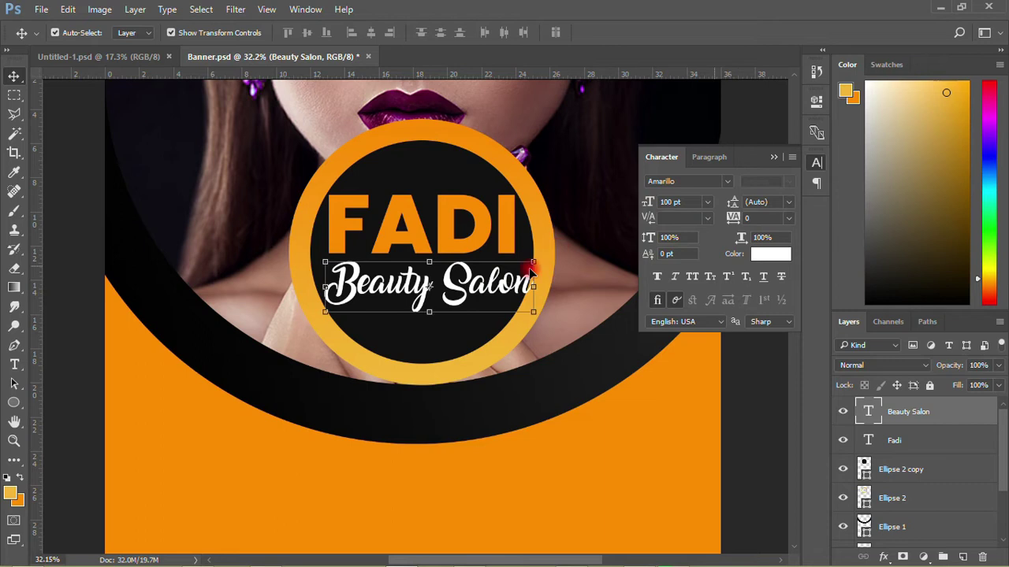
left_click(730, 379)
left_click(489, 298)
left_click_drag(489, 298, 489, 292)
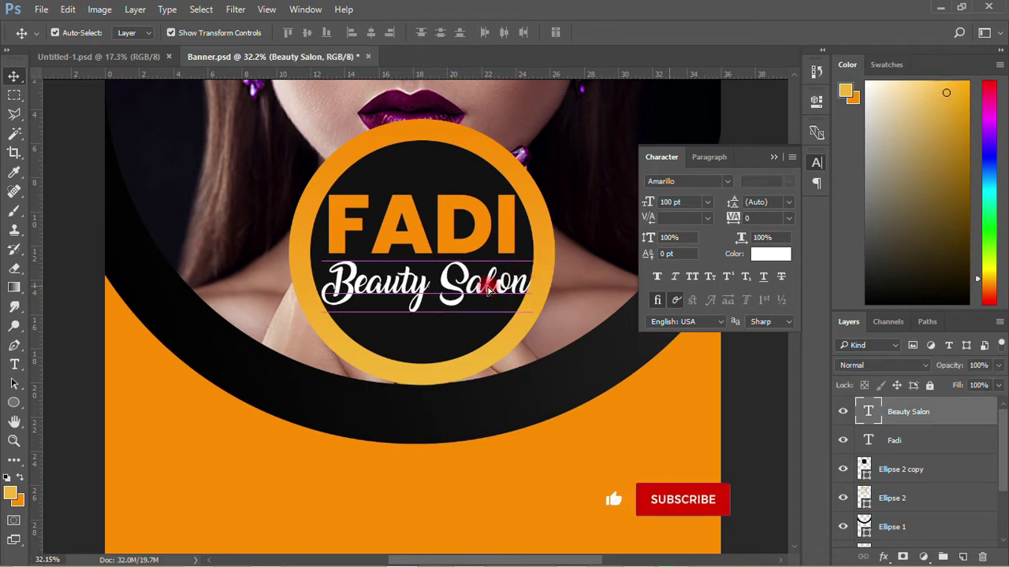
left_click(85, 203)
scroll(426, 247, "down", 3)
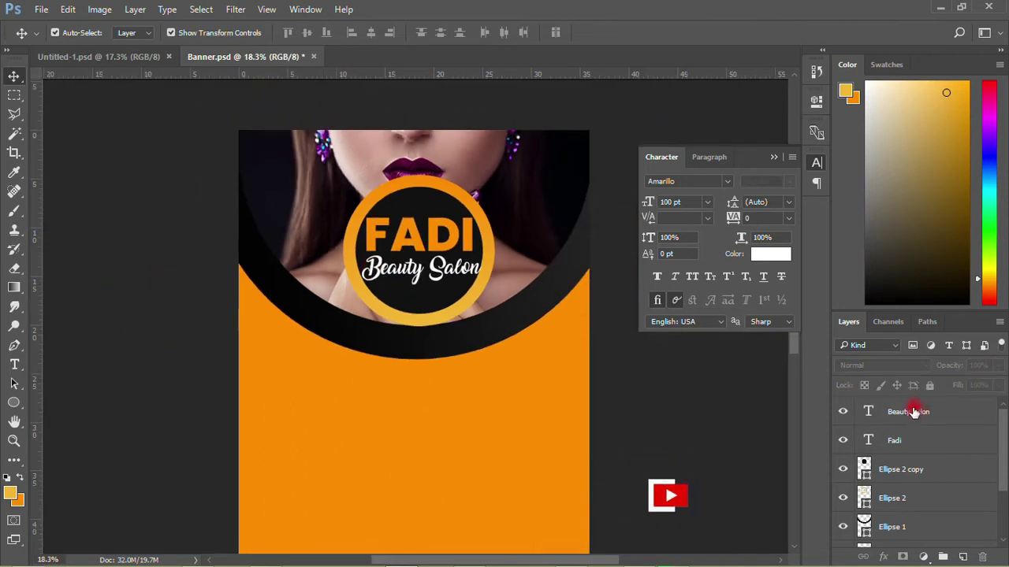
- Group the four logo layers, Beauty Salon through Ellipse 2, into a group named 'title'
left_click(913, 413)
left_click(894, 504, "shift")
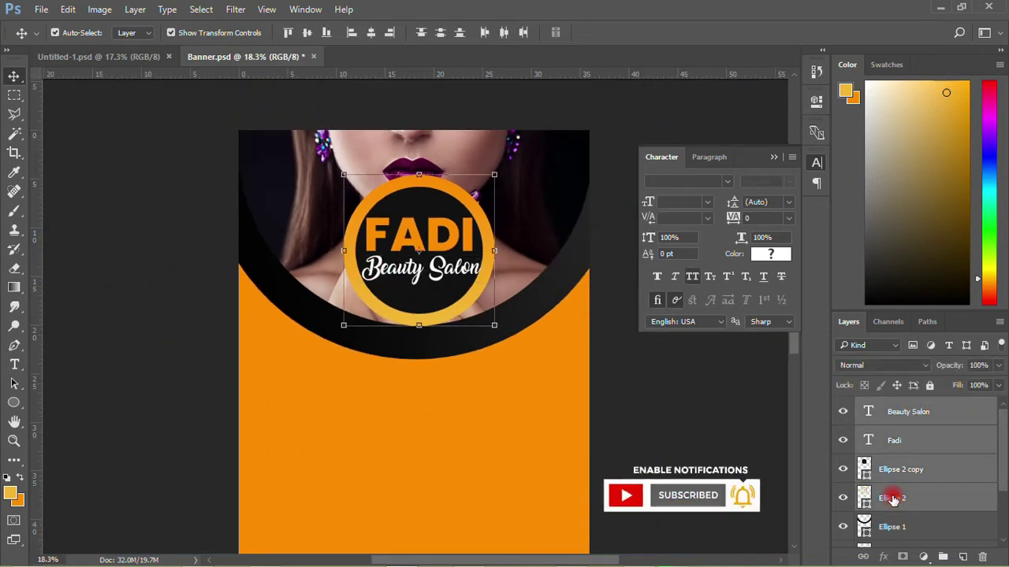
key("ctrl+g")
double_click(900, 405)
type("title")
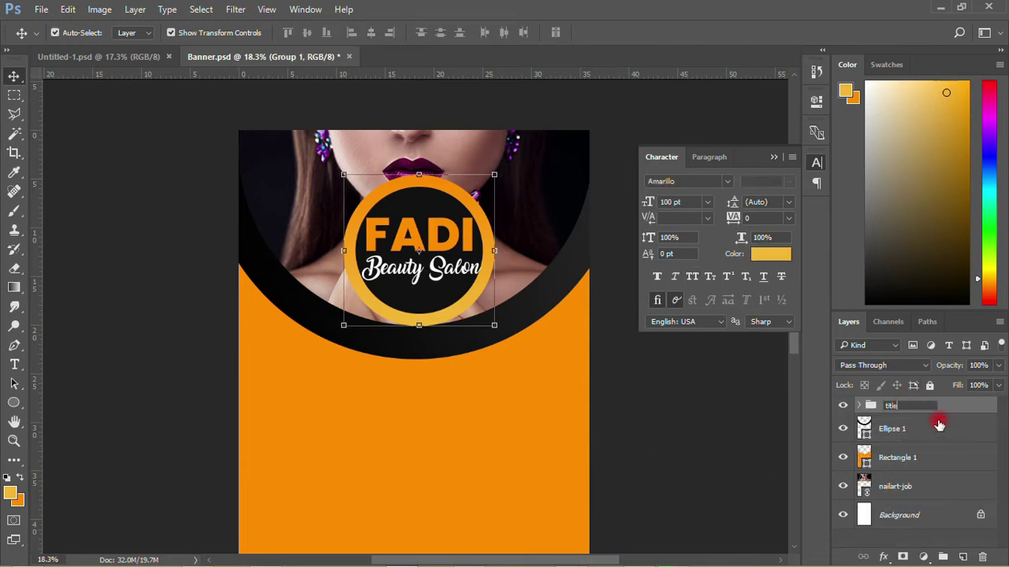
key("Return")
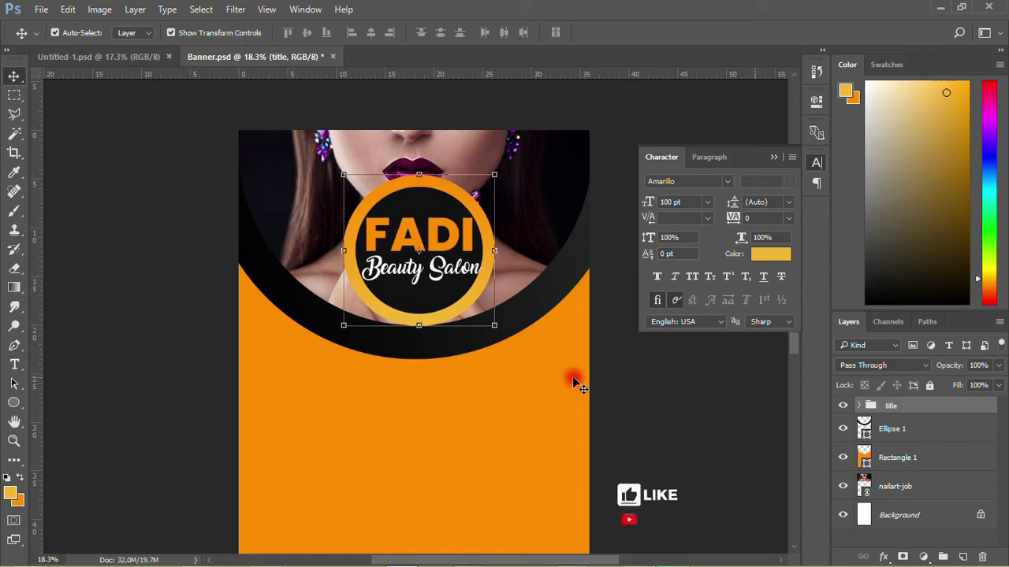
- Scale the title group to about 86%, centre it over the photo, and save Banner.psd
left_click_drag(455, 257, 459, 250)
scroll(399, 324, "down", 2)
scroll(400, 324, "down", 1)
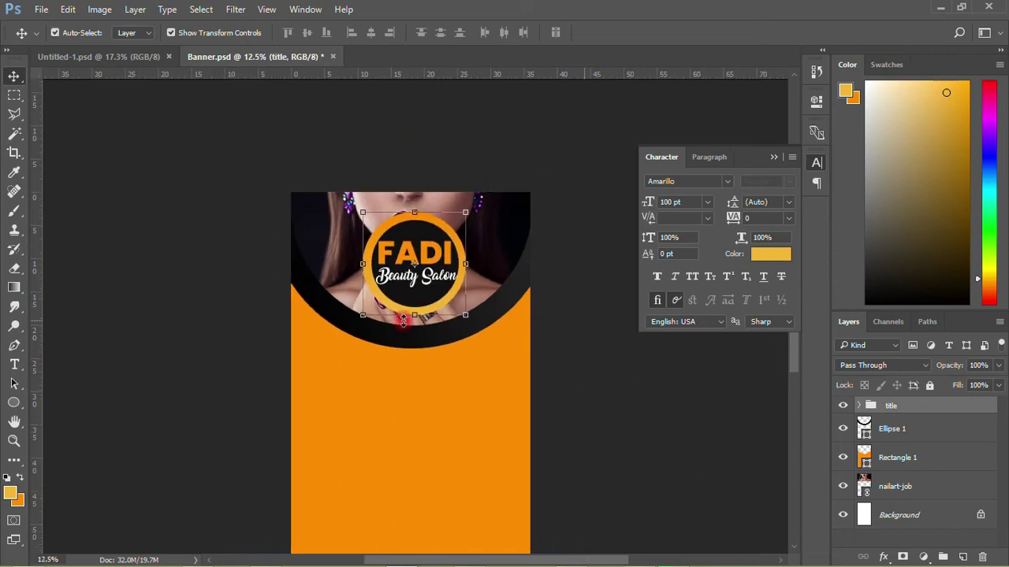
left_click_drag(465, 212, 458, 220)
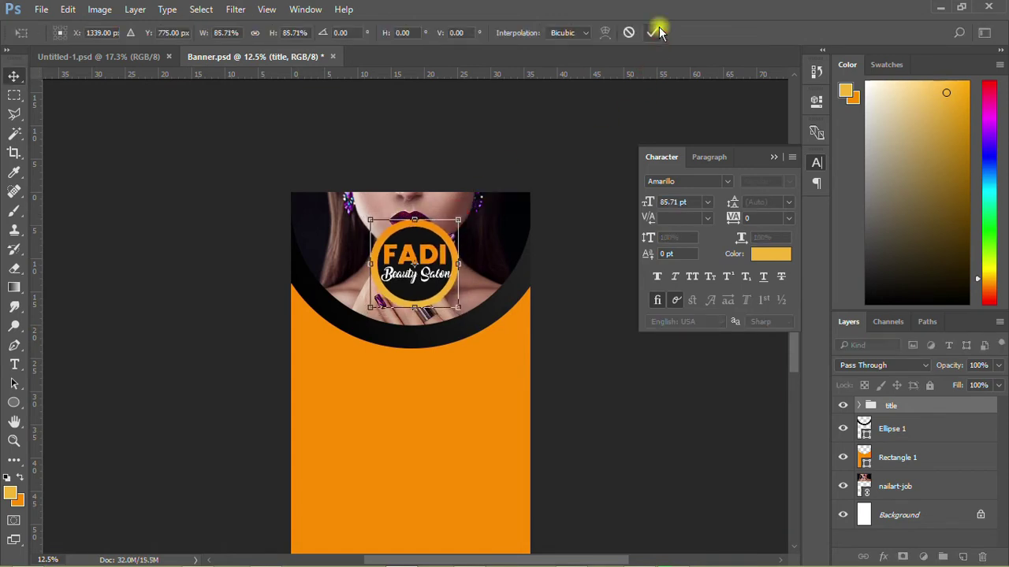
left_click(651, 32)
left_click_drag(438, 268, 433, 278)
left_click(320, 169)
scroll(443, 283, "down", 2)
scroll(439, 353, "up", 2)
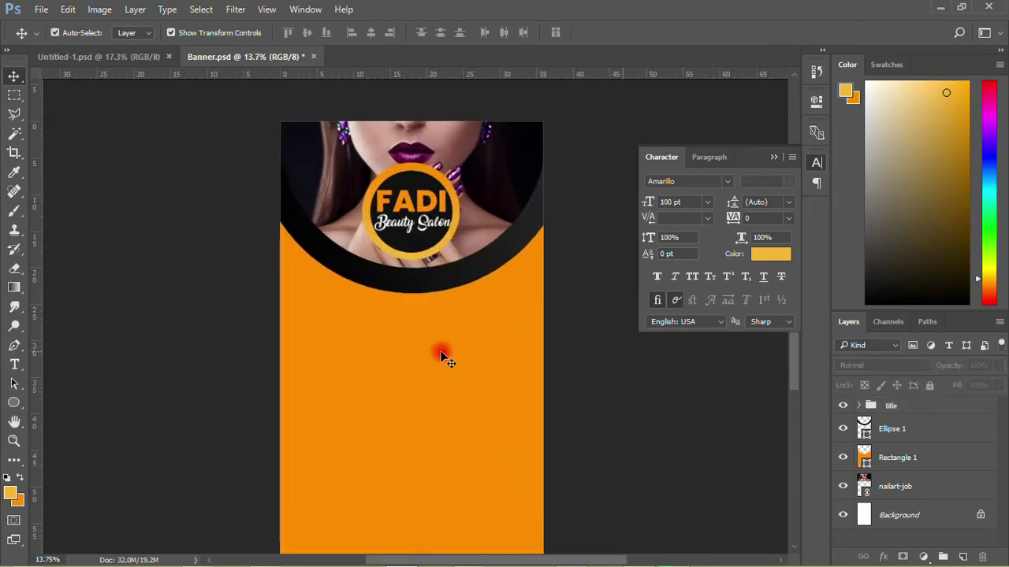
left_click(38, 10)
left_click(63, 156)
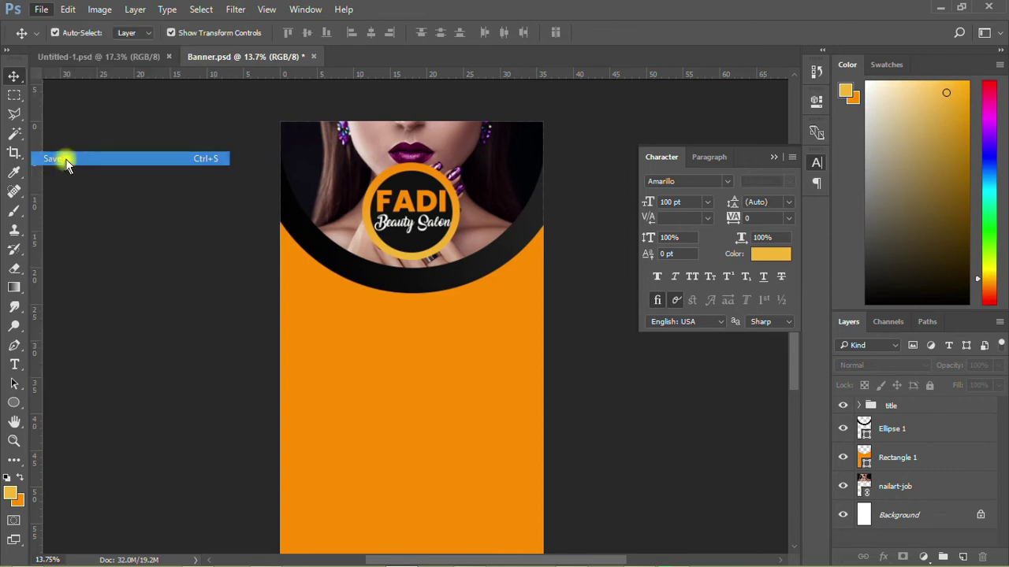
left_click(117, 62)
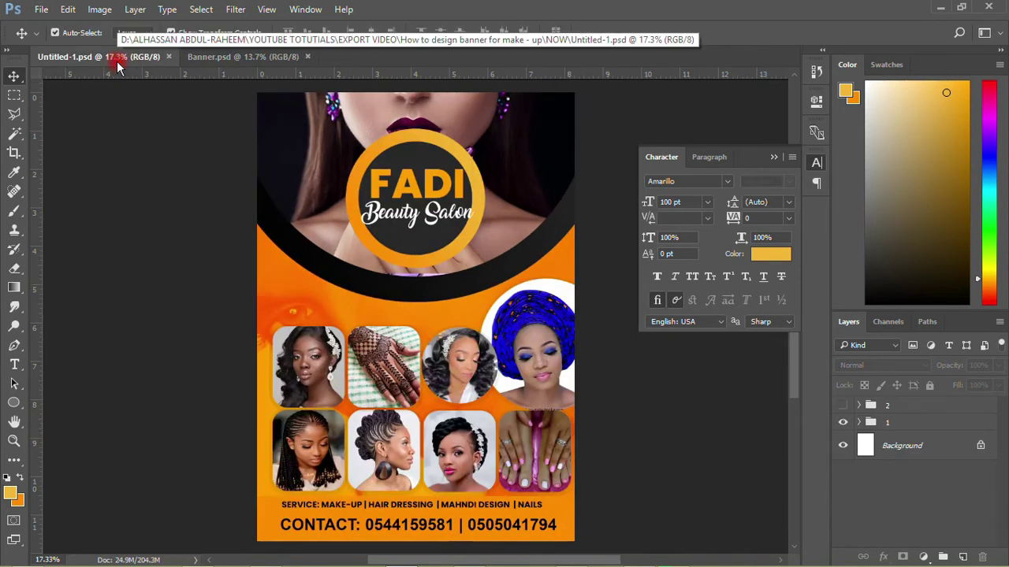
scroll(168, 259, "down", 1)
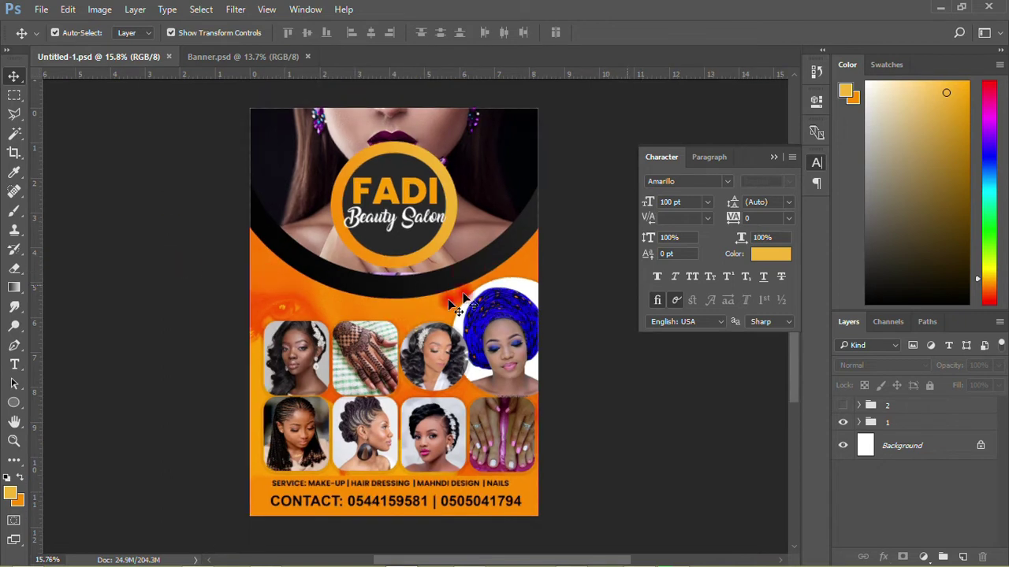
left_click(251, 56)
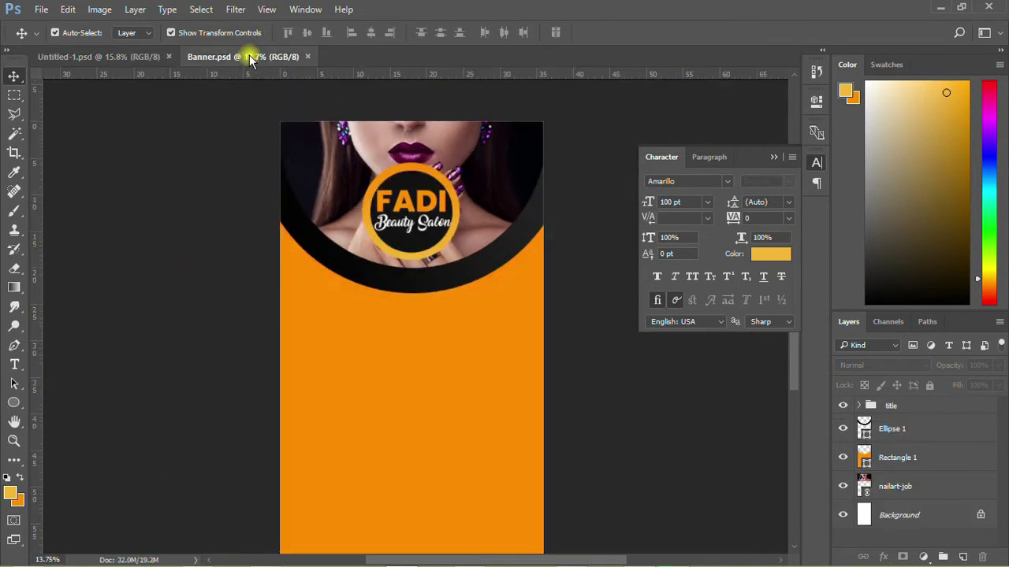
left_click(24, 408)
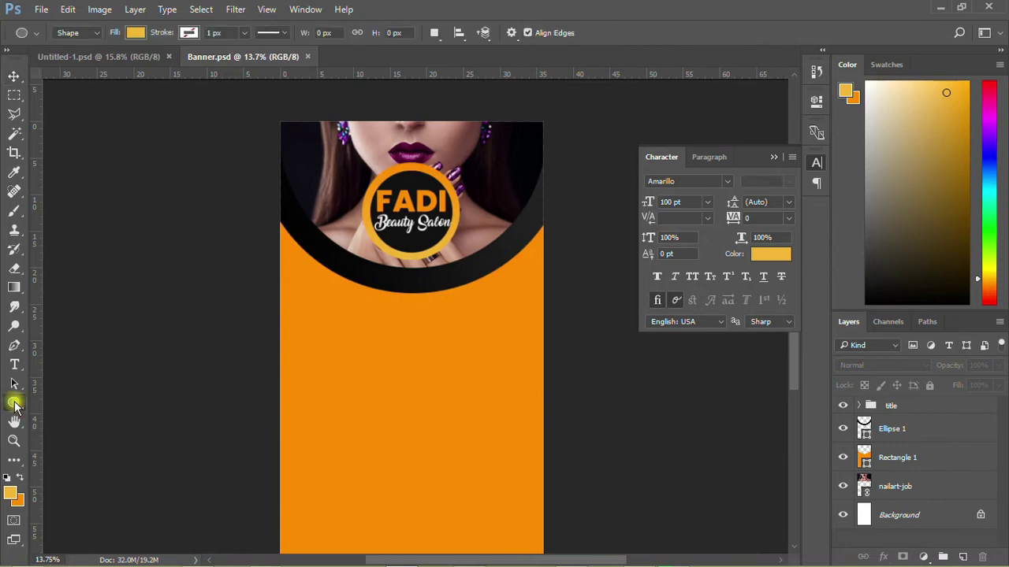
- Draw a rectangle on the left of the orange panel and fill it with black
left_click(69, 404)
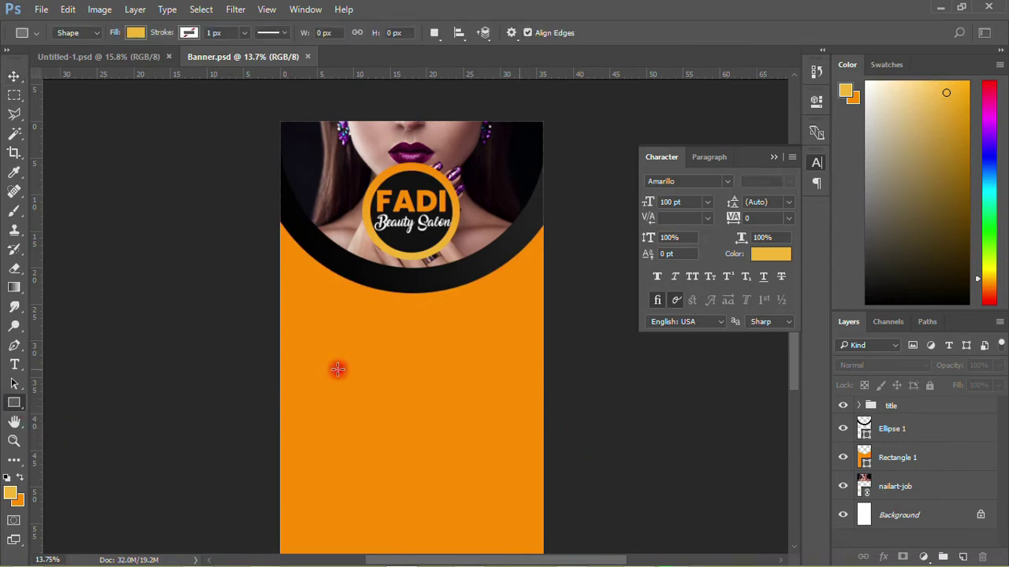
left_click_drag(304, 315, 380, 404)
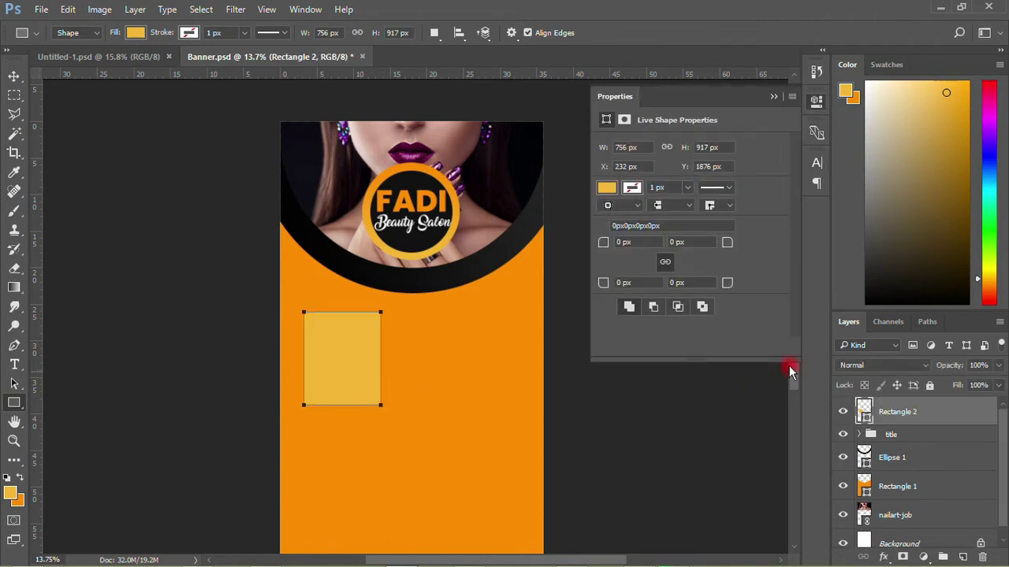
left_click(606, 187)
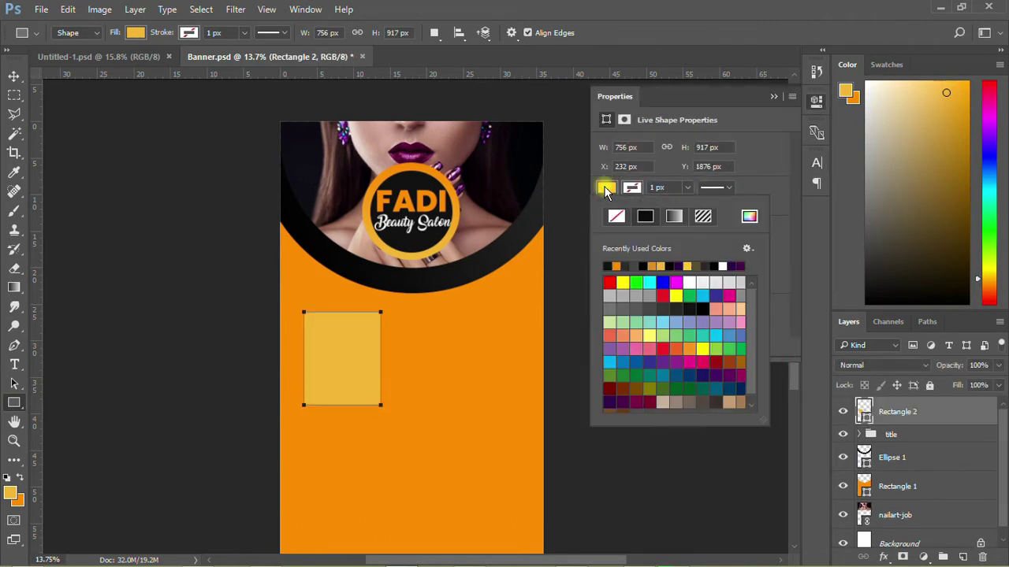
left_click(613, 264)
left_click(622, 265)
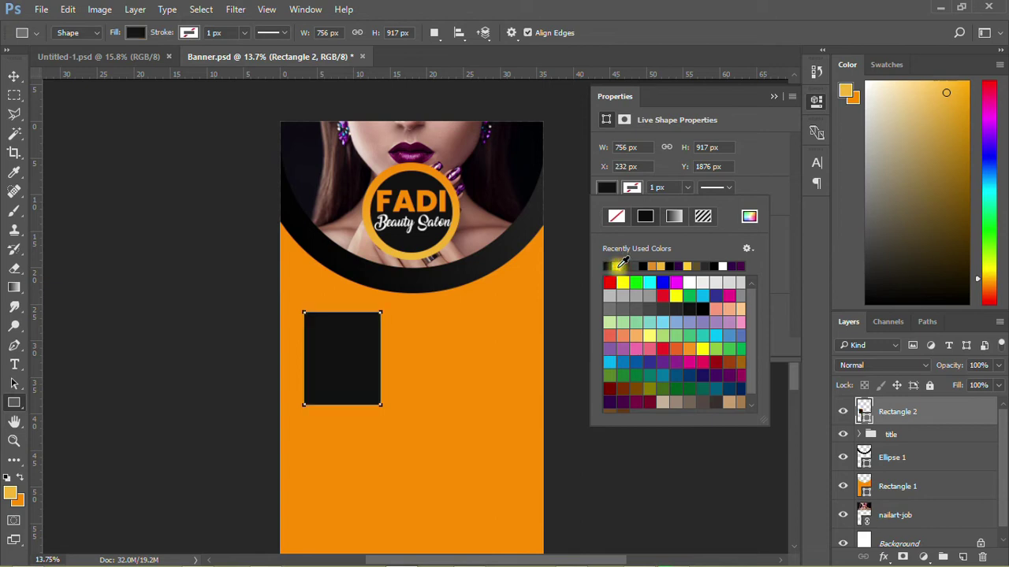
- Round the rectangle's corners to 146 px and shift it slightly right and up
left_click(13, 76)
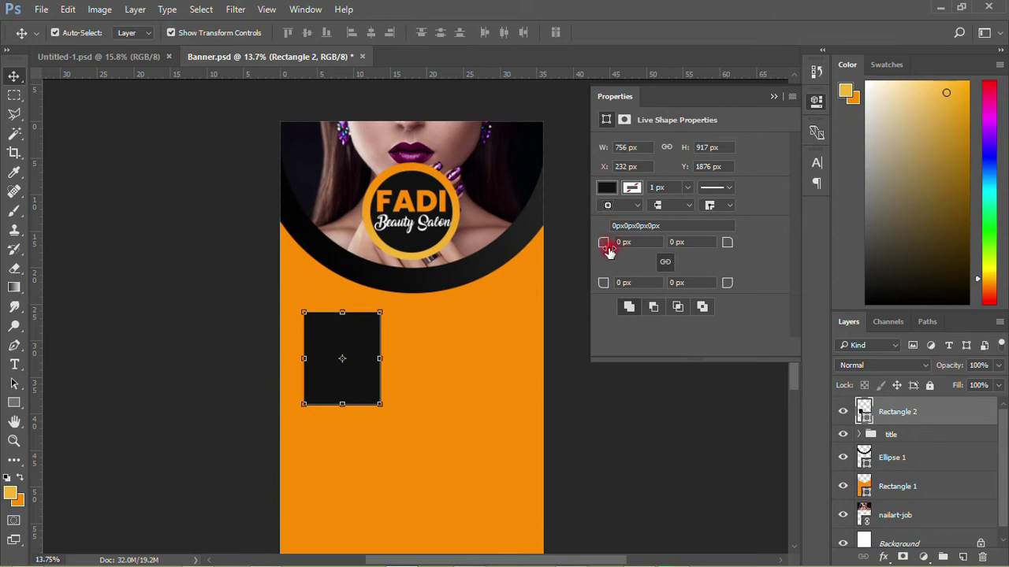
left_click_drag(603, 246, 703, 244)
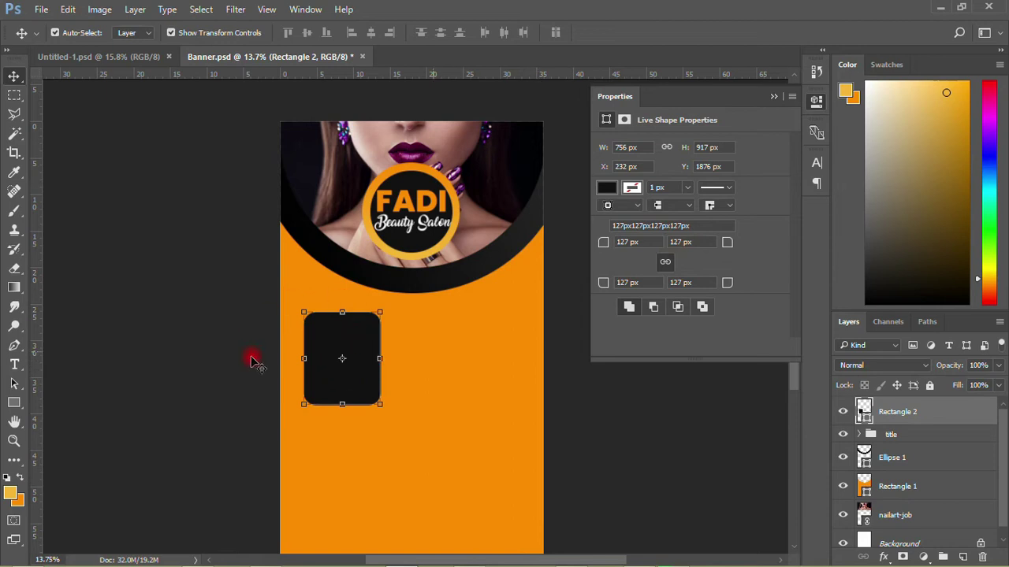
scroll(378, 339, "up", 6)
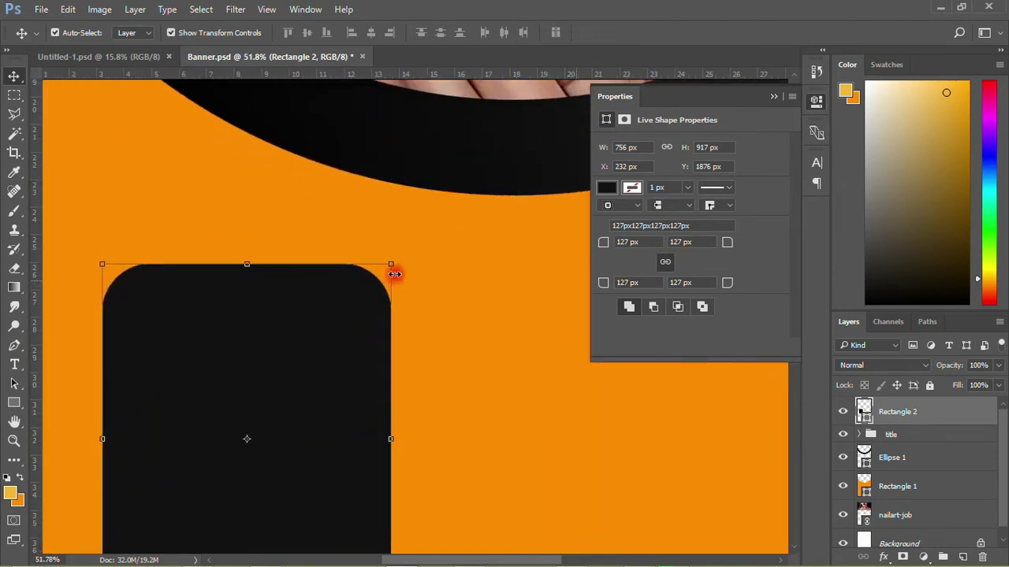
left_click_drag(605, 246, 602, 247)
scroll(252, 254, "down", 2)
scroll(251, 253, "down", 2)
left_click_drag(275, 357, 290, 350)
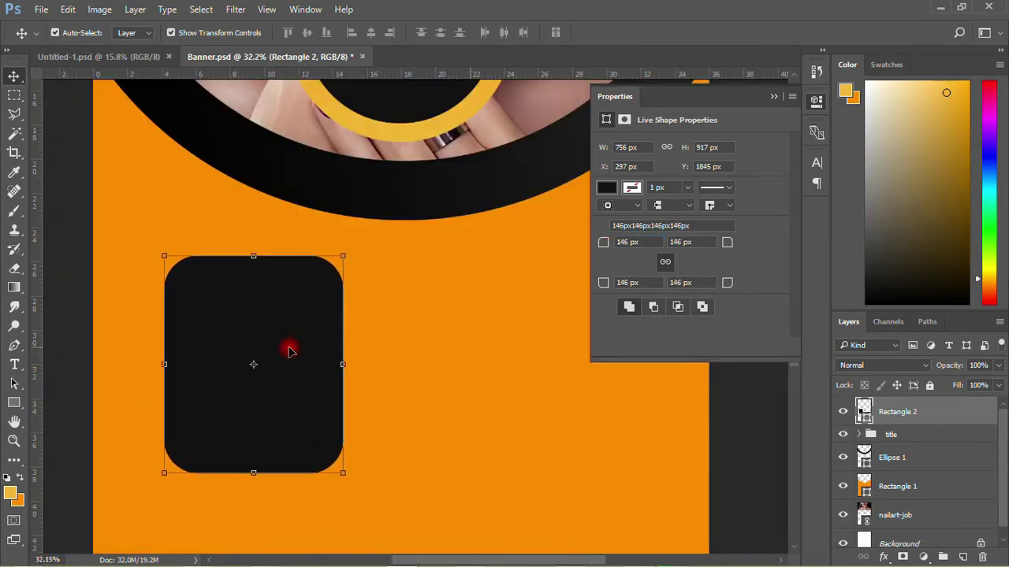
left_click(41, 10)
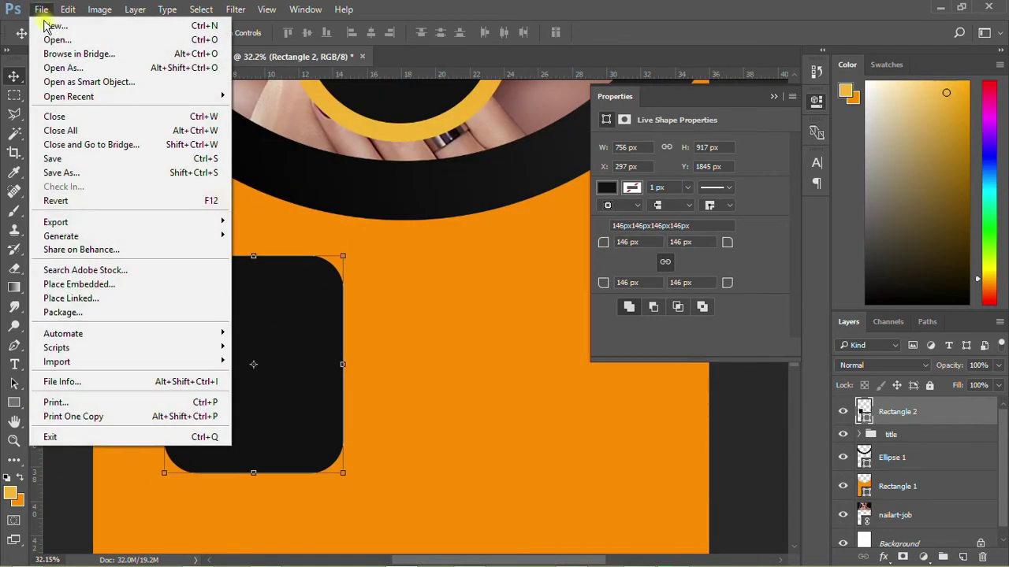
- Place the braided-hair portrait as a linked image over the black rounded rectangle
left_click(87, 303)
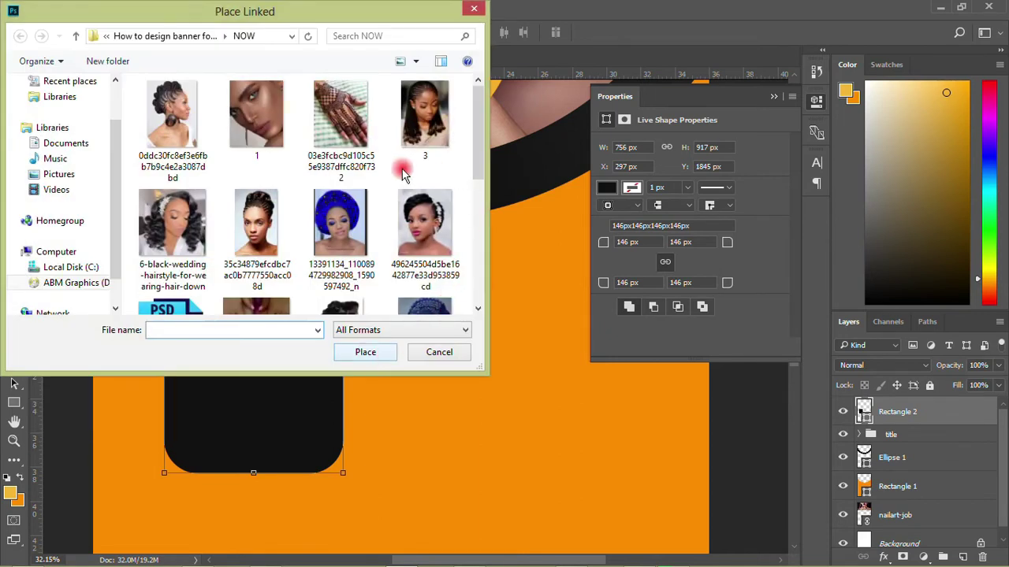
double_click(175, 124)
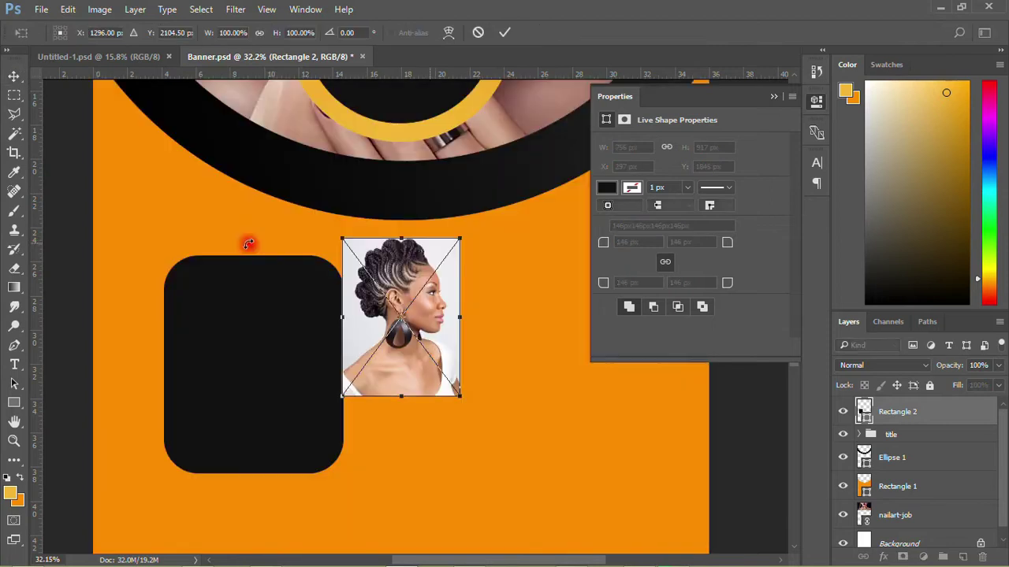
left_click_drag(400, 276, 252, 319)
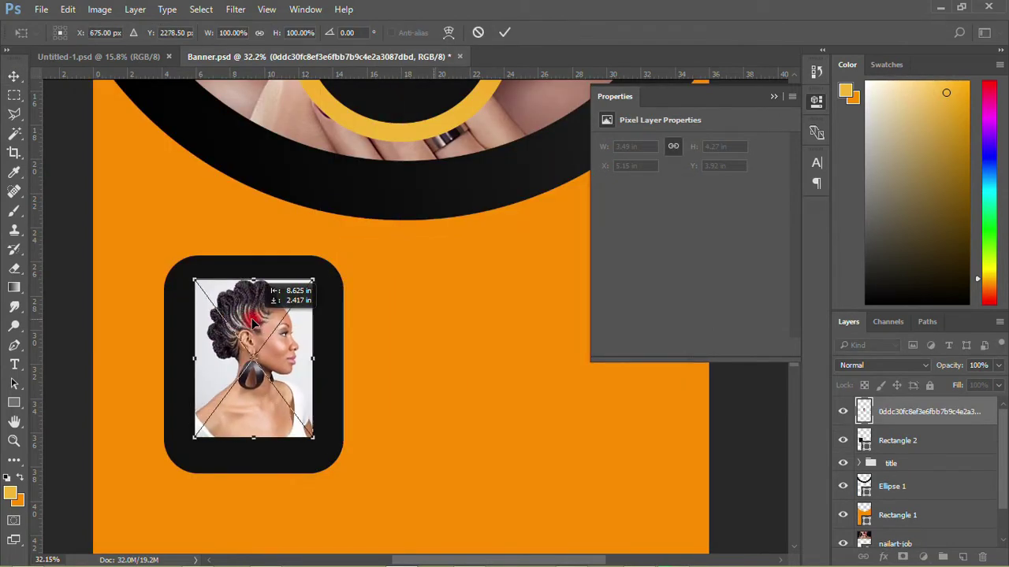
left_click(504, 32)
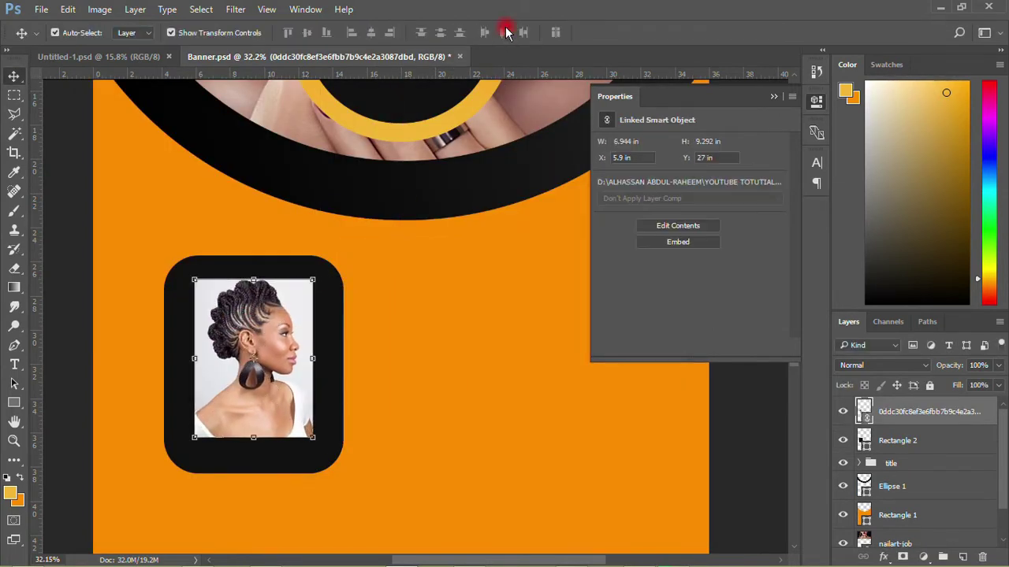
- Clip the portrait to Rectangle 2 and enlarge it to fill the rounded frame
right_click(943, 412)
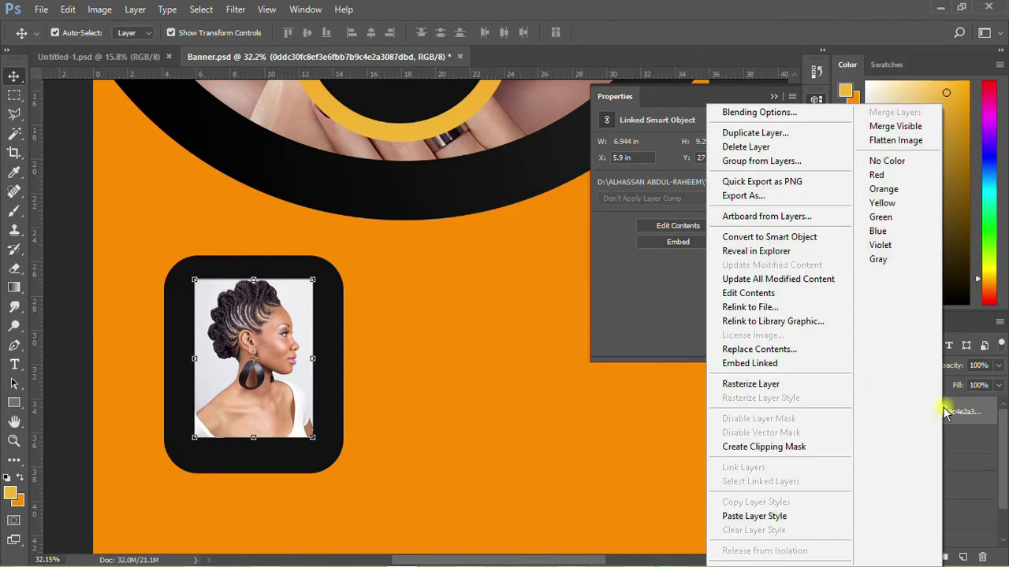
left_click(767, 447)
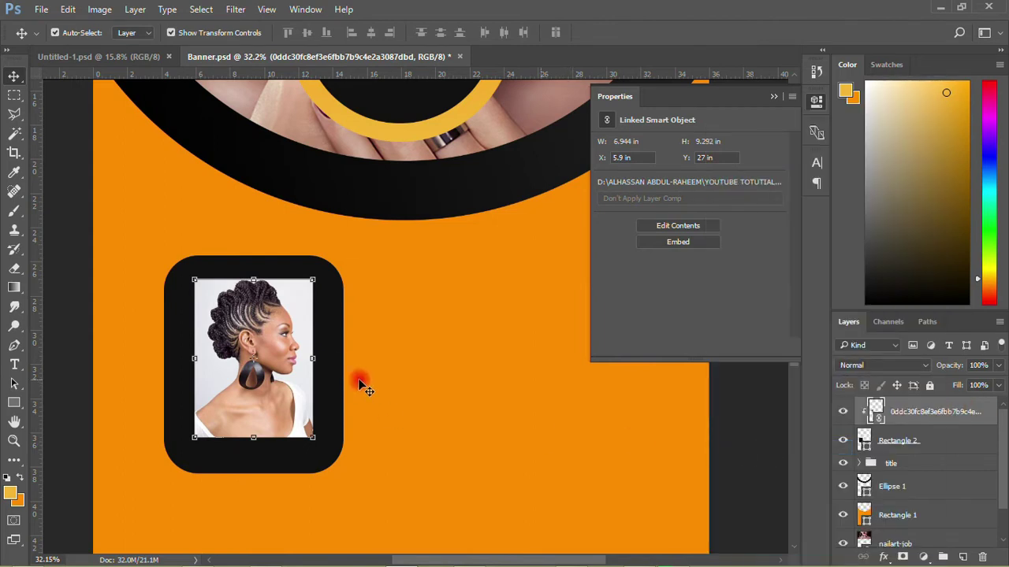
left_click_drag(316, 280, 355, 250)
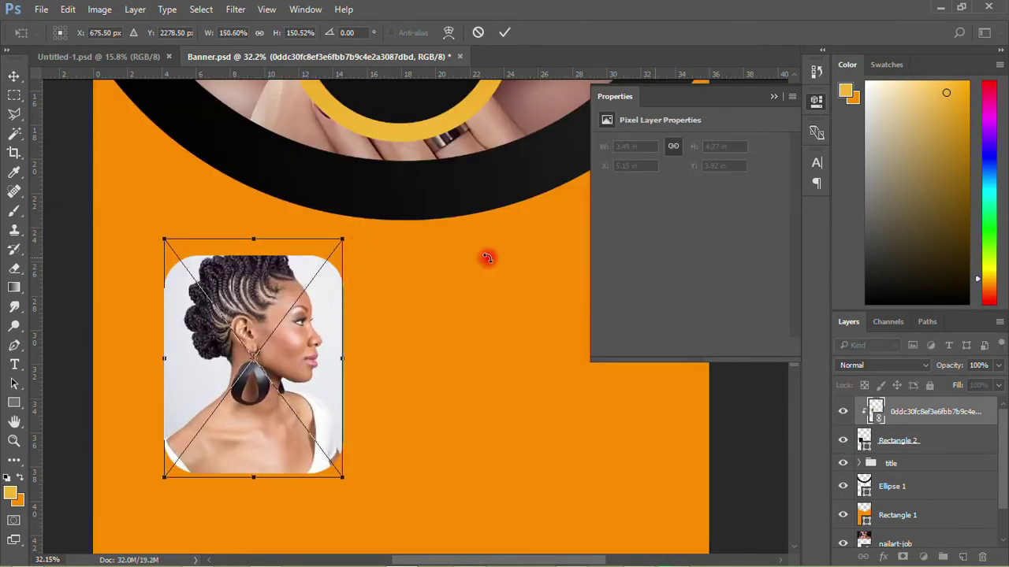
key("Return")
left_click_drag(270, 343, 272, 365)
scroll(264, 362, "down", 2)
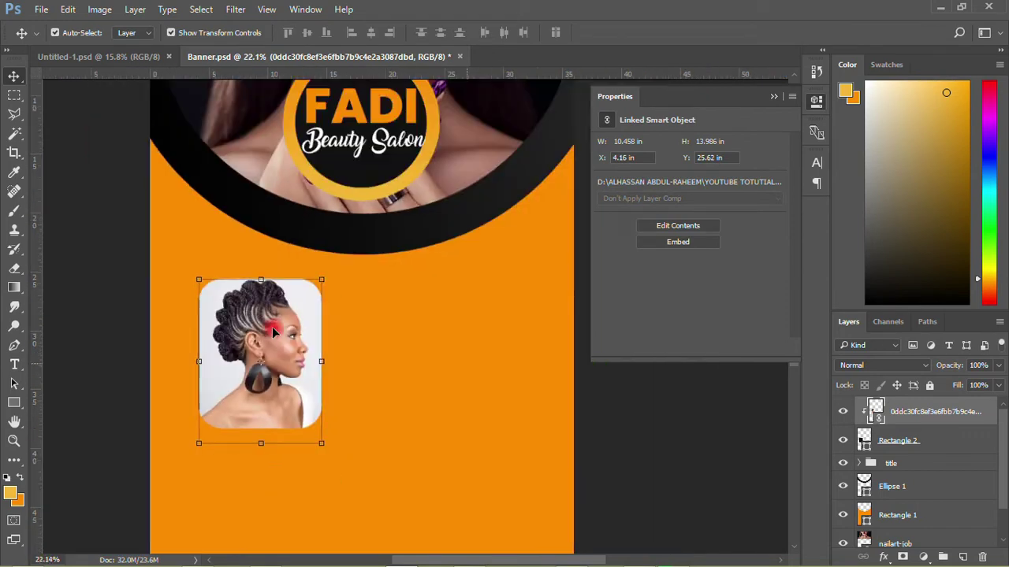
left_click(117, 313)
mouse_move(241, 356)
left_mouse_down()
mouse_move(252, 349)
mouse_move(243, 356)
left_mouse_up()
scroll(243, 356, "up", 2)
scroll(243, 356, "up", 4)
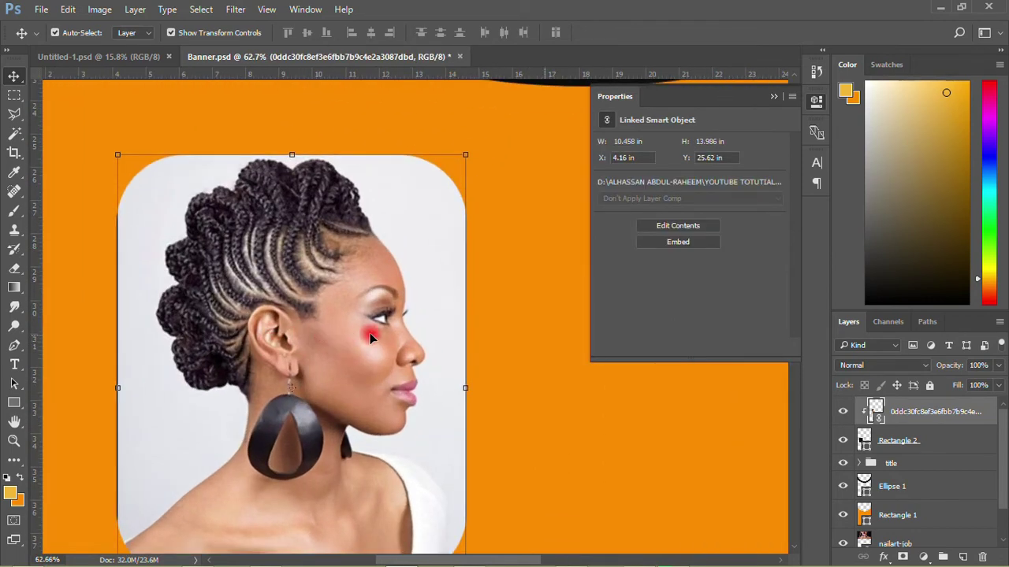
left_click_drag(465, 155, 469, 146)
key("Return")
- Move the frame and portrait slightly left together and group them into Group 1
scroll(283, 347, "down", 4)
left_click(110, 302)
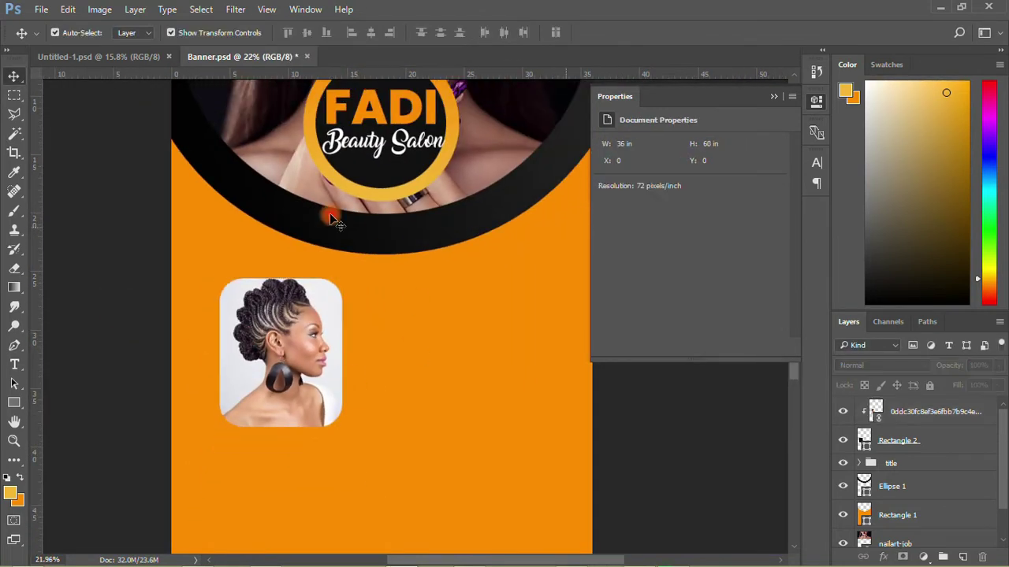
left_click(885, 444)
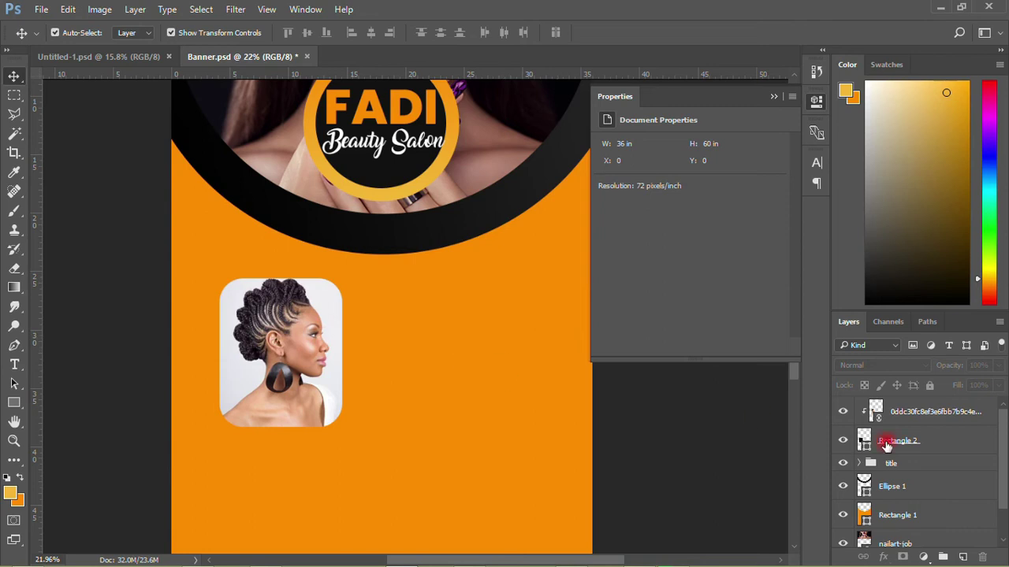
left_click(900, 411, "ctrl")
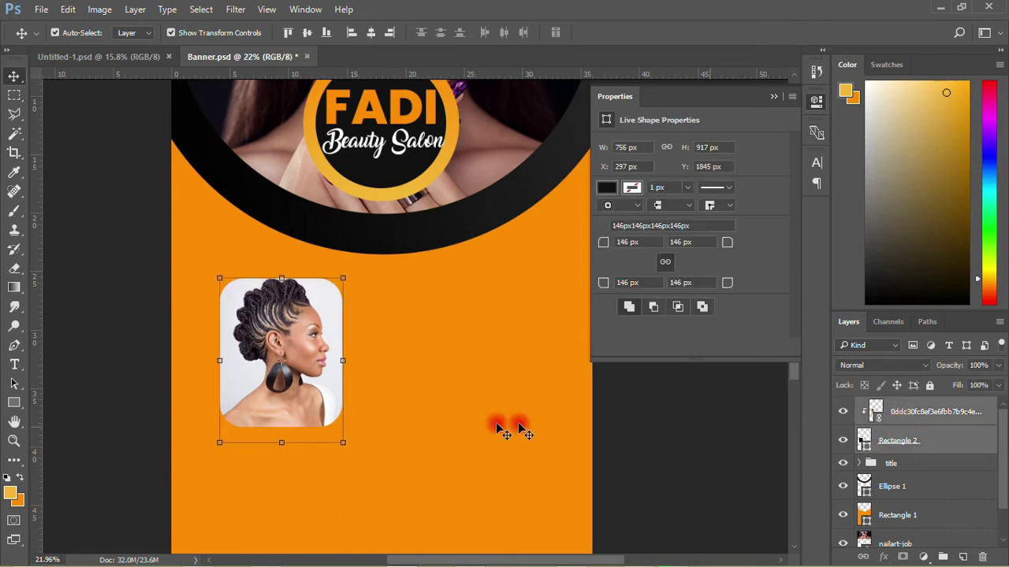
left_click_drag(312, 361, 275, 355)
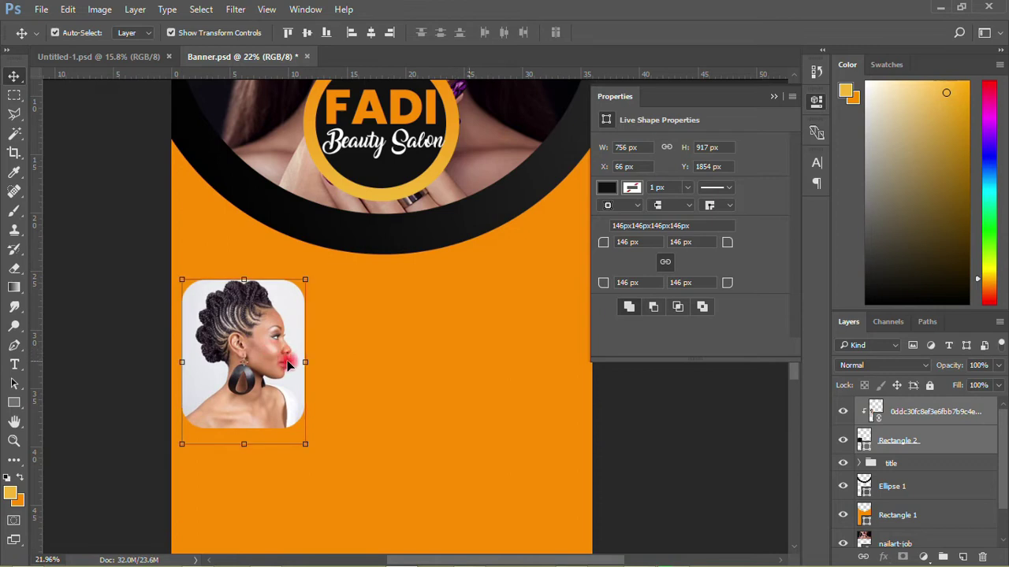
key("ctrl+g")
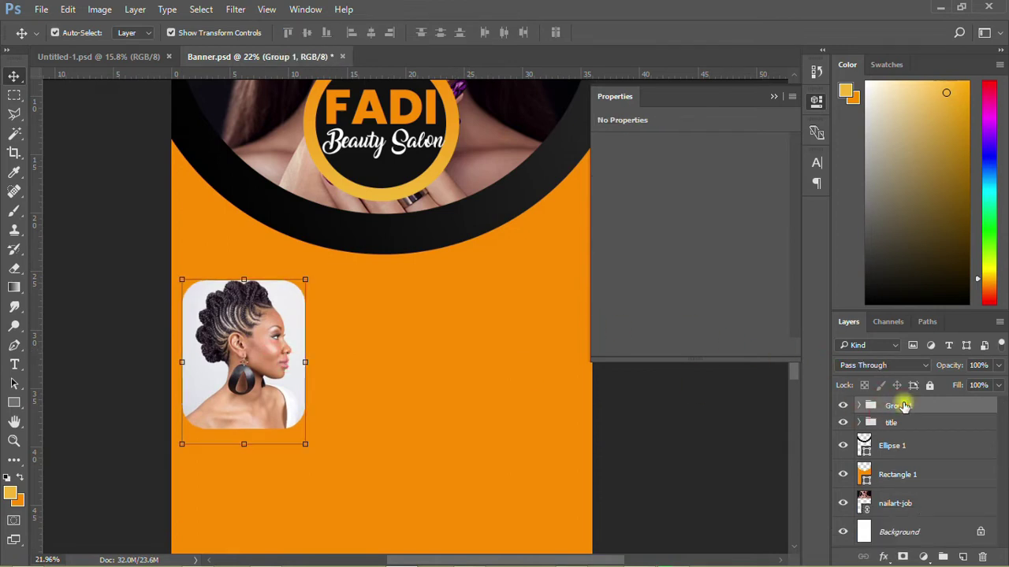
- Name the group 1 and duplicate it twice rightward to form a row of three portraits
left_click(966, 408)
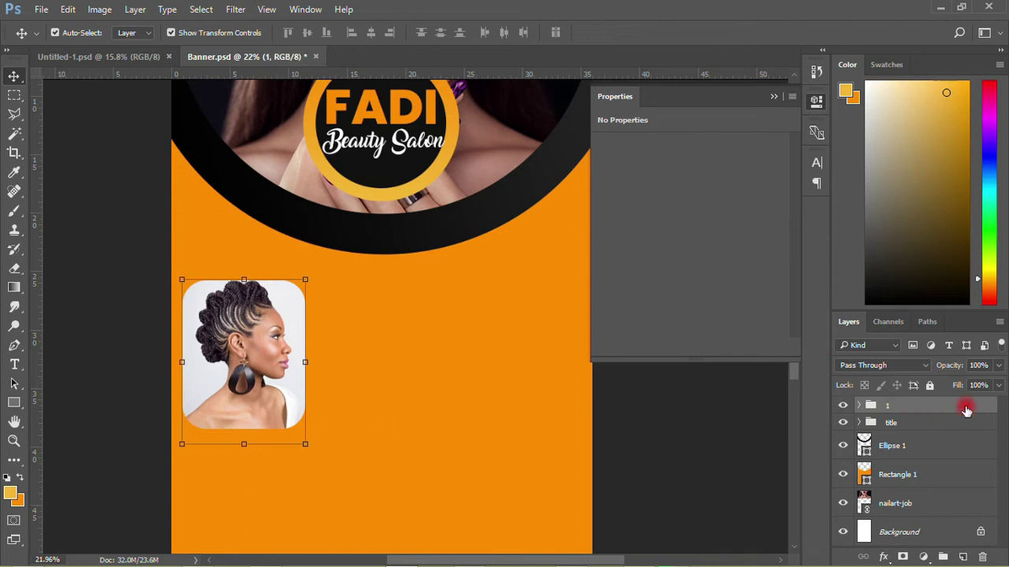
key("ctrl+j")
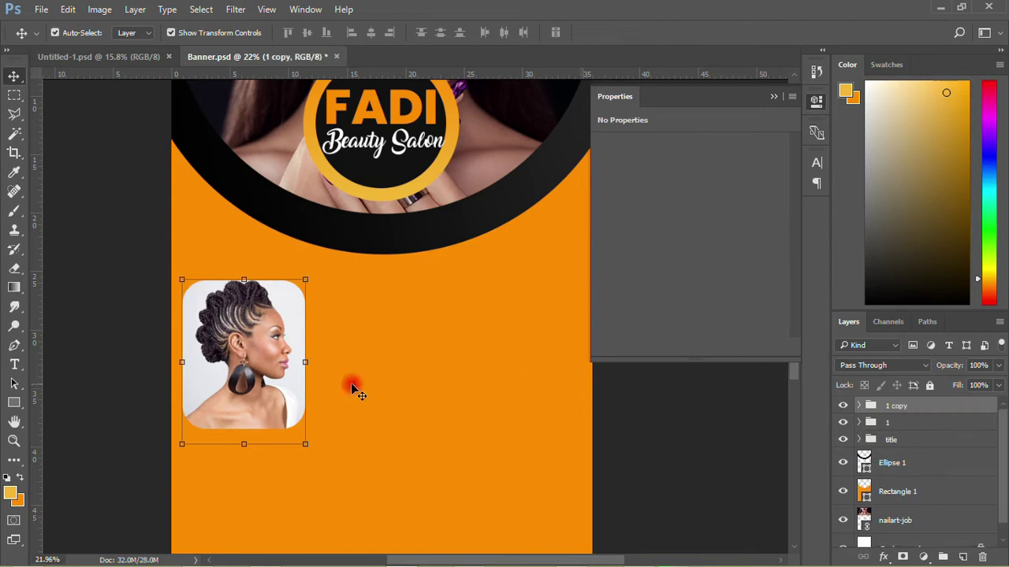
left_click_drag(261, 347, 392, 333)
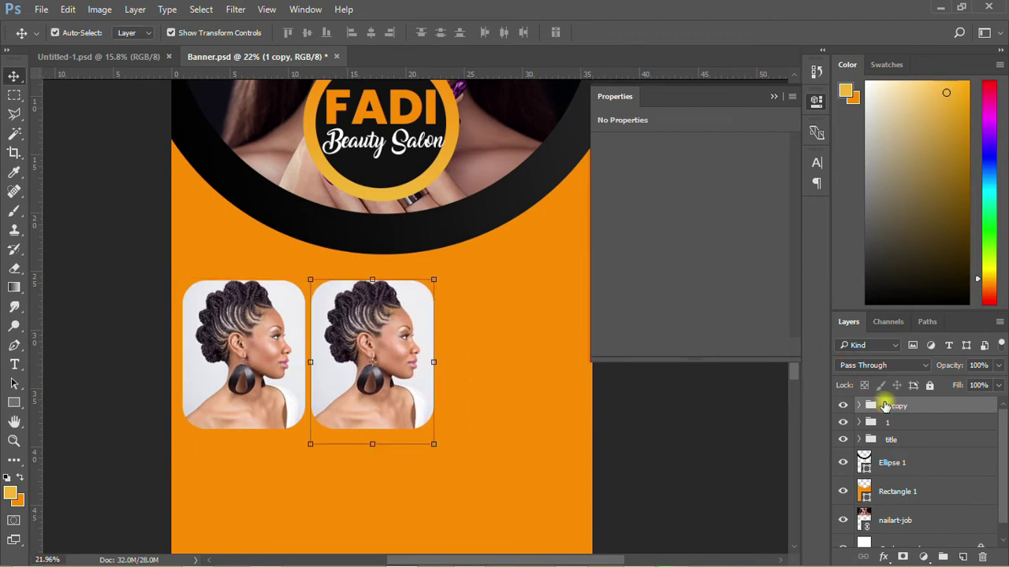
left_click(952, 405)
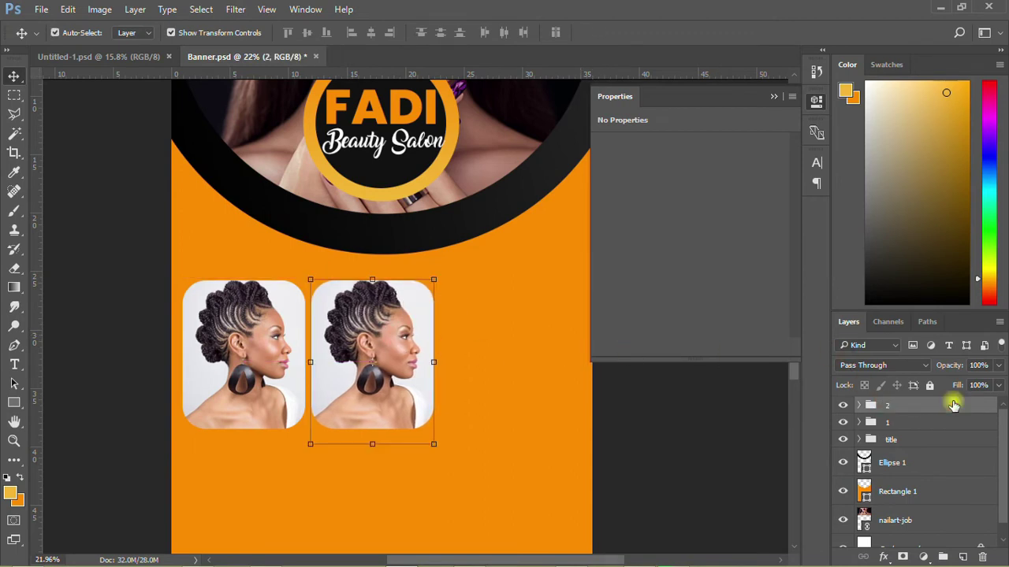
key("ctrl+j")
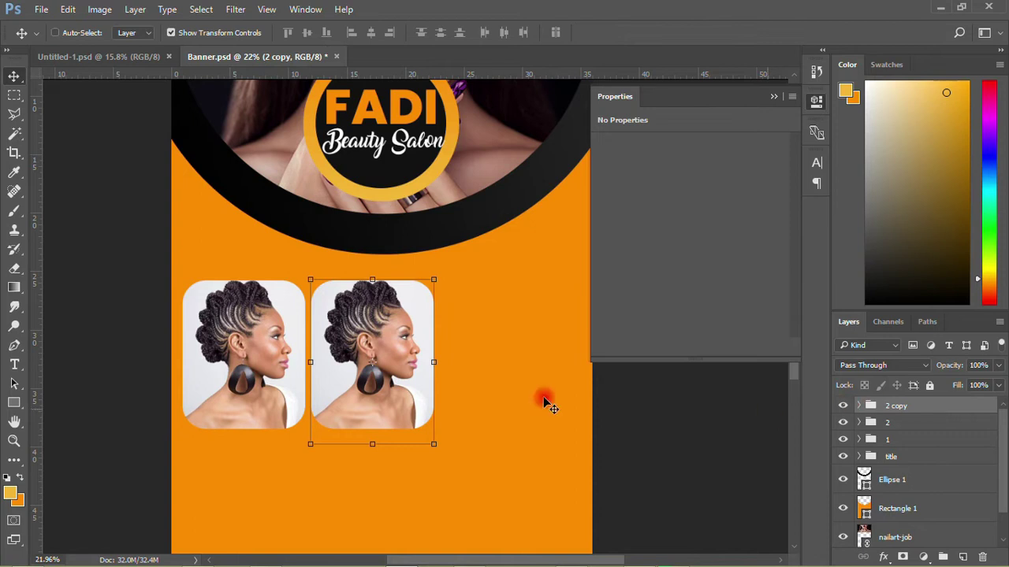
left_click_drag(387, 329, 516, 330)
- Duplicate the row of three below the first to complete the grid, then save
left_click(816, 104)
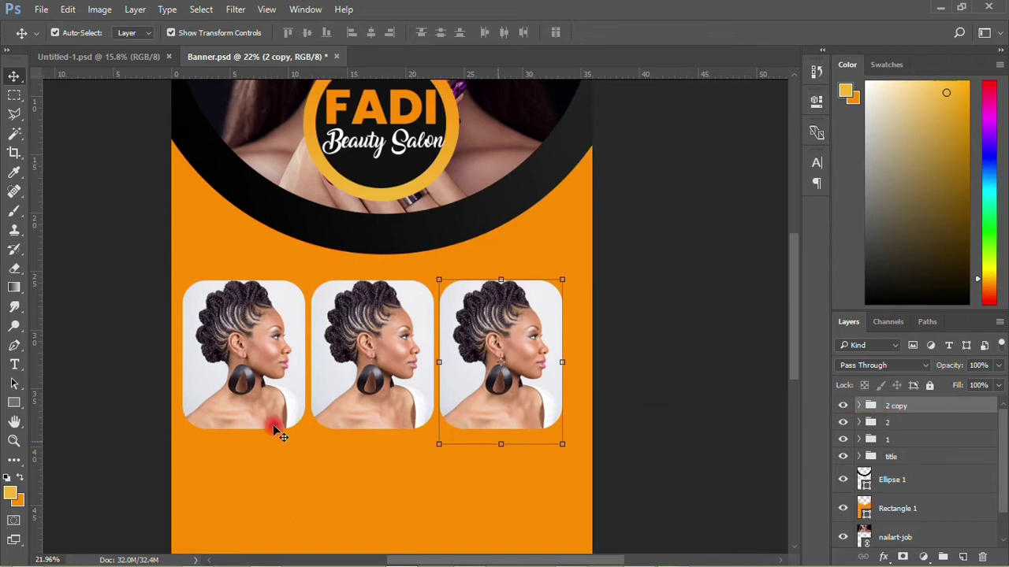
scroll(339, 394, "down", 4)
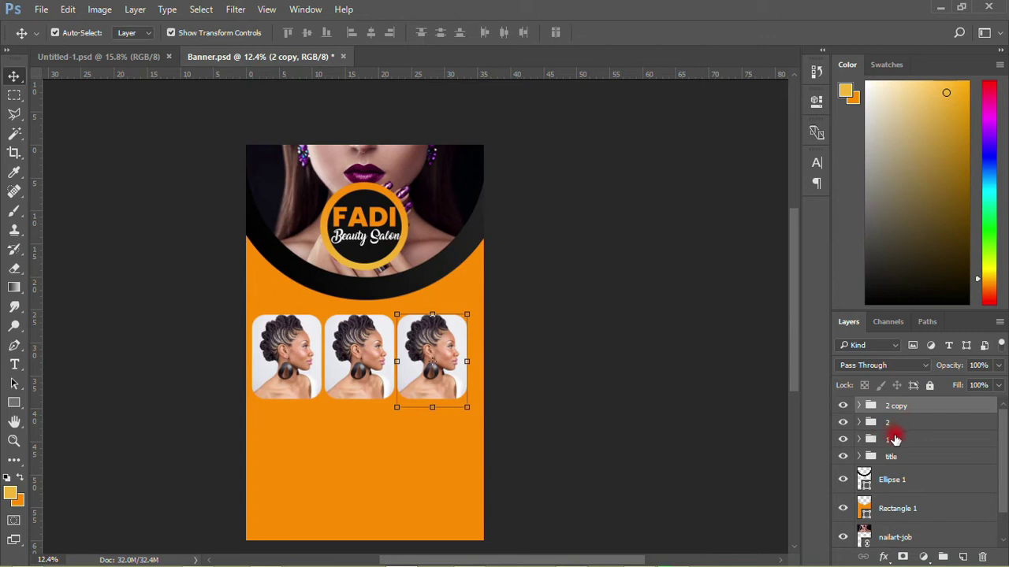
left_click(895, 440, "shift")
key("ctrl+j")
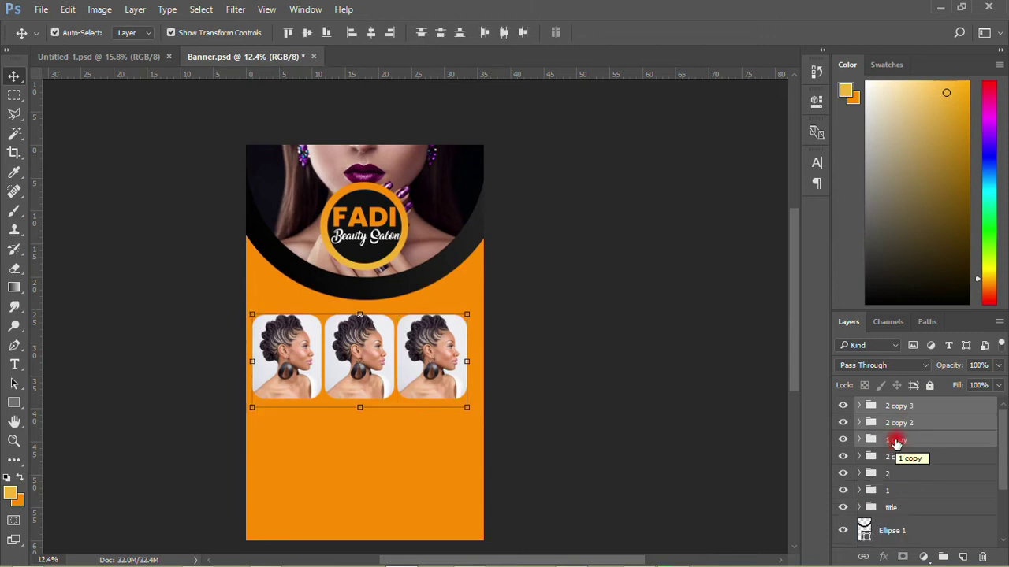
left_click_drag(409, 356, 416, 449)
left_click_drag(791, 255, 793, 289)
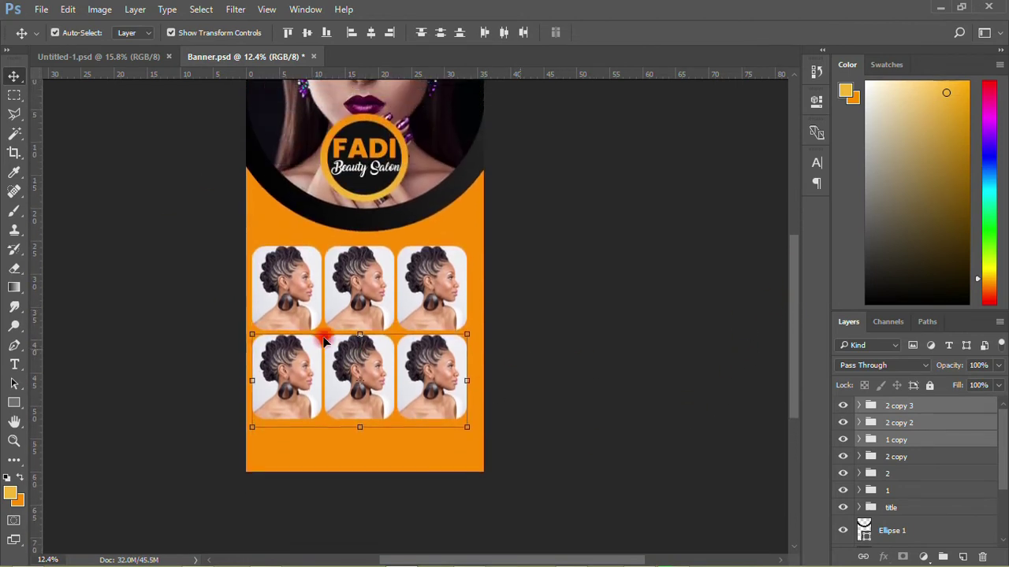
left_click(595, 336)
key("ctrl+s")
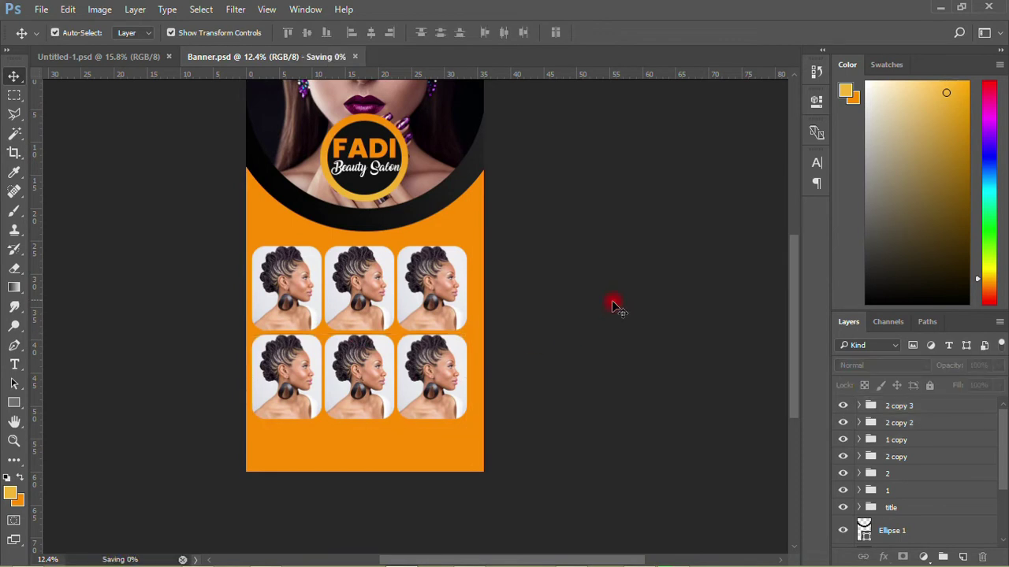
- Drag the 'Service: Make-up | Hair Dressing | Mahndi design | Nails' line from Untitled-1 into the banner
left_click(101, 58)
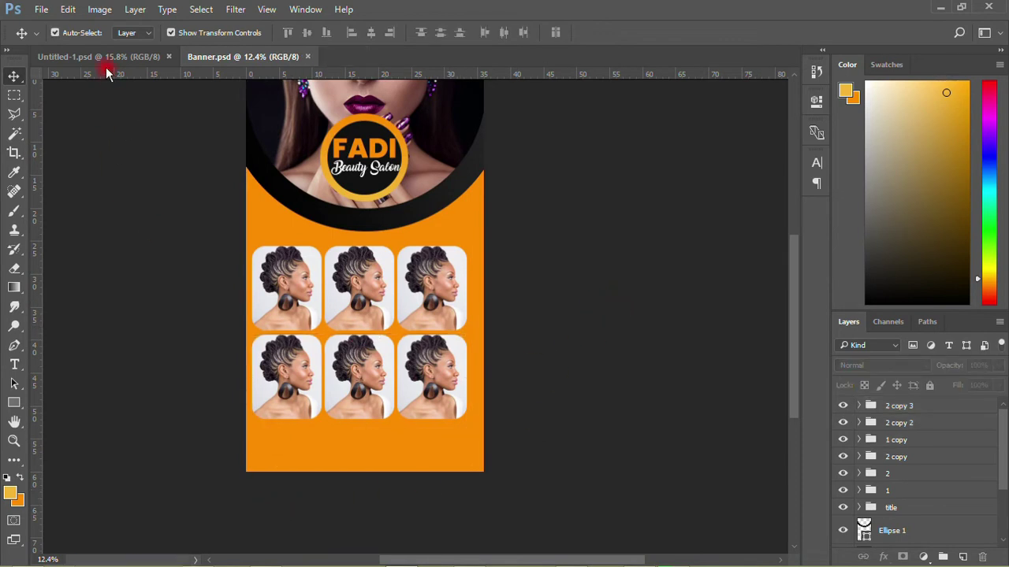
scroll(373, 480, "down", 3)
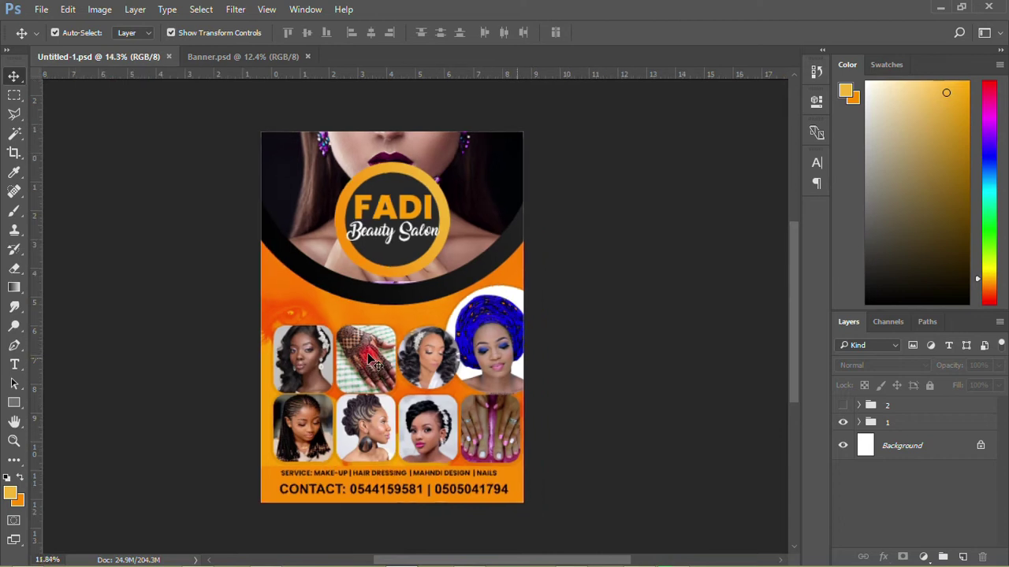
scroll(374, 484, "up", 3)
scroll(381, 446, "up", 5)
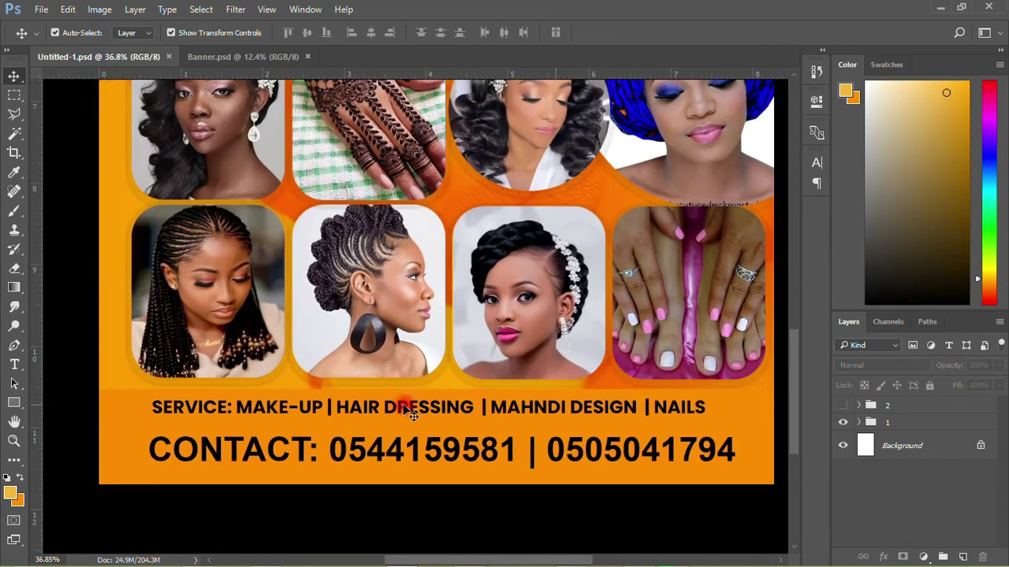
left_click_drag(394, 405, 383, 232)
left_click_drag(269, 56, 393, 439)
- Shift the services line slightly left and set its font size to 72 pt
left_click(815, 163)
left_click(706, 235)
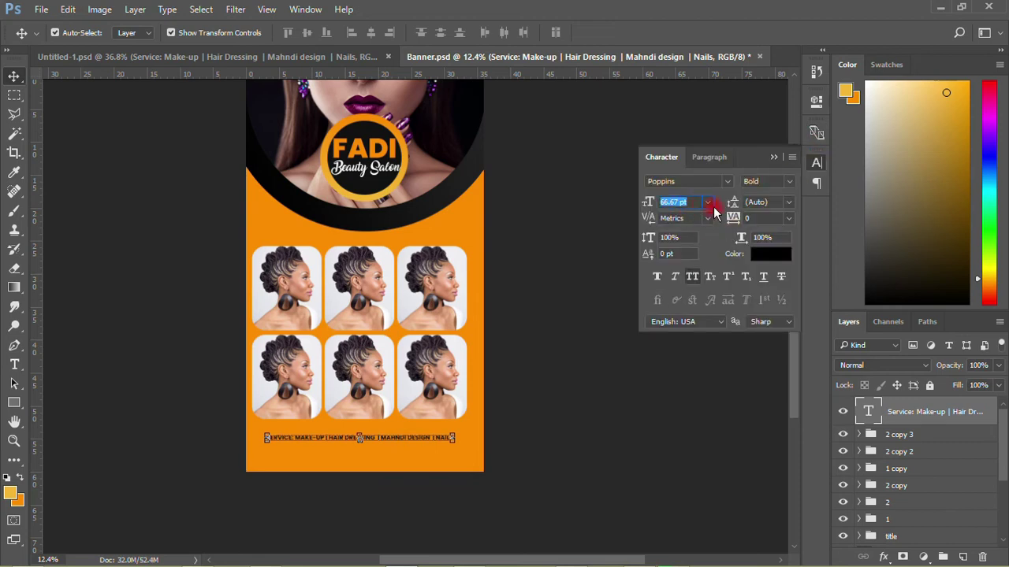
left_click(706, 202)
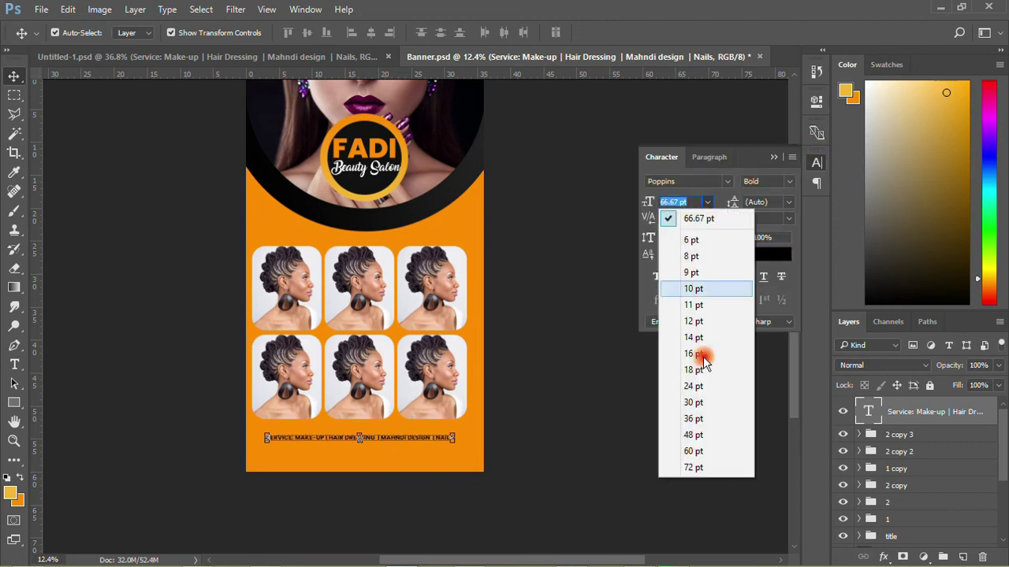
left_click(696, 461)
left_click(489, 461)
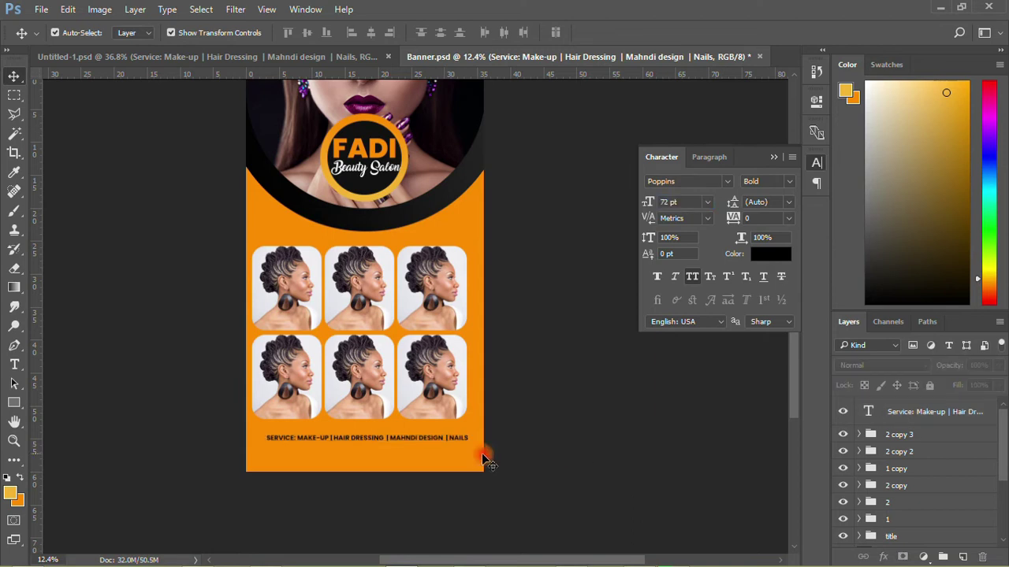
- Copy the flyer's two-phone-number contact line below the services text and save the banner
left_click(258, 52)
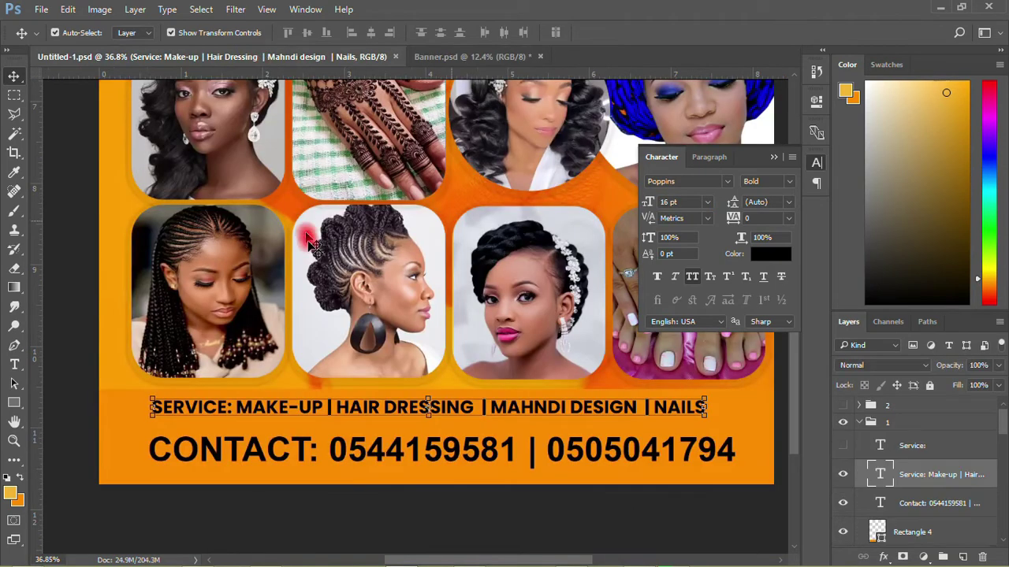
left_click(405, 450)
left_click_drag(416, 409, 414, 455)
left_click(530, 423)
left_click(415, 455)
left_click(545, 412)
left_click(41, 10)
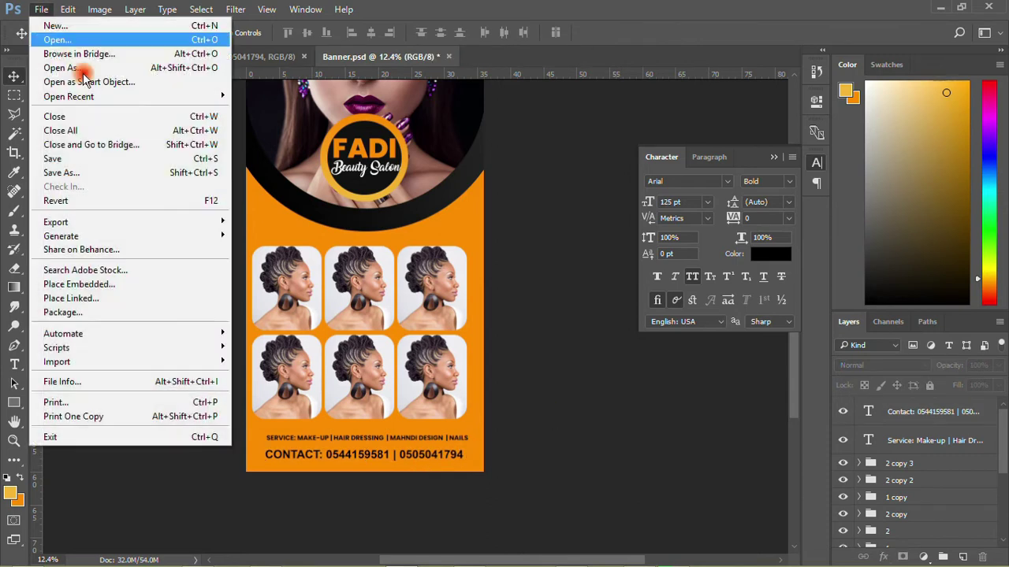
left_click(86, 157)
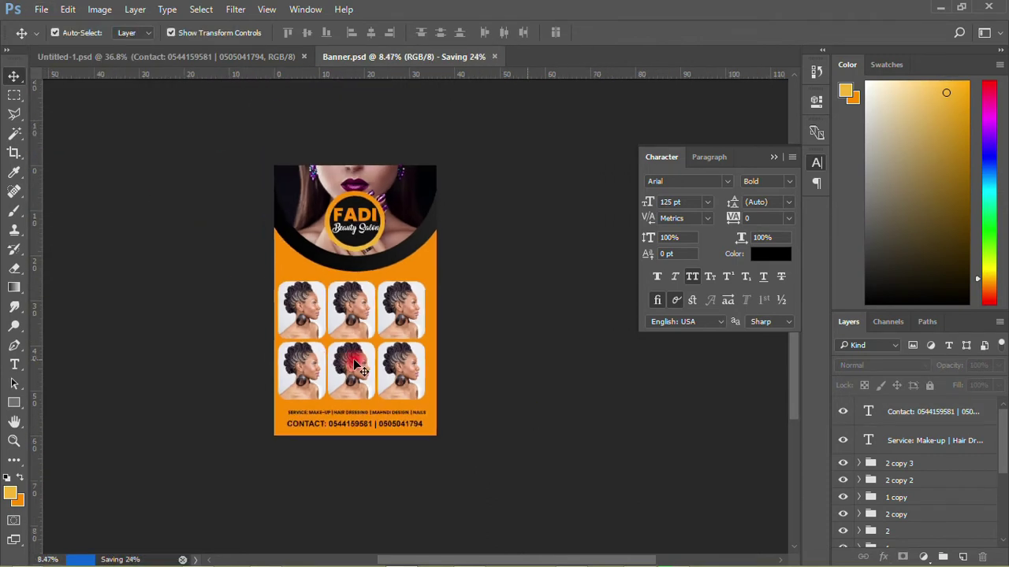
left_click(227, 57)
scroll(295, 378, "down", 3)
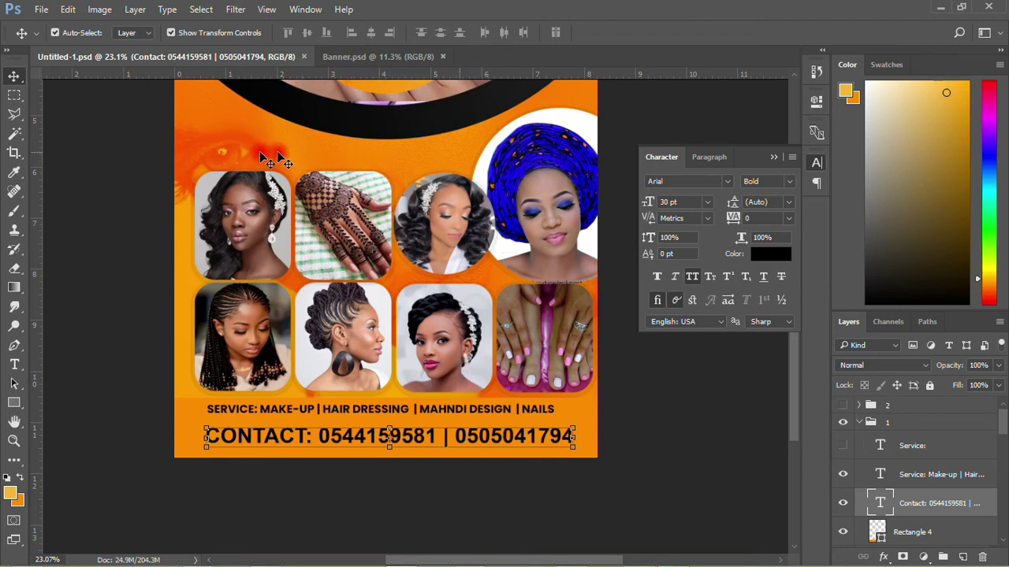
left_click(377, 56)
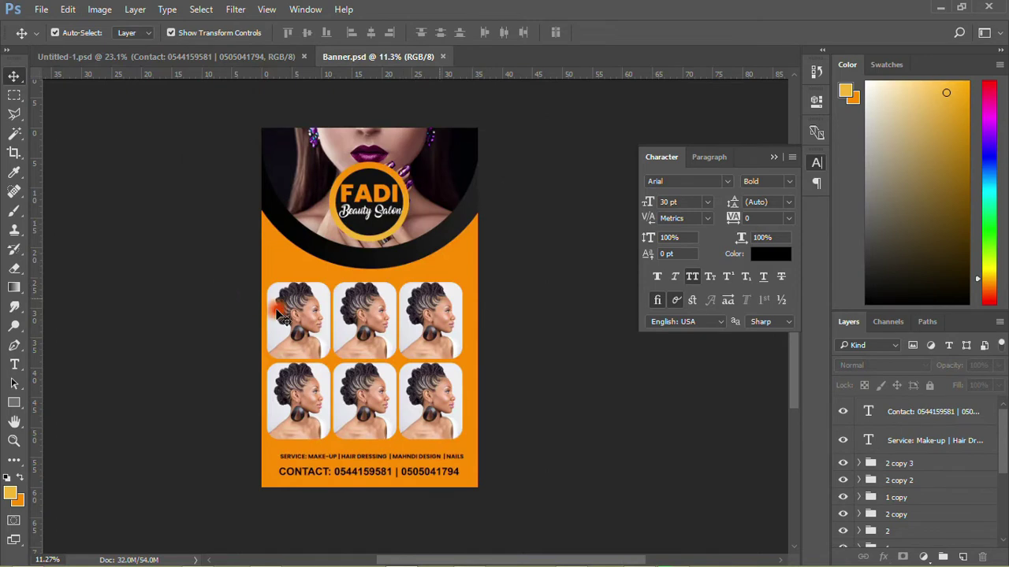
- Hide all six photo groups of the banner's portrait grid
left_click_drag(845, 473, 843, 527)
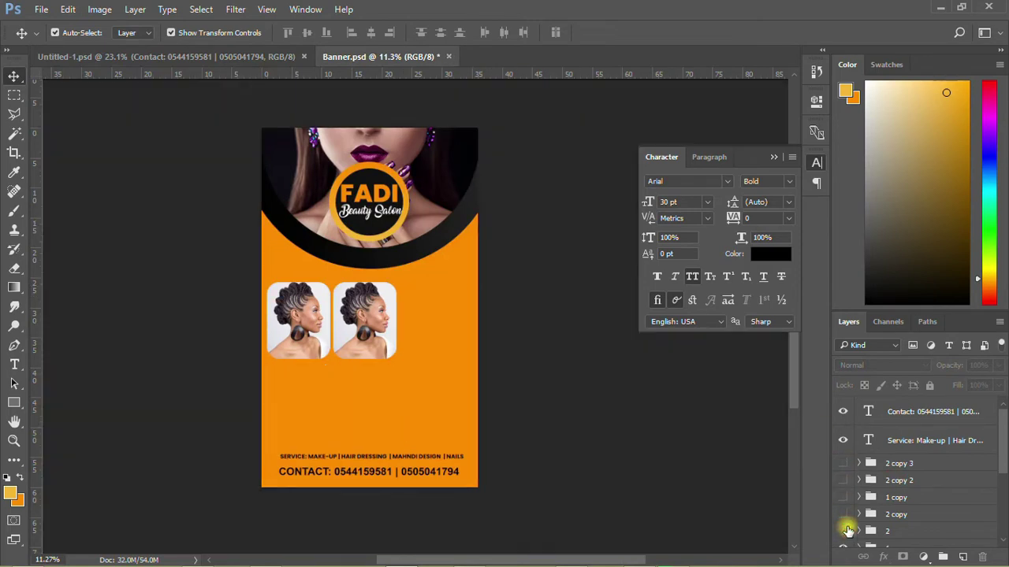
left_click(847, 531)
scroll(916, 501, "down", 2)
left_click(843, 491)
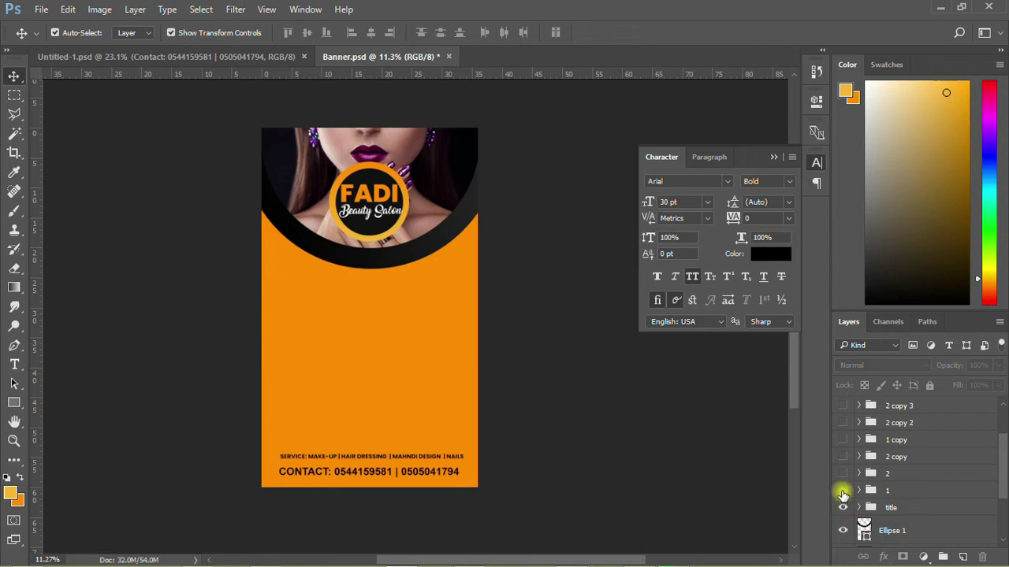
- Place image 1, the close-up face photo, above Rectangle 1, scaled to about 300% and lowered slightly
left_click(383, 338)
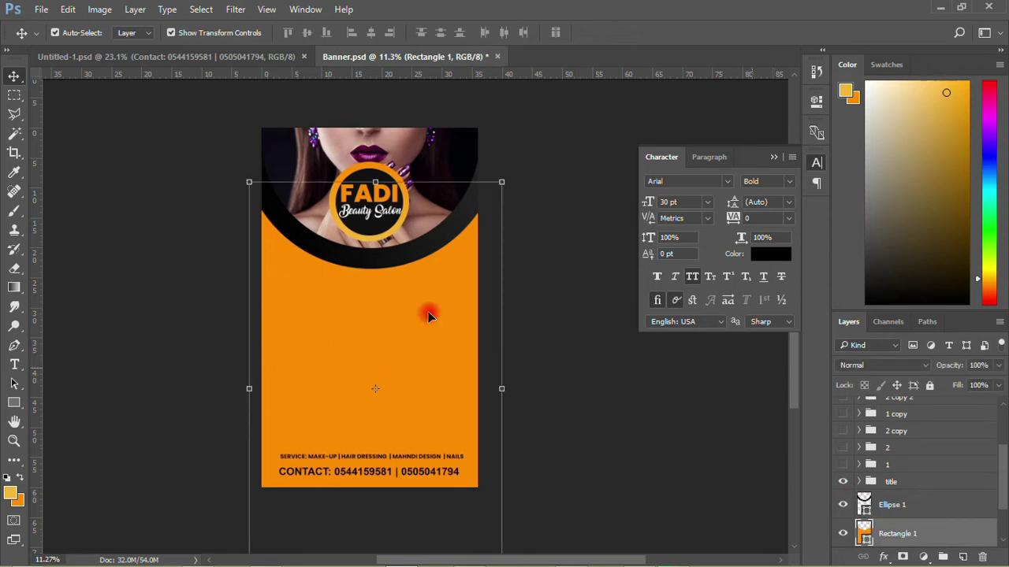
left_click(41, 8)
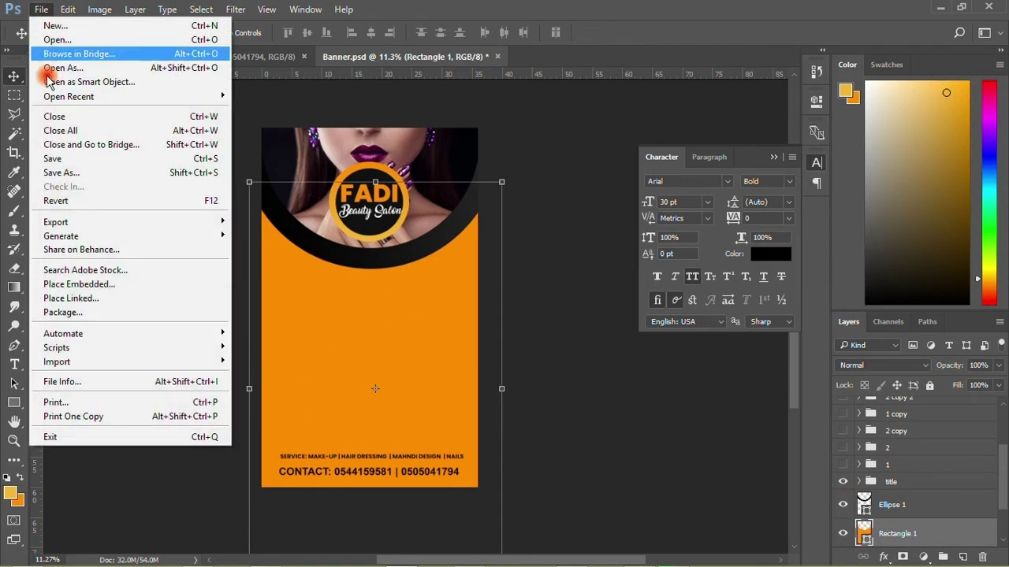
left_click(79, 298)
double_click(271, 117)
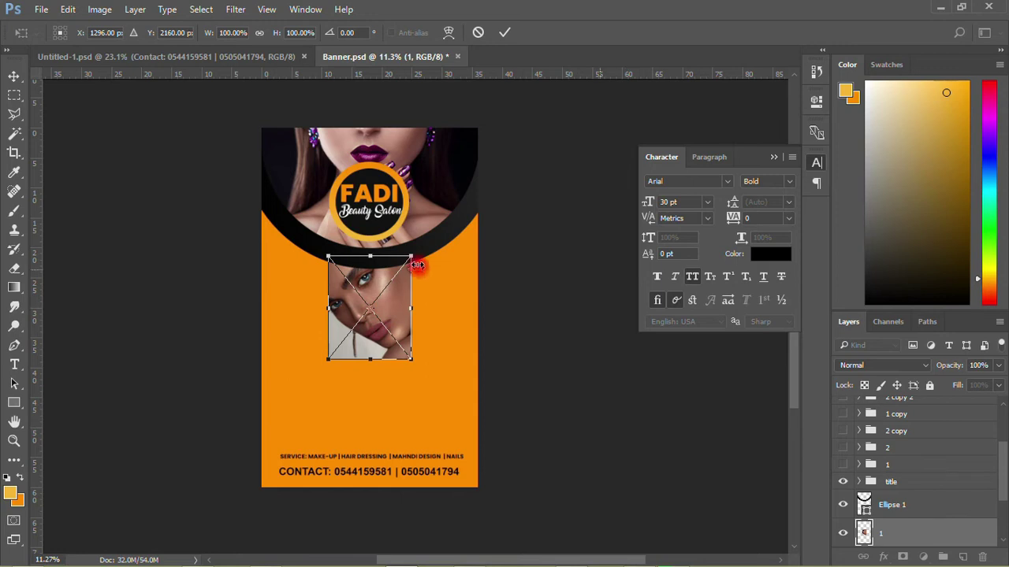
left_click_drag(413, 255, 502, 151)
left_click_drag(418, 338, 425, 377)
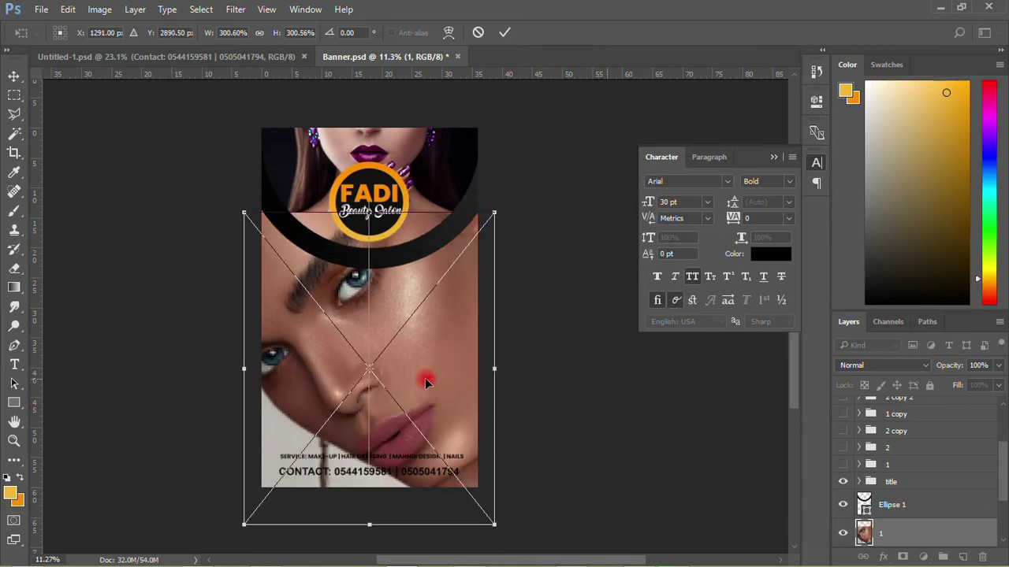
left_click(502, 32)
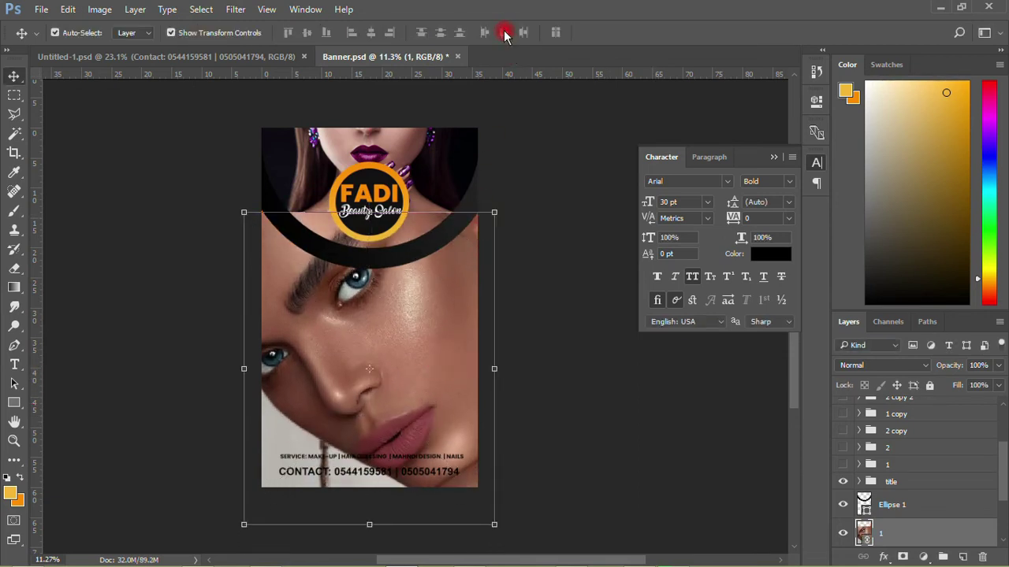
- Clip the face photo to the orange panel and set its blend mode to Soft Light
scroll(902, 479, "down", 3)
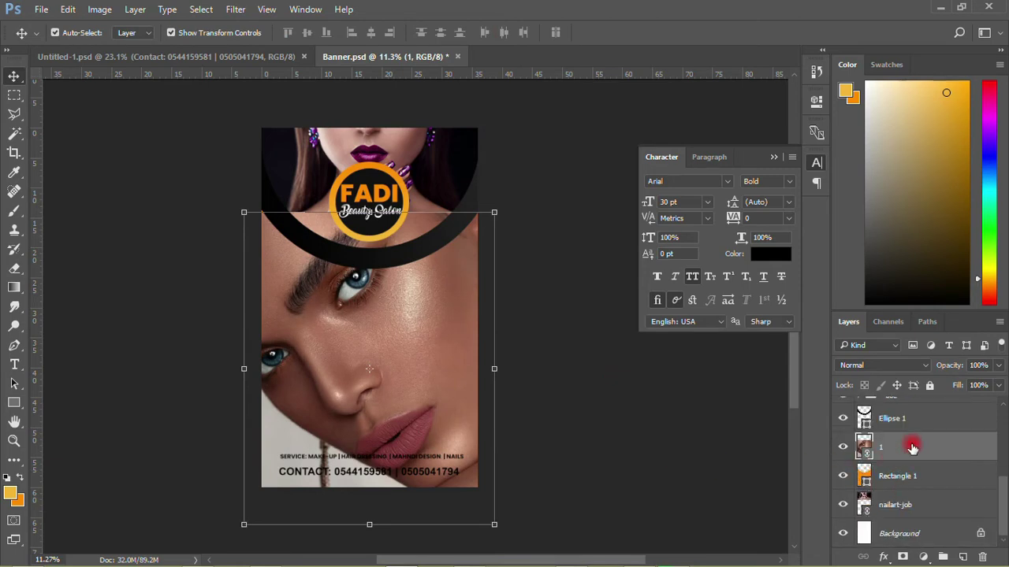
right_click(911, 448)
left_click(729, 447)
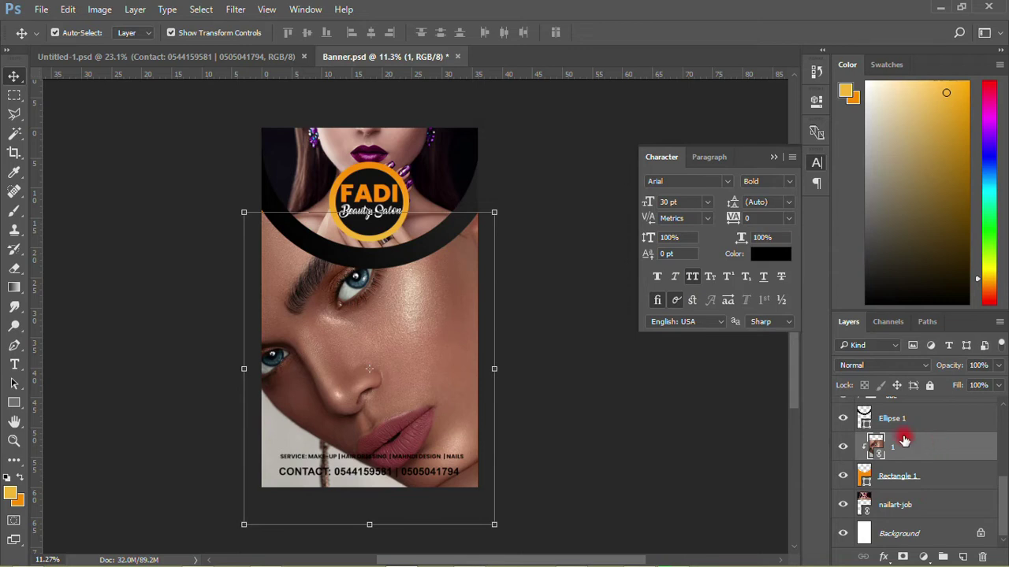
left_click(853, 368)
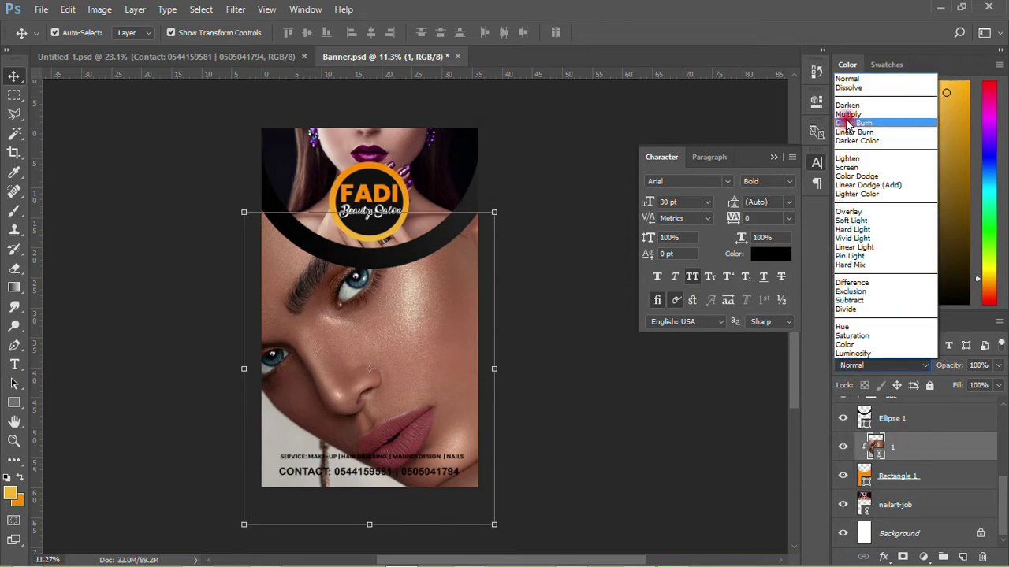
left_click(843, 118)
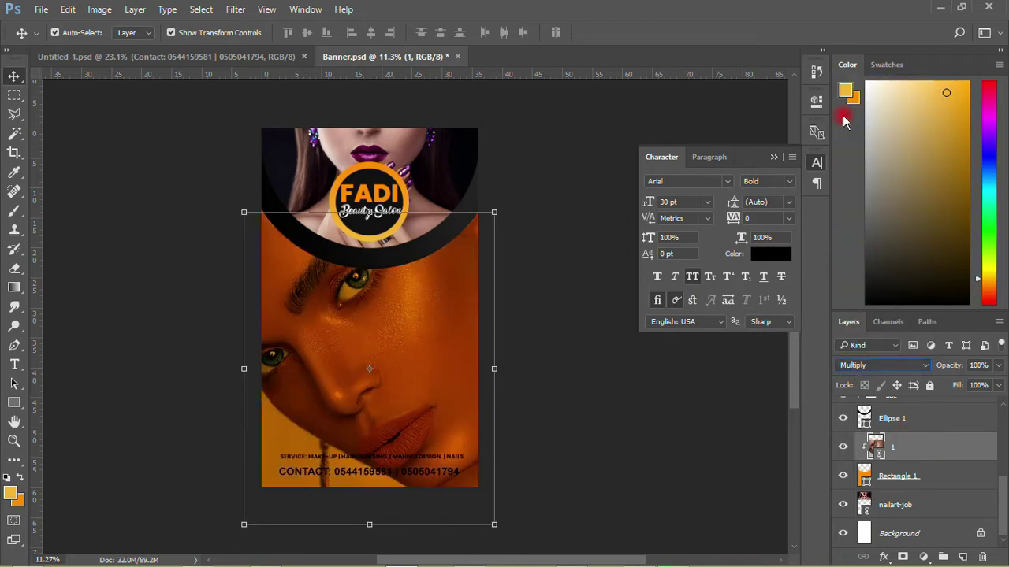
left_click(850, 365)
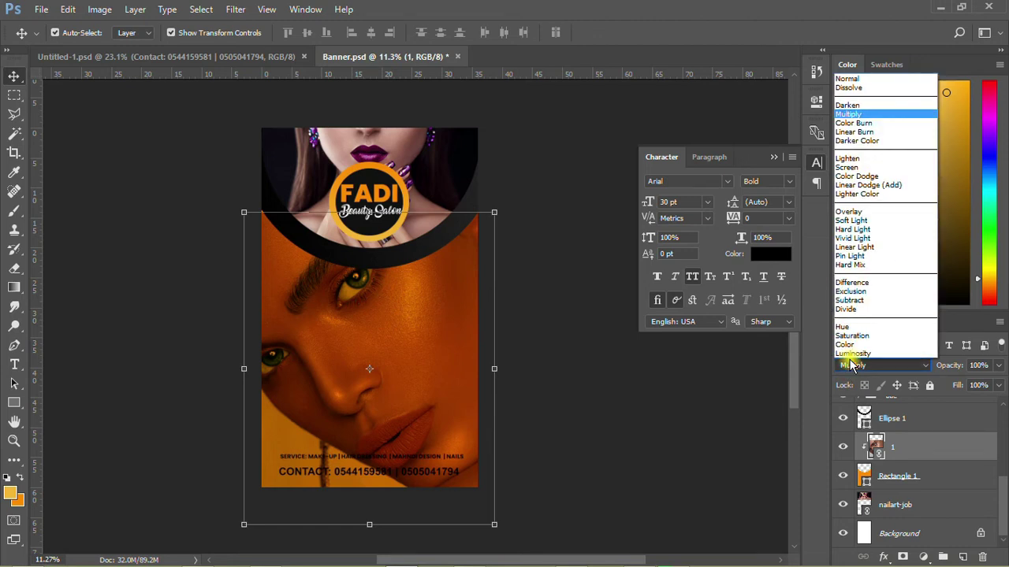
left_click(846, 220)
left_click(618, 373)
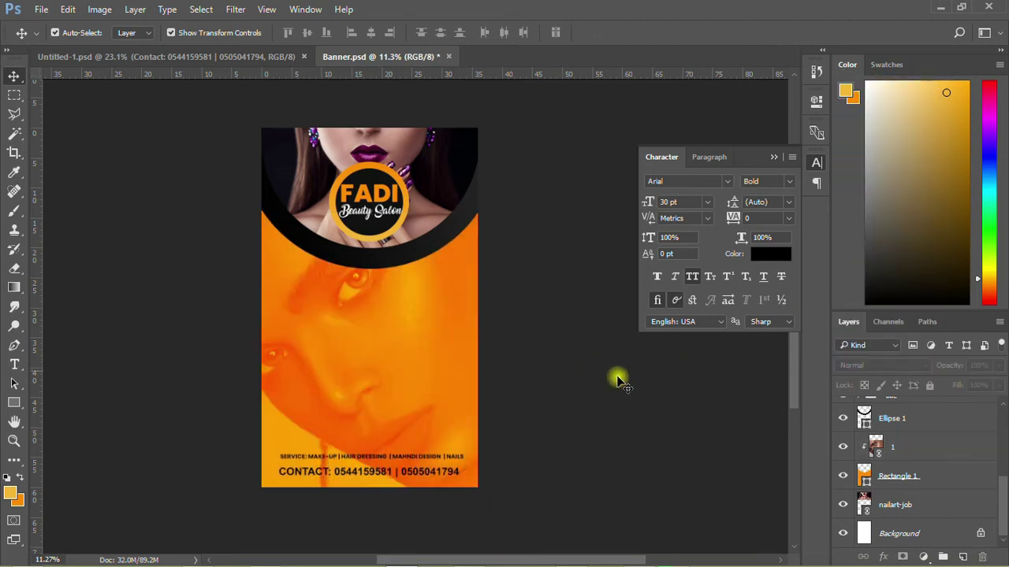
- Nudge the face photo slightly, collapse the character settings, and save the banner
left_click(887, 446)
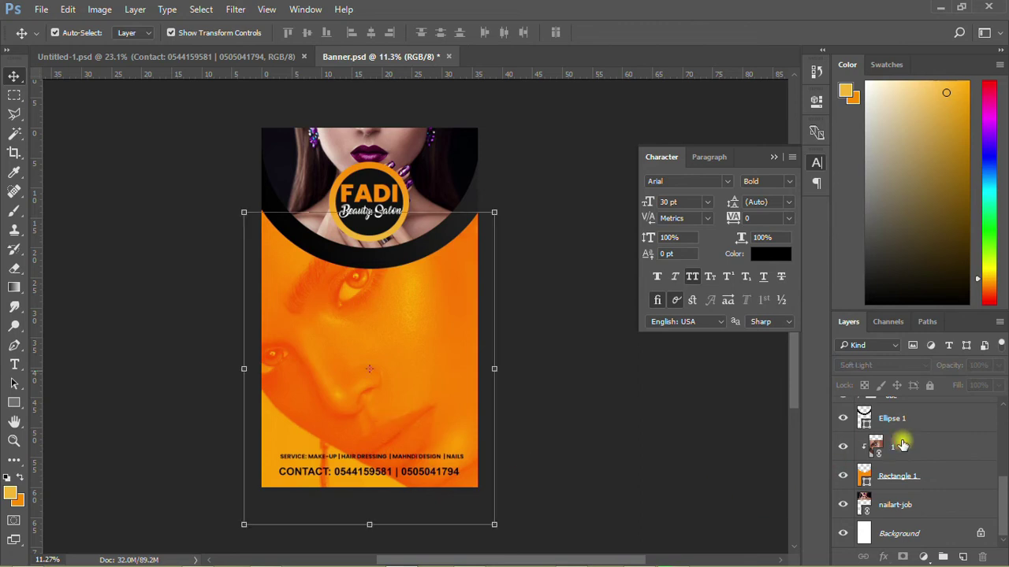
left_click_drag(397, 327, 393, 333)
left_click(540, 330)
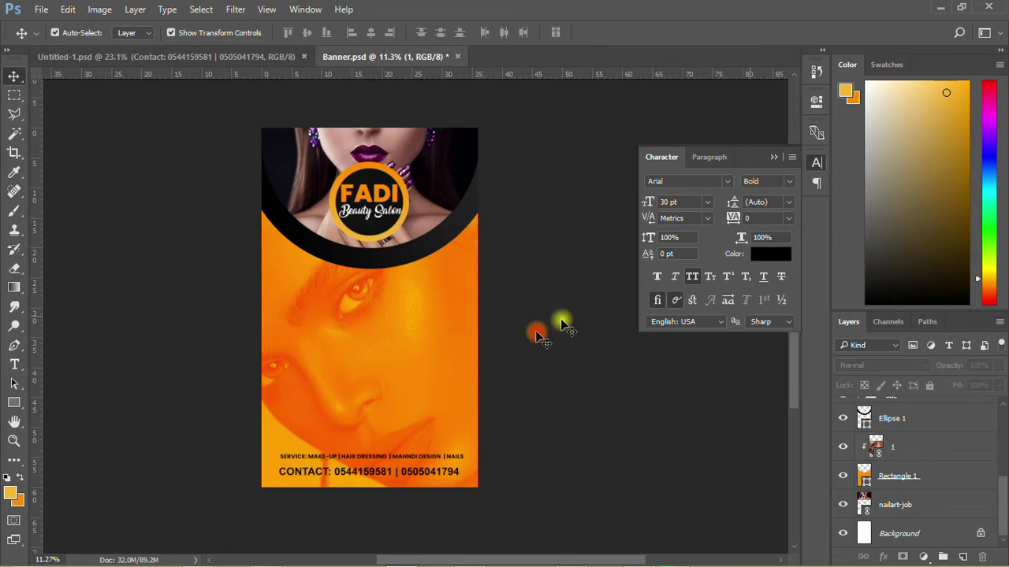
left_click(889, 452)
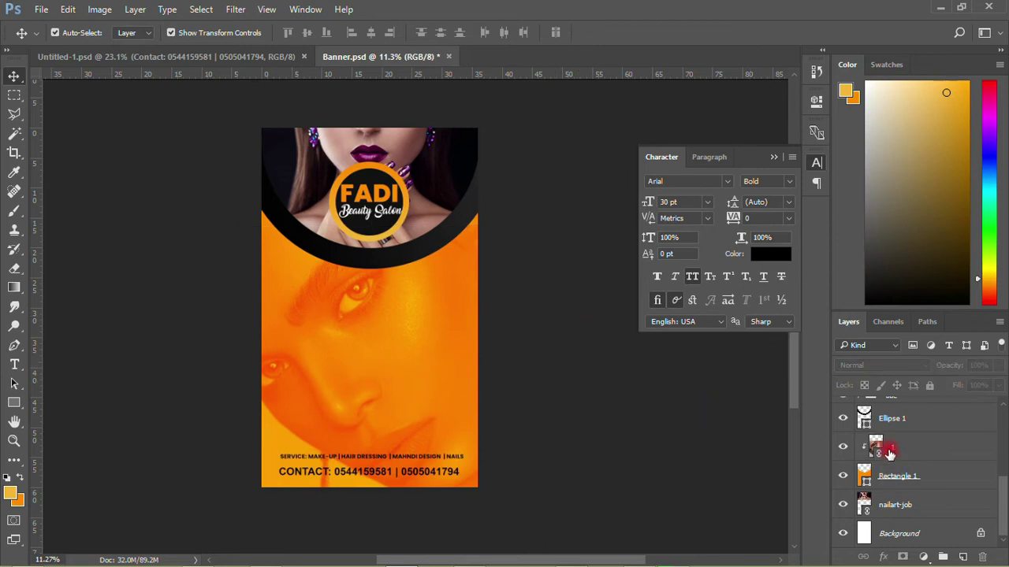
left_click(826, 164)
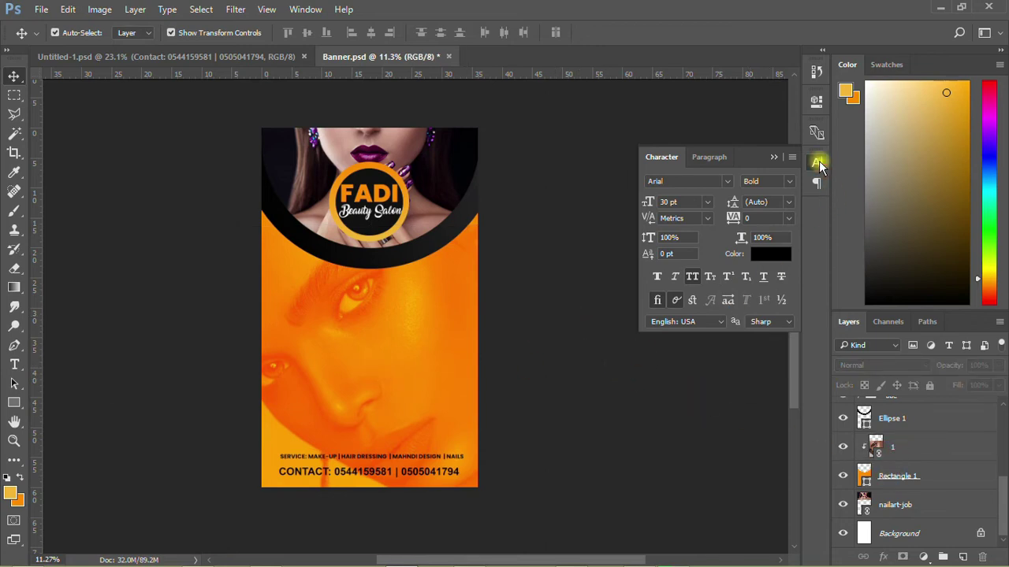
left_click(819, 163)
key("ctrl+s")
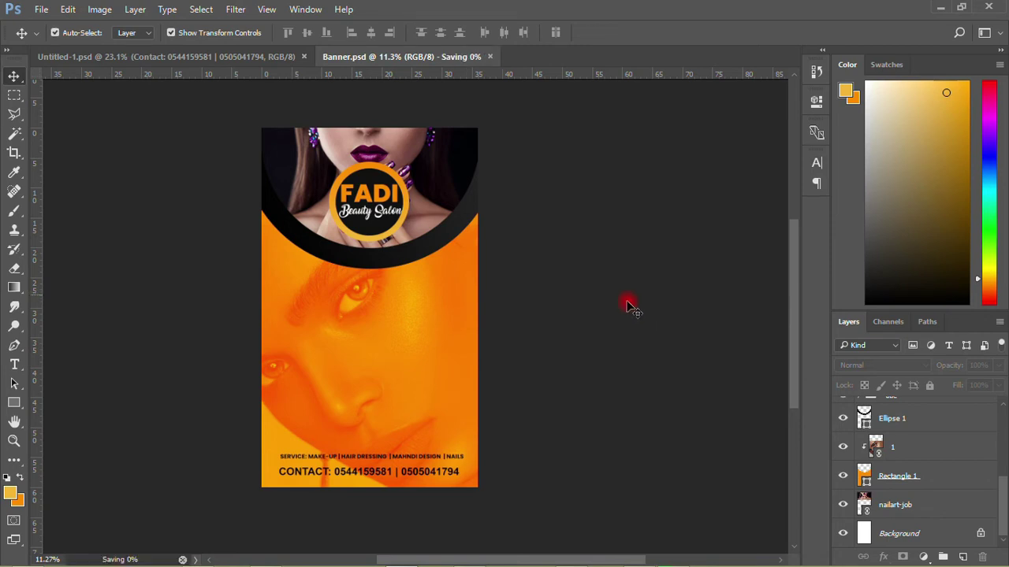
- Lower the face photo's opacity to about 61%
left_click(406, 324, "ctrl")
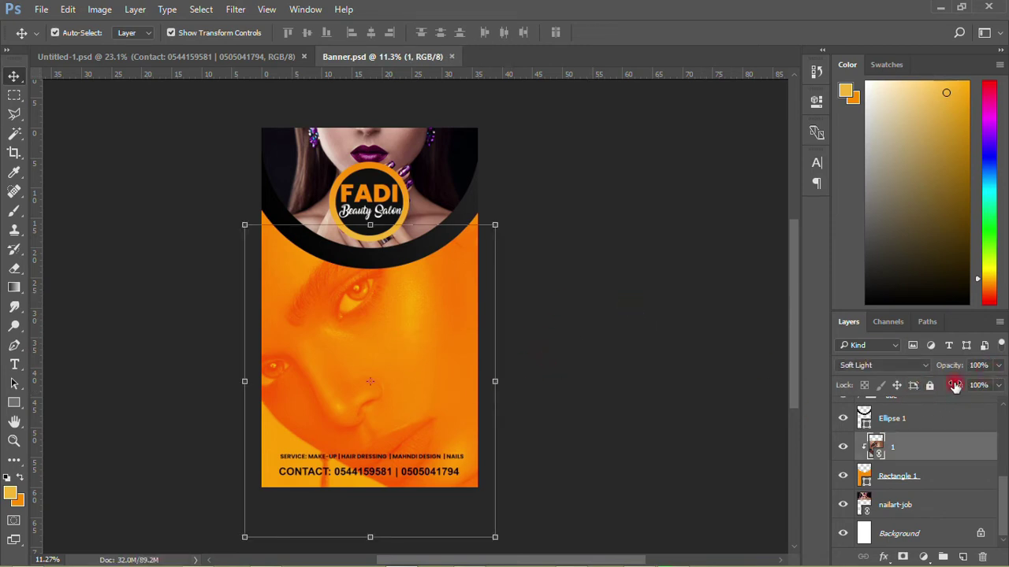
left_click(999, 366)
left_click_drag(995, 386, 977, 386)
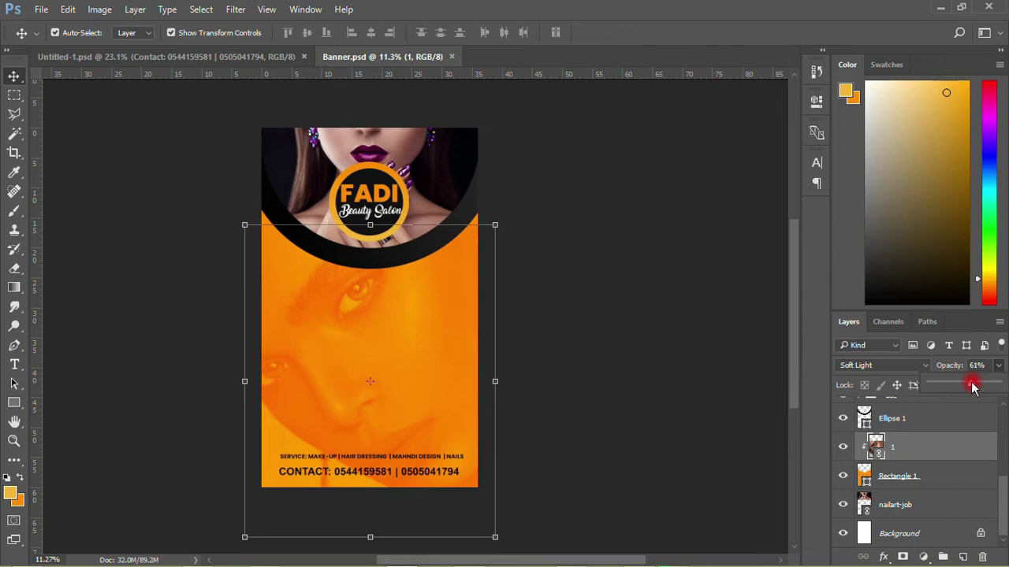
left_click(623, 382)
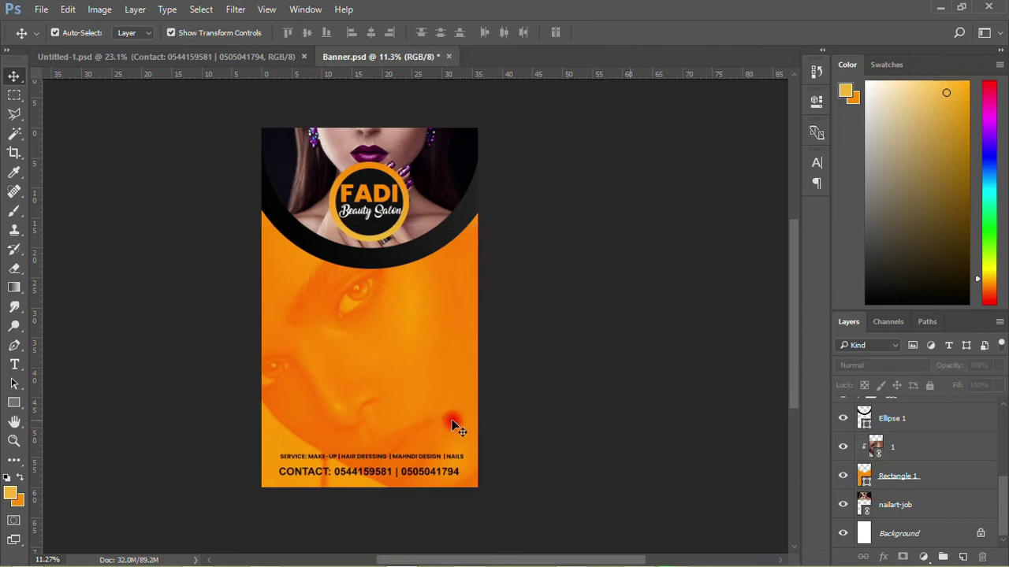
left_click(216, 56)
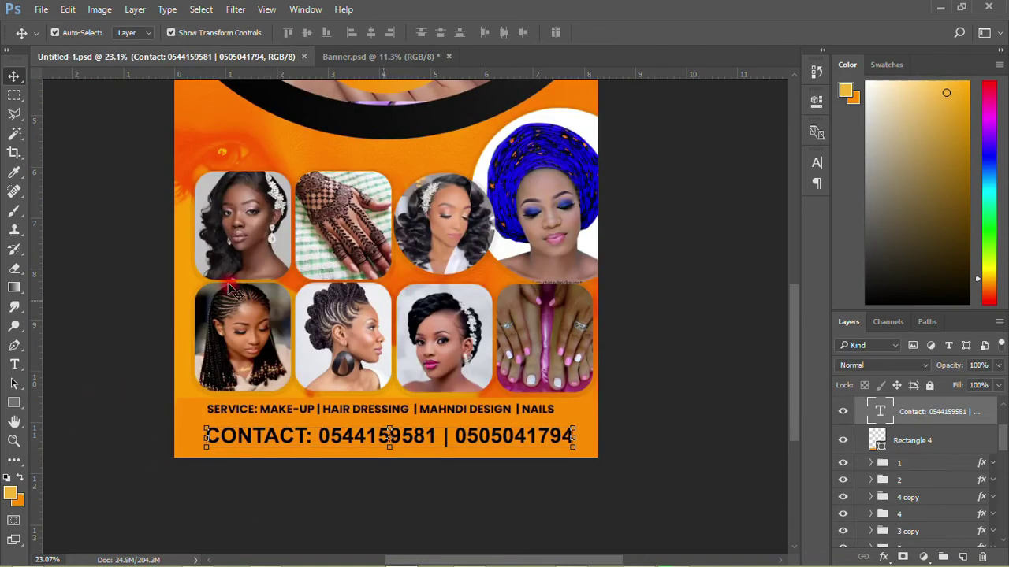
- Copy photo groups 1, 2, 4 copy, 4, 3 copy and 3 from the flyer into Banner.psd above the services line
left_click(907, 465)
left_click(903, 482, "shift")
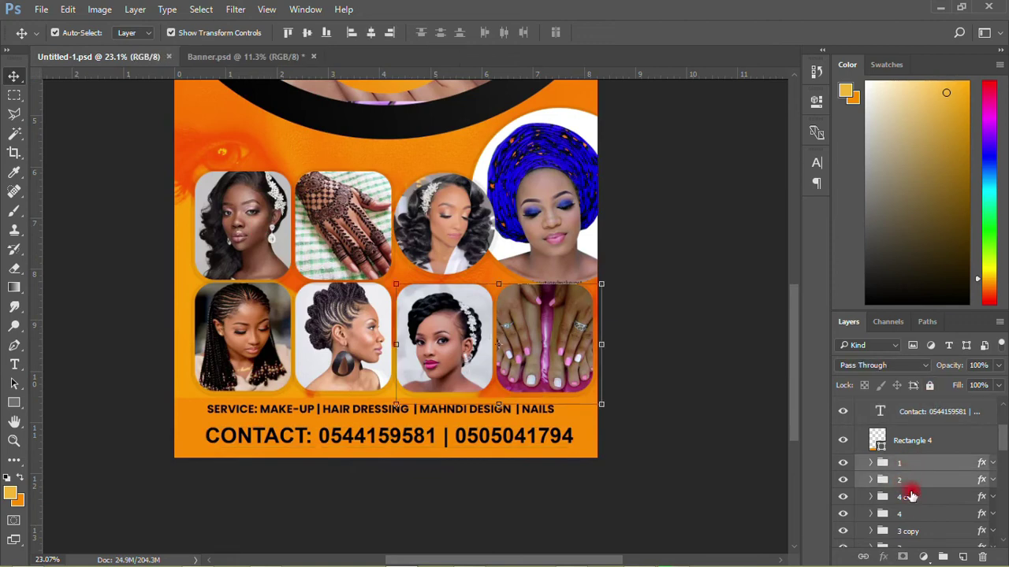
left_click(907, 497, "shift")
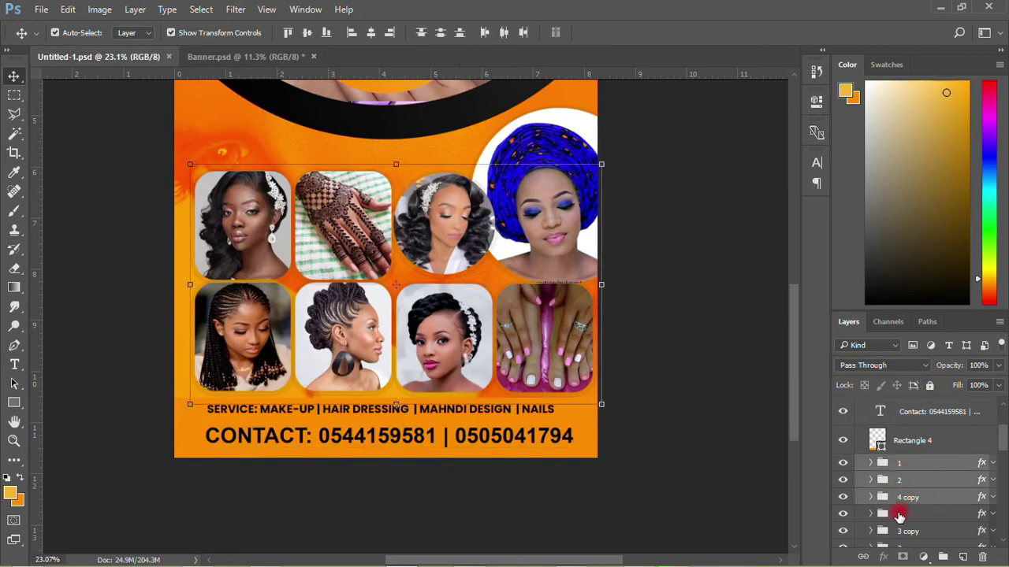
left_click(899, 515, "shift")
scroll(910, 498, "down", 1)
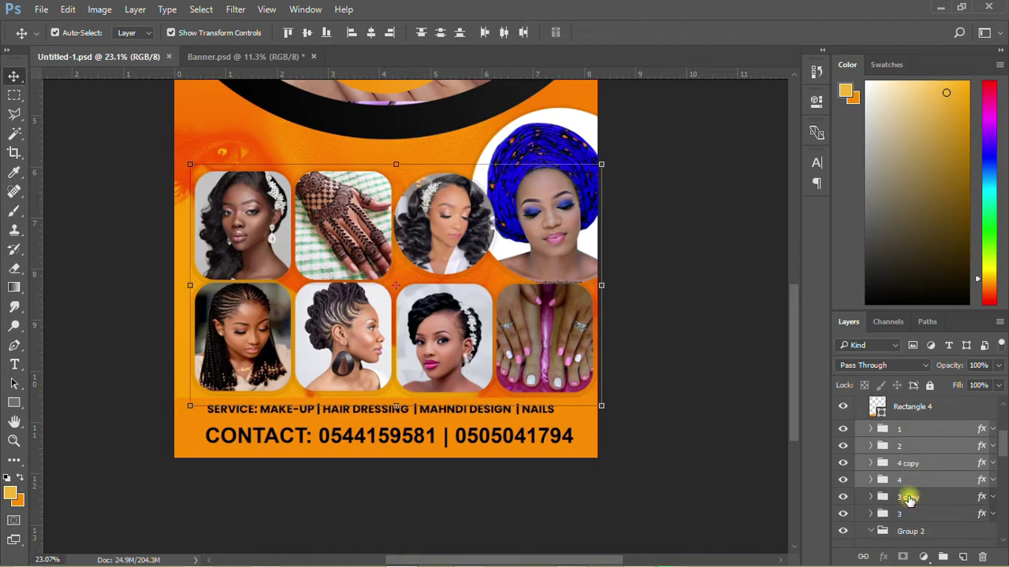
left_click(908, 498, "shift")
left_click(905, 513, "shift")
mouse_move(453, 332)
left_mouse_down()
mouse_move(294, 58)
mouse_move(396, 259)
mouse_move(401, 369)
mouse_move(424, 390)
mouse_move(401, 423)
mouse_move(308, 250)
mouse_move(353, 242)
left_mouse_up()
left_click(565, 248)
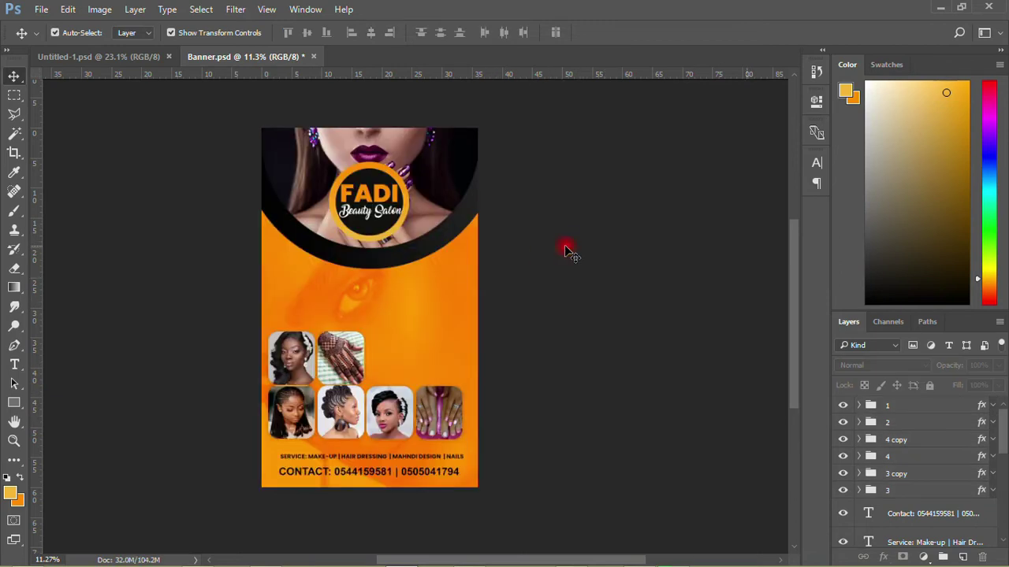
- Check that the Untitled-1 flyer's image size is 2480 × 3508 px at 300 ppi, without changes
left_click(427, 286)
left_click(102, 56)
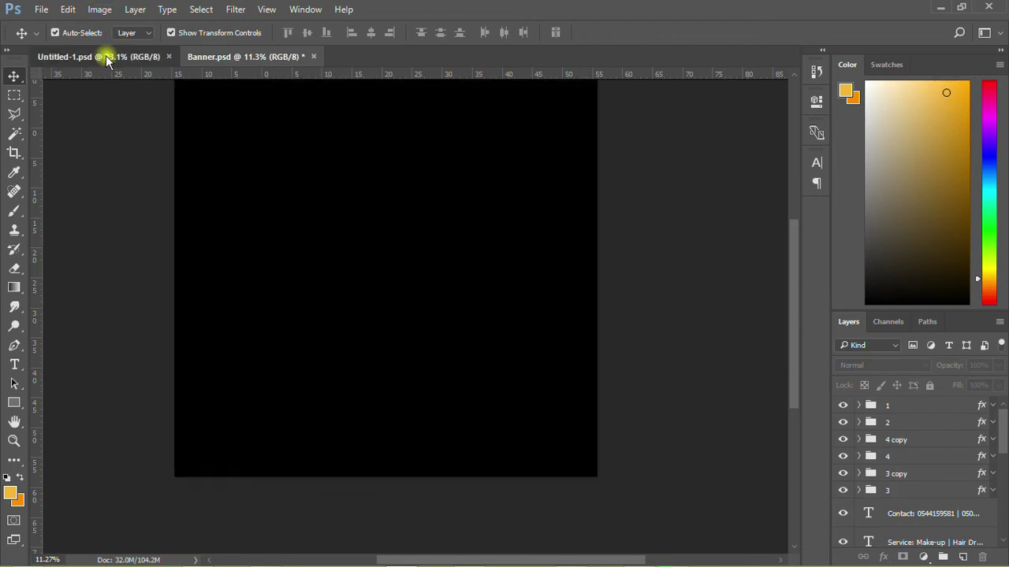
left_click(649, 278)
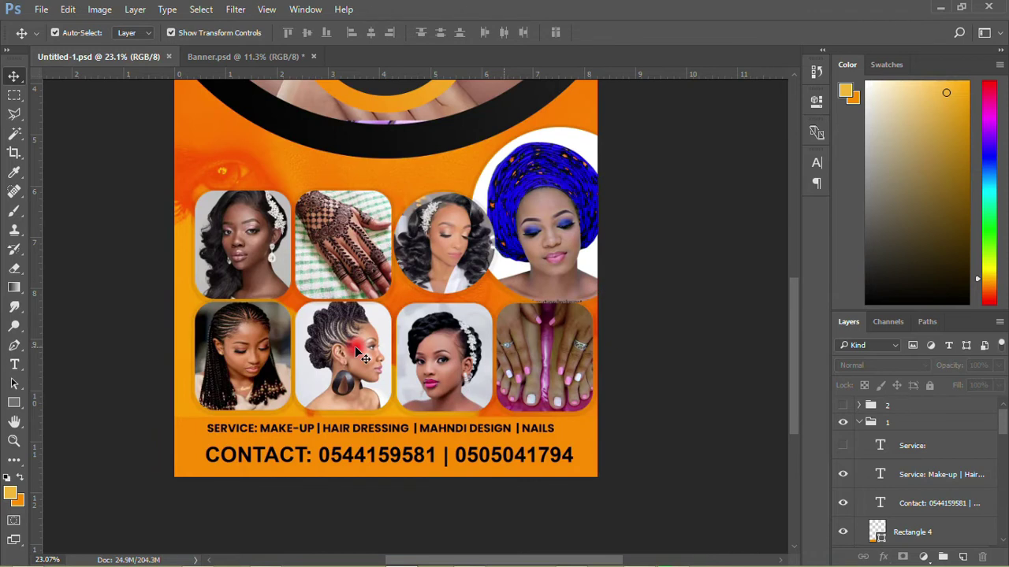
left_click(95, 11)
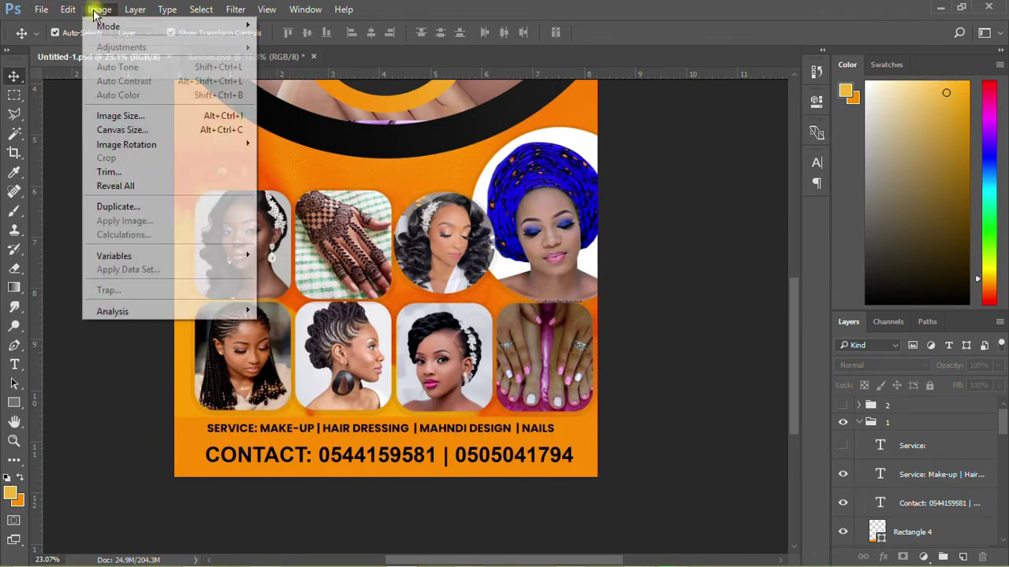
left_click(111, 116)
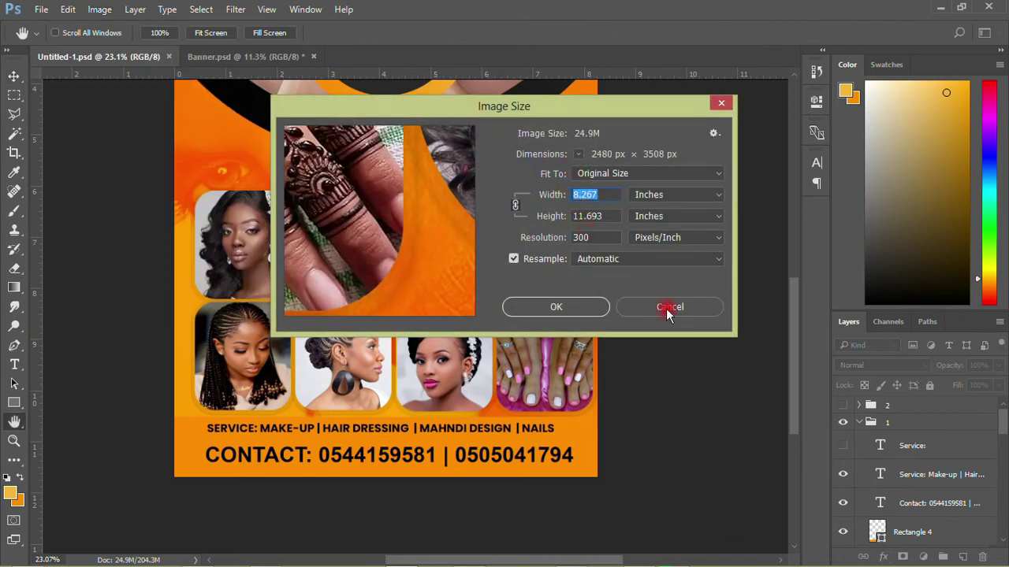
left_click(643, 306)
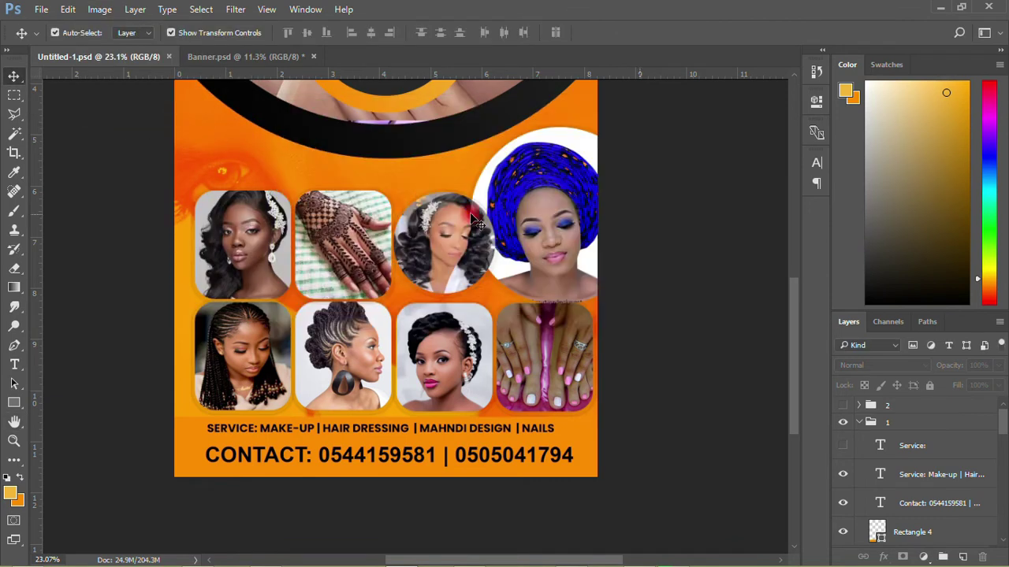
- Review the six copied photos in Banner, then return to Untitled-1 and zoom out to the whole flyer
left_click(252, 56)
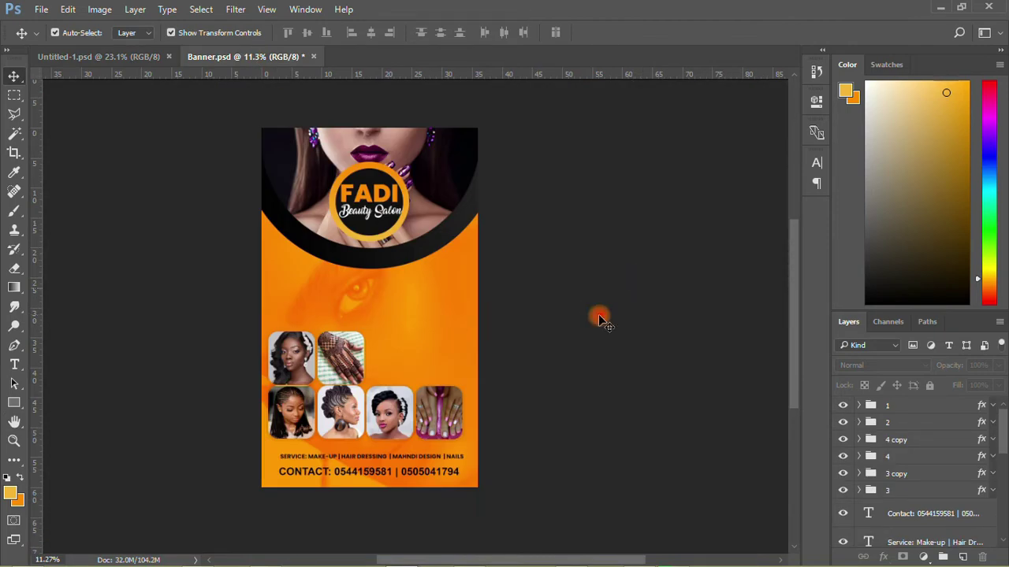
scroll(339, 426, "up", 3)
scroll(406, 368, "up", 1)
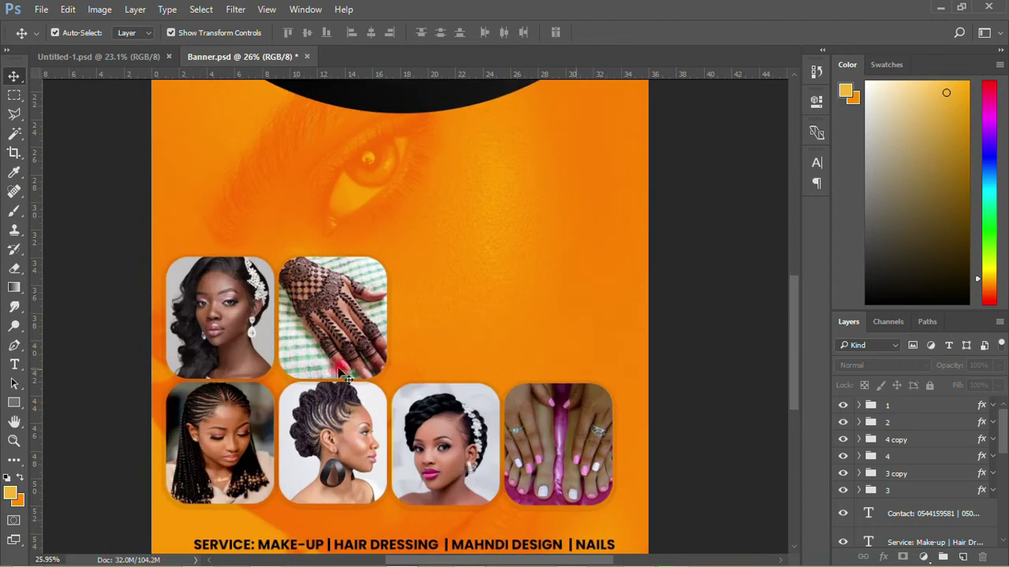
scroll(404, 405, "down", 2)
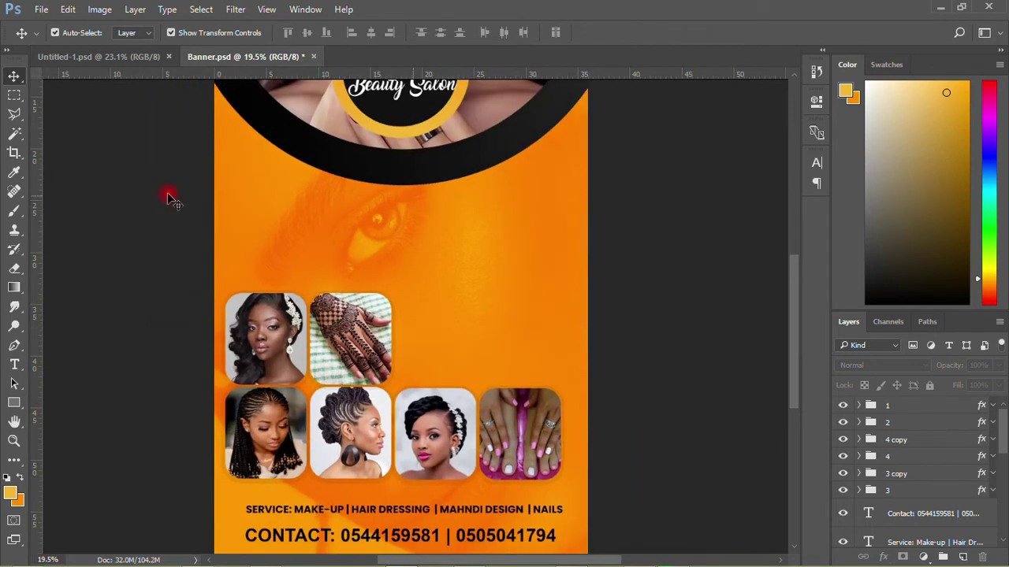
scroll(381, 444, "down", 1)
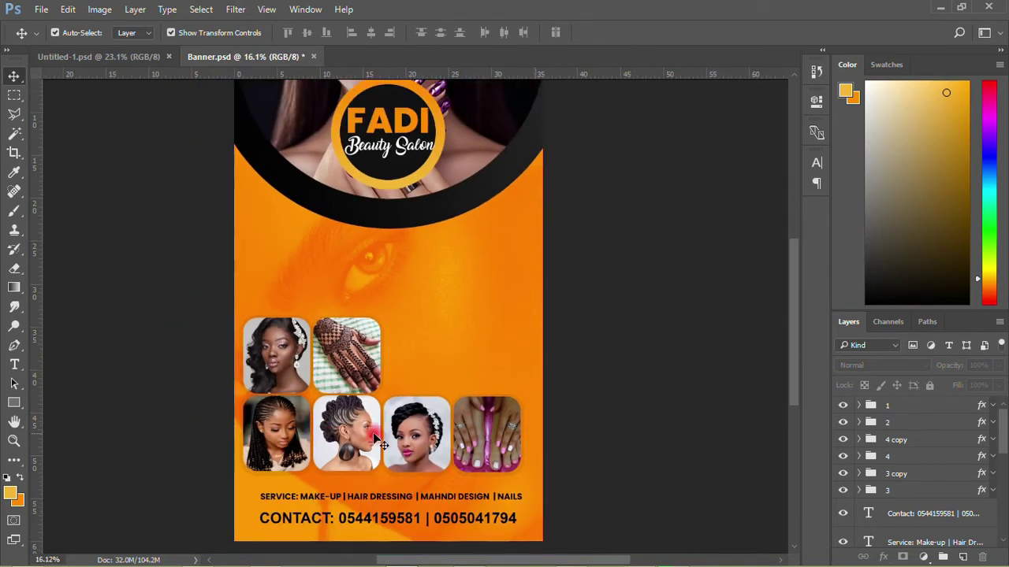
left_click(133, 58)
scroll(366, 390, "down", 4)
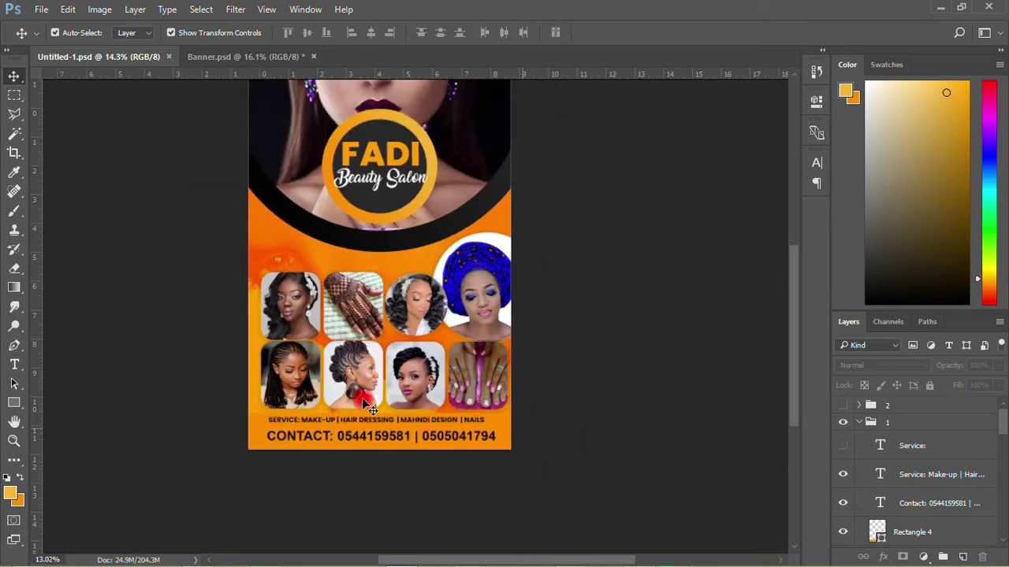
- Copy Group 3, the blue-headwrap portrait, from the flyer into the Banner document
left_click(473, 296)
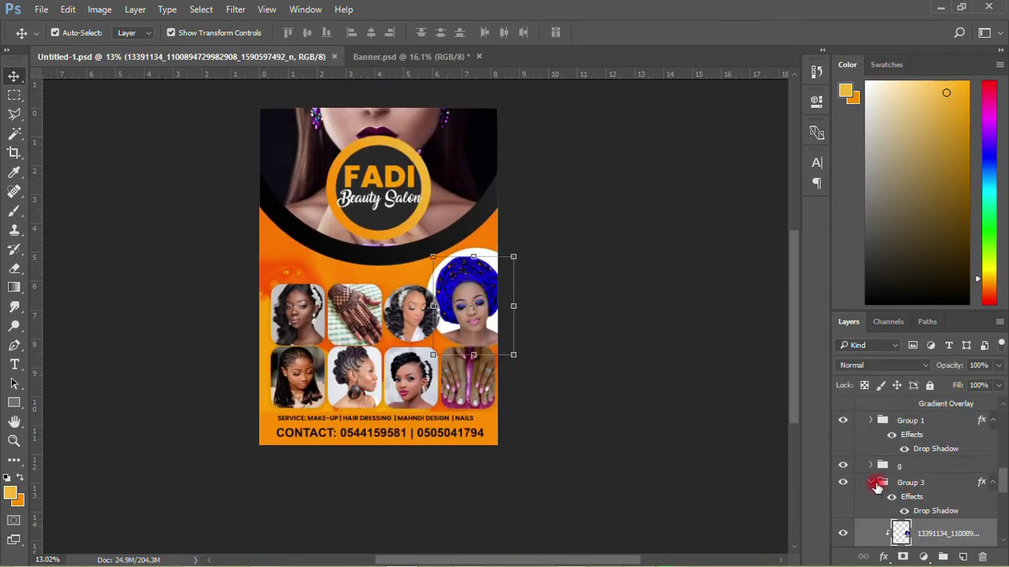
left_click(871, 481)
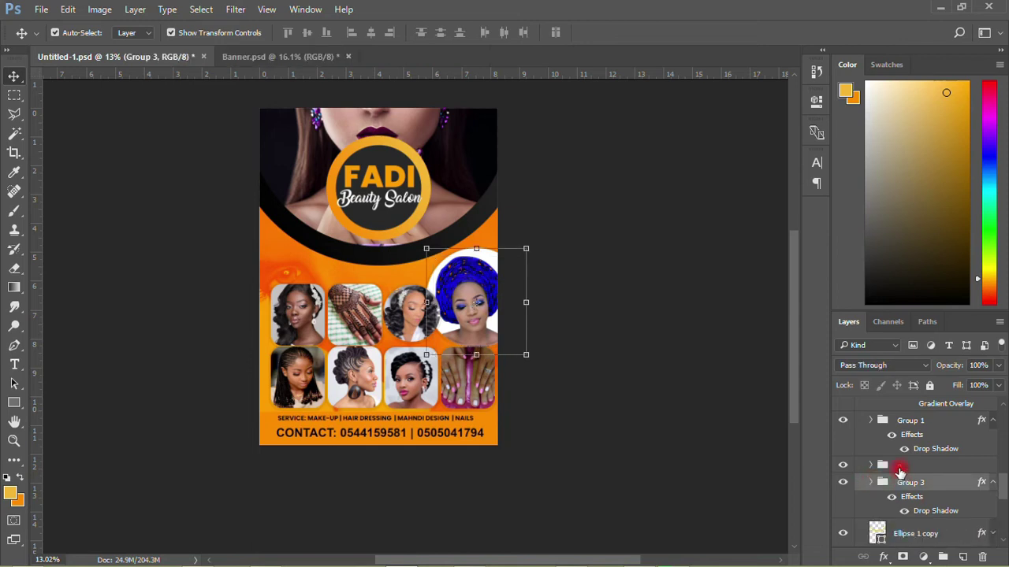
left_click(899, 469)
left_click(905, 484)
left_click(917, 421)
left_click(913, 484)
left_click_drag(441, 323, 483, 264)
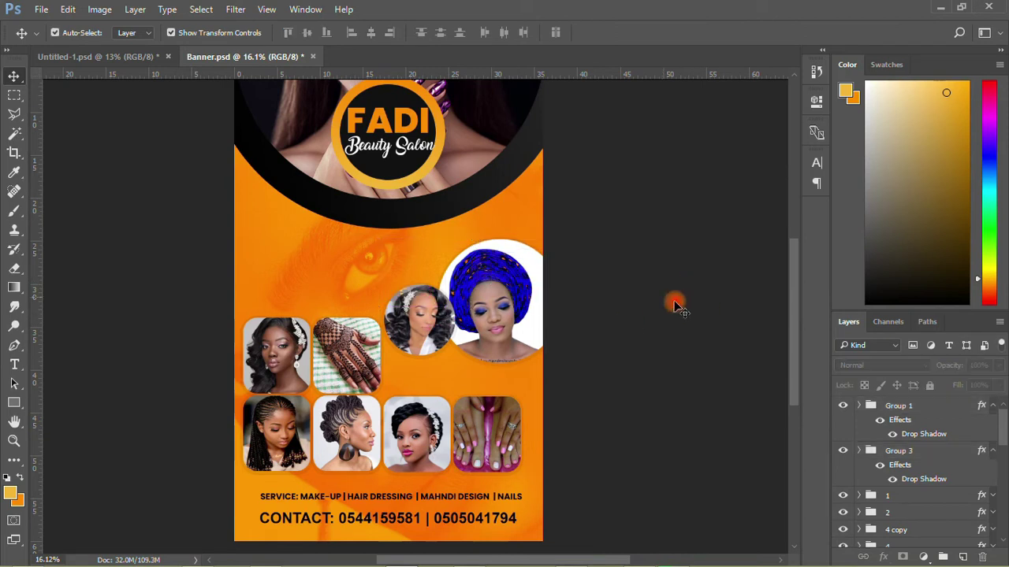
- Enlarge the headwrap portrait (Group 3) in the banner with Free Transform and commit it
left_click(895, 418)
left_click(899, 450)
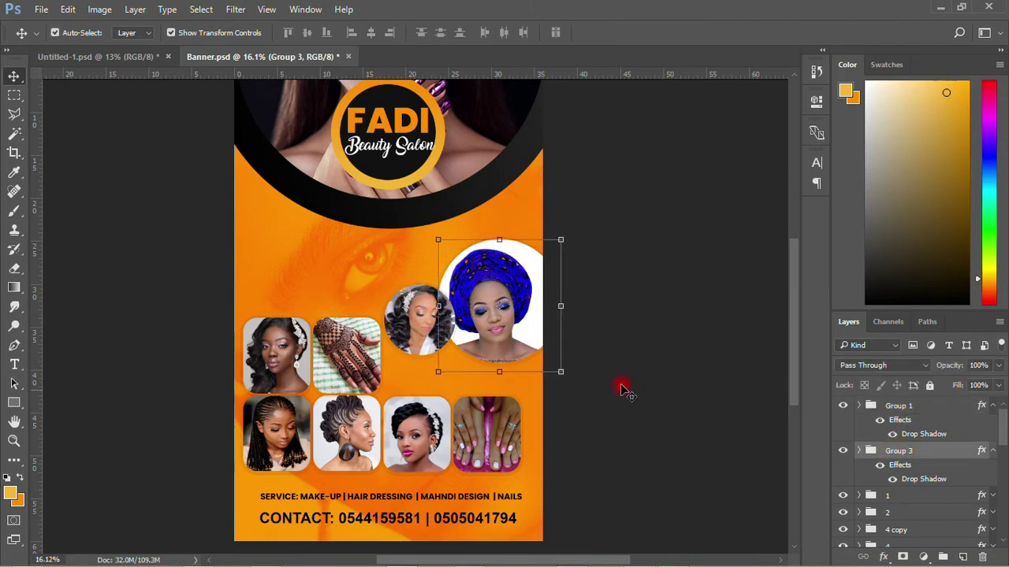
left_click_drag(567, 240, 598, 205)
left_click(652, 33)
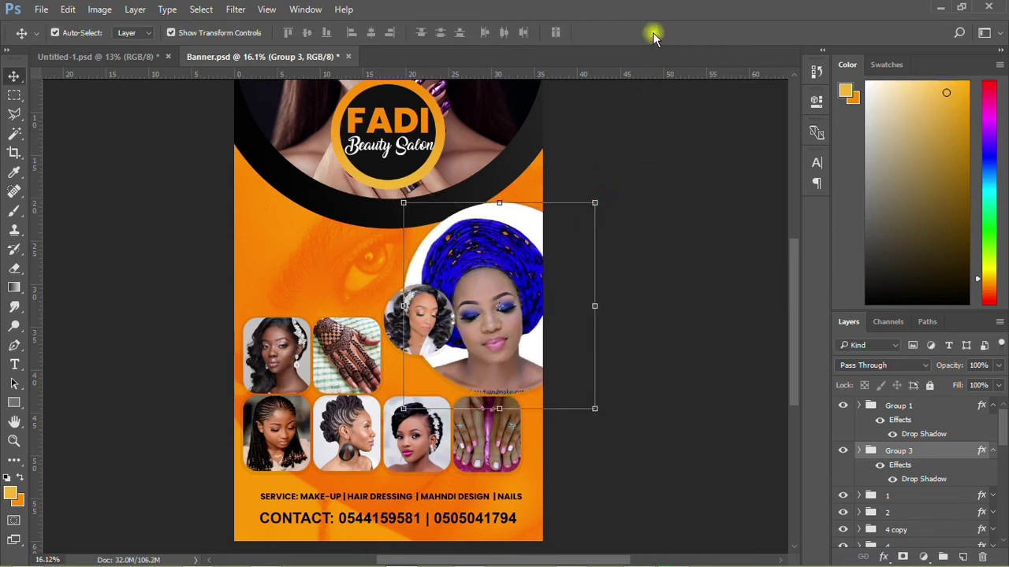
left_click(465, 324)
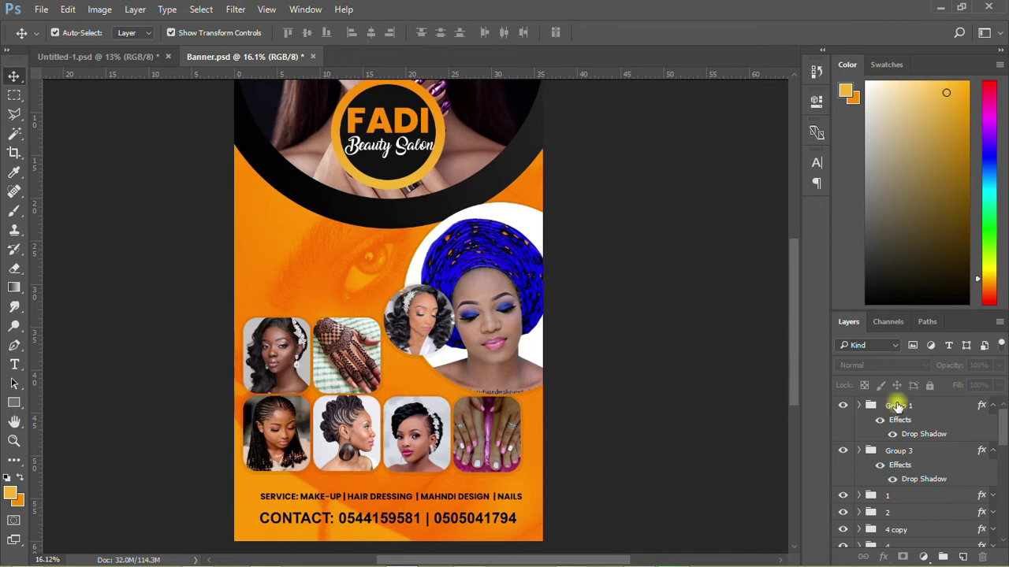
- Enlarge the round bridal photo (Group 1) to about 138% and move it lower over the grid
left_click(897, 406)
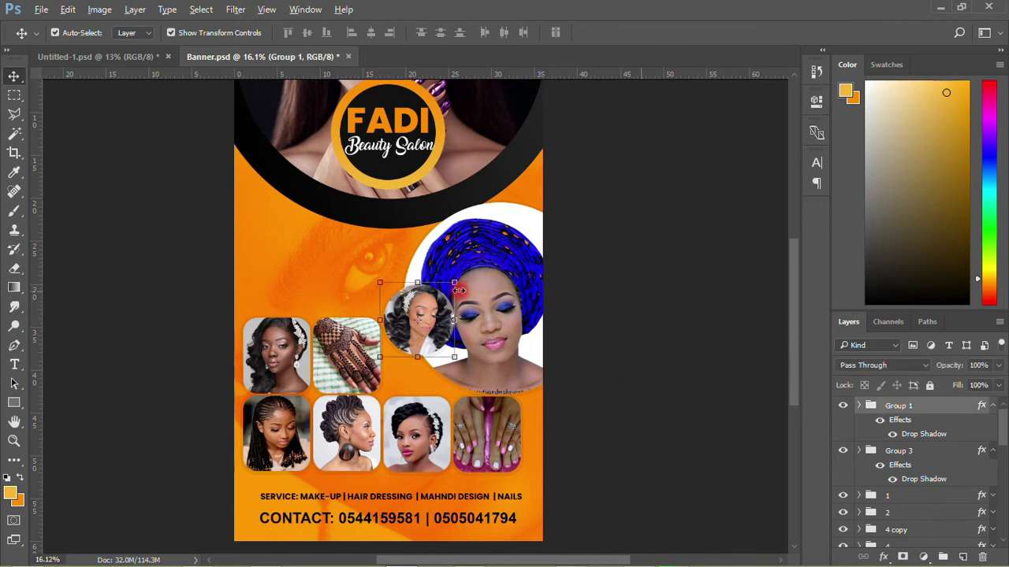
left_click_drag(459, 291, 474, 276)
left_click_drag(424, 358, 426, 379)
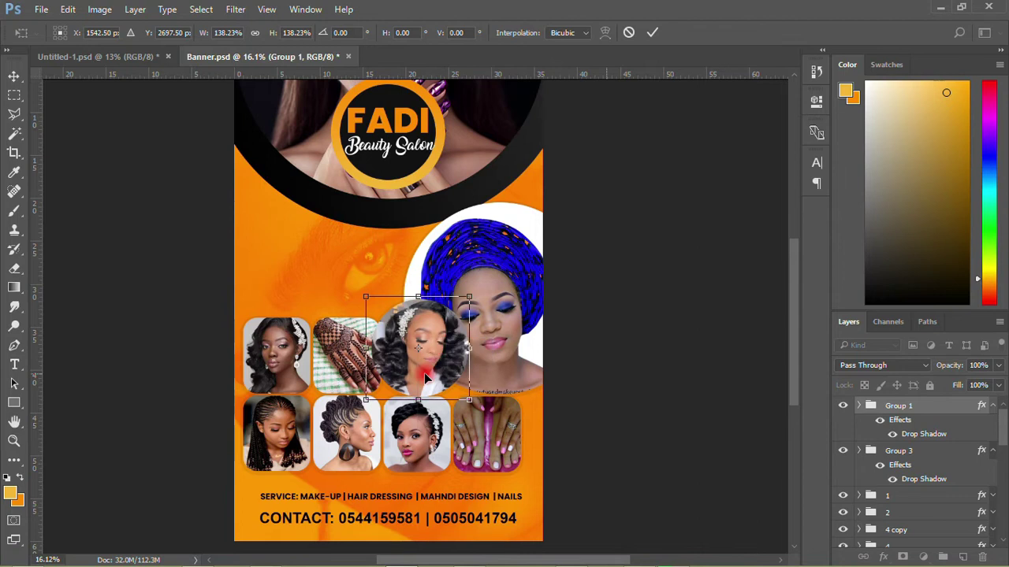
key("Return")
left_click(709, 358)
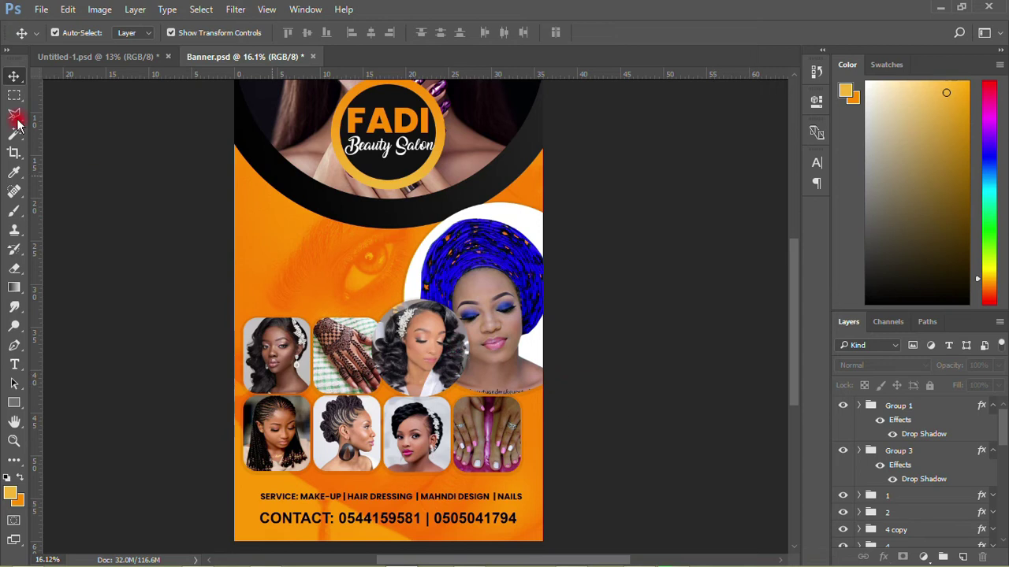
- Save the banner, then shrink the round bridal photo (Group 1) to 73.83% and lower it slightly
left_click(41, 9)
left_click(63, 157)
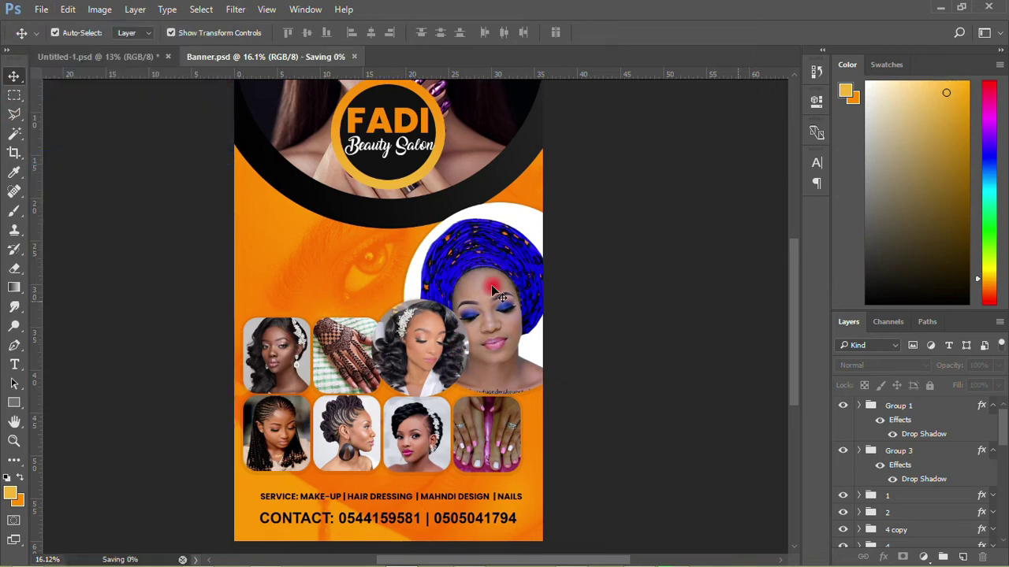
left_click(906, 411)
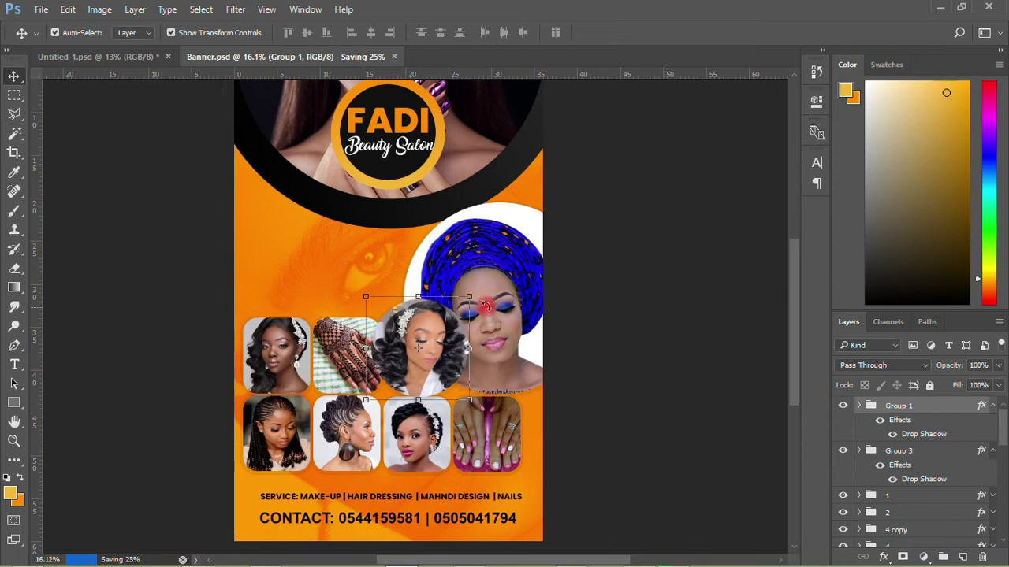
mouse_move(469, 298)
left_mouse_down()
mouse_move(481, 311)
mouse_move(462, 316)
left_mouse_up()
left_click_drag(433, 359, 433, 368)
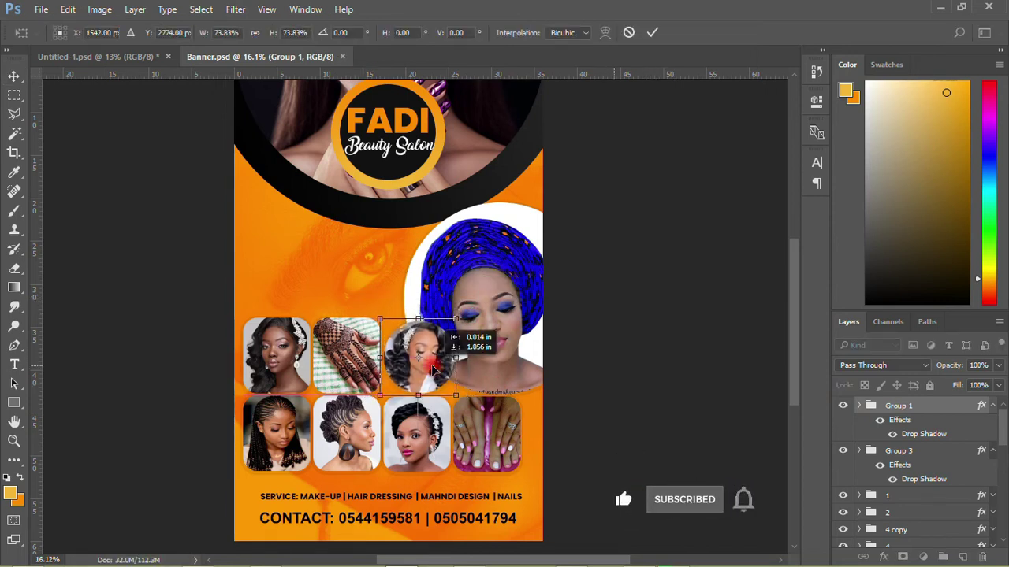
left_click(651, 32)
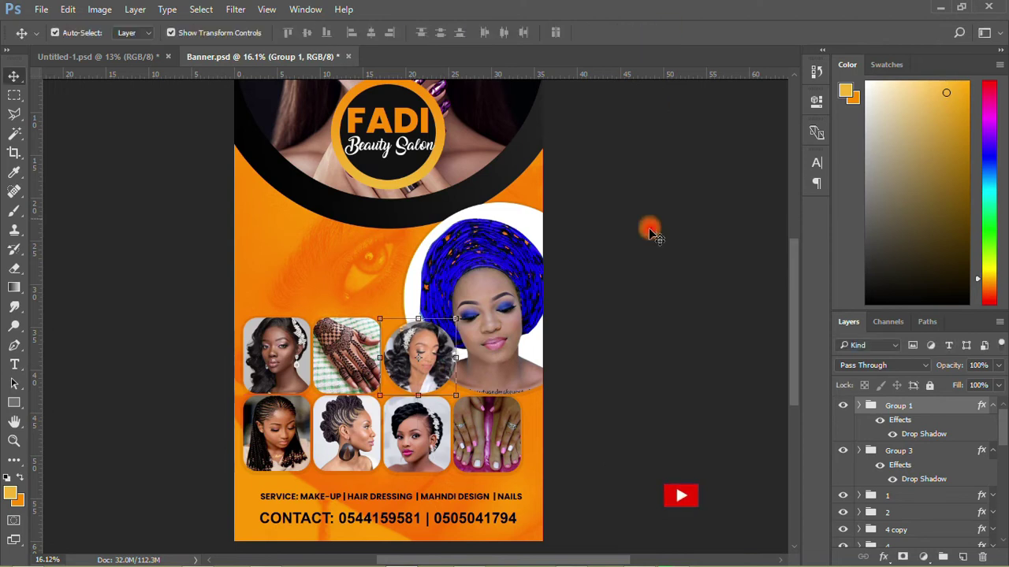
- Move the headwrap portrait lower inside its white circle and save the banner with Ctrl+S
scroll(484, 326, "down", 2)
scroll(607, 361, "up", 3)
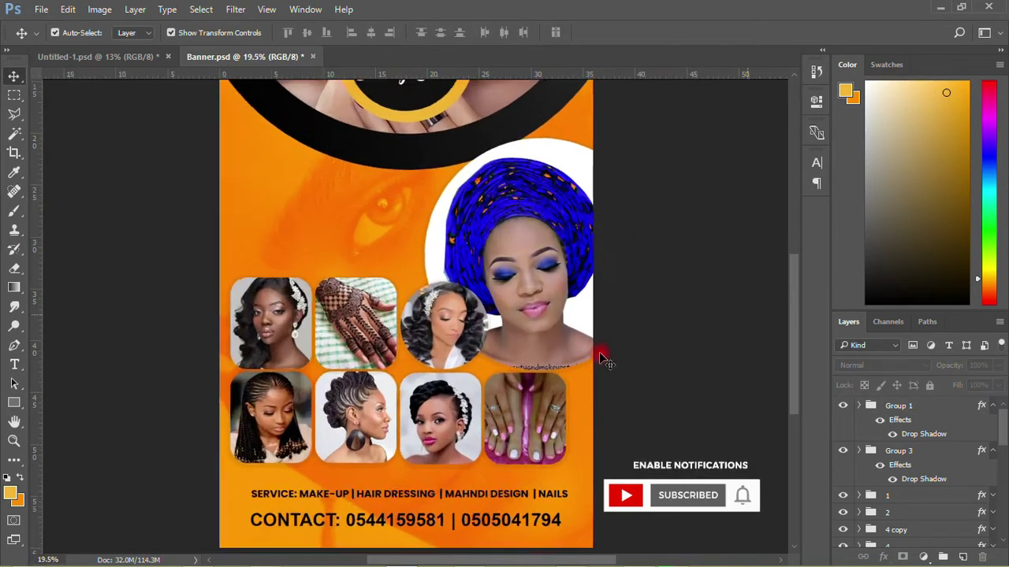
scroll(607, 361, "up", 1)
left_click(530, 252)
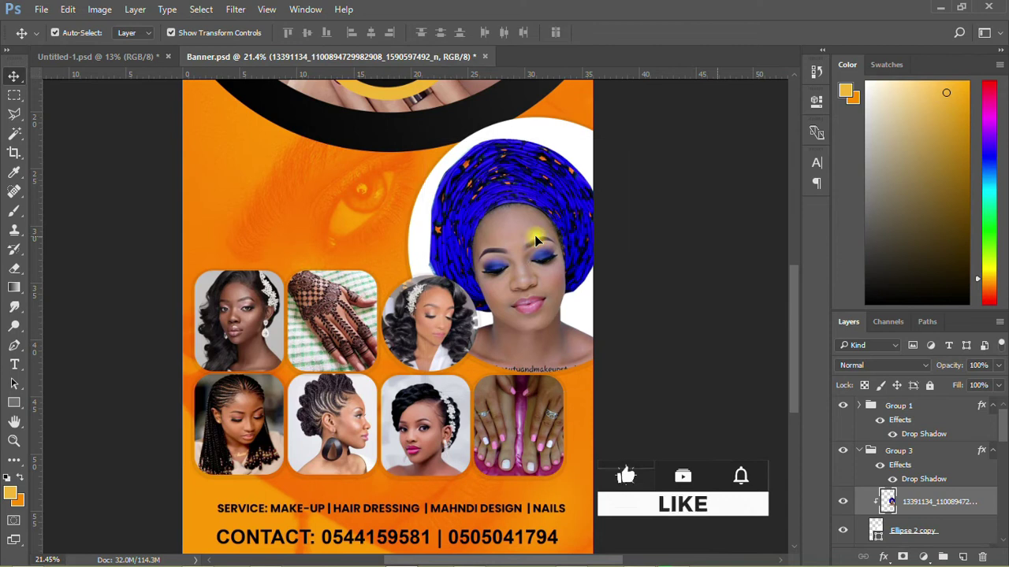
left_click_drag(535, 238, 536, 245)
left_click(669, 238)
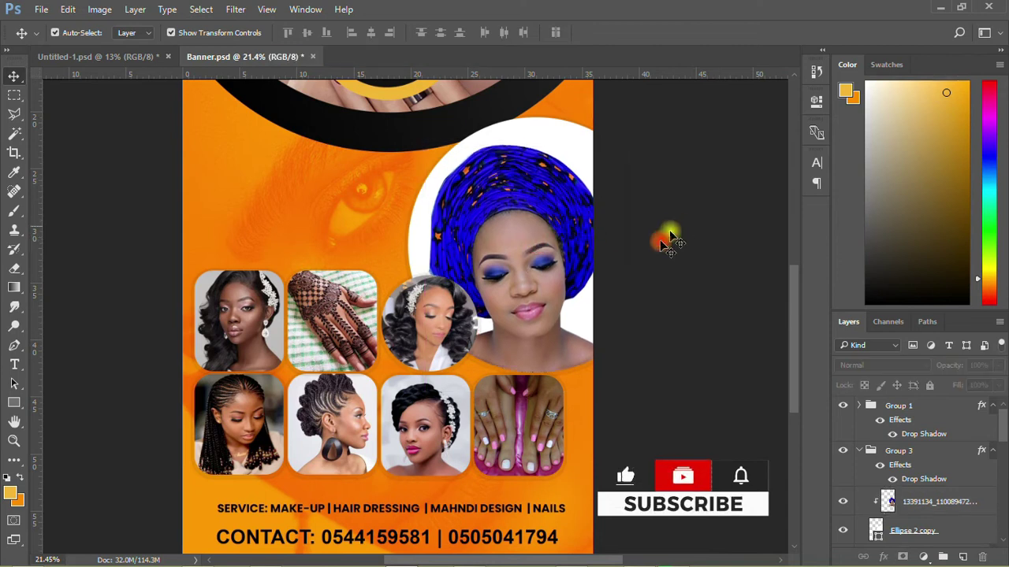
key("ctrl+s")
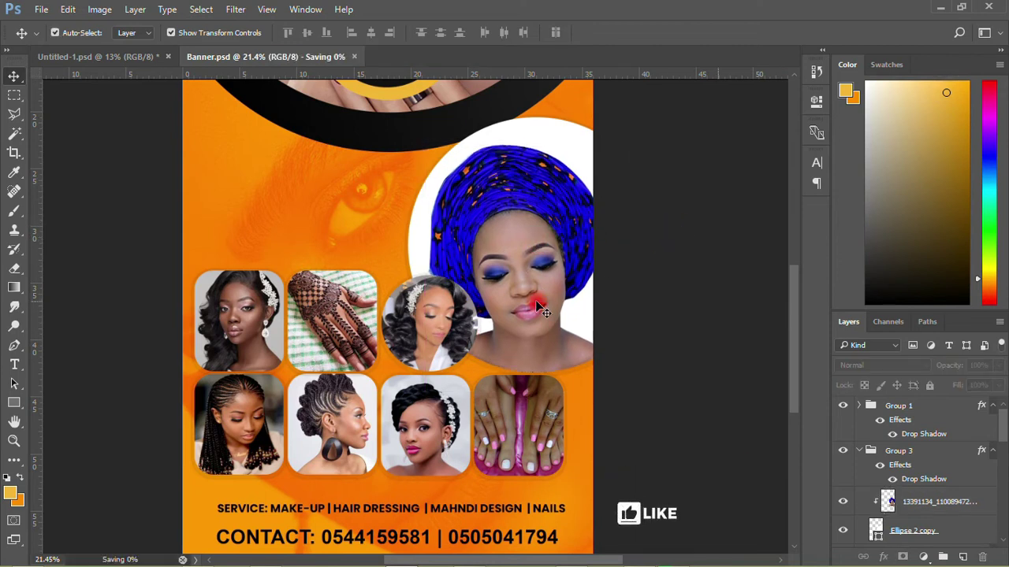
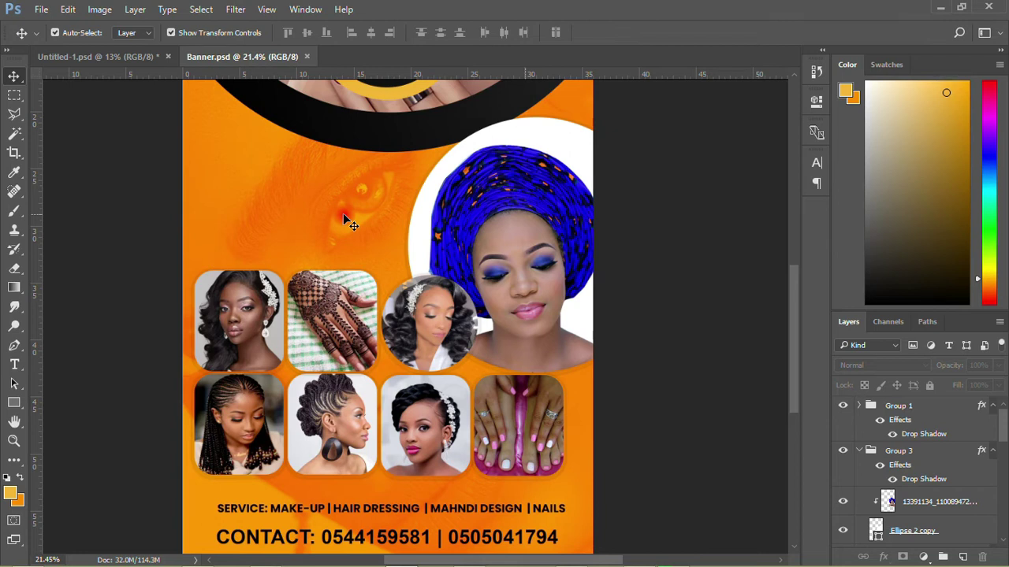
- Select the 3 copy and 4 copy photo groups, reordering 3 copy next to 4 copy
scroll(400, 254, "down", 3)
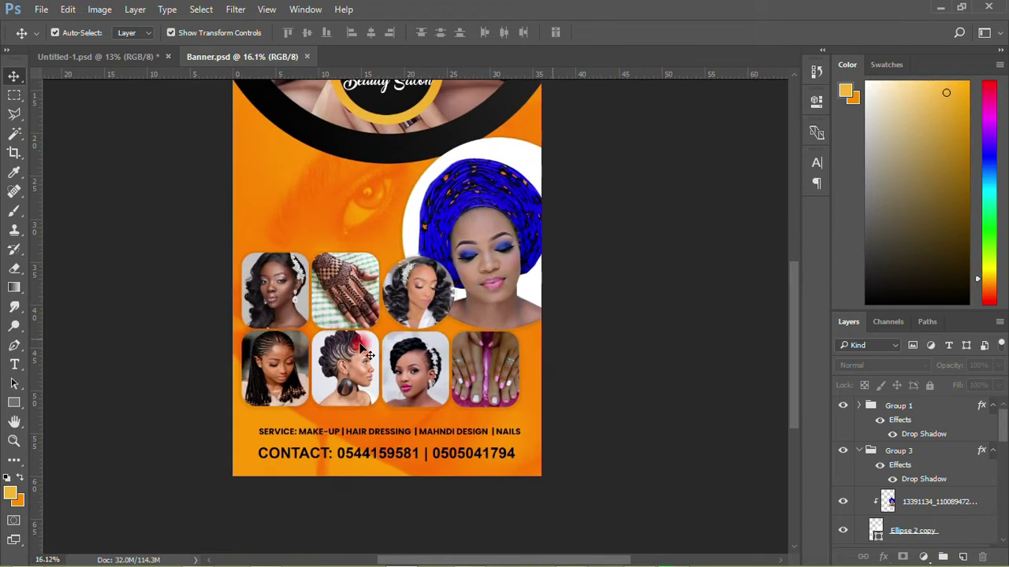
scroll(229, 379, "down", 1)
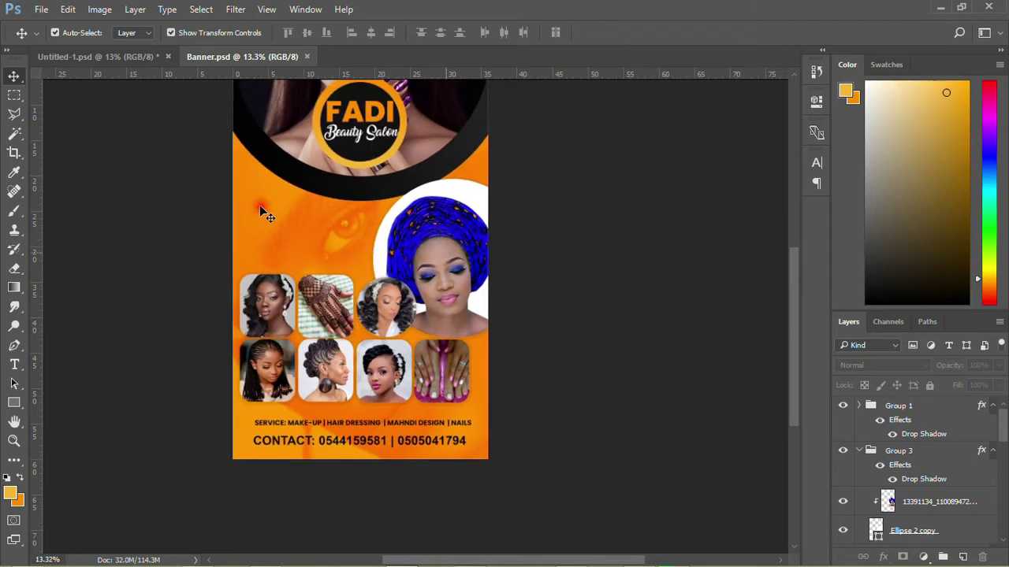
scroll(273, 181, "up", 3)
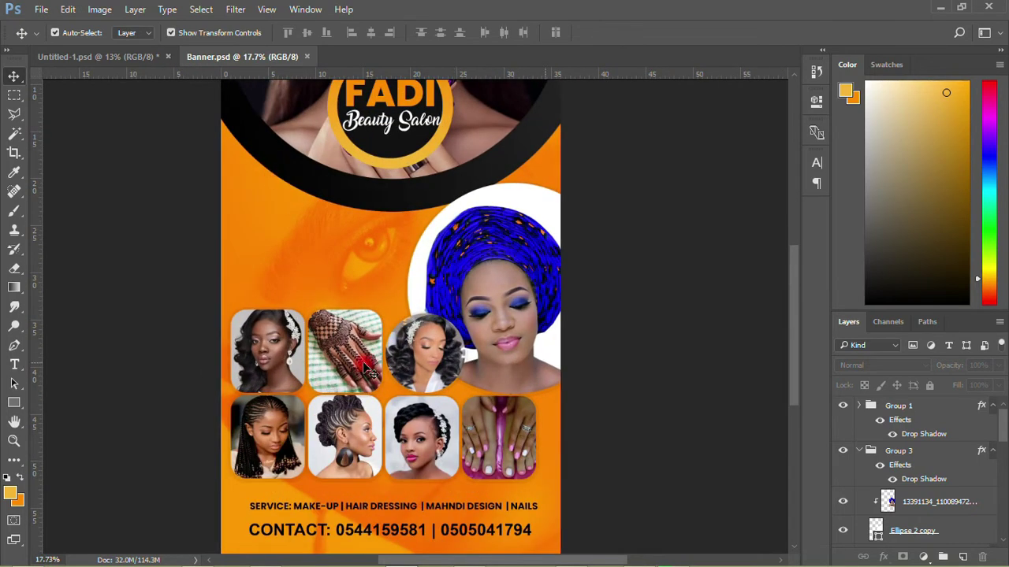
left_click(361, 352)
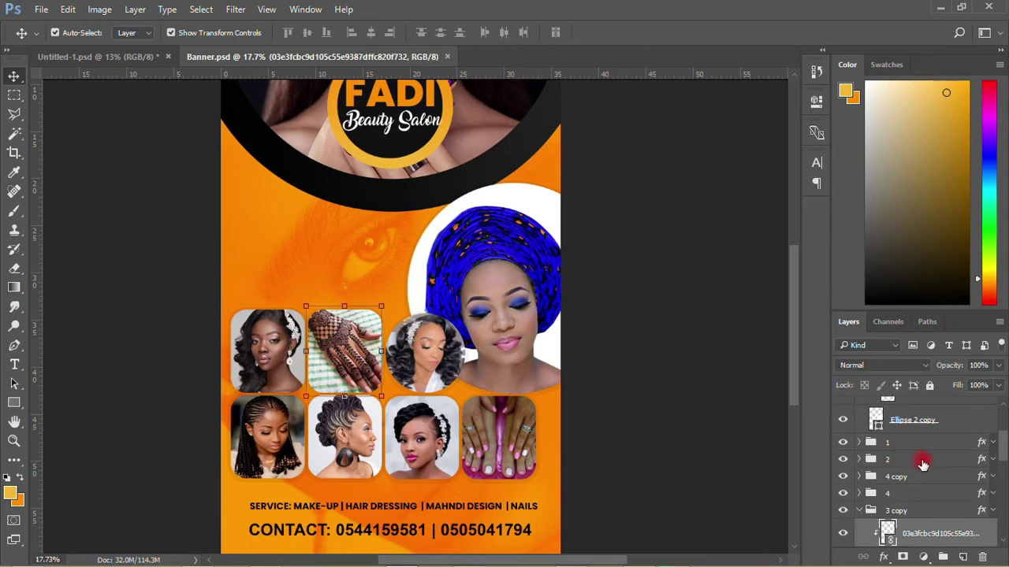
left_click(863, 510)
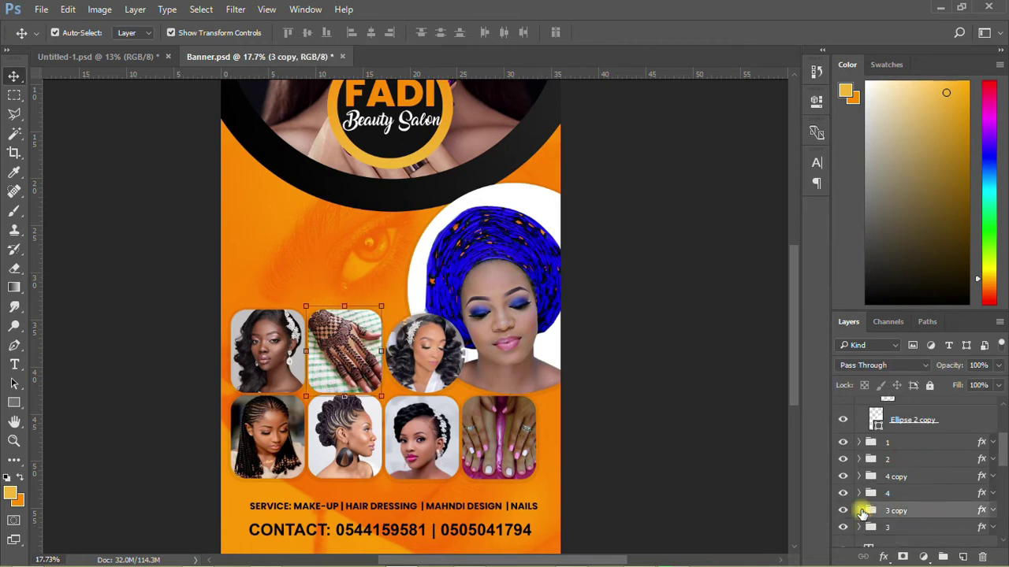
left_click(883, 495)
left_click(284, 349)
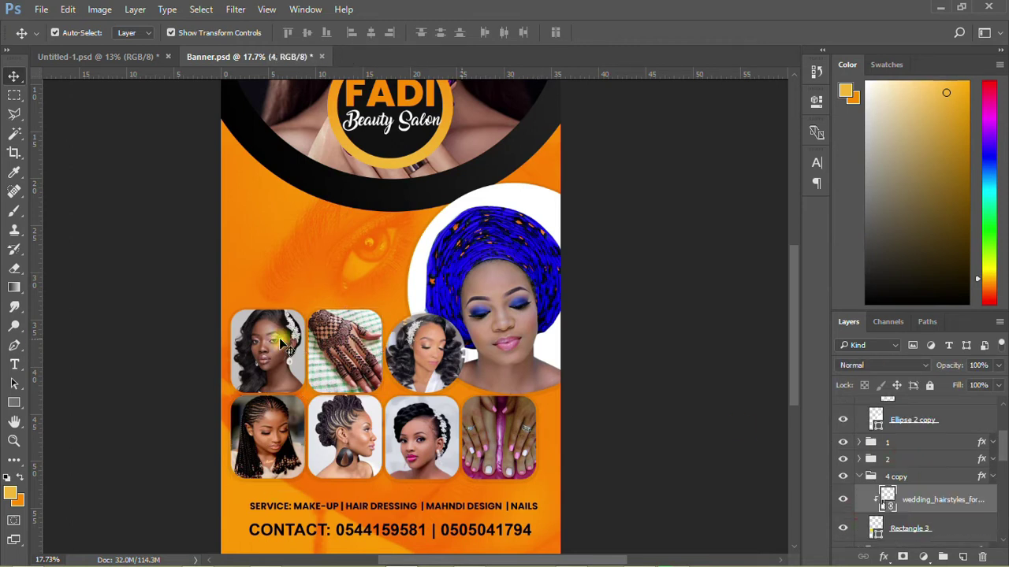
left_click(861, 477)
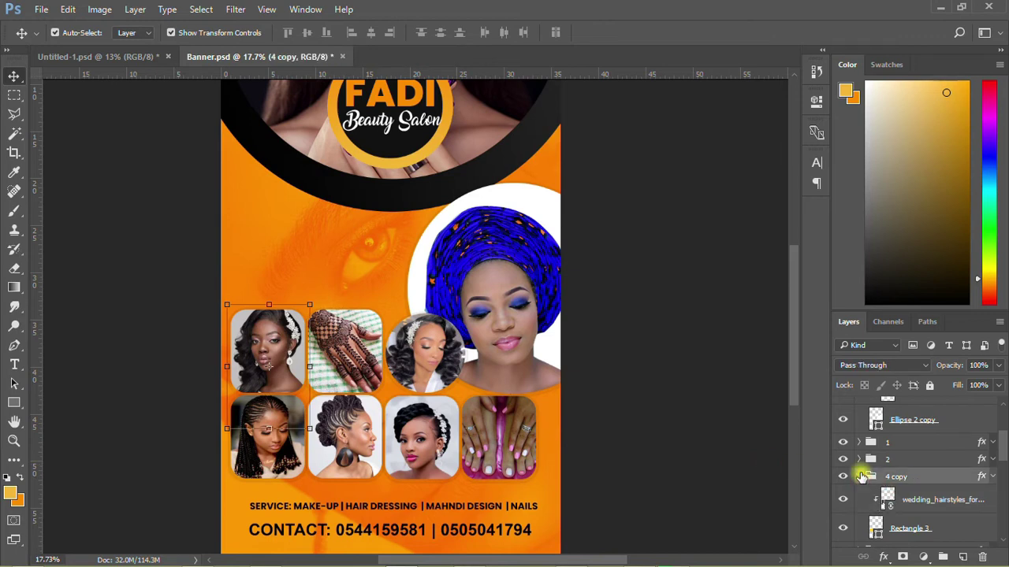
left_click(888, 492)
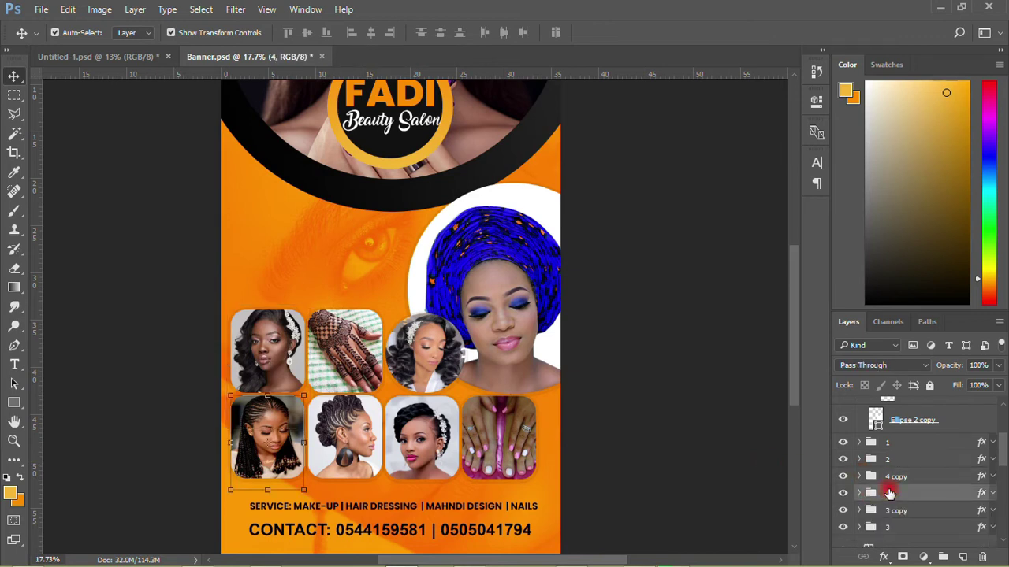
left_click(890, 510)
left_click_drag(891, 513, 891, 468)
left_click(896, 502, "ctrl")
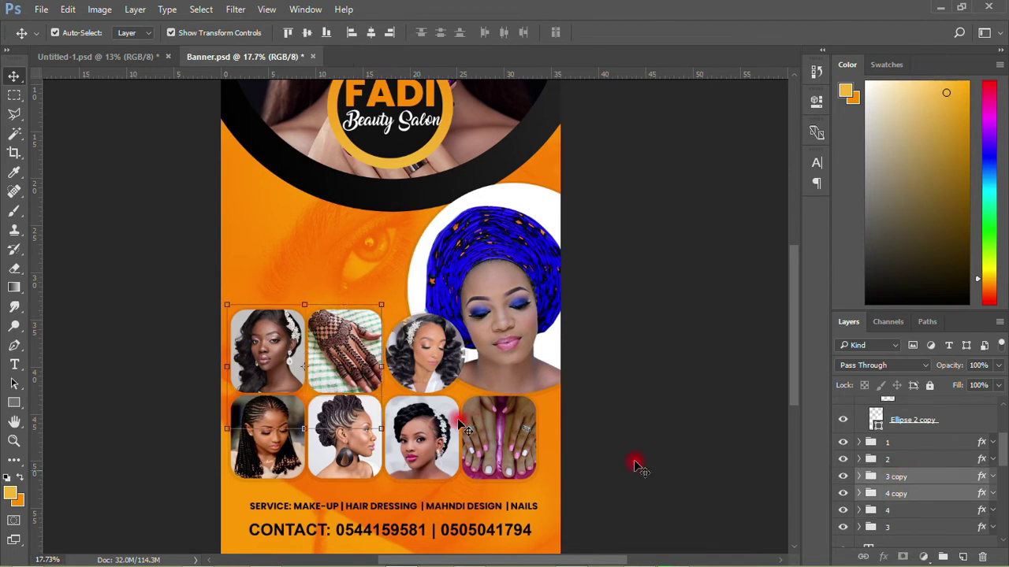
- Move the portrait and henna photos up beside the headwrap, enlarge them slightly and nudge right
left_click_drag(356, 358, 358, 277)
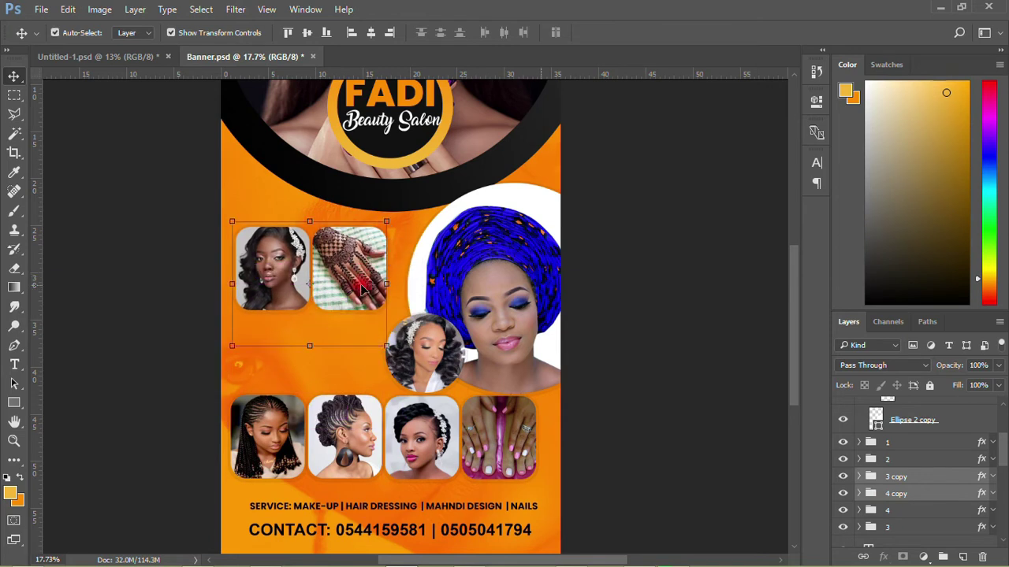
left_click_drag(386, 223, 406, 205)
left_click_drag(362, 272, 369, 289)
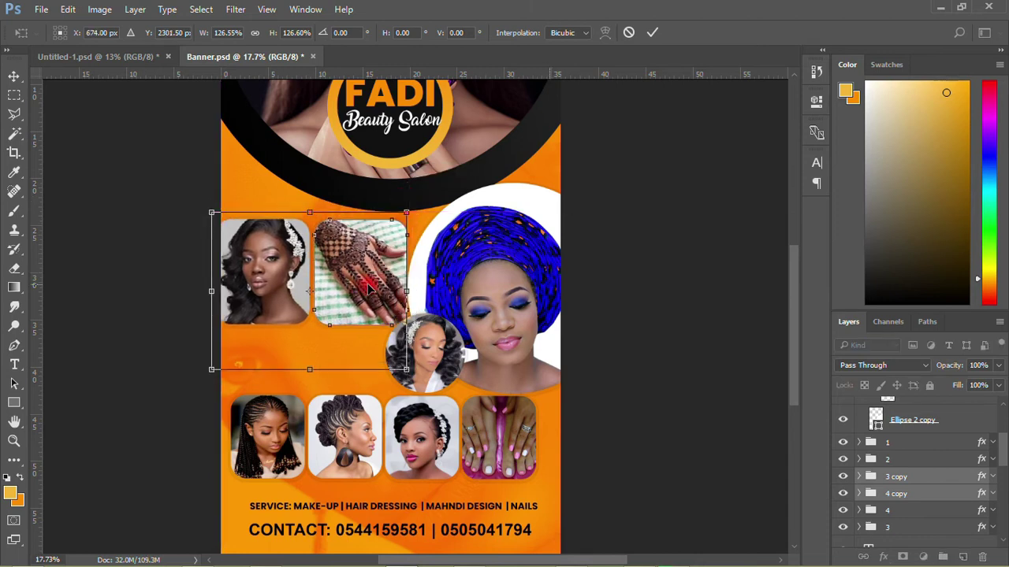
key("Return")
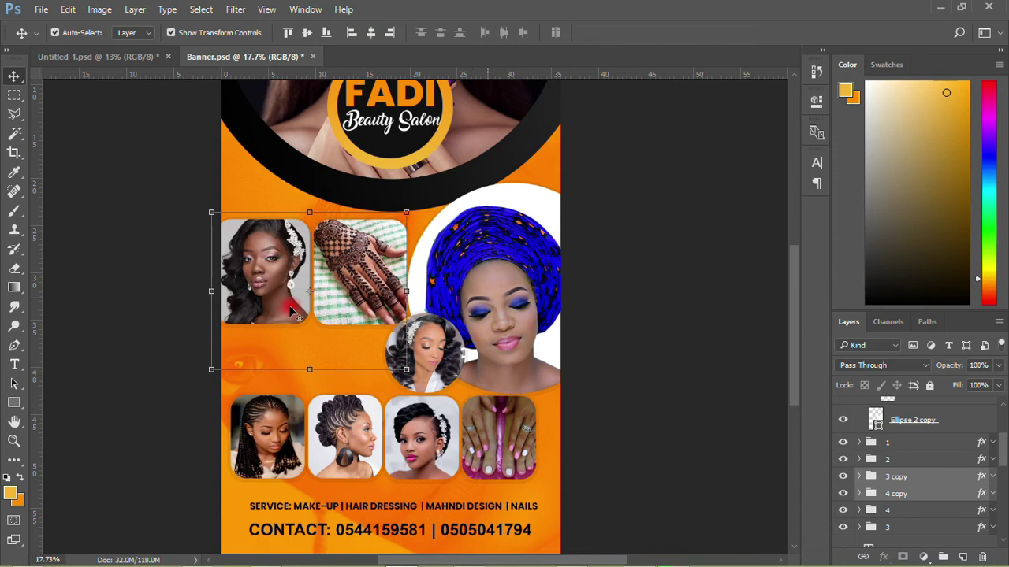
key("shift+Right")
key("shift+Right")
key("shift+Right")
key("shift+Right")
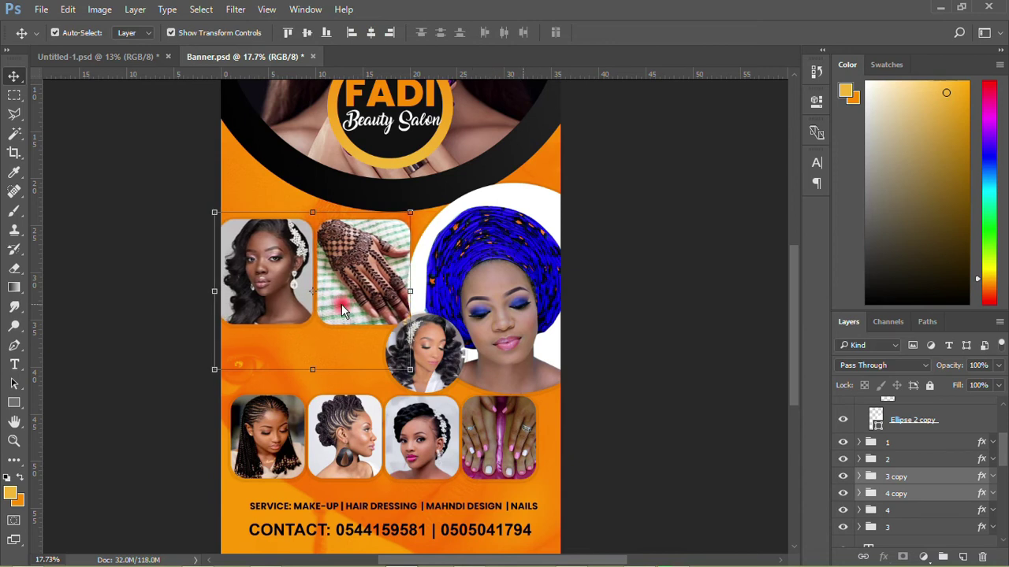
key("shift+Right")
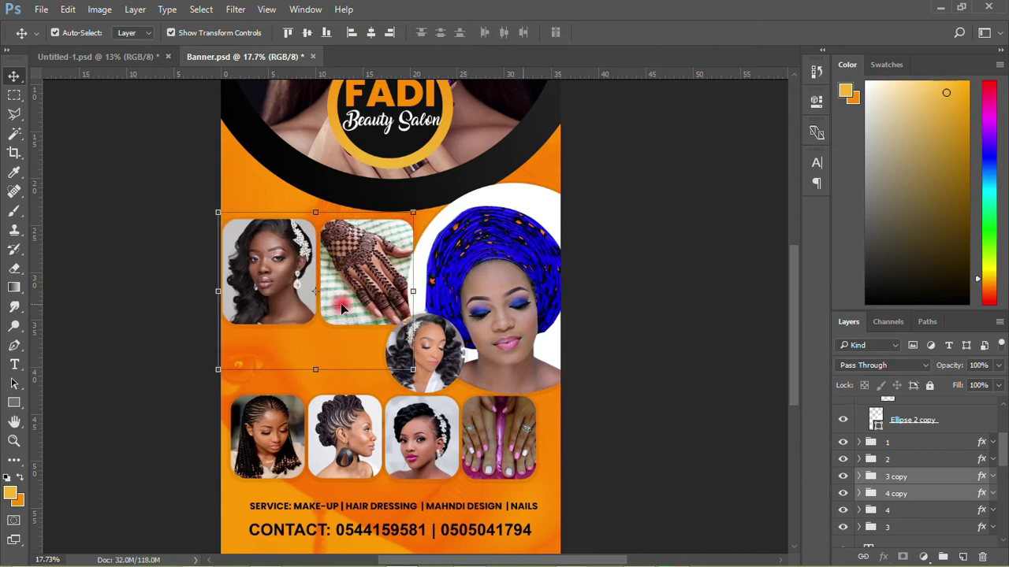
left_click_drag(413, 213, 405, 219)
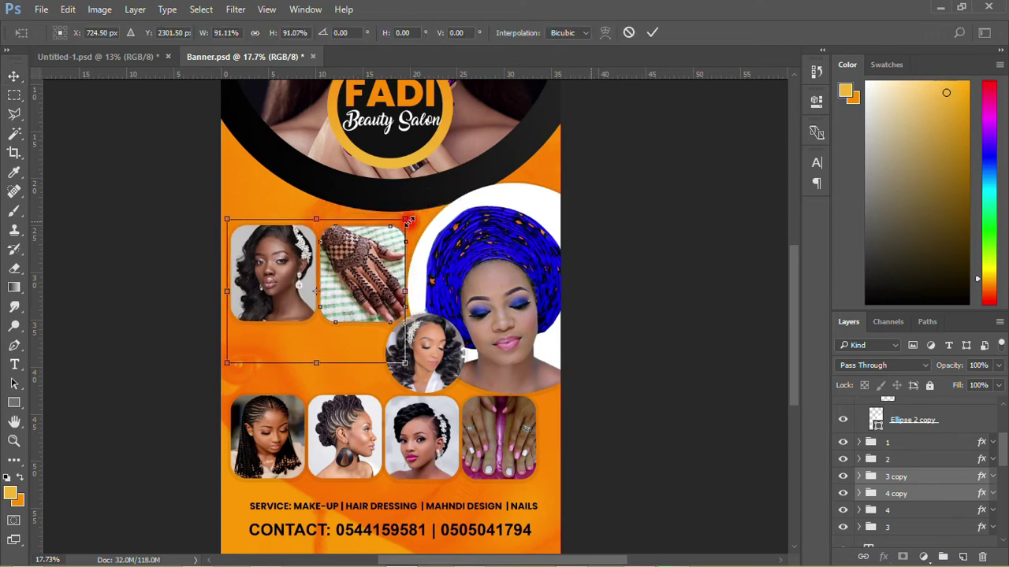
left_click(651, 34)
left_click(644, 244)
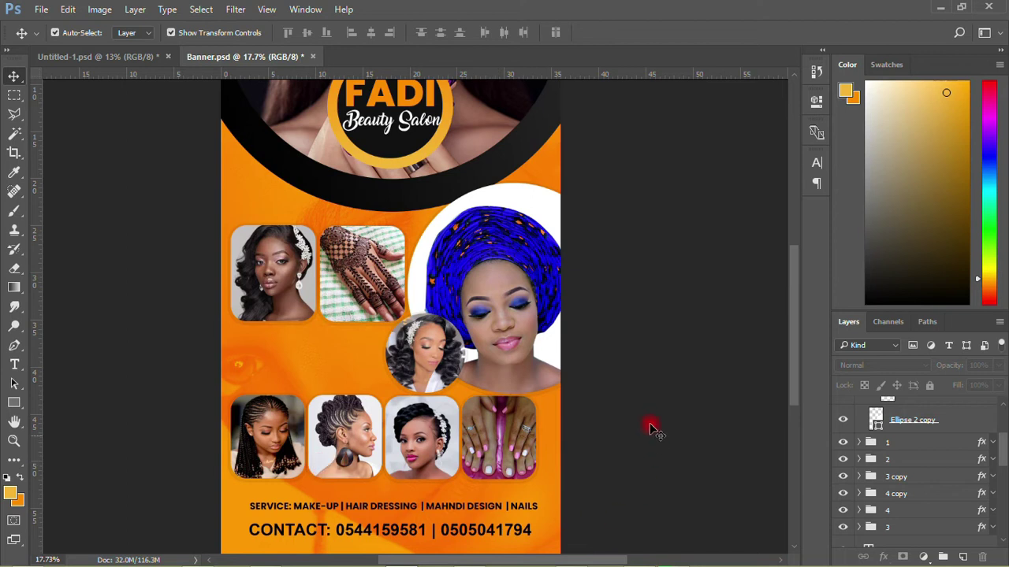
left_click(424, 346)
- Collapse Group 1 and Group 3 with their effect rows, then save Banner.psd with Ctrl+S
scroll(907, 416, "up", 2)
left_click(899, 408)
left_click(859, 406)
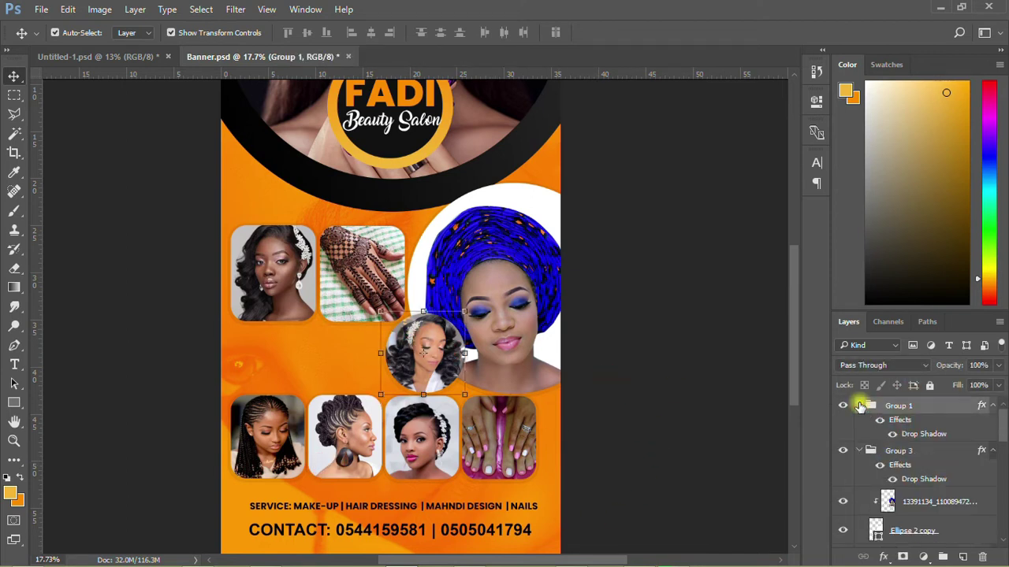
left_click(992, 405)
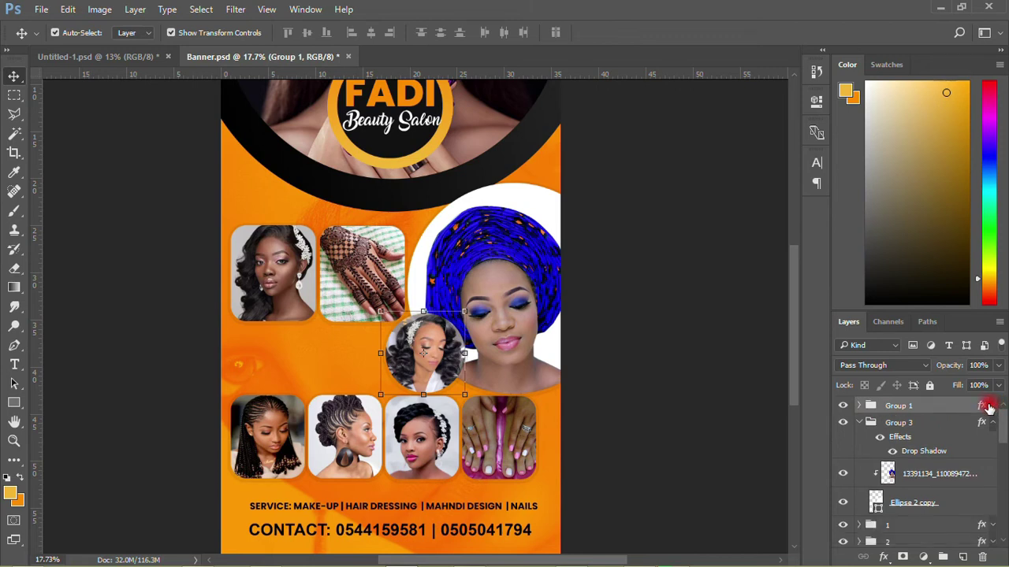
left_click(992, 424)
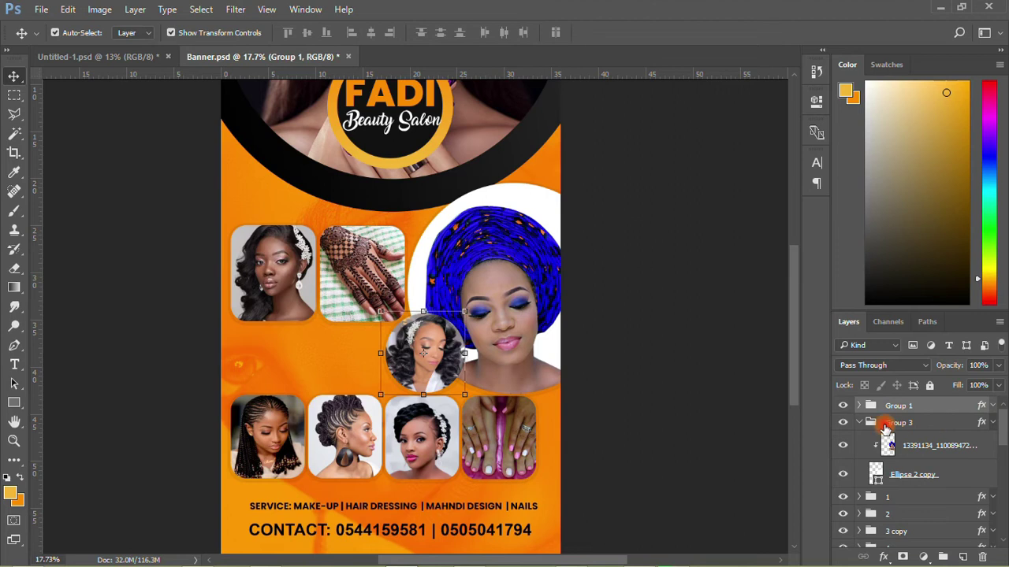
left_click(867, 424)
left_click(861, 423)
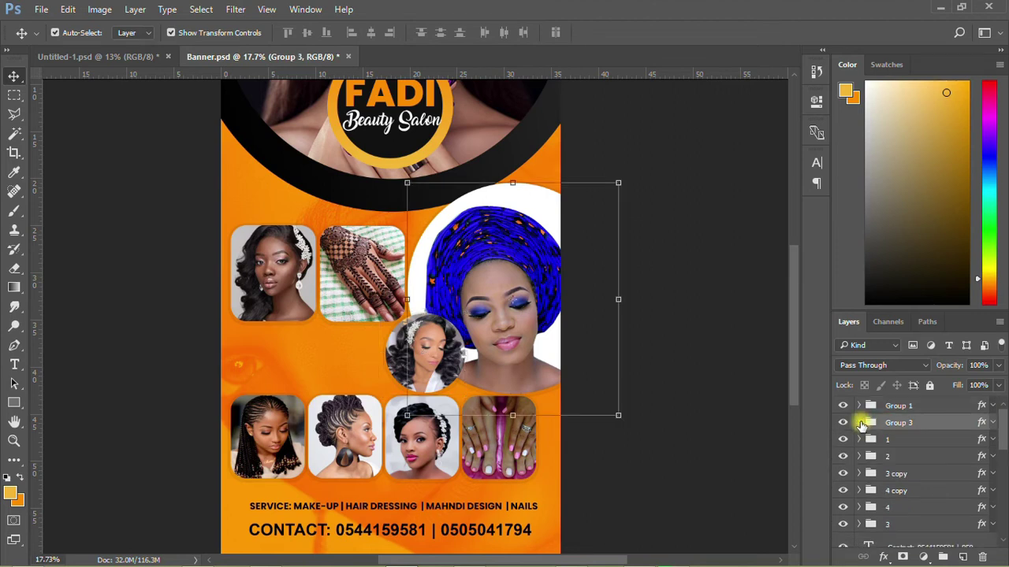
left_click(749, 338)
key("ctrl+s")
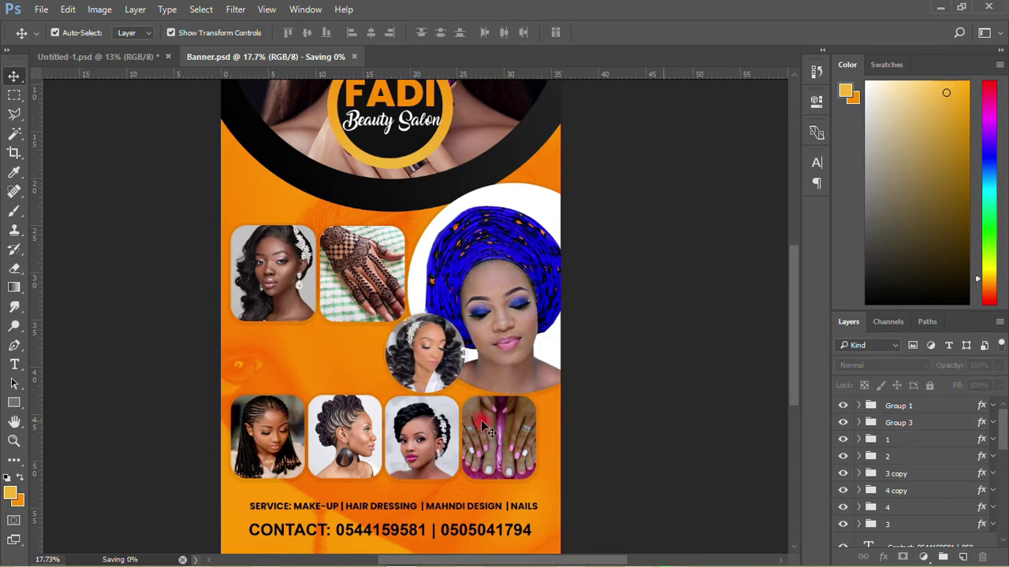
- Select groups 3 and 4 holding the two braided-hair photos
left_click(338, 435)
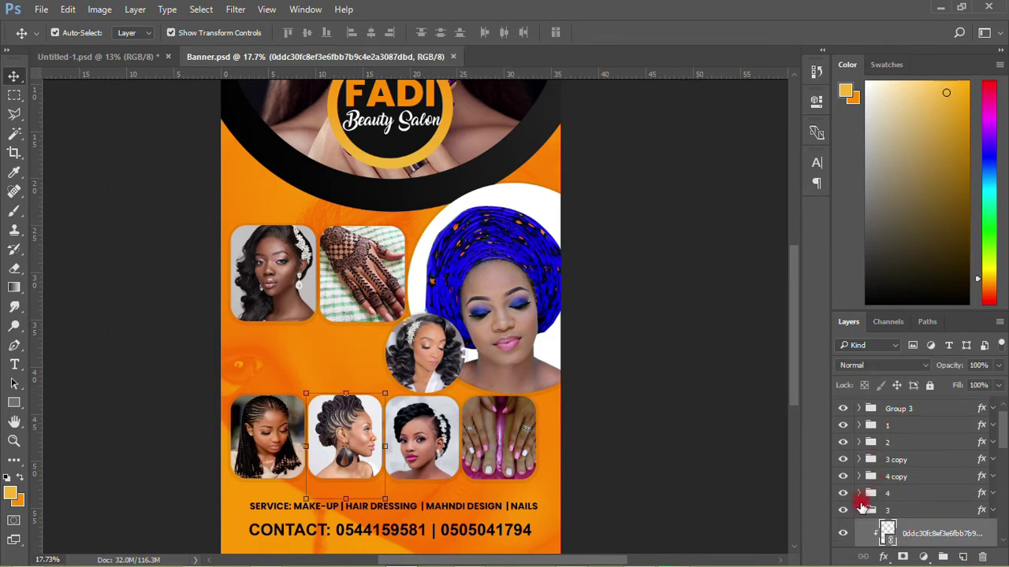
left_click(859, 510)
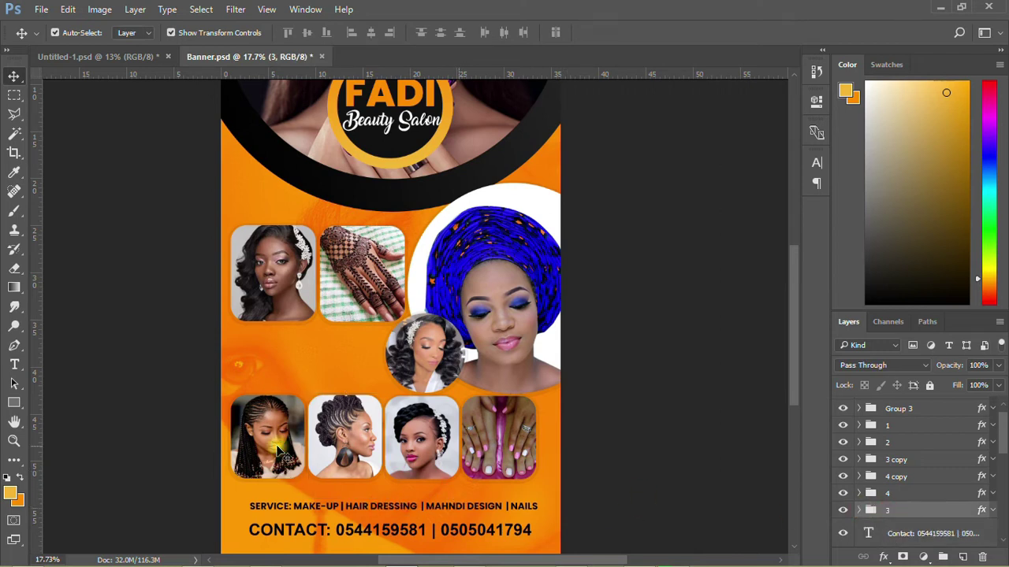
left_click(306, 455)
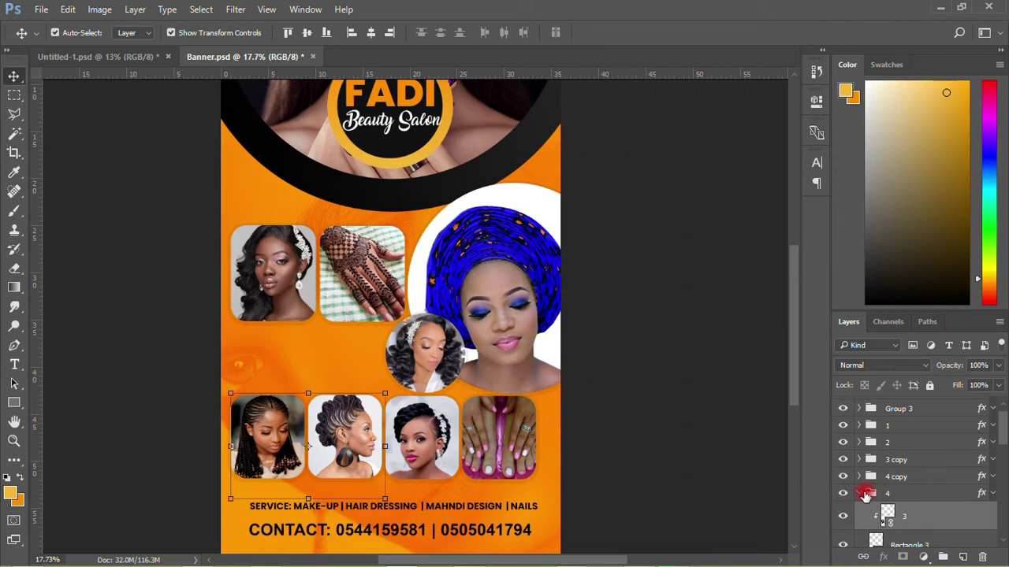
left_click(860, 493)
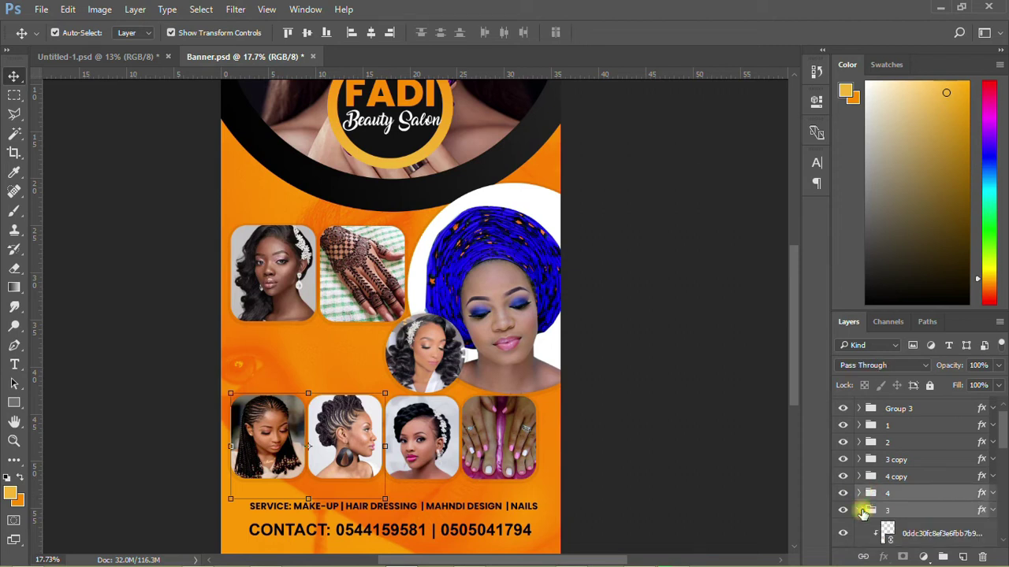
left_click(860, 510)
- Move the braids photos up under the portrait pair, scale them to about 117% and nudge right
left_click_drag(323, 446, 357, 375)
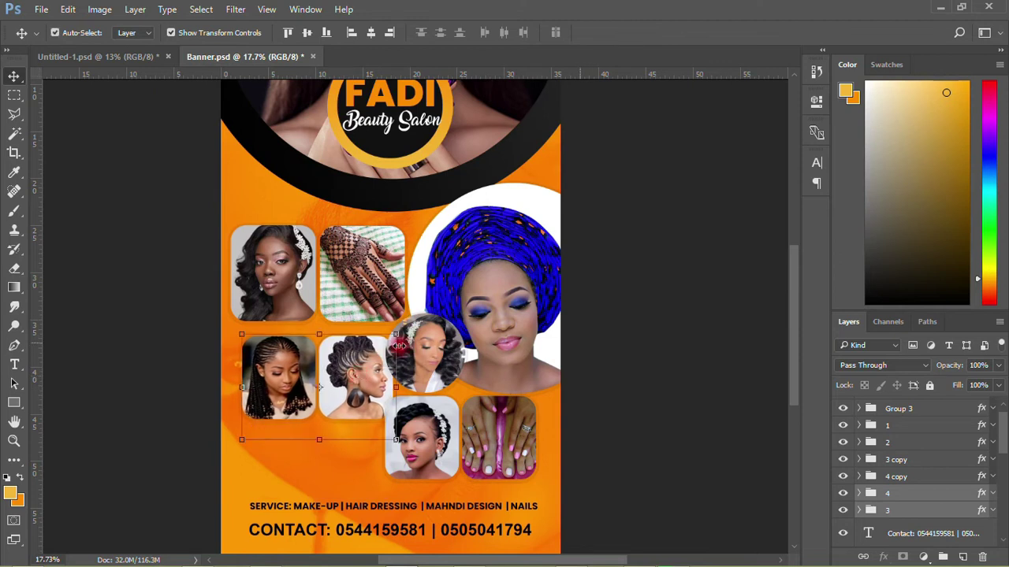
left_click_drag(398, 335, 410, 322)
key("Right")
key("Right")
key("Right")
key("Right")
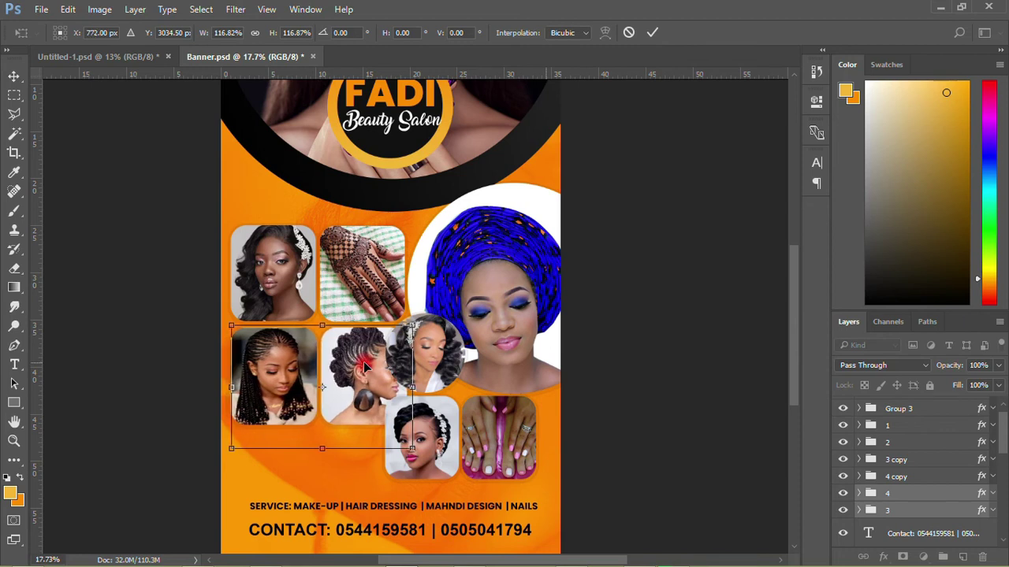
left_click(652, 32)
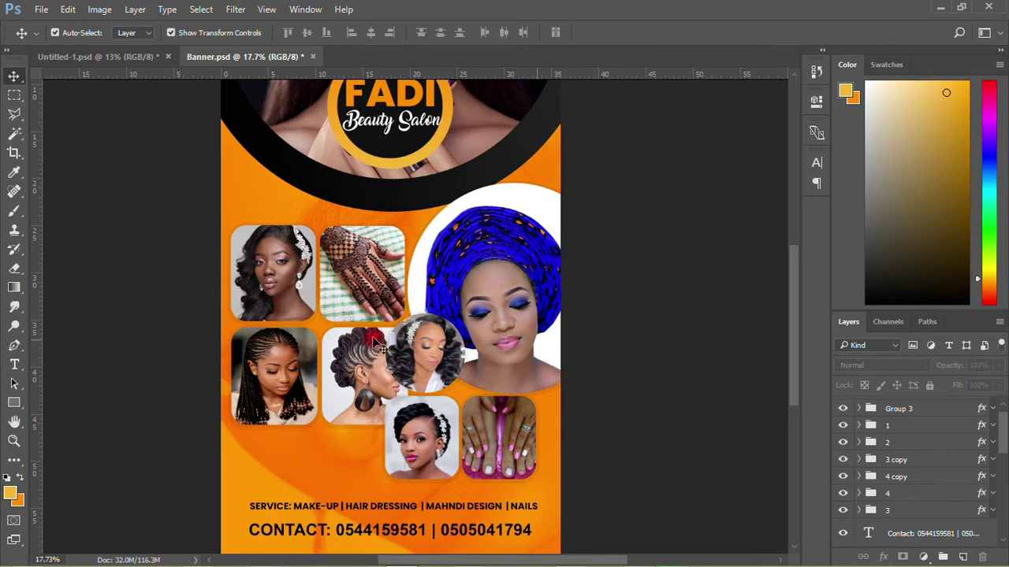
left_click(429, 348)
scroll(953, 439, "up", 1)
- Move the small round hairstyle photo in Group 1 up over the headwrap portrait
left_click(893, 407)
left_click(859, 406)
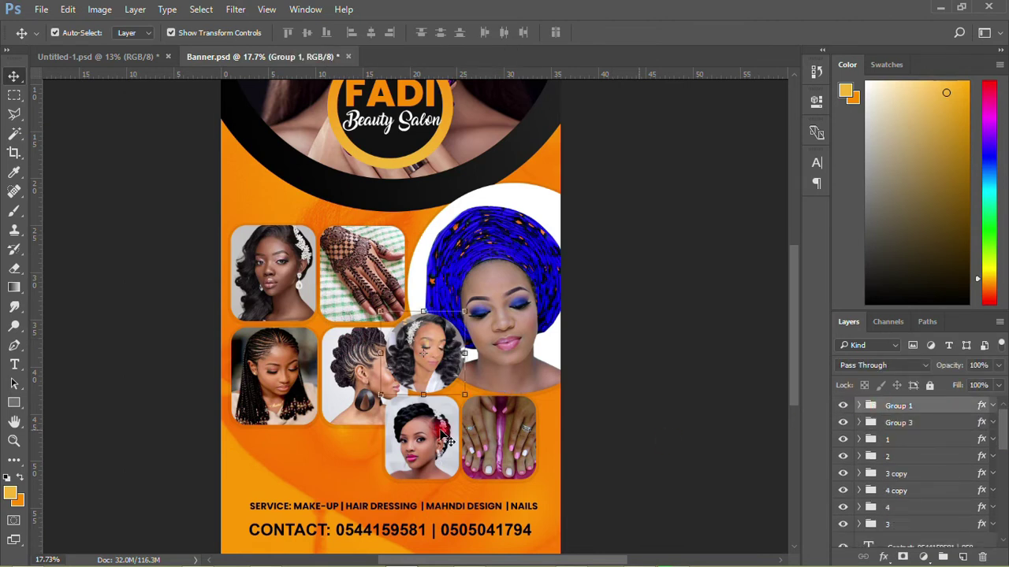
left_click_drag(473, 370, 508, 277)
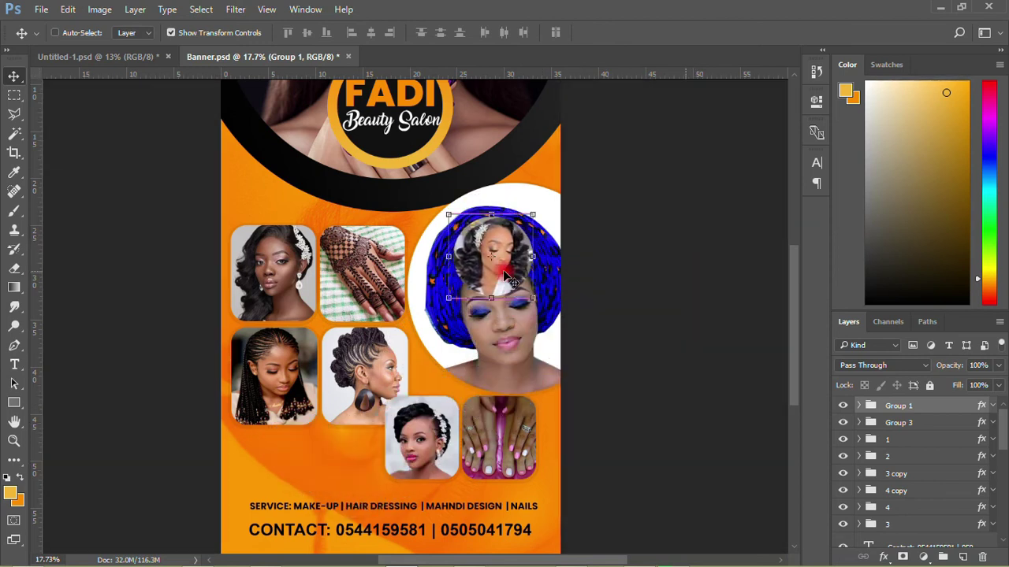
left_click(636, 412, "ctrl")
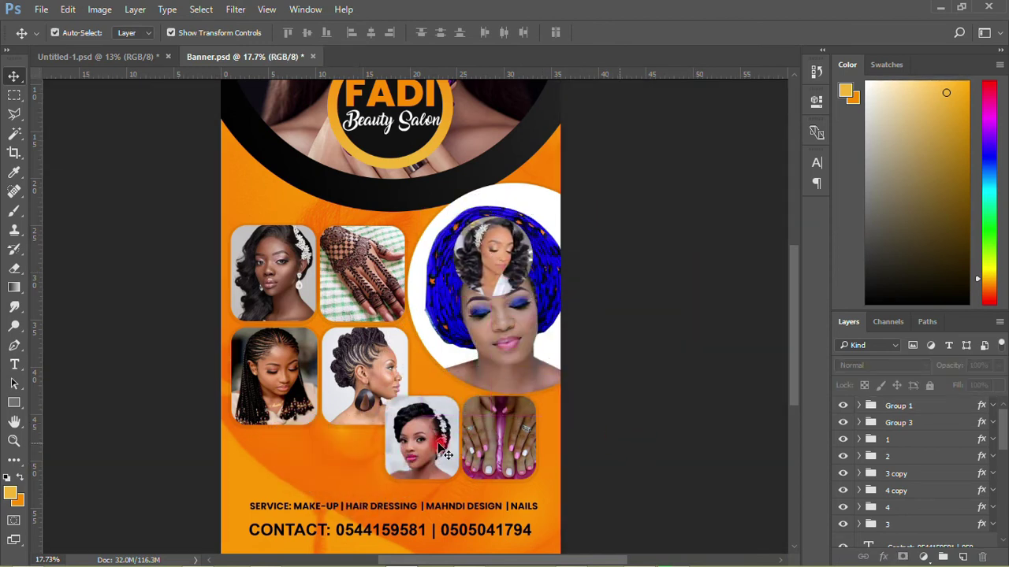
- Move the nails and short-hair portrait photos left and down under the braids pair, then save
left_click(888, 441)
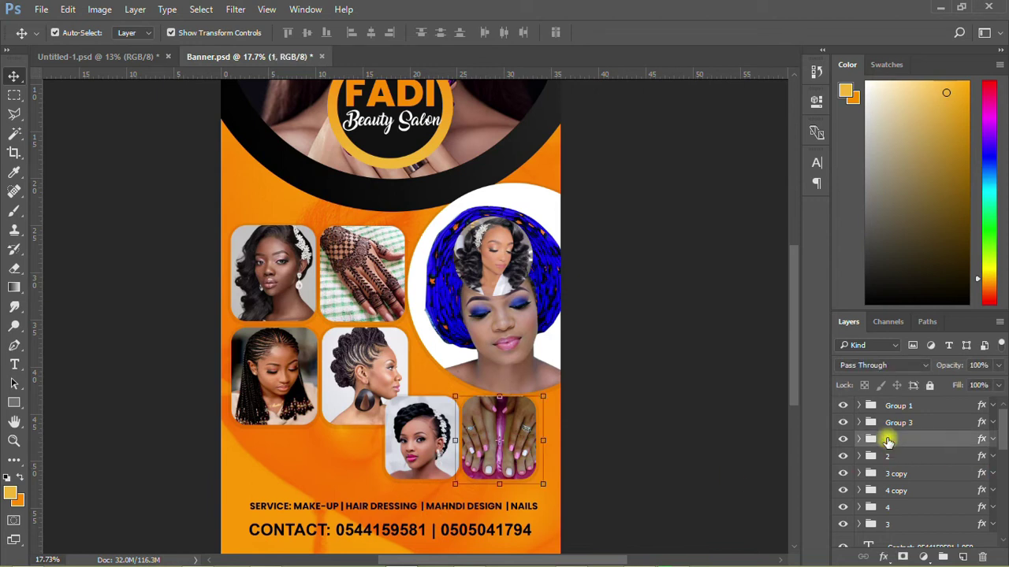
left_click(888, 456, "shift")
left_click_drag(504, 457, 360, 484)
left_click(106, 363)
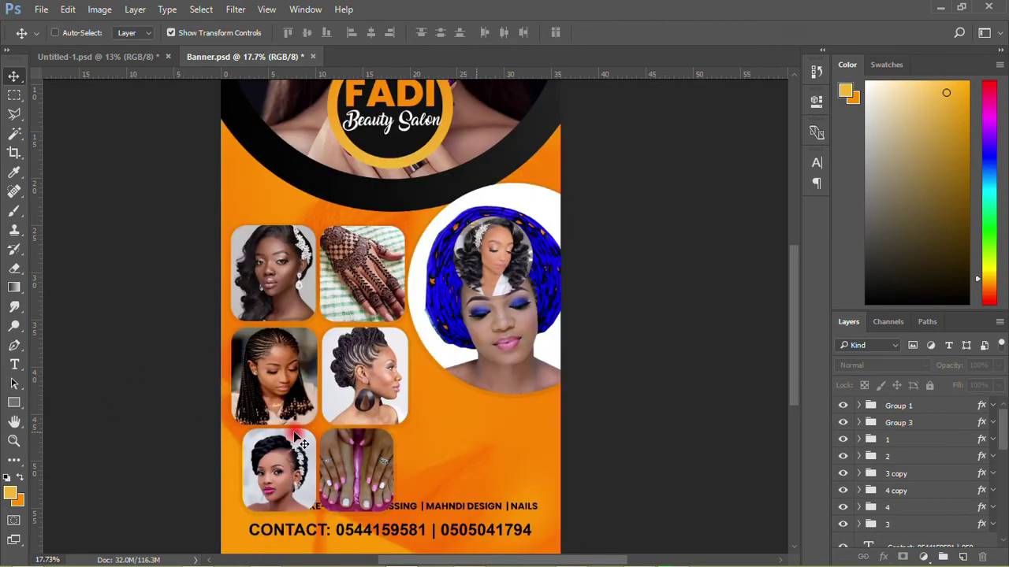
key("ctrl+s")
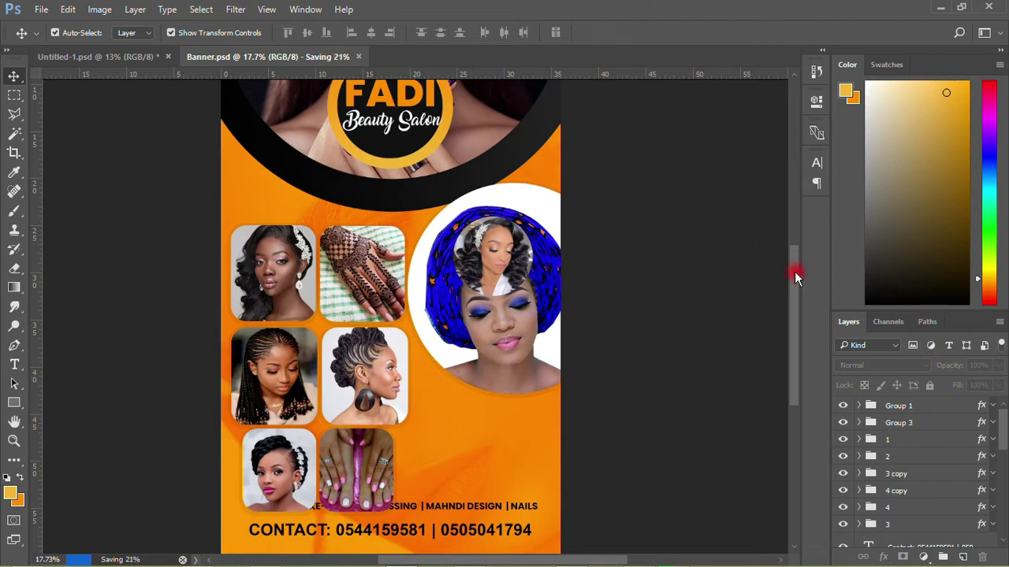
left_click_drag(795, 272, 795, 235)
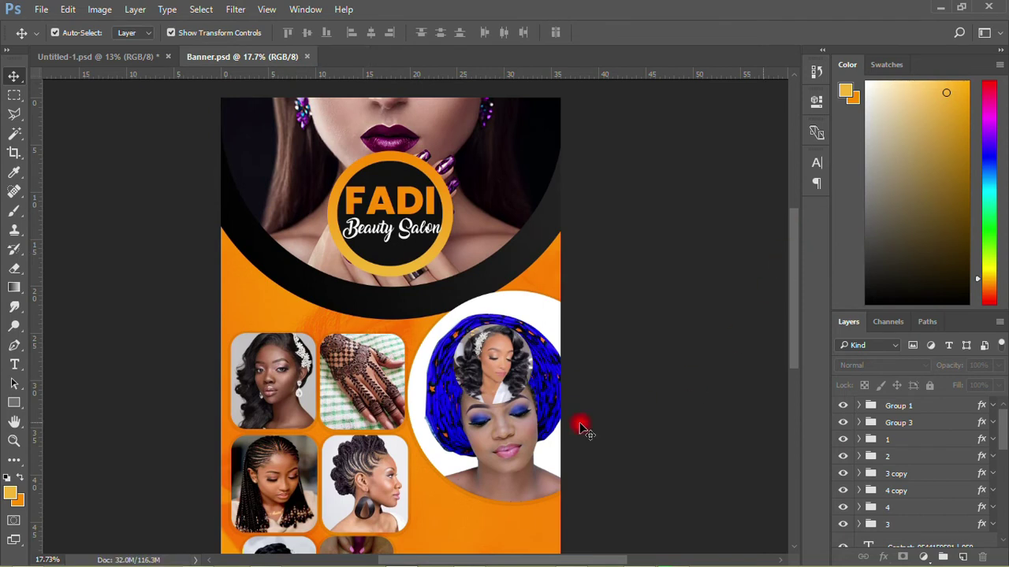
left_click(114, 56)
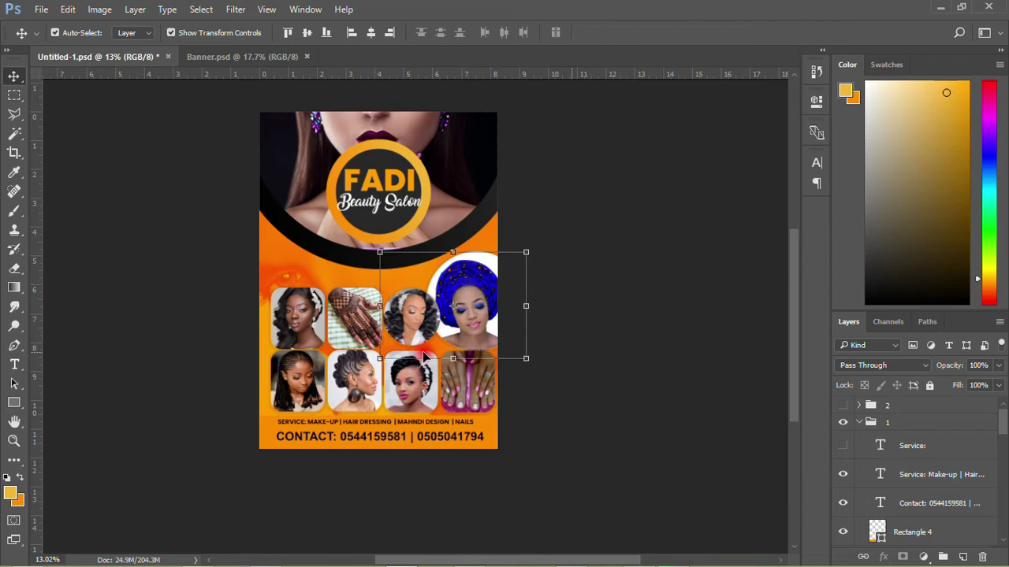
left_click(209, 57)
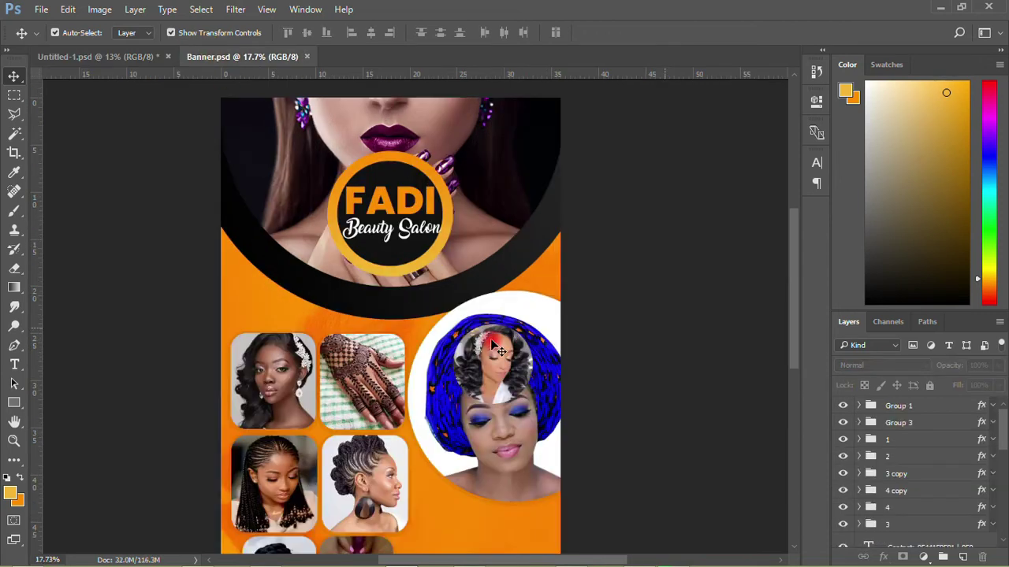
scroll(268, 306, "down", 3)
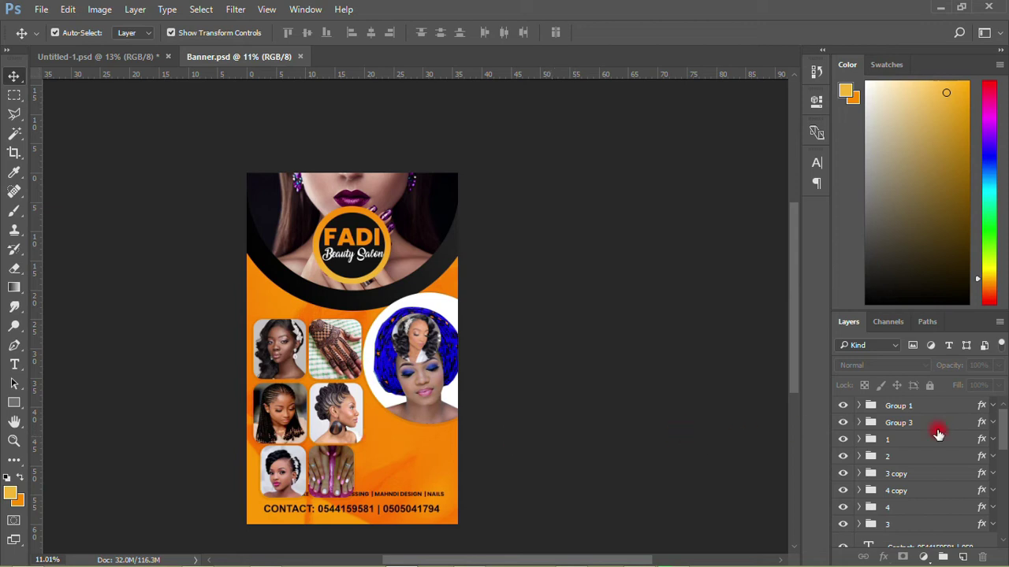
left_click(890, 421)
left_click(893, 440)
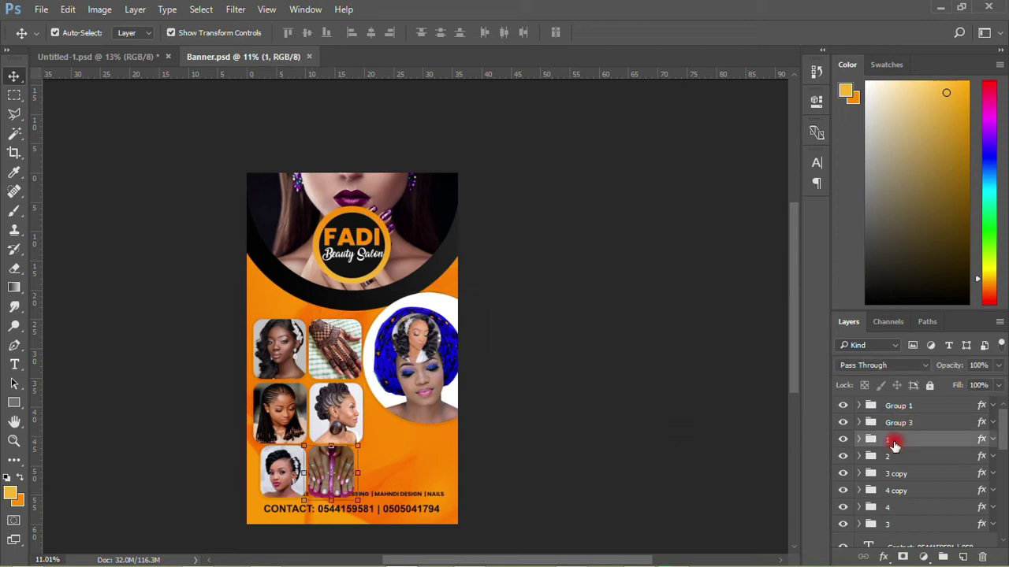
- Select collage groups 1 through 3 and nudge them up twice with Shift+Up
scroll(894, 446, "down", 1)
scroll(893, 446, "down", 2)
left_click(890, 475, "shift")
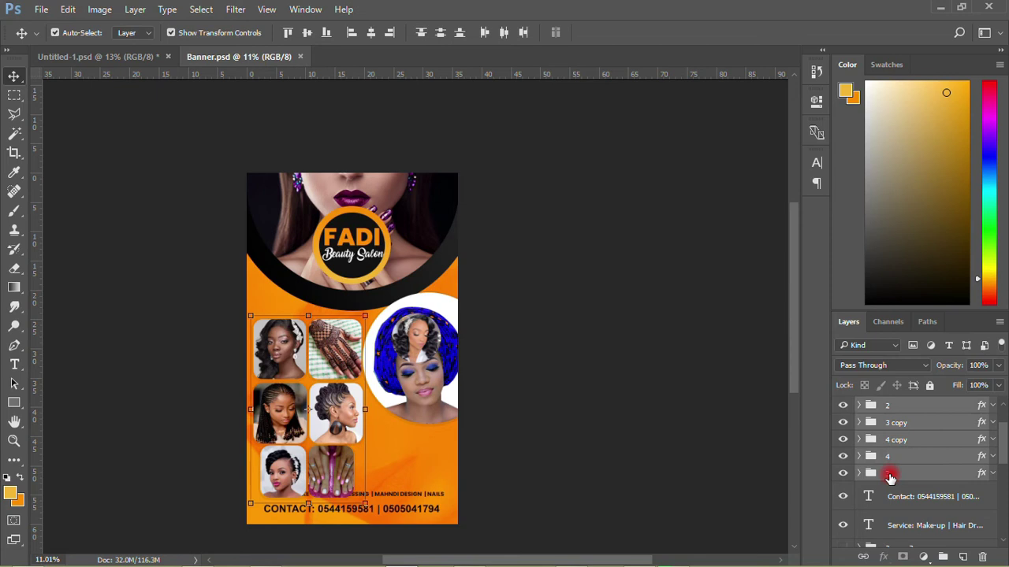
scroll(888, 477, "up", 1)
key("shift+Up")
key("shift+Up")
key("shift+Up")
key("shift+Up")
key("shift+Up")
key("shift+Up")
key("shift+Up")
key("shift+Up")
key("shift+Up")
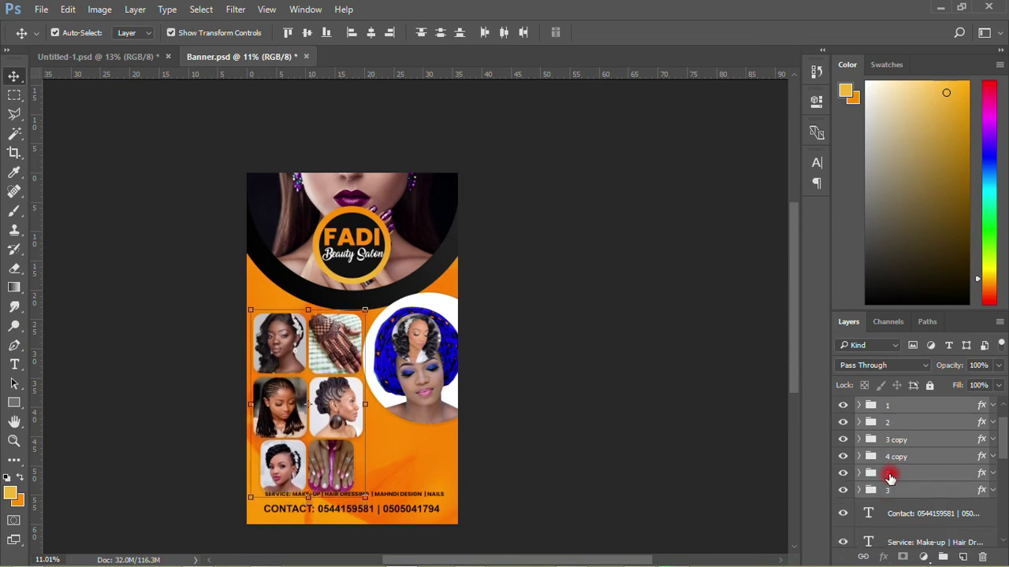
key("shift+Up")
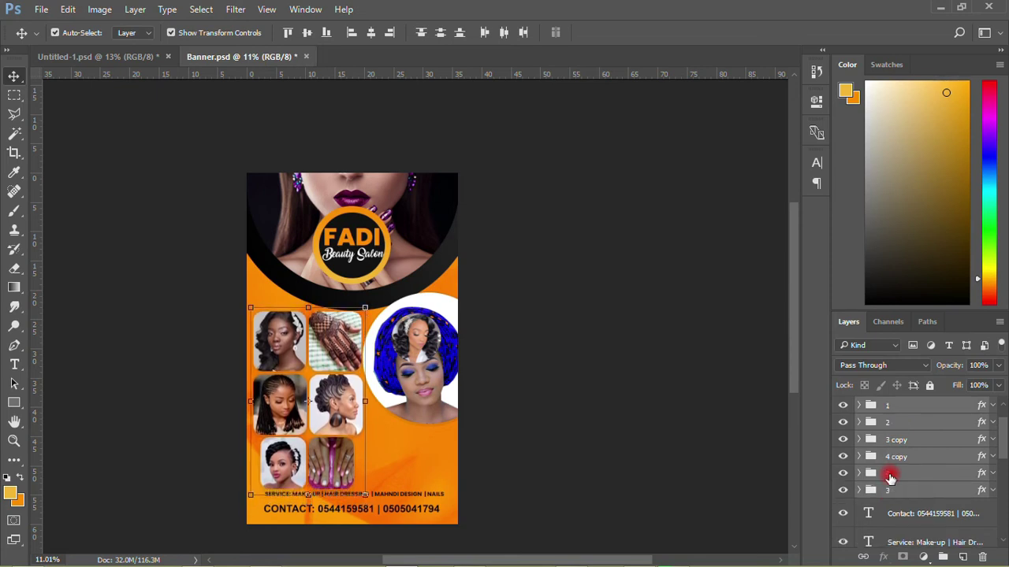
left_click(623, 327)
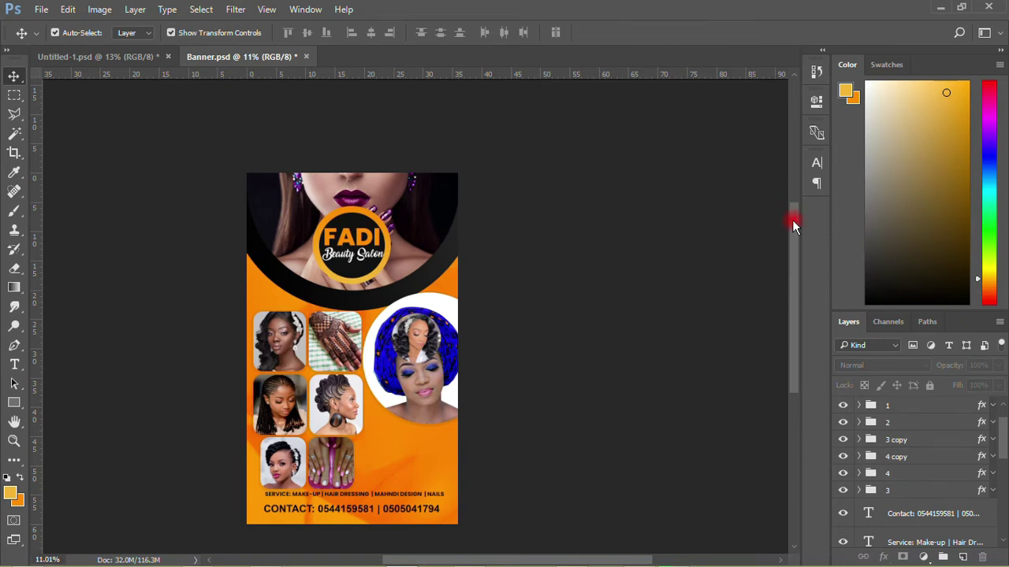
left_click_drag(792, 219, 795, 248)
scroll(237, 434, "up", 2)
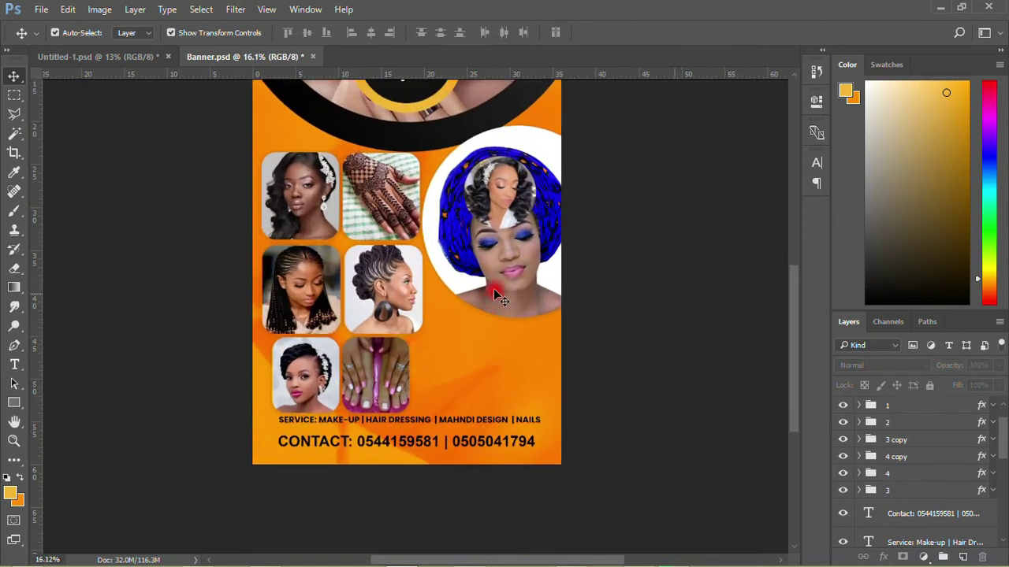
scroll(494, 289, "up", 1)
scroll(351, 323, "up", 1)
scroll(216, 338, "down", 1)
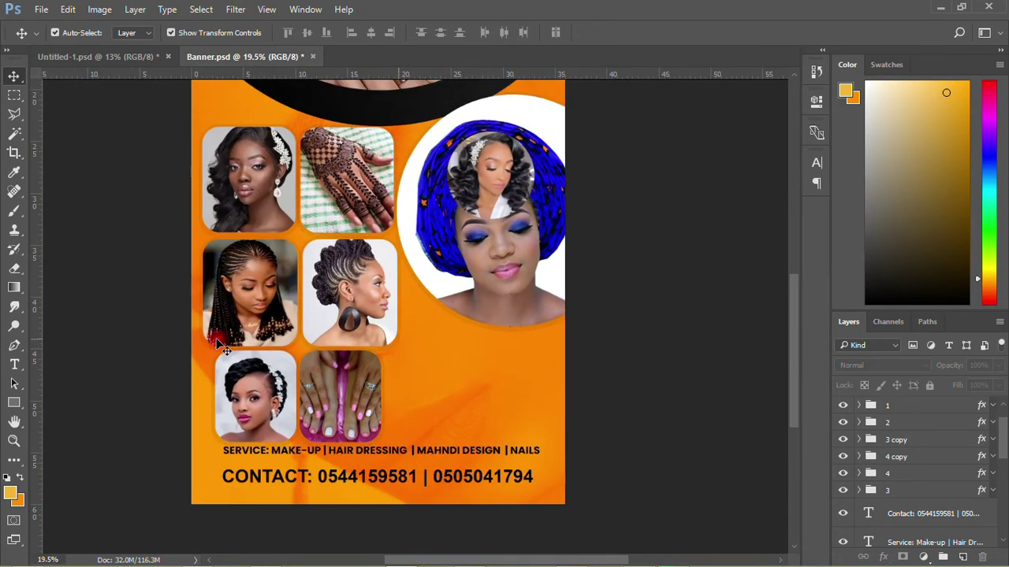
- Draw a rectangle across the banner's bottom filled with orange f38800
left_click(12, 386)
left_click(14, 402)
mouse_move(178, 446)
left_mouse_down()
mouse_move(586, 512)
mouse_move(599, 529)
left_mouse_up()
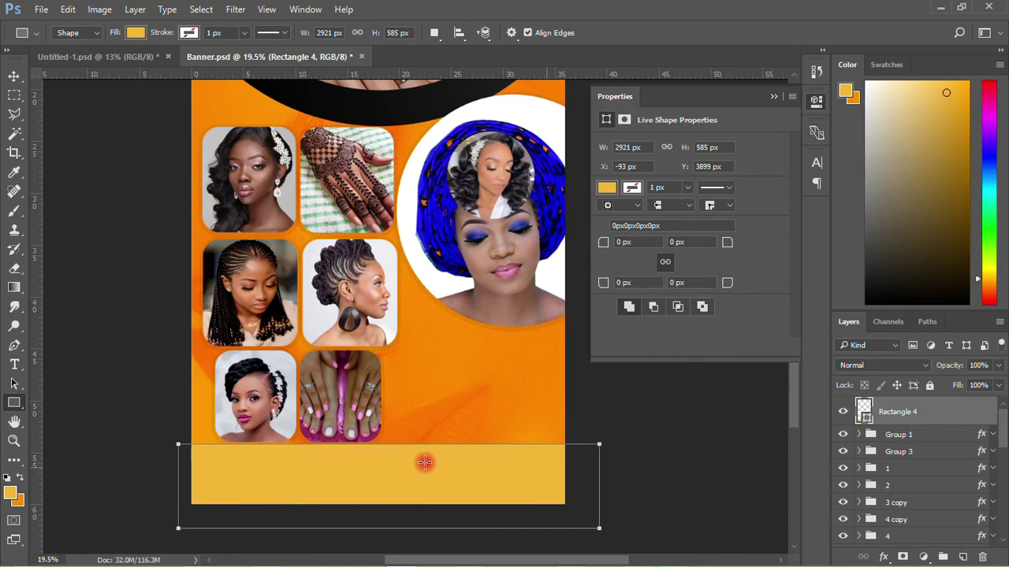
double_click(864, 413)
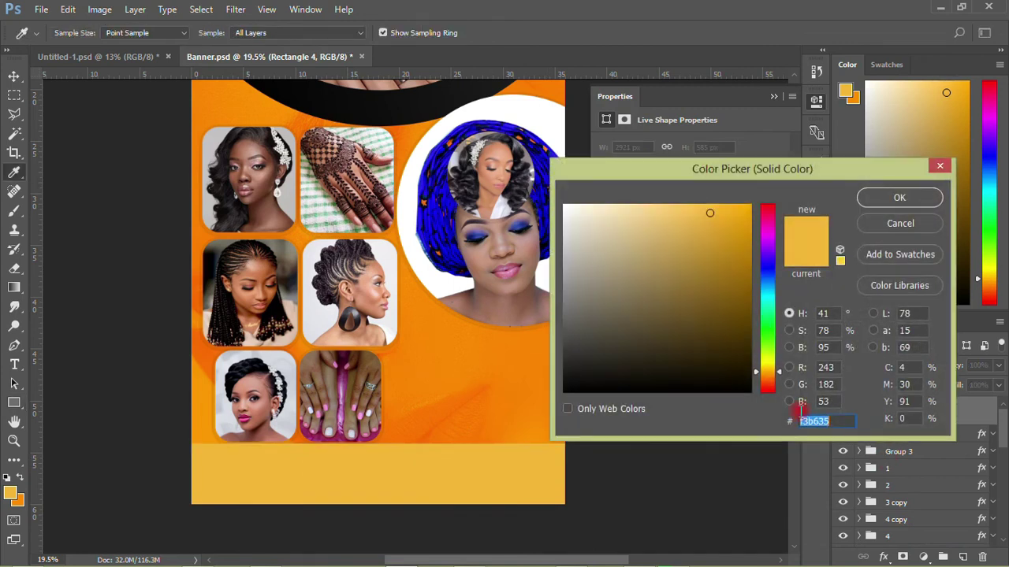
type("f38800")
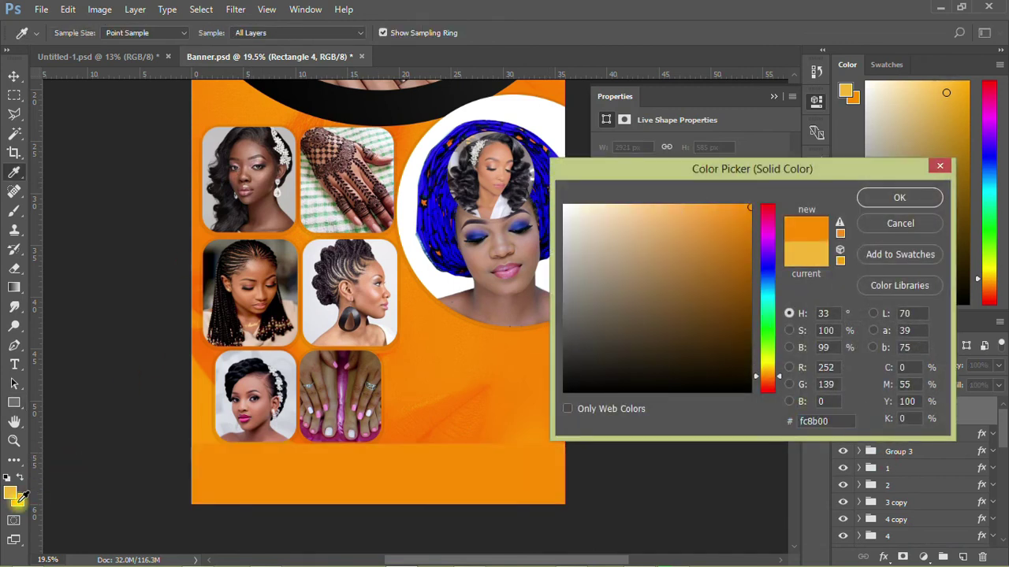
left_click(874, 198)
left_click(818, 101)
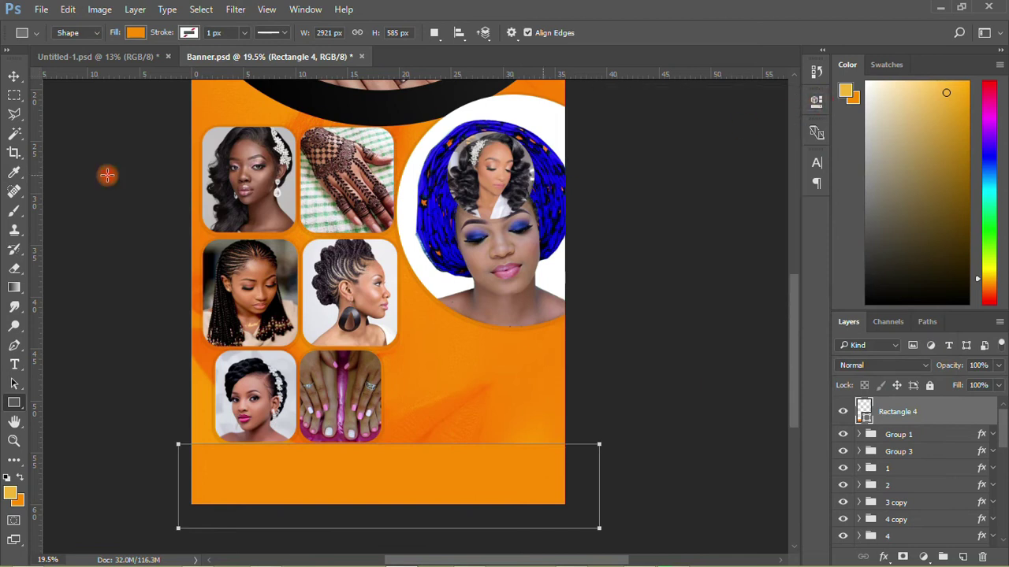
- Put Rectangle 4 beneath the text layers, lower the CONTACT and SERVICE lines, and save
left_click(14, 75)
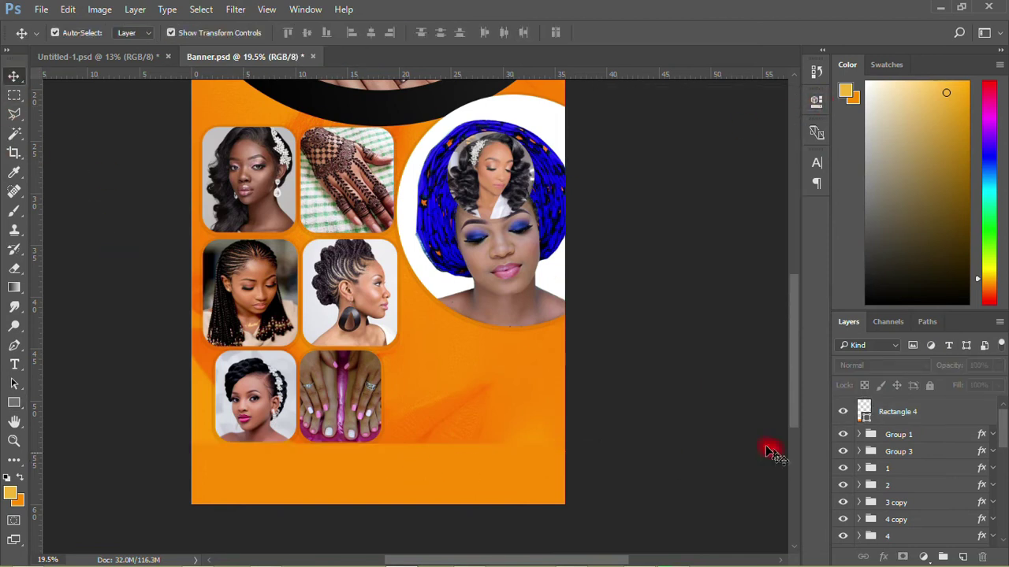
left_click_drag(913, 411, 938, 505)
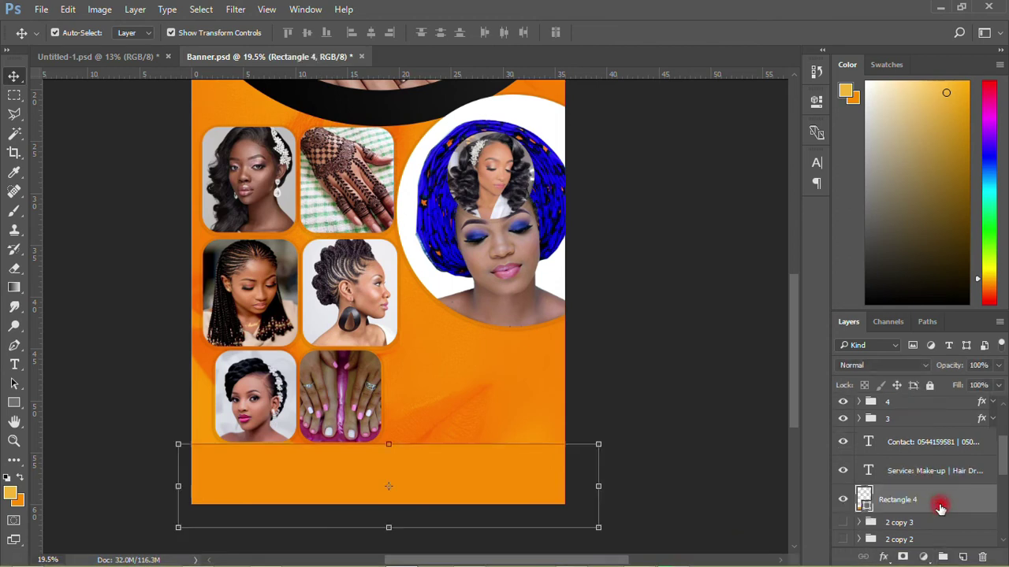
scroll(370, 489, "up", 4)
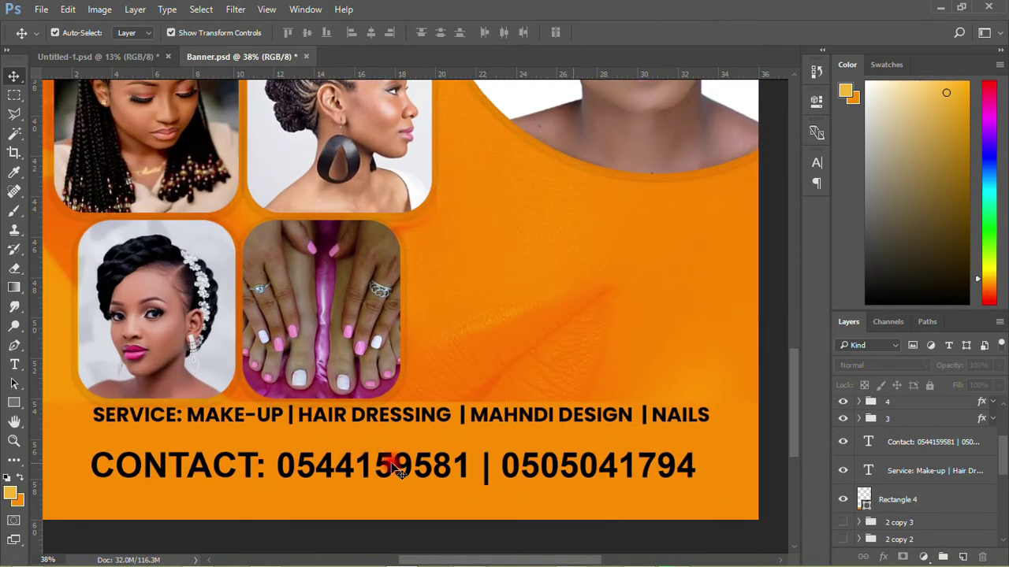
left_click_drag(394, 463, 394, 480)
left_click_drag(420, 416, 421, 430)
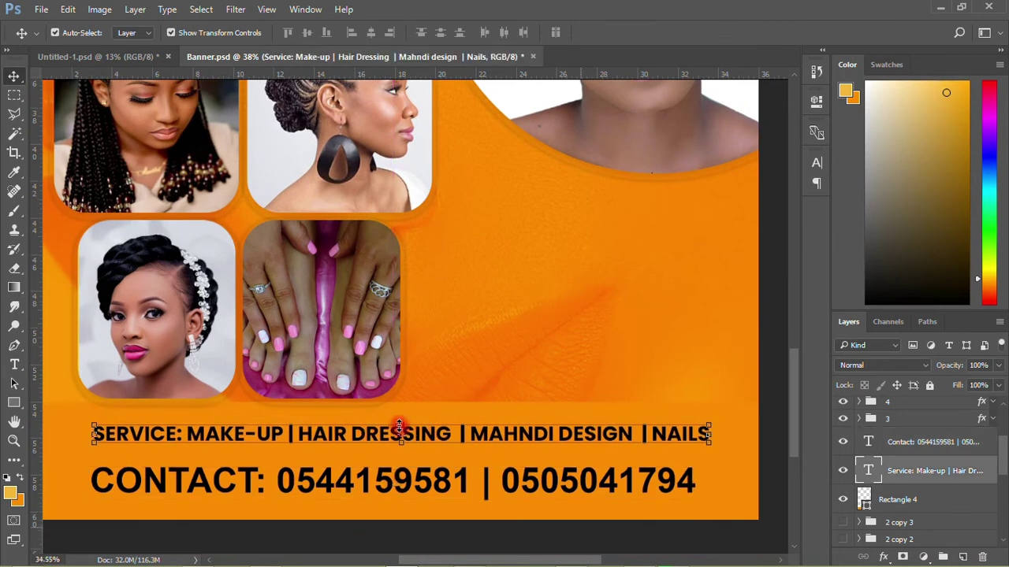
scroll(398, 432, "down", 2)
scroll(398, 432, "down", 1)
left_click(153, 360)
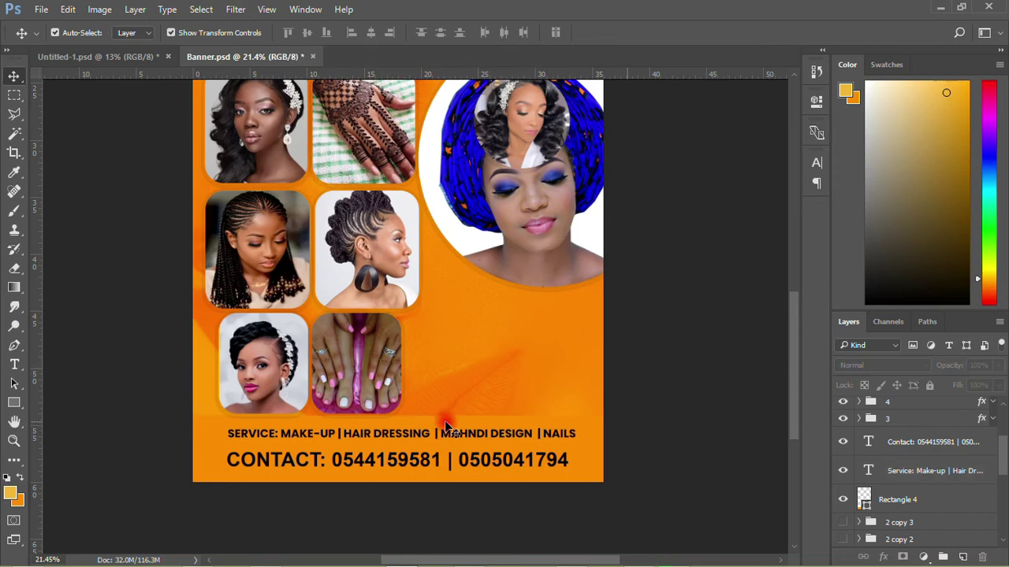
key("ctrl+s")
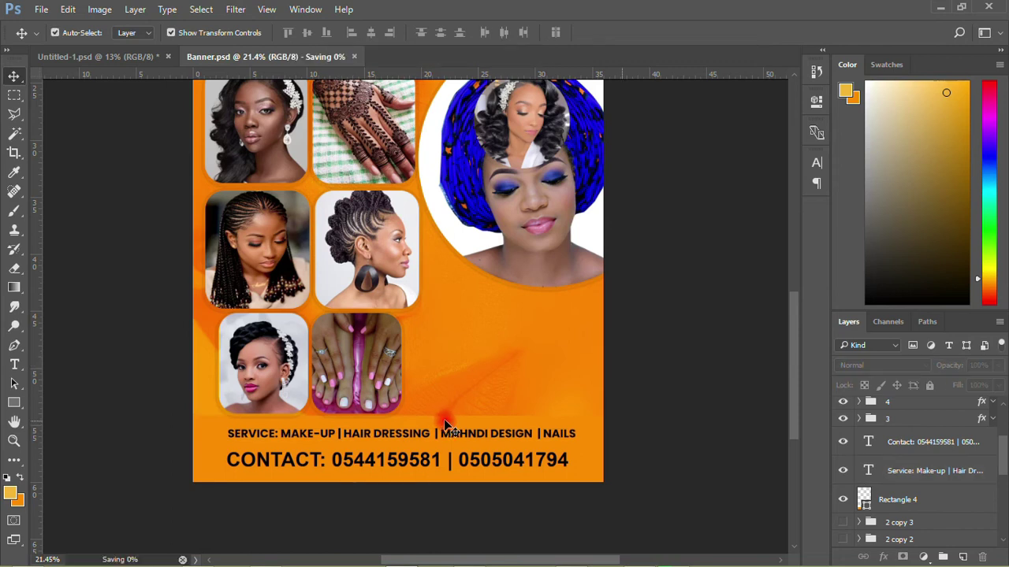
left_click_drag(794, 332, 793, 309)
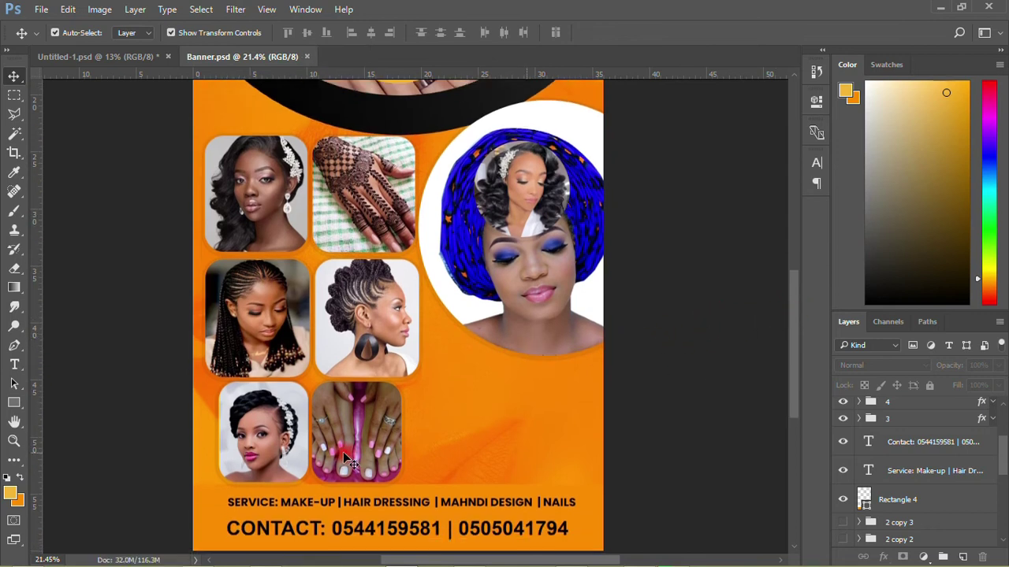
- Select layer groups 1 and 2 holding the bottom-left portrait and nails photos
left_click(298, 445)
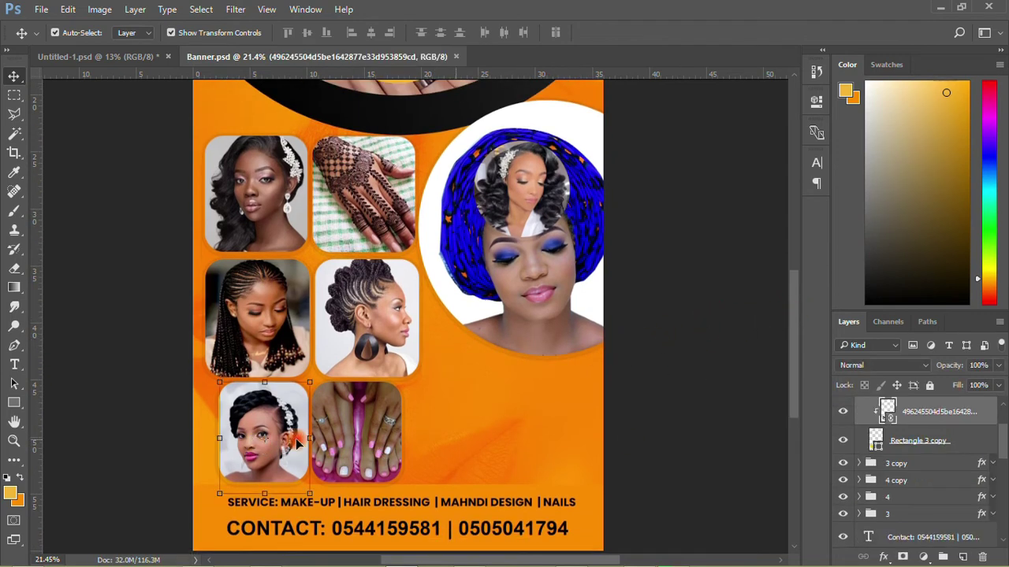
left_click(361, 432)
scroll(881, 447, "up", 2)
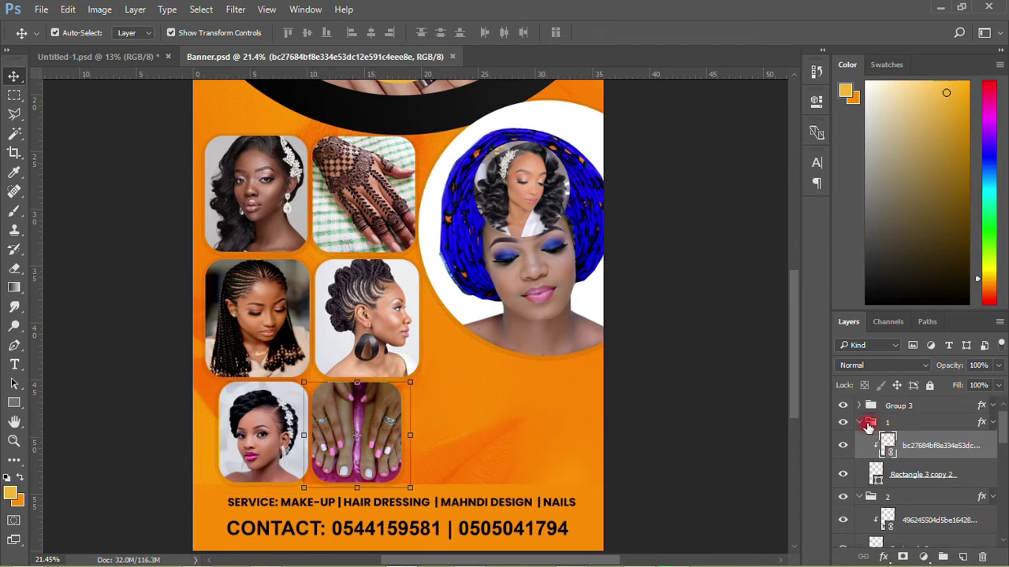
left_click(862, 423)
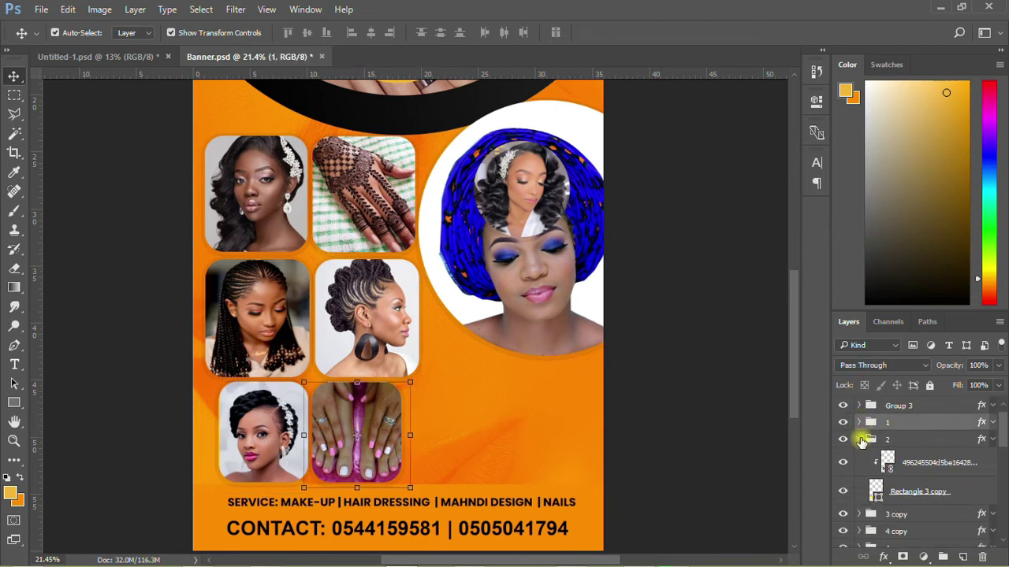
left_click(861, 439)
left_click(898, 438, "shift")
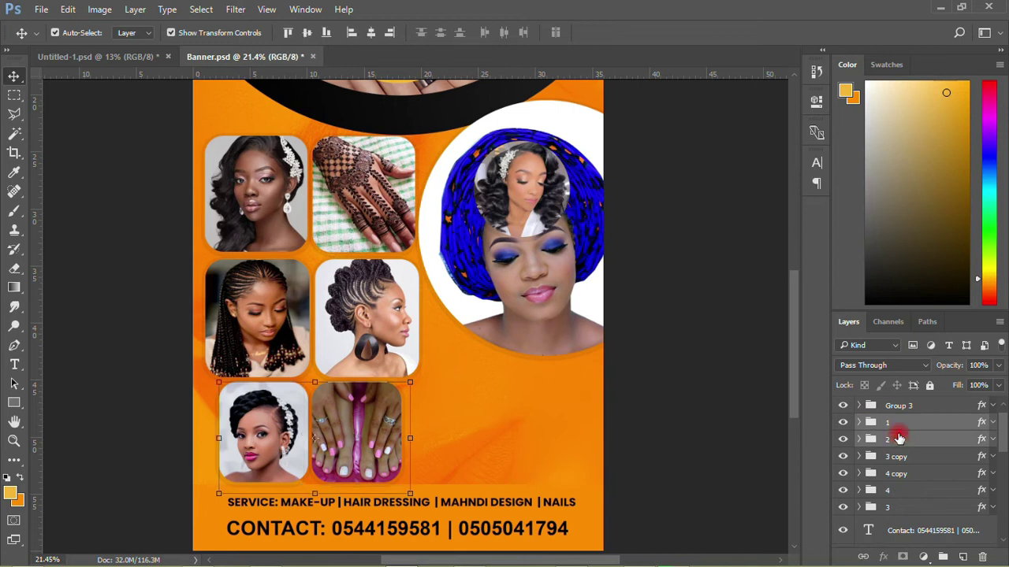
- Duplicate the portrait-and-nails pair with Ctrl+J and move it to the bottom row's right end
key("ctrl+j")
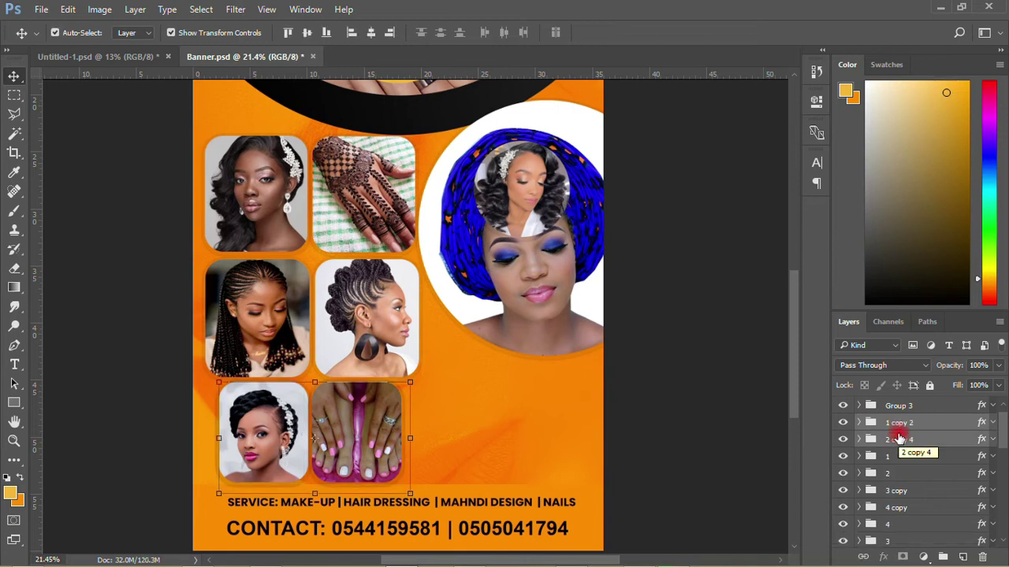
key("shift+Right")
key("shift+Right")
key("shift+Right")
key("shift+Right")
key("shift+Right")
key("shift+Right")
key("shift+Right")
key("shift+Right")
key("shift+Right")
key("shift+Right")
key("shift+Right")
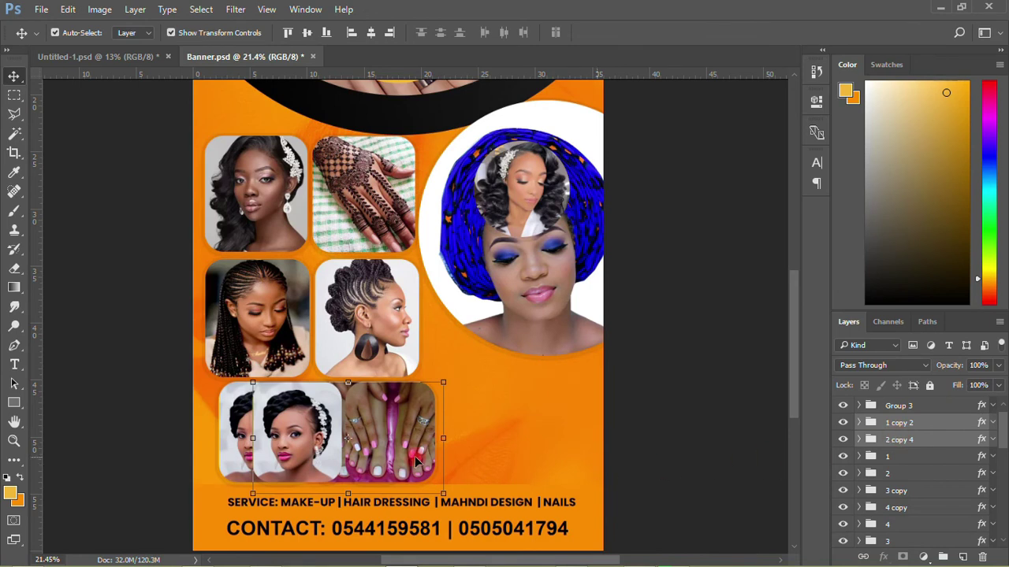
left_click_drag(401, 443, 550, 438)
left_click(645, 394)
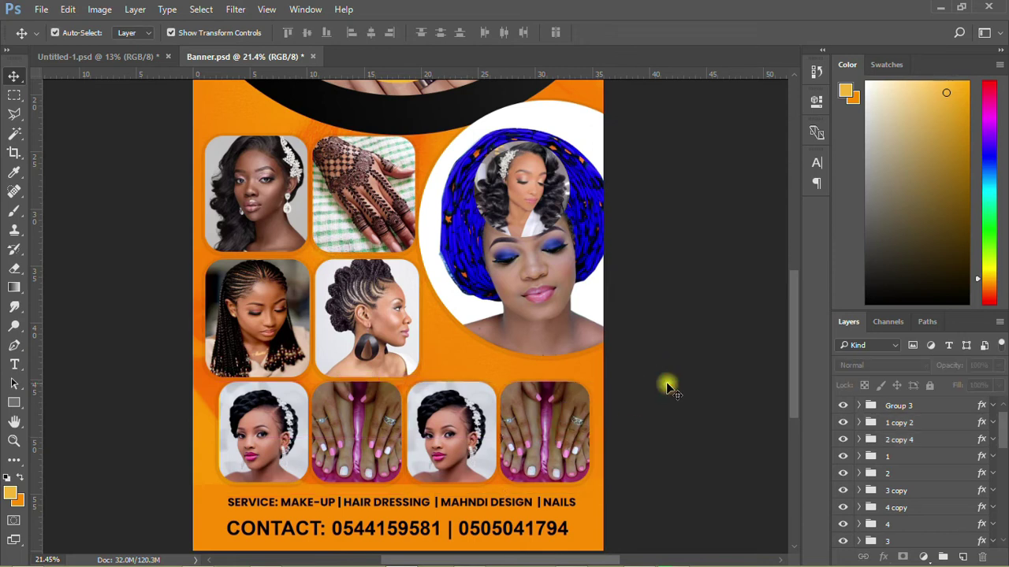
left_click(478, 425)
- Delete the third bottom-row photo and place the linked braided-hairstyle screenshot over its yellow frame
key("Delete")
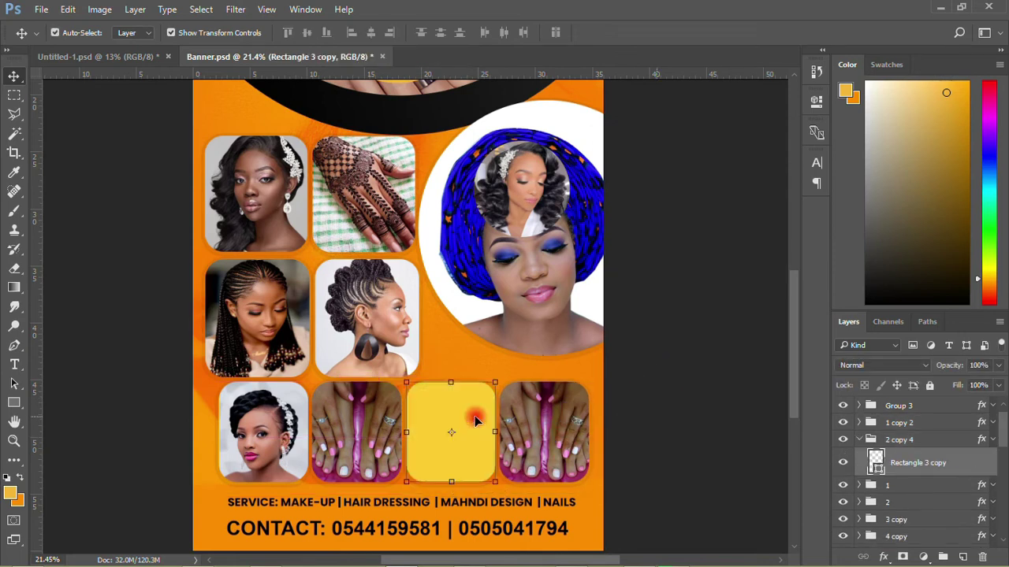
left_click(39, 9)
left_click(86, 299)
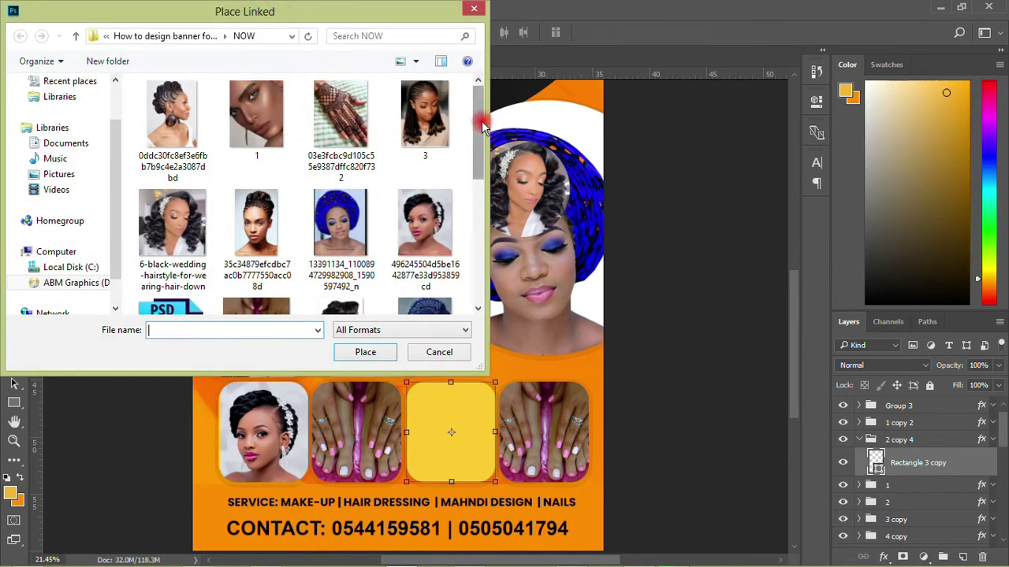
left_click_drag(476, 128, 461, 225)
double_click(172, 251)
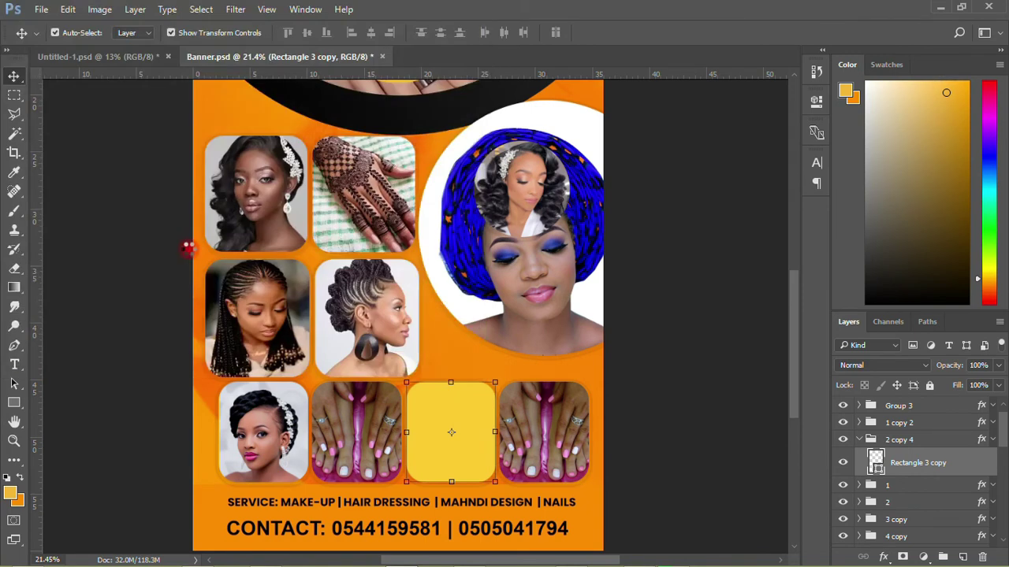
left_click_drag(416, 320, 466, 425)
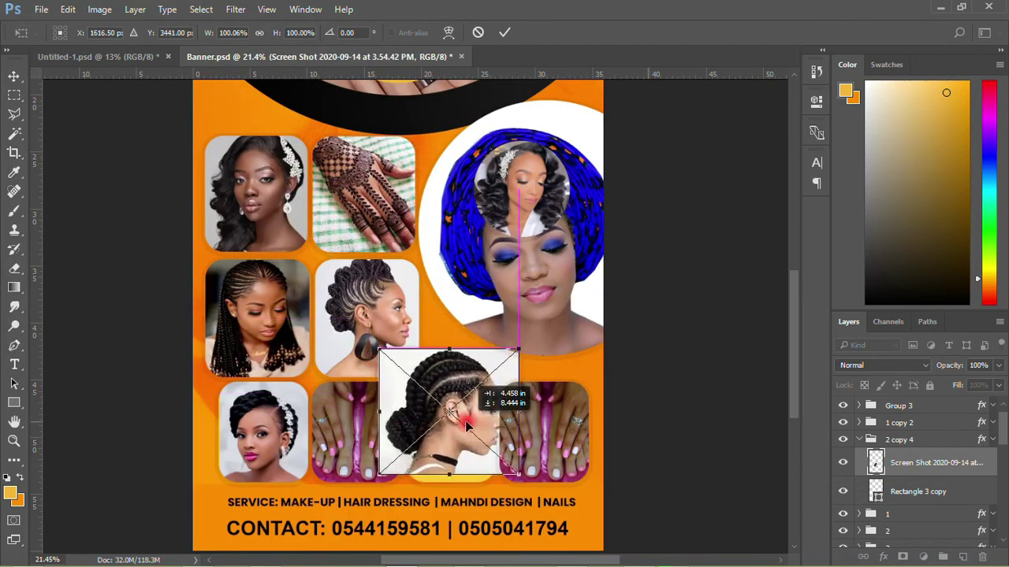
left_click(505, 32)
- Clip the screenshot into the rounded yellow frame, scale it to about 83%, nudge up and right
right_click(916, 463)
left_click(700, 449)
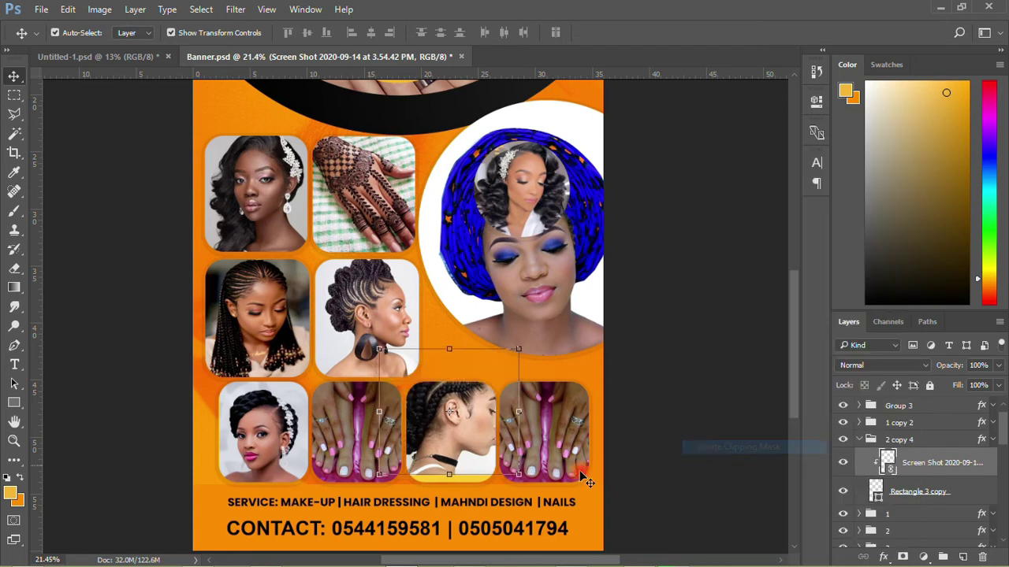
left_click_drag(464, 432, 466, 459)
scroll(478, 456, "up", 3)
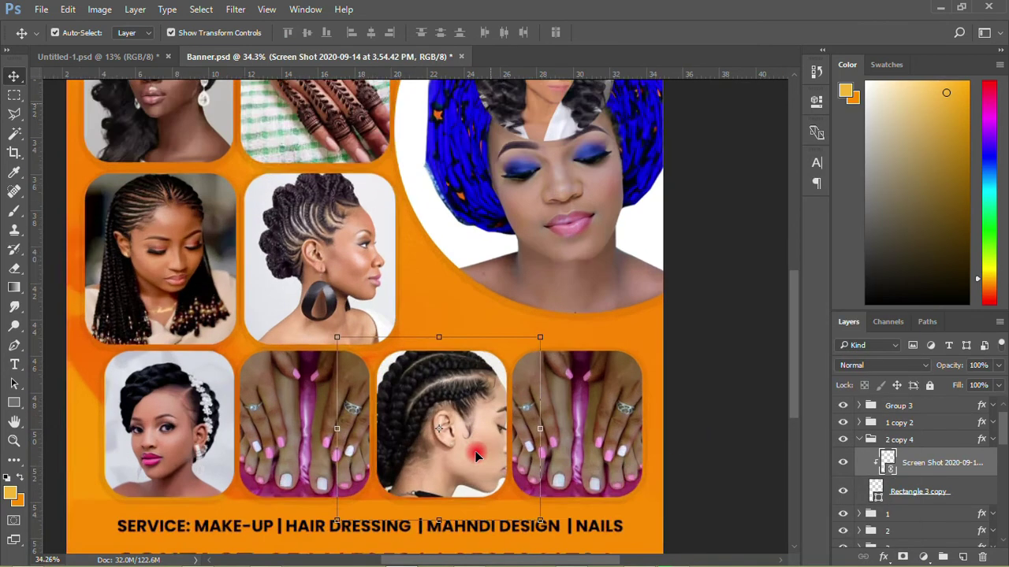
left_click_drag(580, 272, 555, 296)
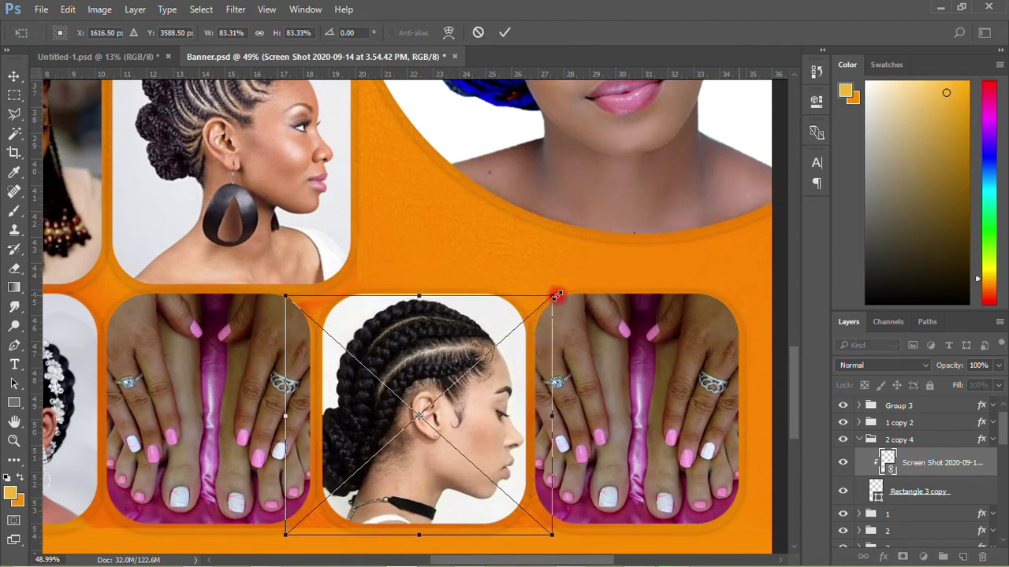
left_click(504, 32)
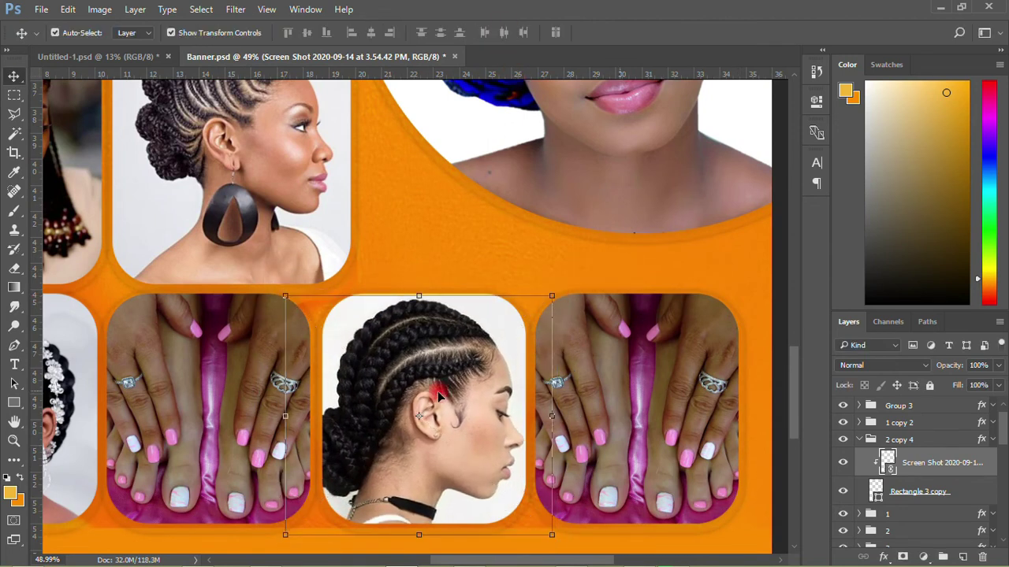
key("shift+Up")
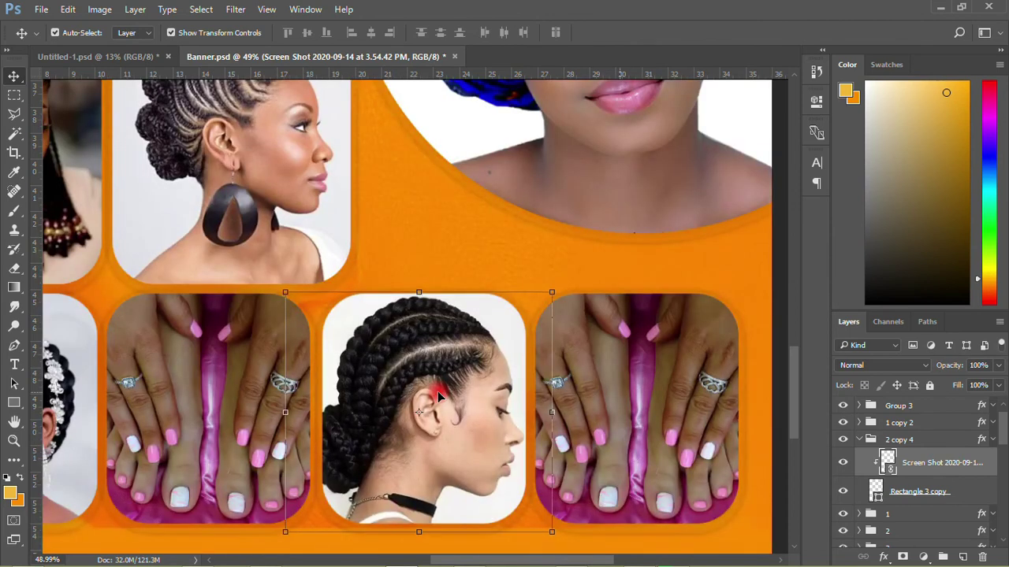
key("shift+Right")
key("shift+Right")
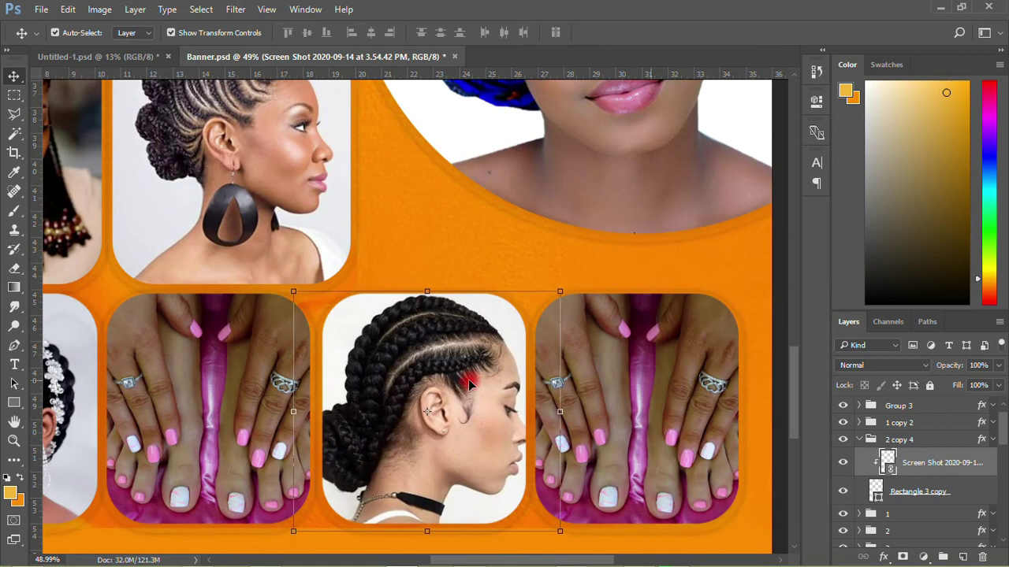
- Delete the rightmost nails photo and place the linked 35c34879 braided-updo image
left_click(657, 377)
scroll(447, 386, "down", 3)
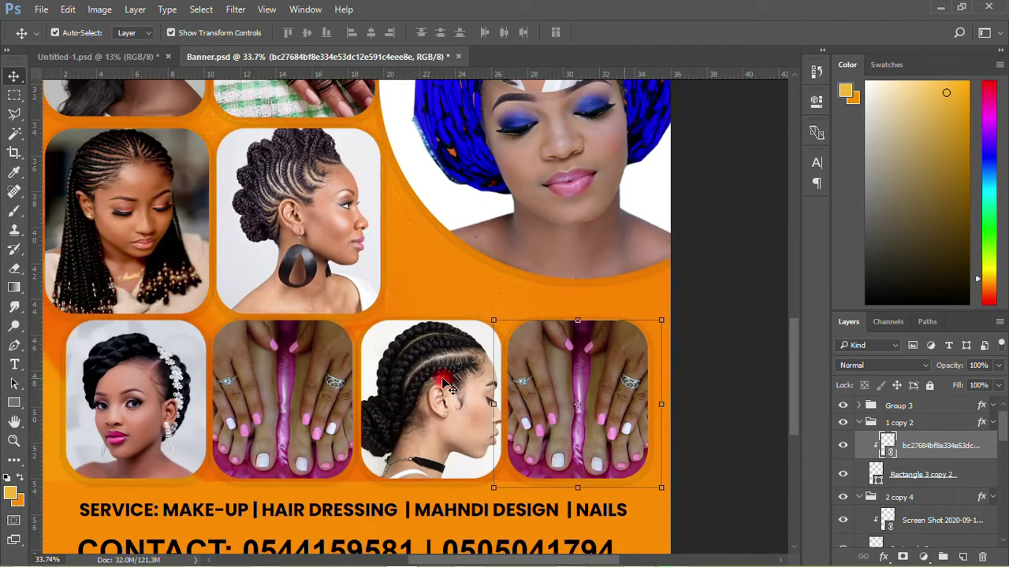
key("Delete")
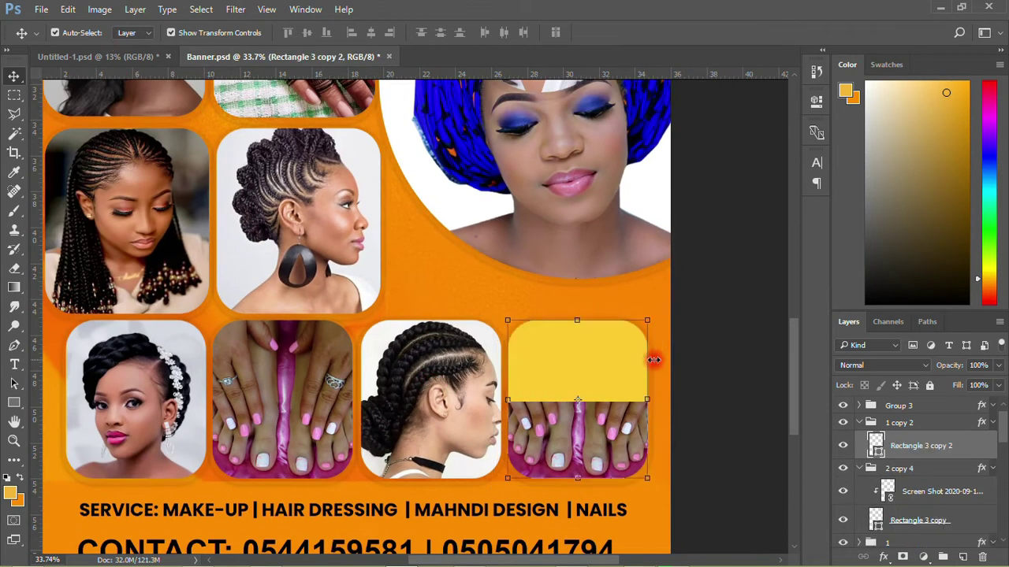
left_click(47, 14)
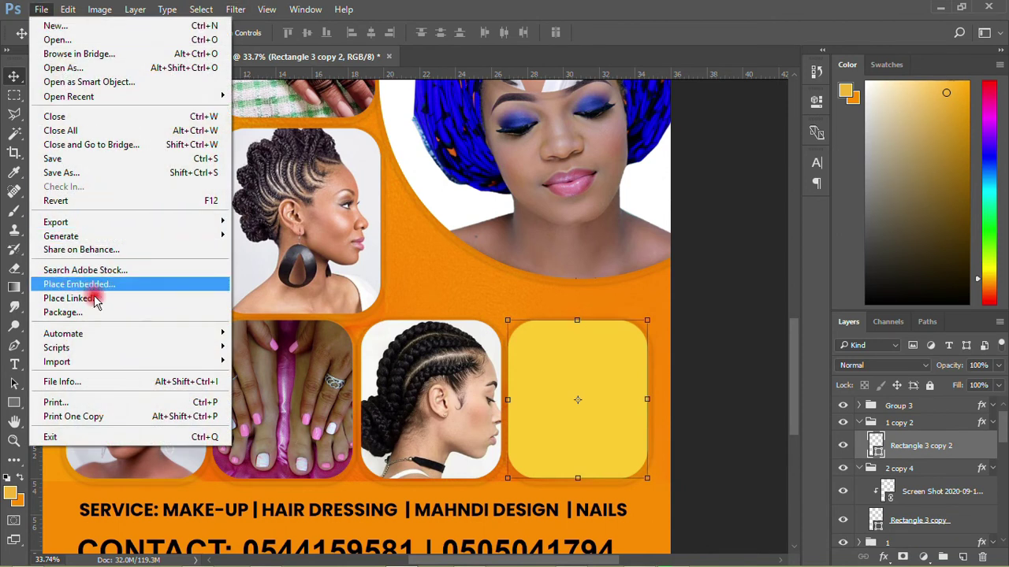
left_click(49, 298)
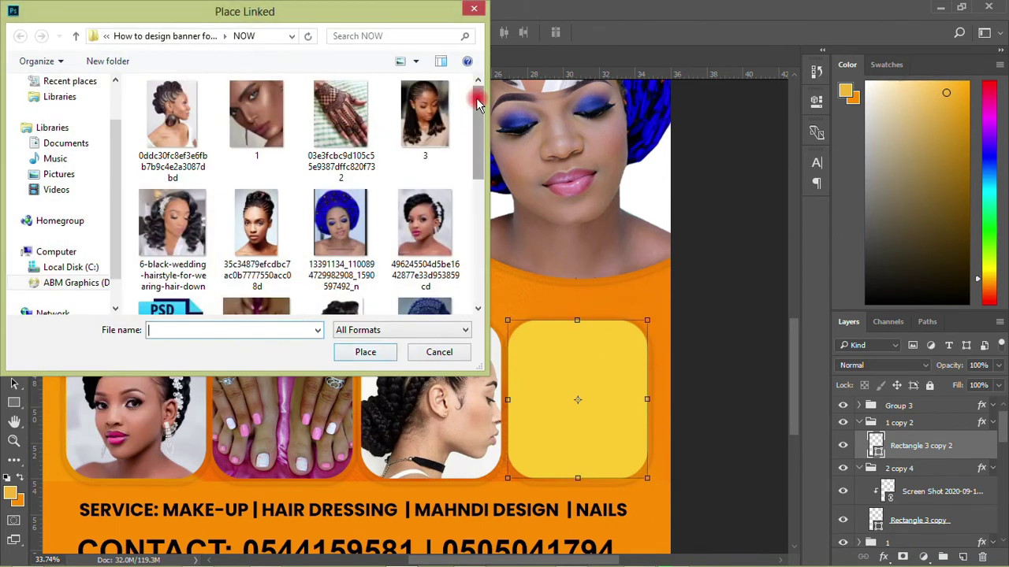
left_click_drag(480, 111, 482, 247)
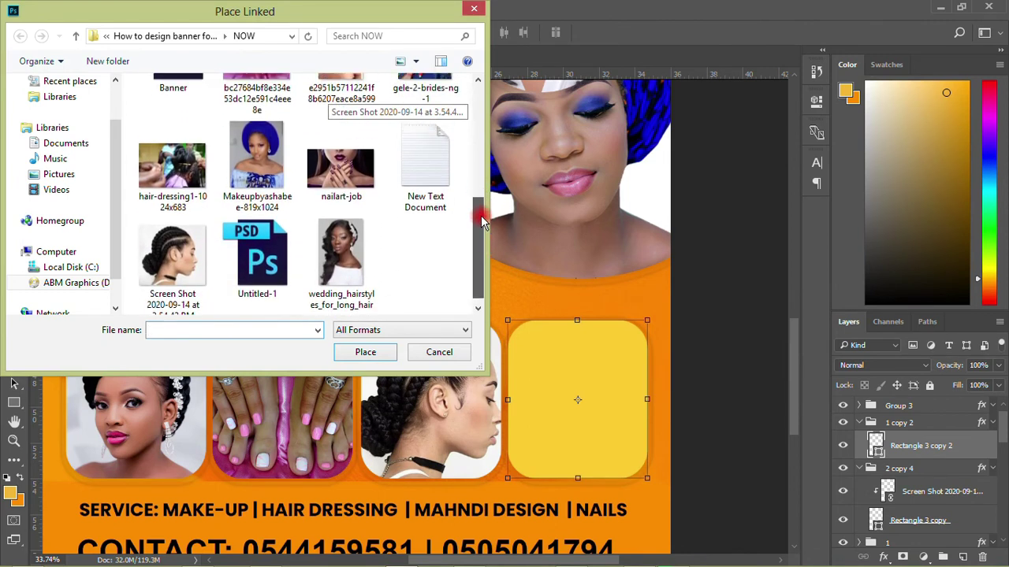
left_click_drag(481, 243, 477, 126)
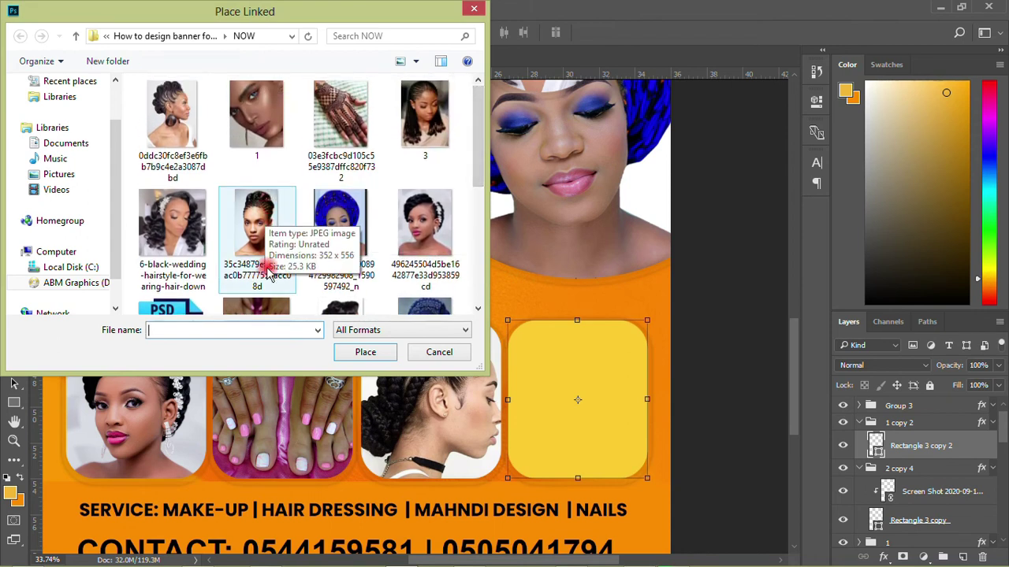
double_click(265, 217)
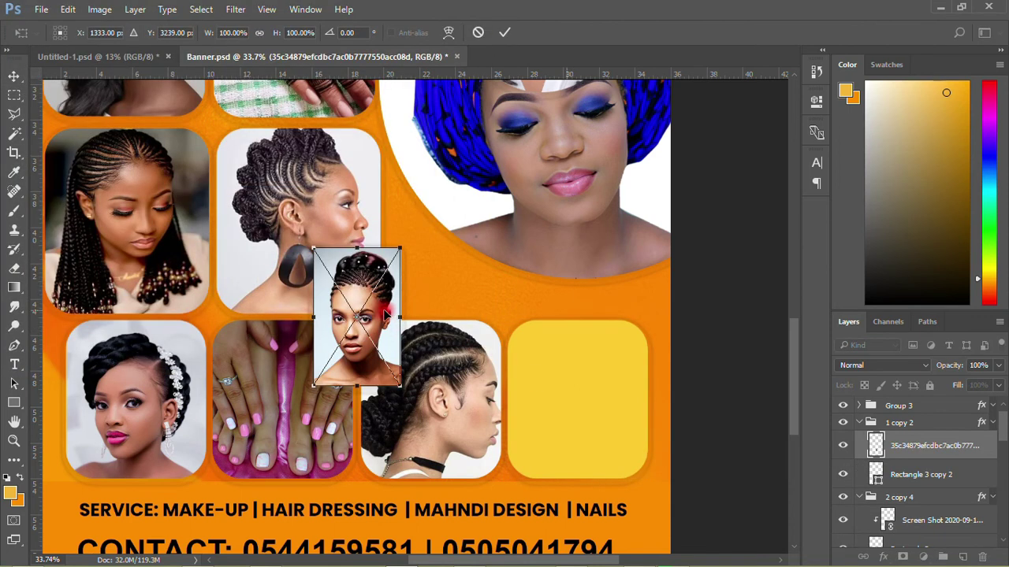
- Move the portrait onto the fourth yellow box and enlarge it to about 126.7%
left_click_drag(385, 299, 593, 394)
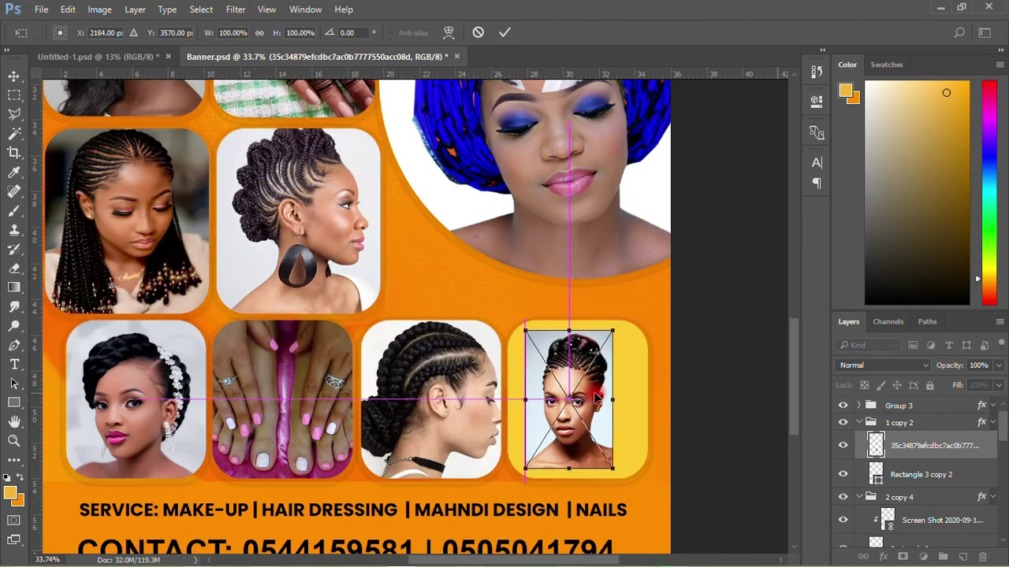
scroll(603, 426, "up", 3)
left_click_drag(618, 240, 667, 148)
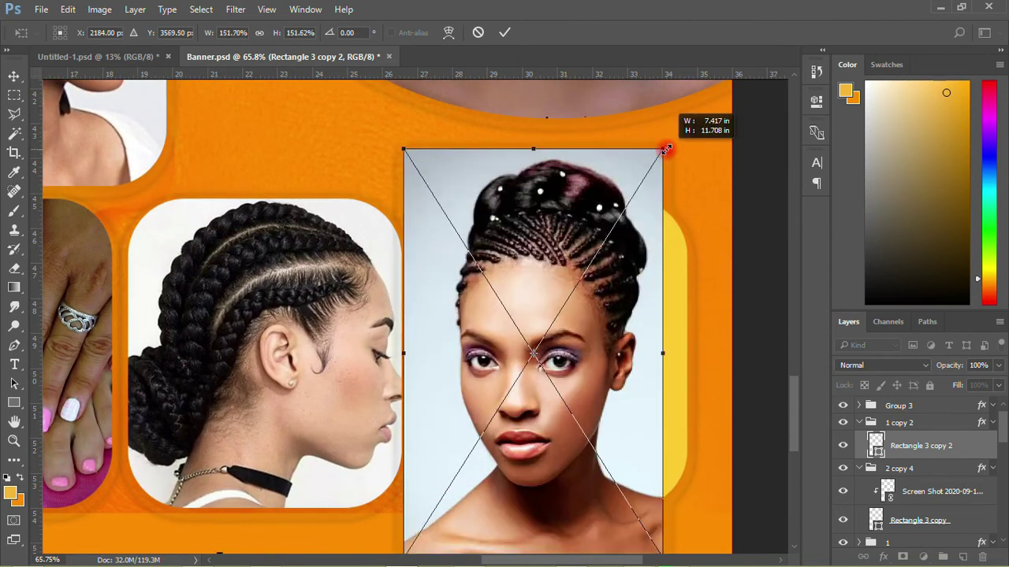
left_click(505, 32)
- Clip the braided-updo portrait into the fourth rounded frame, lower it and enlarge it
right_click(925, 446)
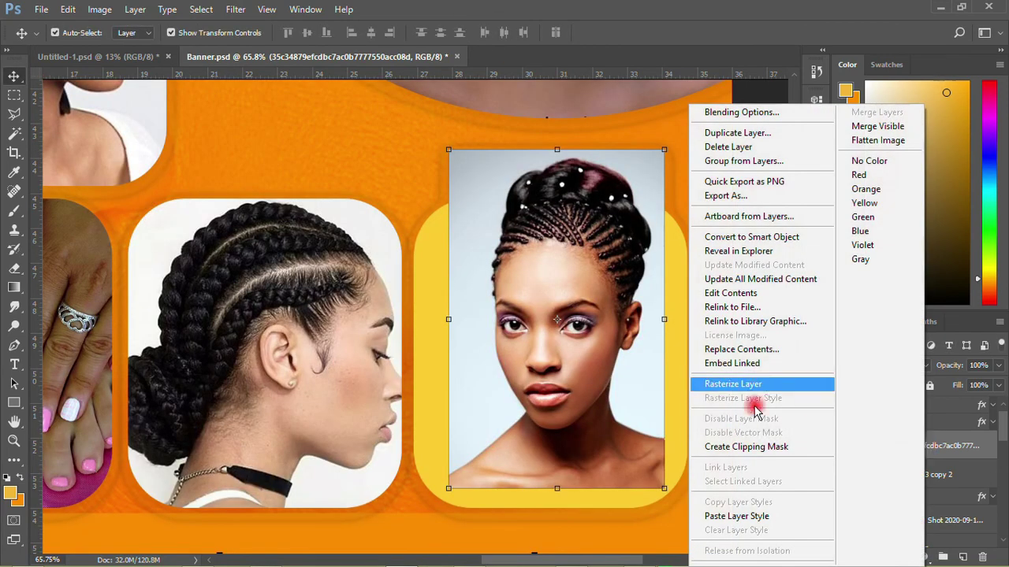
left_click(758, 446)
left_click_drag(584, 364, 580, 413)
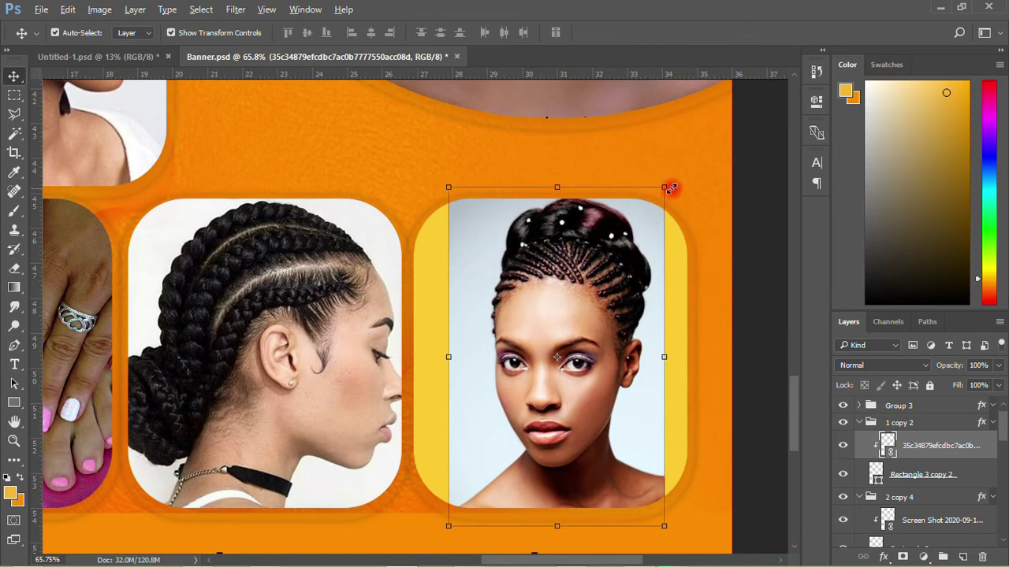
left_click_drag(667, 189, 690, 141)
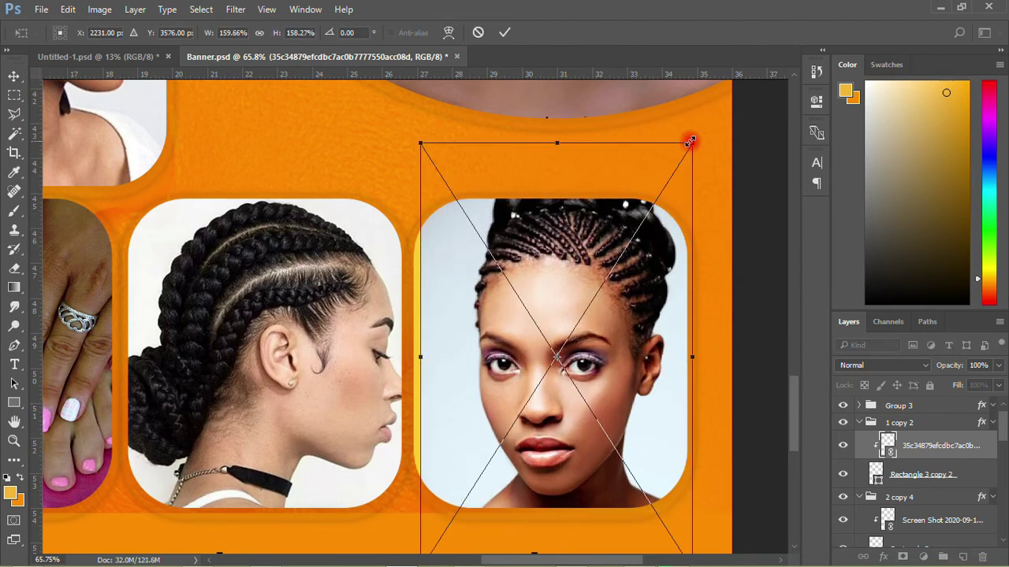
left_click(505, 32)
- Shrink the portrait to about 117%, centre it in the frame, and rasterize its layer
scroll(489, 337, "down", 2)
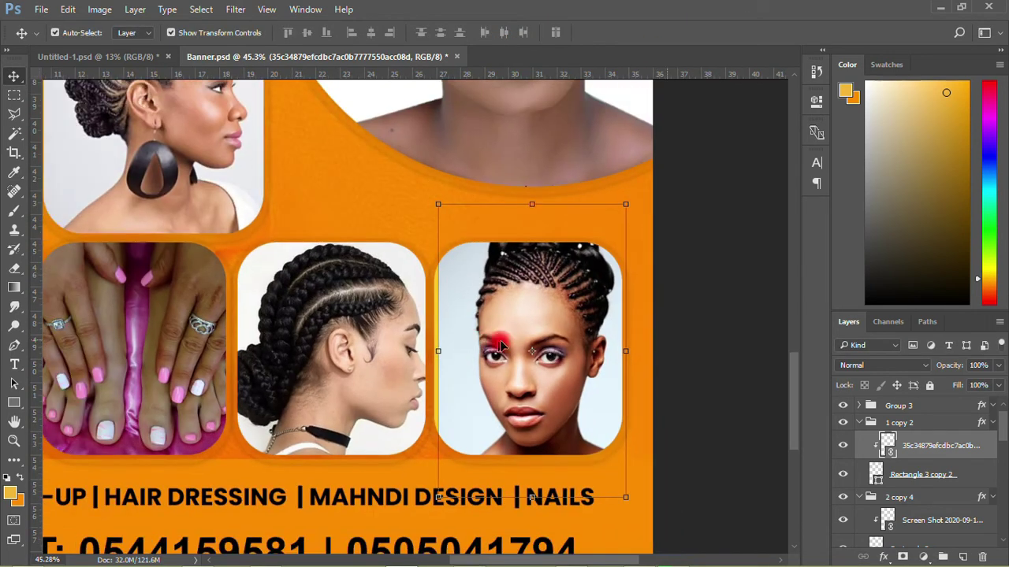
left_click(714, 326)
left_click_drag(525, 342, 529, 346)
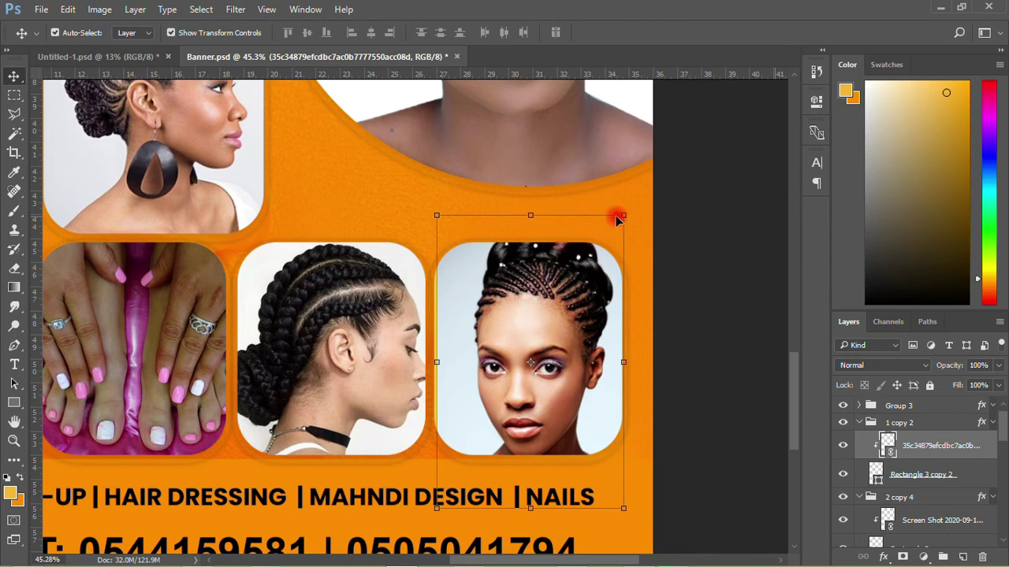
left_click_drag(628, 215, 597, 246)
left_click_drag(540, 338, 536, 313)
left_click(505, 33)
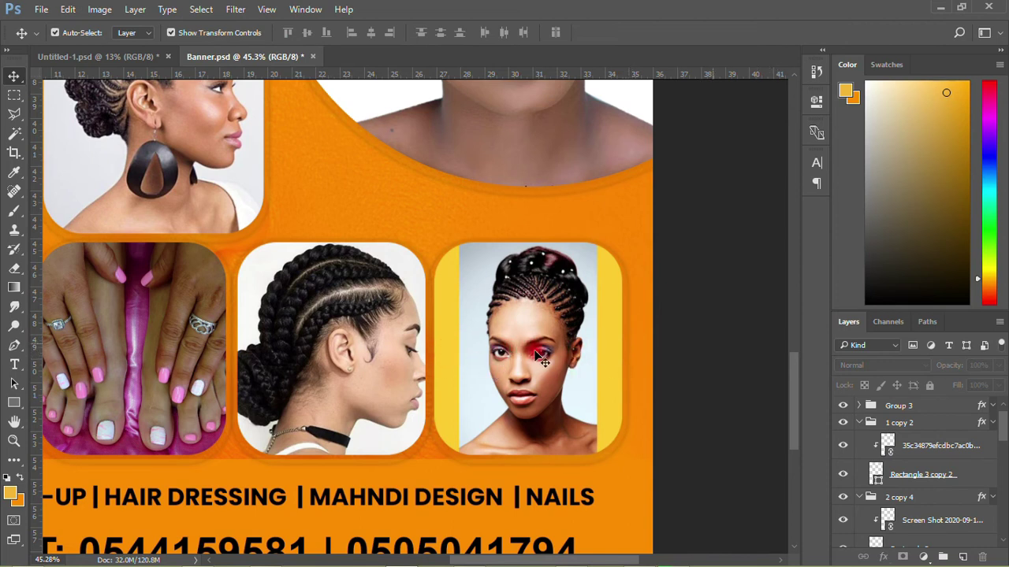
left_click(542, 325)
right_click(941, 468)
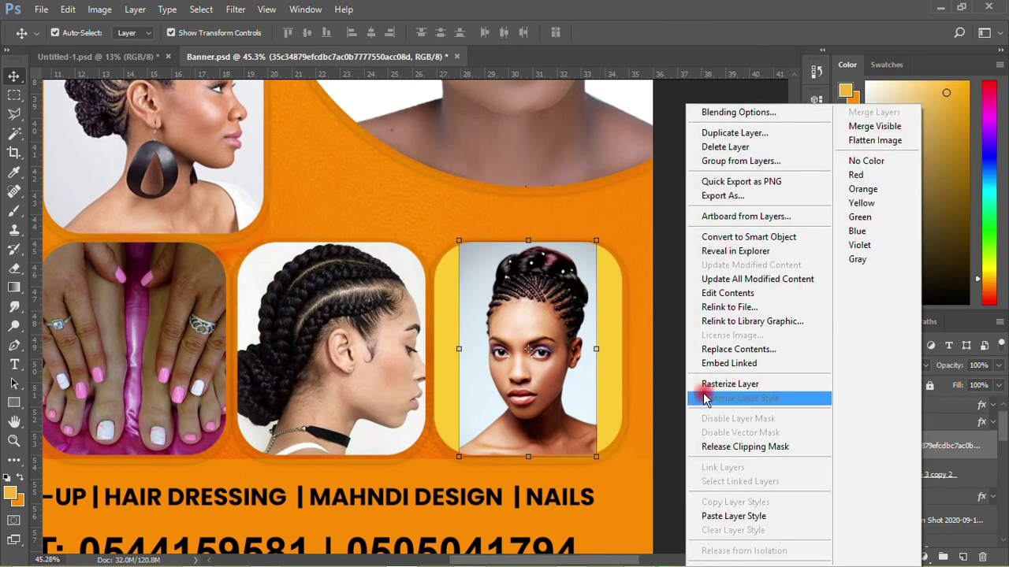
left_click(713, 392)
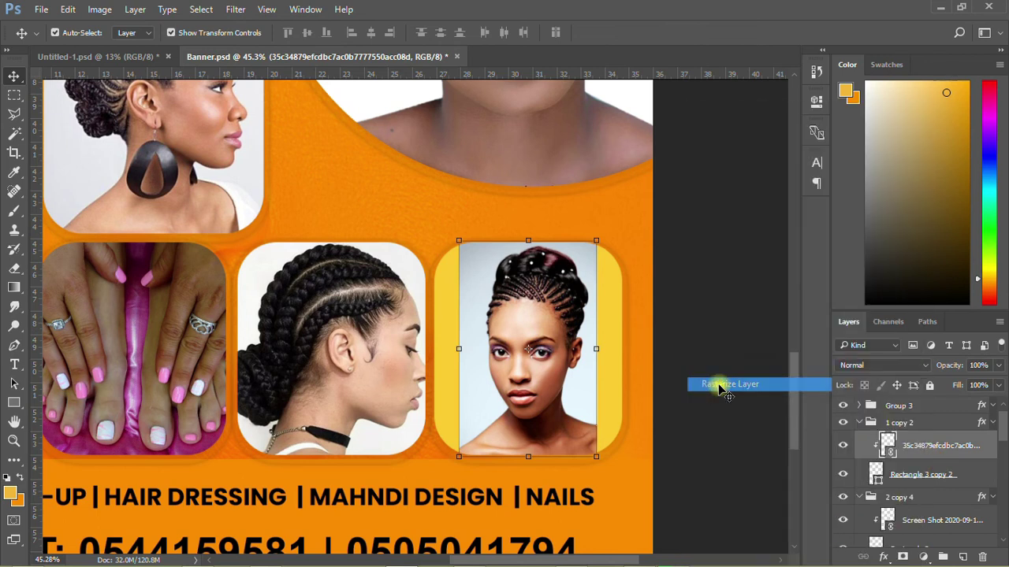
- Content-Aware fill a tall rectangular strip along the portrait's left edge
left_click(6, 96)
left_click(85, 97)
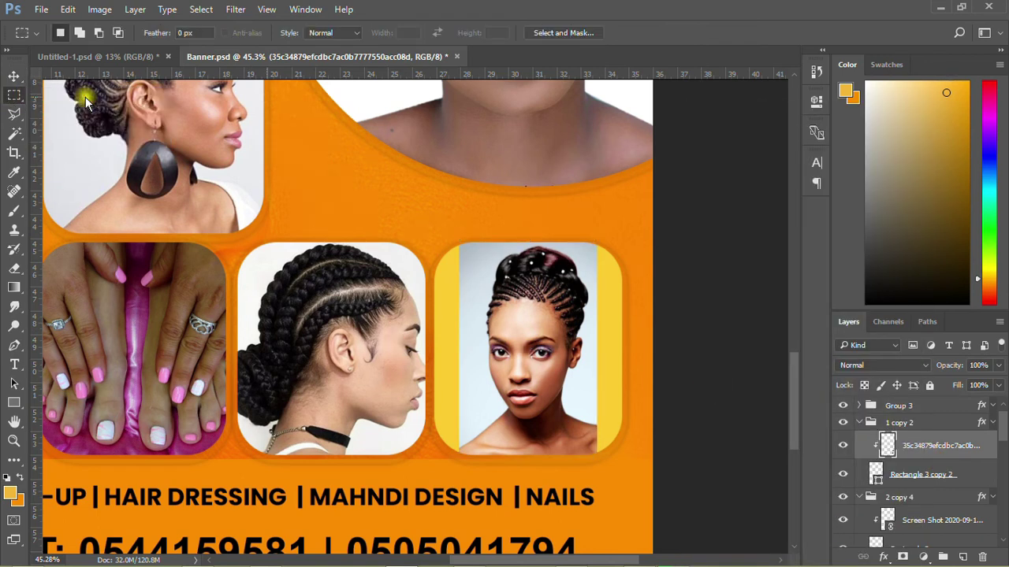
left_click_drag(412, 227, 468, 470)
right_click(441, 335)
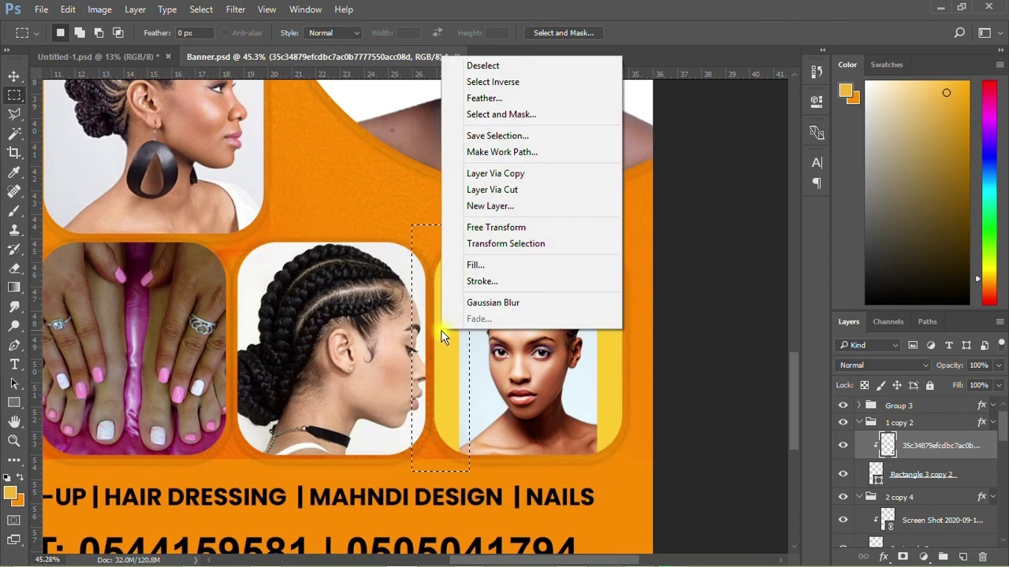
left_click(478, 261)
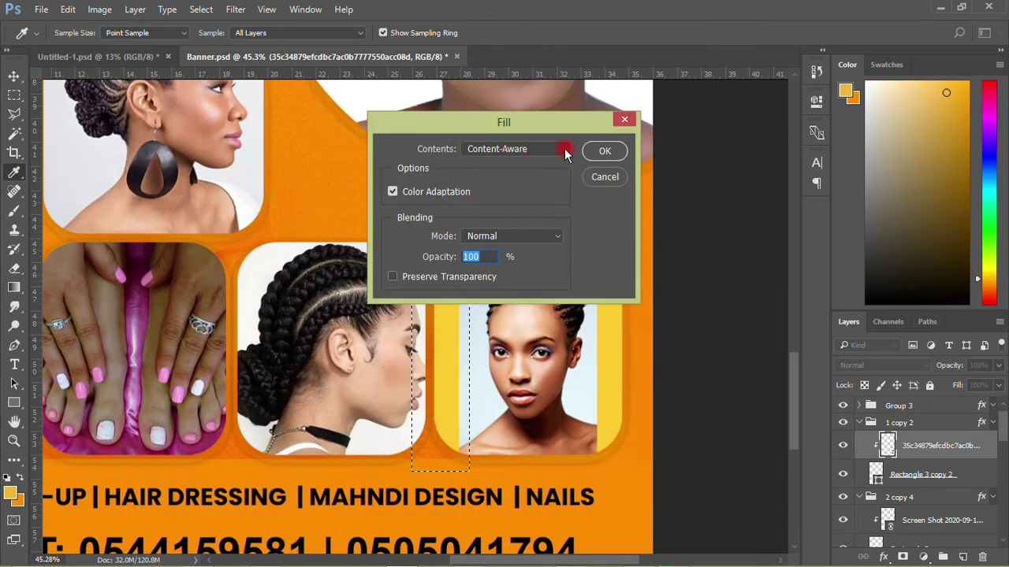
left_click(600, 151)
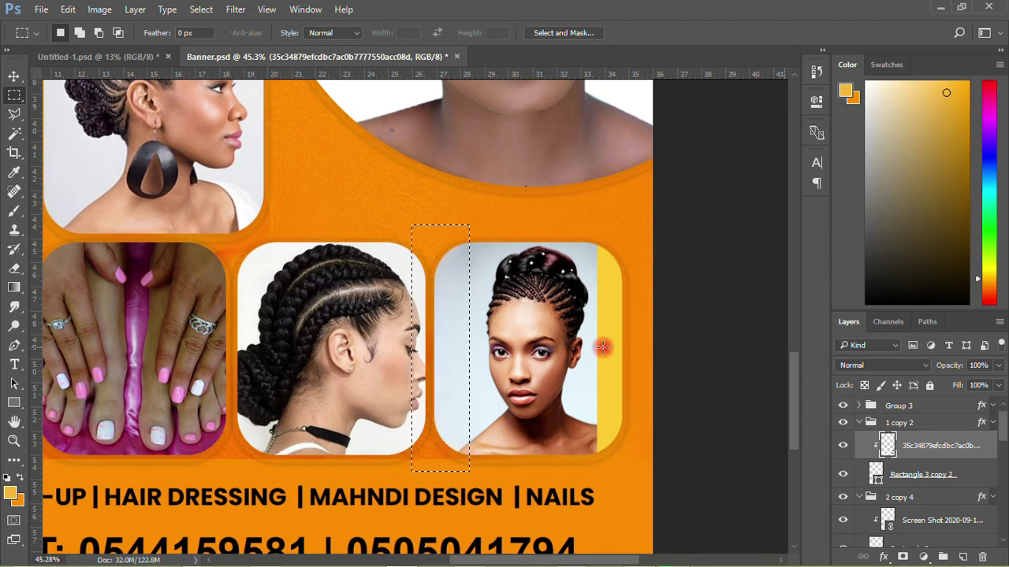
- Deselect, marquee the yellow strip beside the last photo, and Content-Aware fill it at 100%
left_click(200, 8)
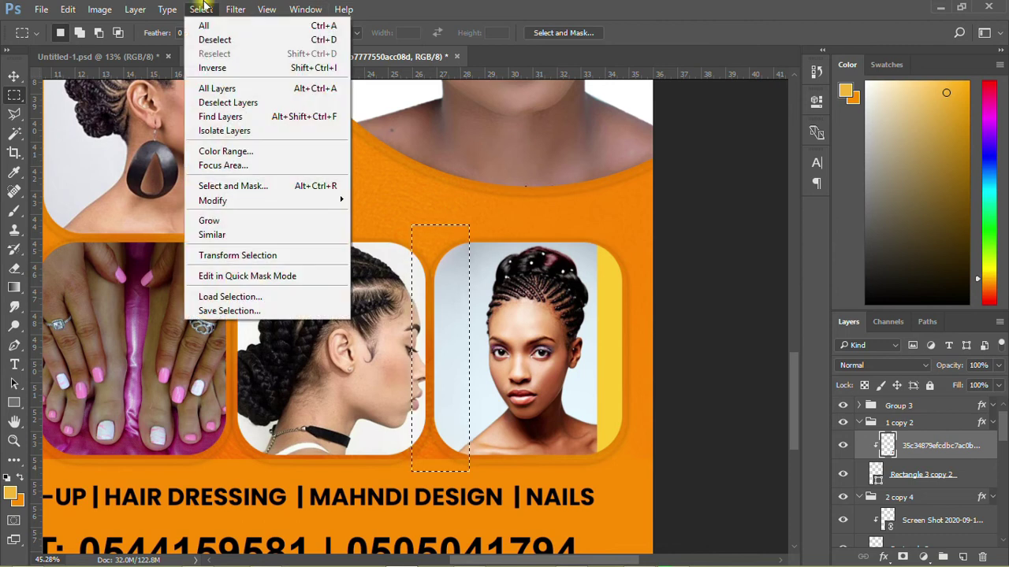
left_click(222, 39)
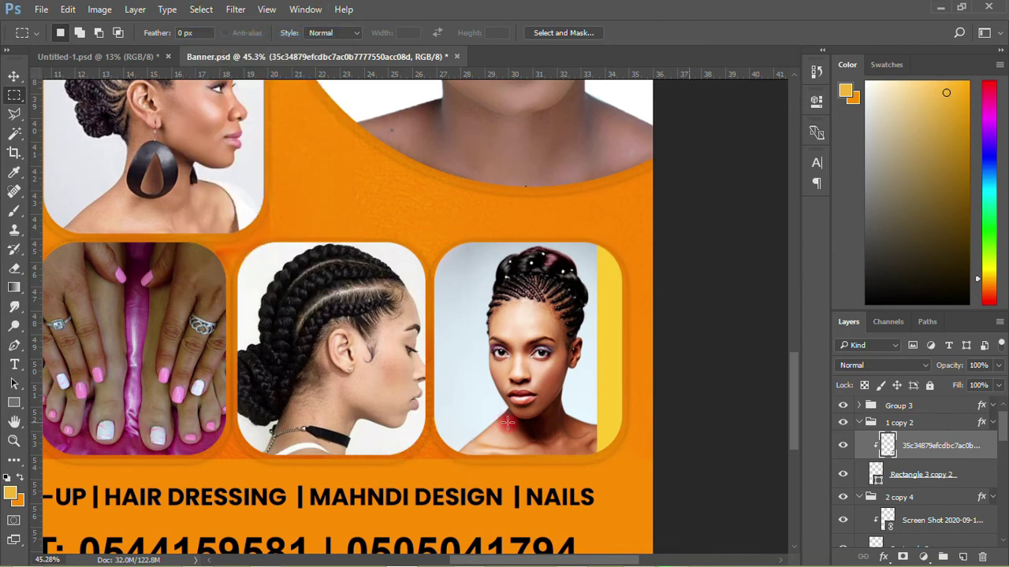
left_click_drag(587, 214, 650, 469)
key("shift+Right")
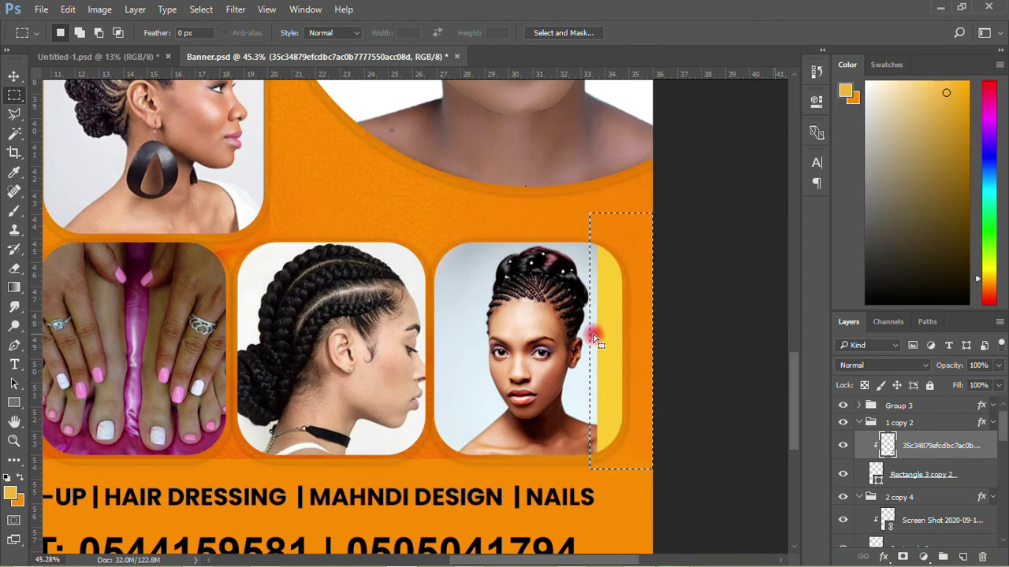
right_click(594, 334)
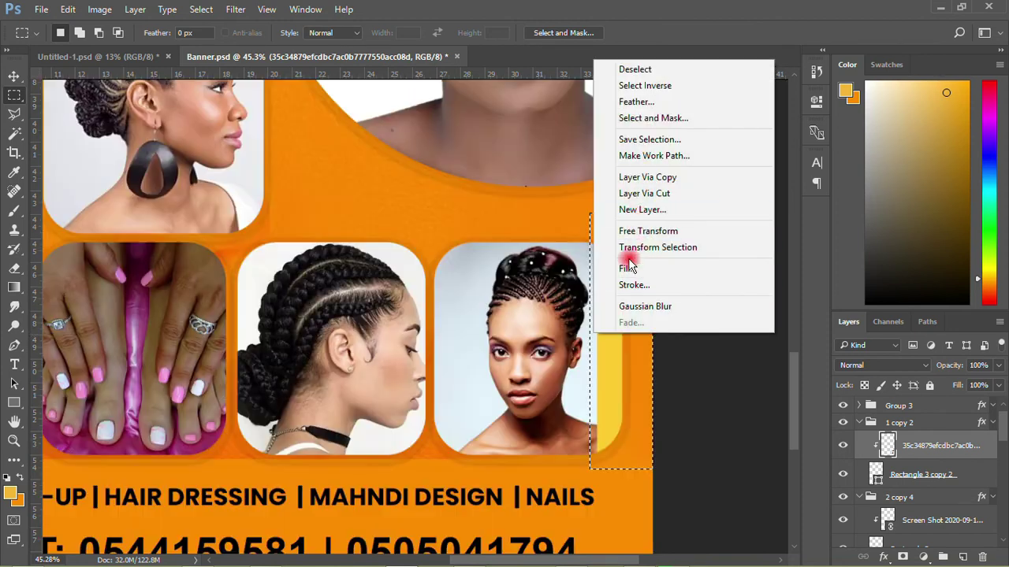
left_click(622, 270)
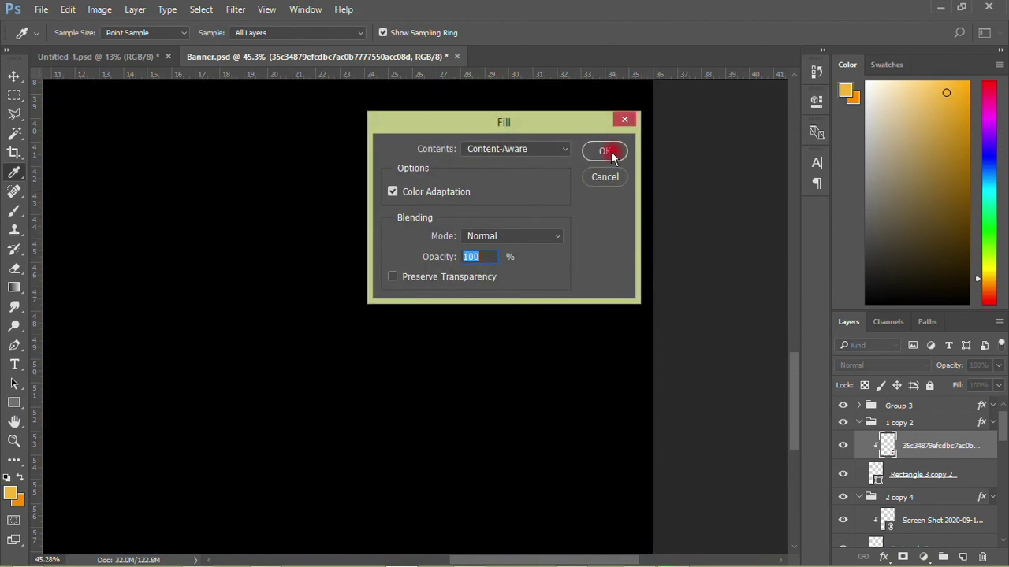
left_click(607, 151)
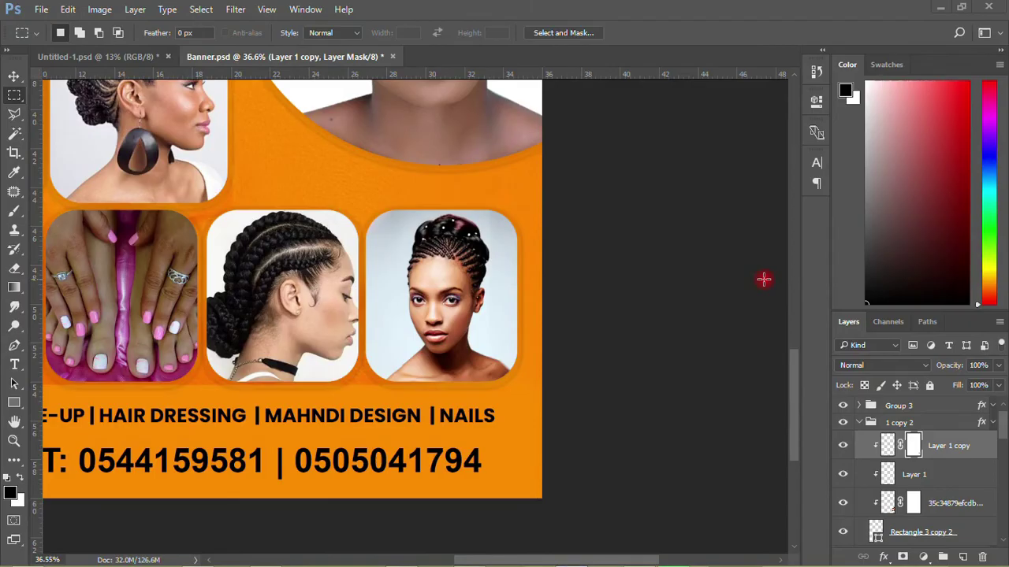
left_click_drag(489, 189, 543, 443)
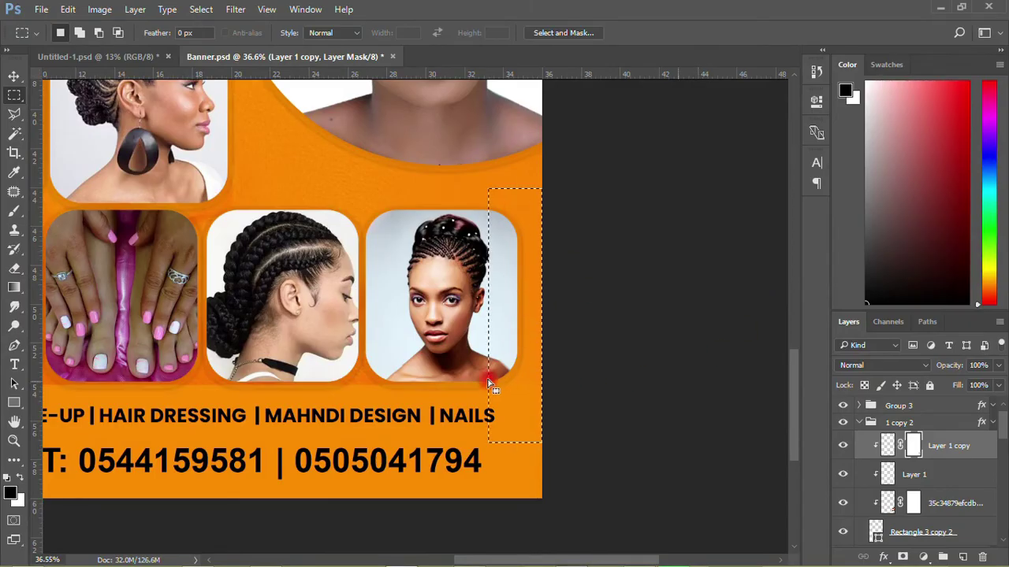
right_click(518, 254)
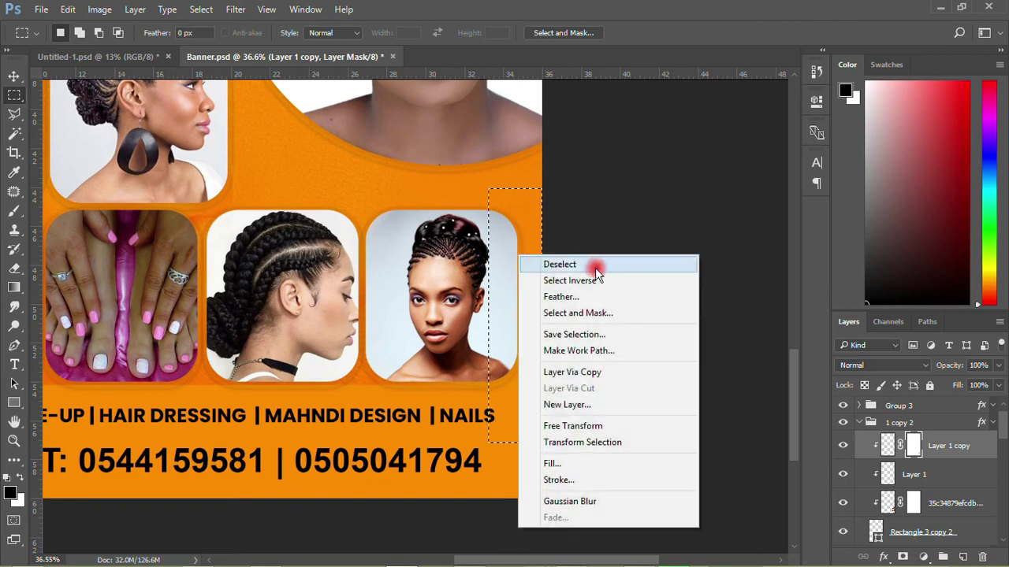
left_click(596, 265)
scroll(508, 344, "down", 6)
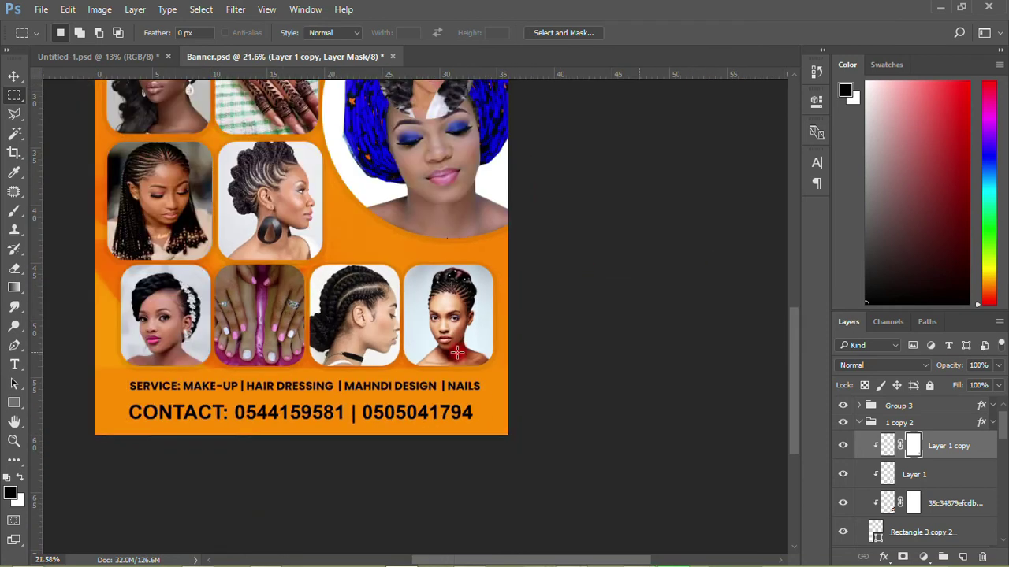
left_click(15, 77)
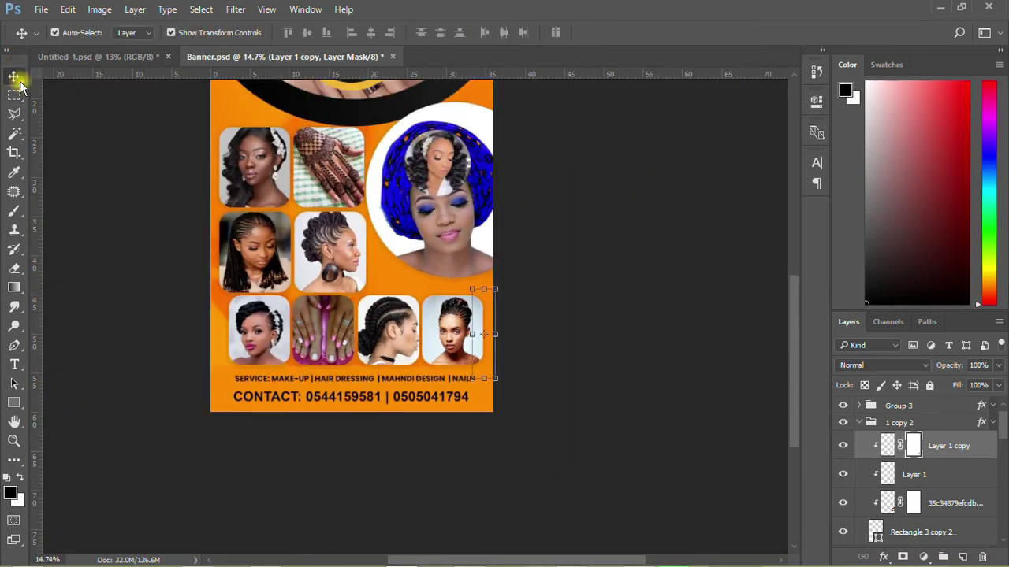
left_click(176, 320)
left_click_drag(799, 325, 795, 281)
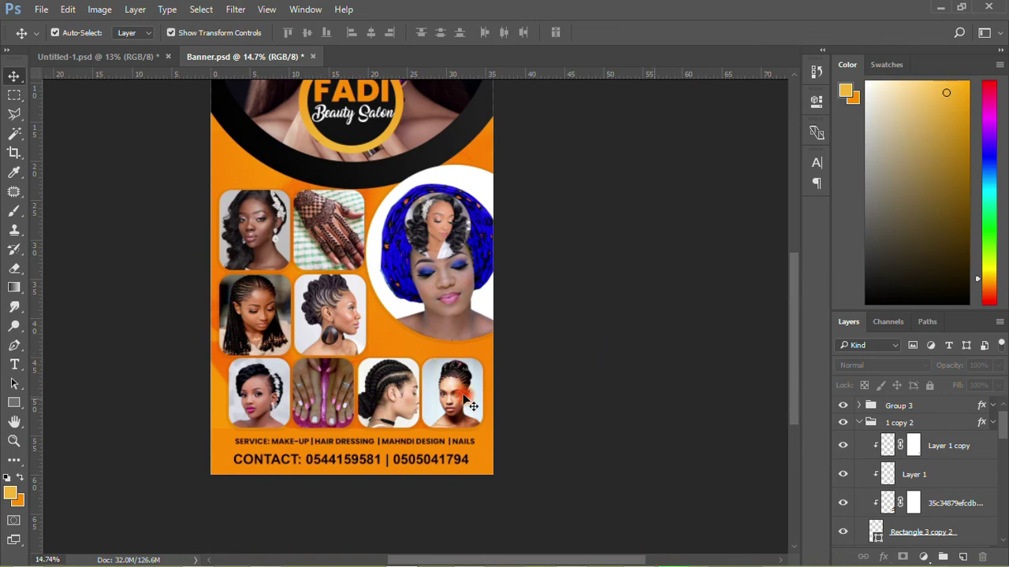
scroll(441, 260, "up", 3)
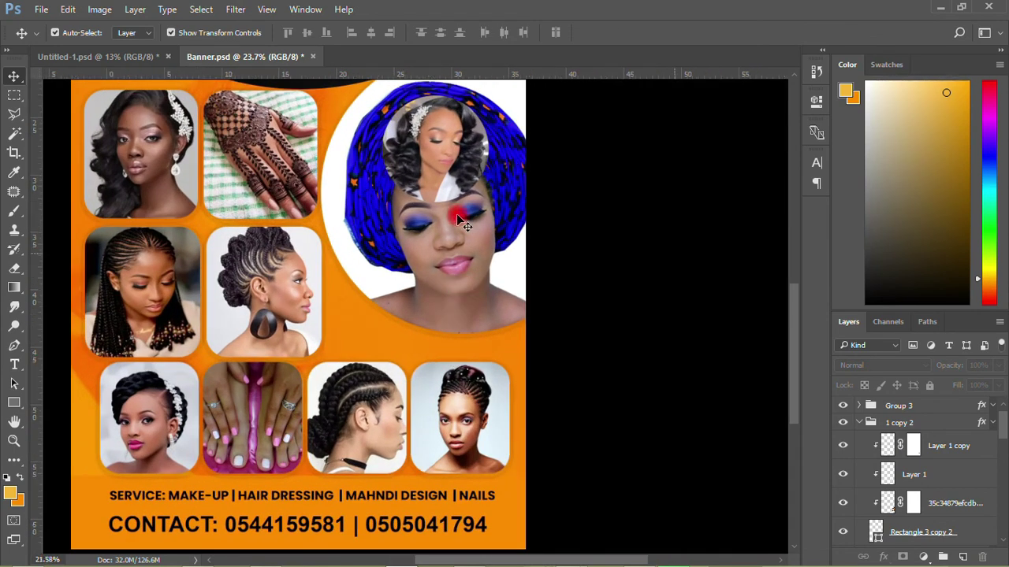
- Move the small circular hairstyle photo (Group 1) down below the headwrap portrait
scroll(456, 213, "down", 2)
left_click_drag(467, 199, 454, 150)
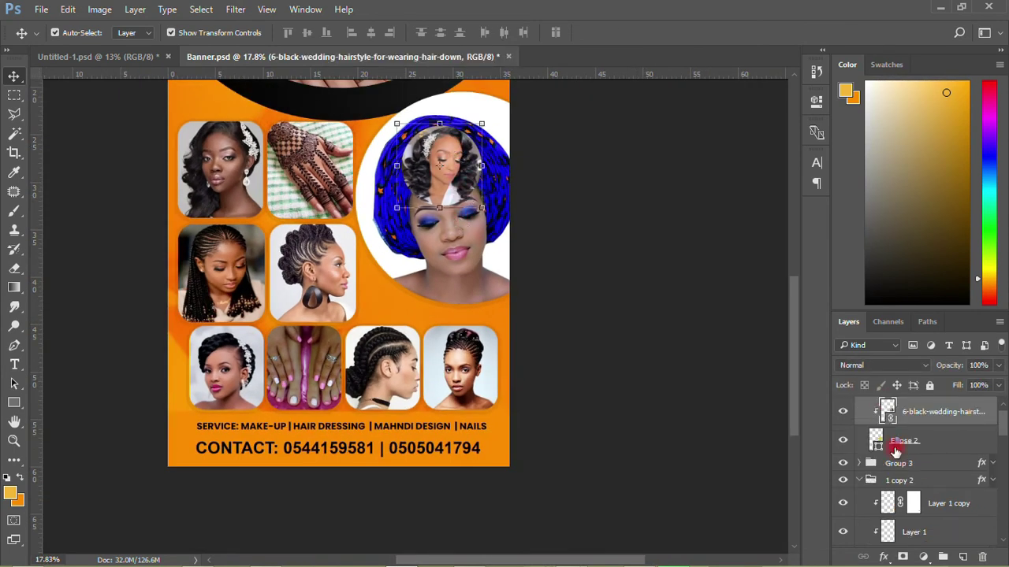
scroll(907, 448, "up", 1)
left_click(902, 405)
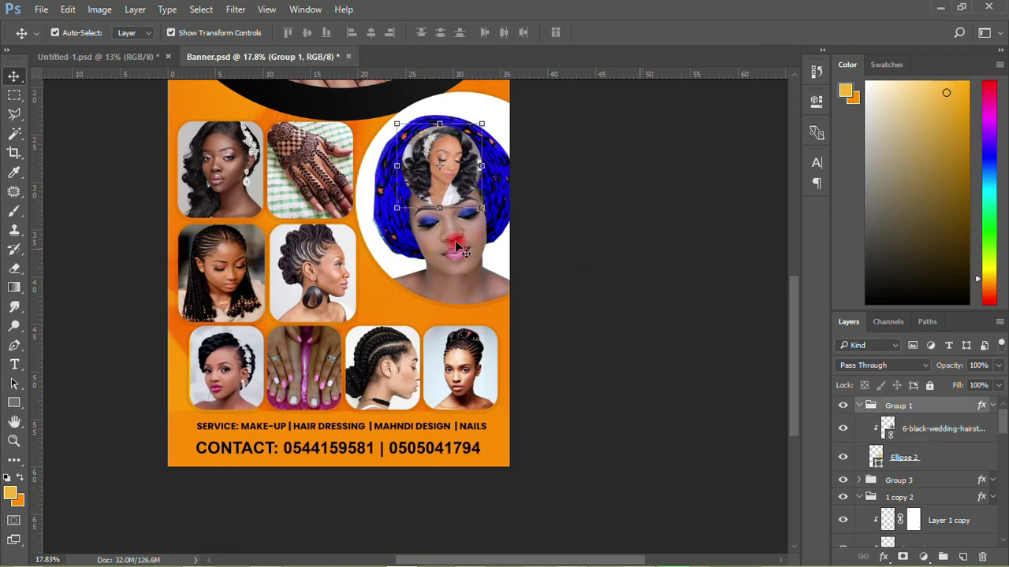
left_click_drag(450, 193, 406, 310)
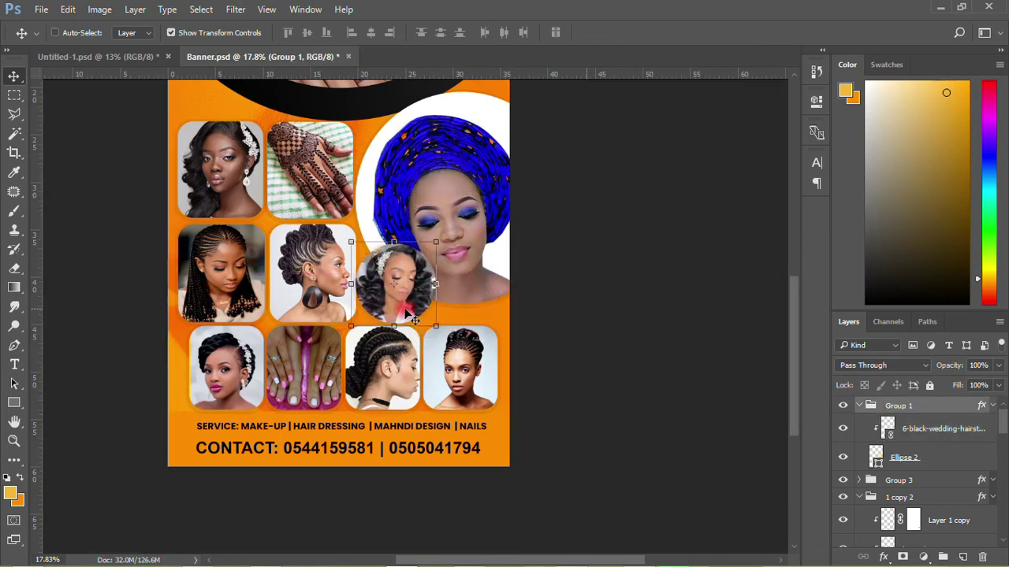
left_click(688, 217)
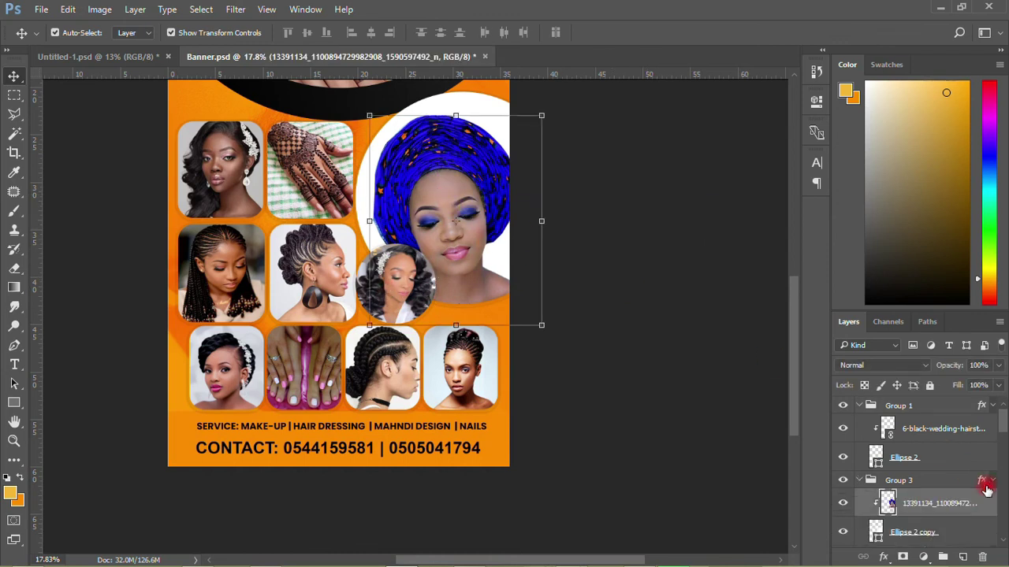
- Scale the headwrap portrait (Group 3) to about 83% and reposition it
left_click(898, 480)
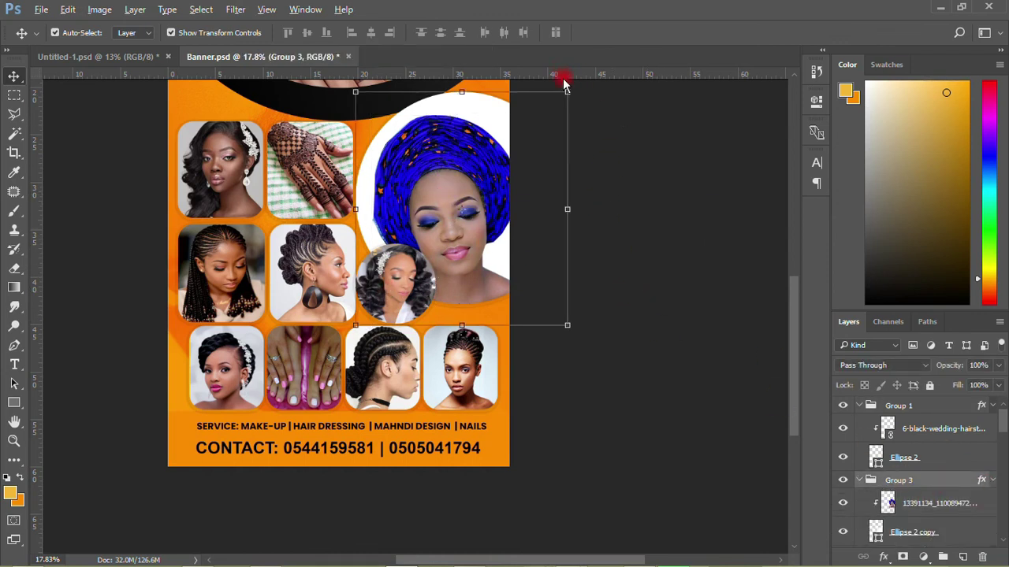
left_click_drag(567, 92, 544, 111)
left_click(652, 32)
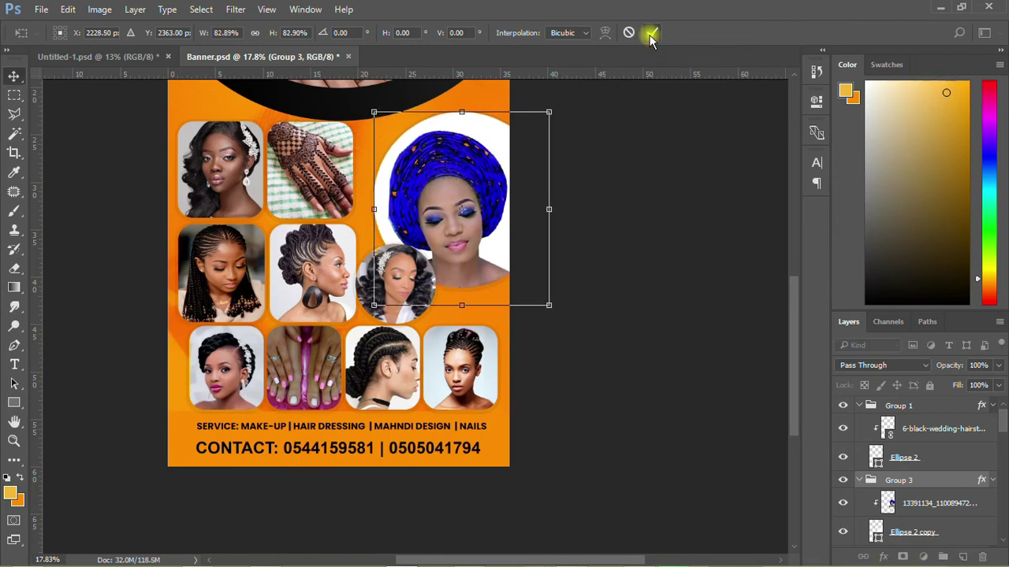
left_click(917, 482)
left_click(466, 202)
left_click_drag(467, 202, 484, 186)
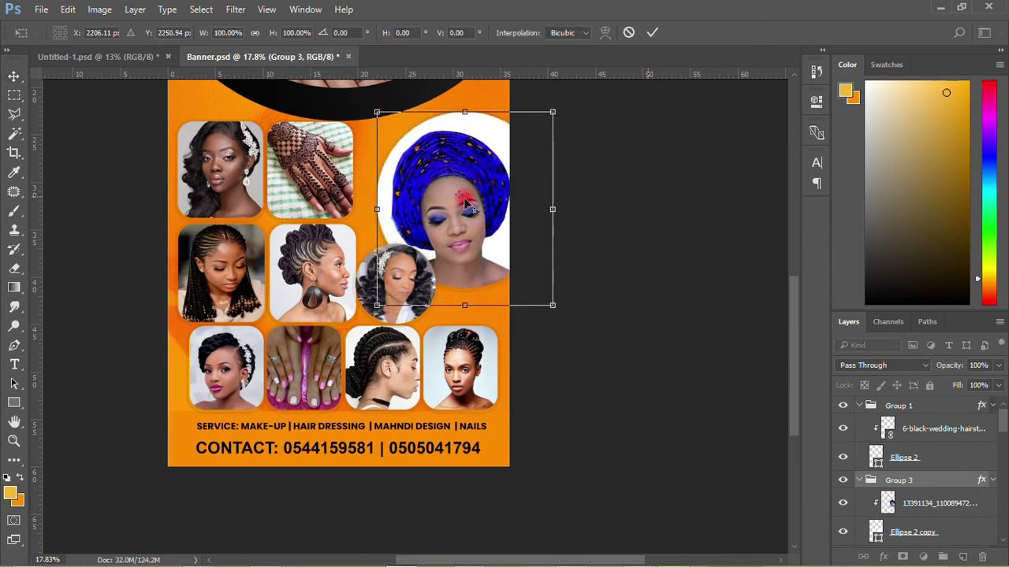
left_click(651, 32)
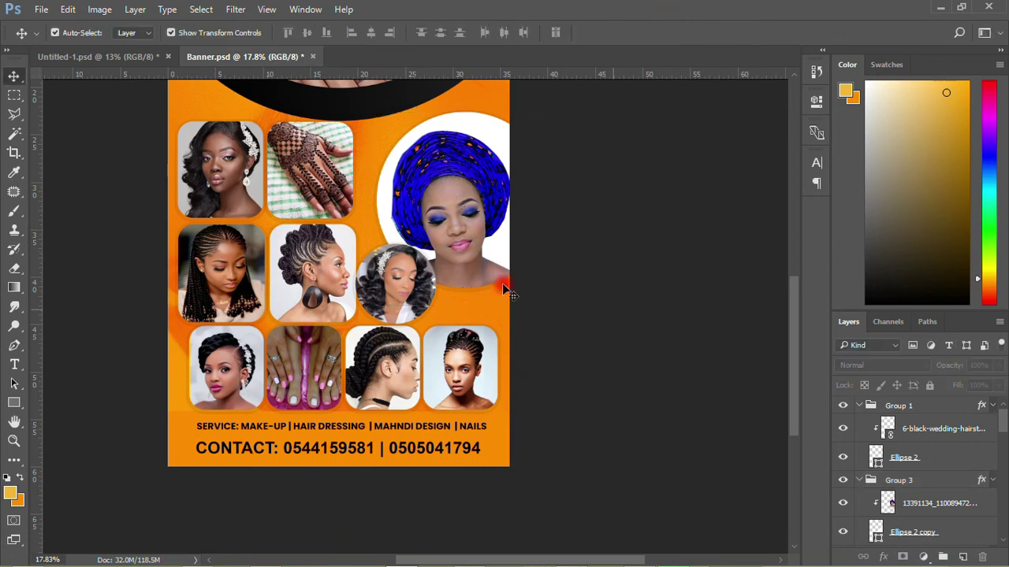
- Nudge the small circular photo slightly and save Banner.psd
left_click(898, 405)
mouse_move(411, 303)
left_mouse_down()
mouse_move(423, 302)
mouse_move(416, 296)
left_mouse_up()
left_click(604, 281, "ctrl")
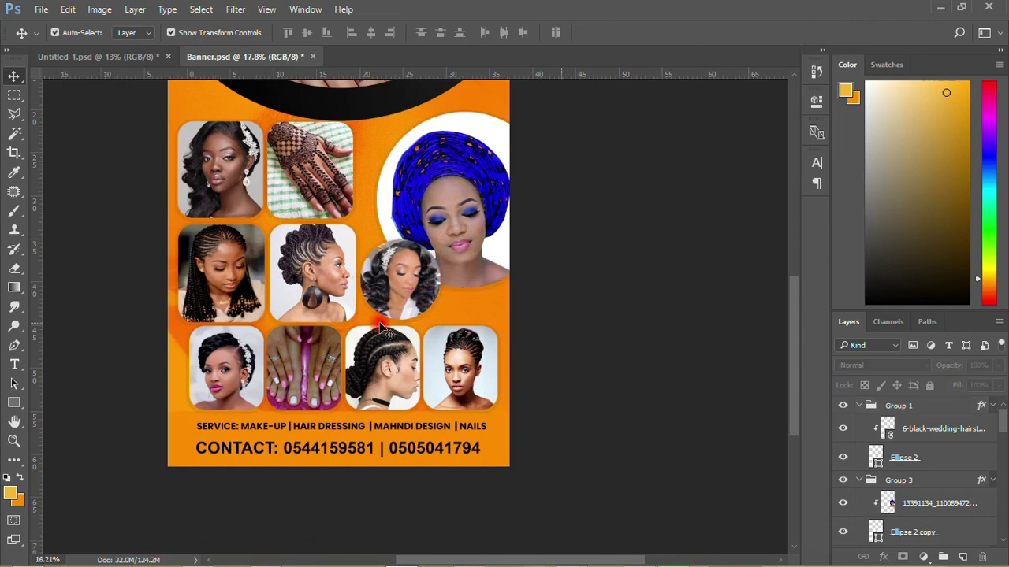
scroll(386, 330, "down", 2)
scroll(386, 331, "up", 2)
scroll(386, 331, "down", 2)
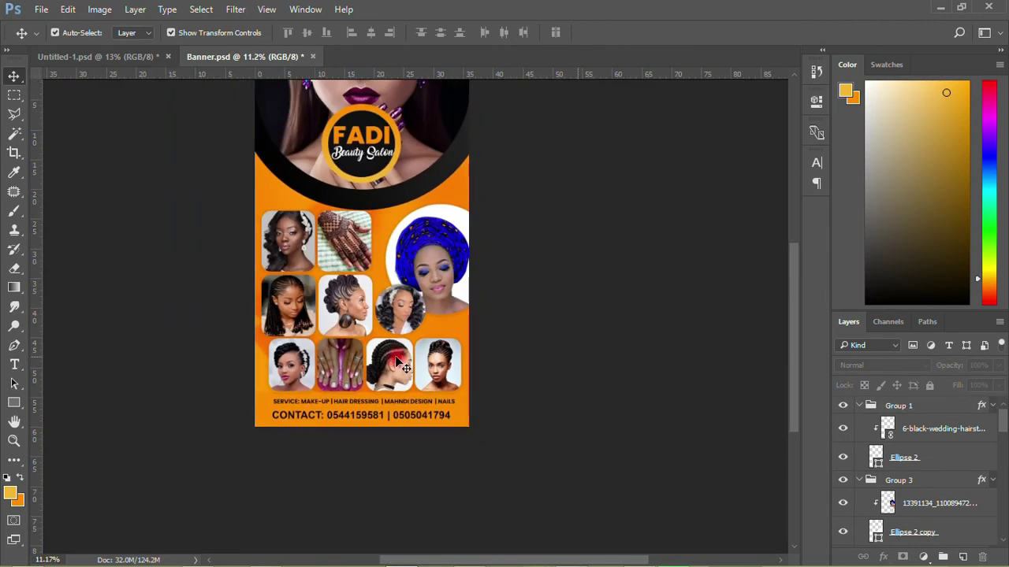
key("ctrl+s")
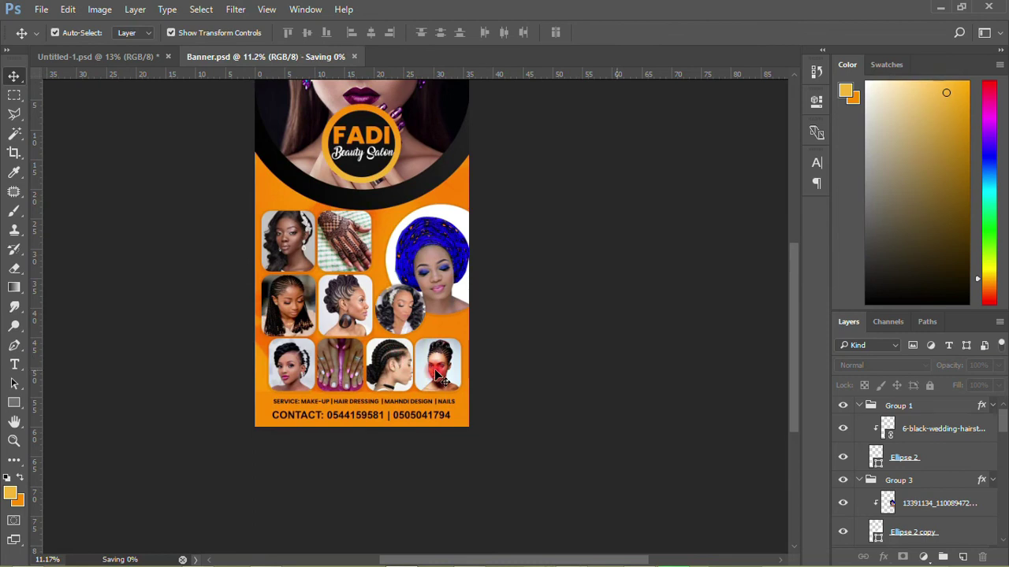
- Auto-select the Rectangle 4 footer layer behind the service and contact text
scroll(437, 375, "up", 2)
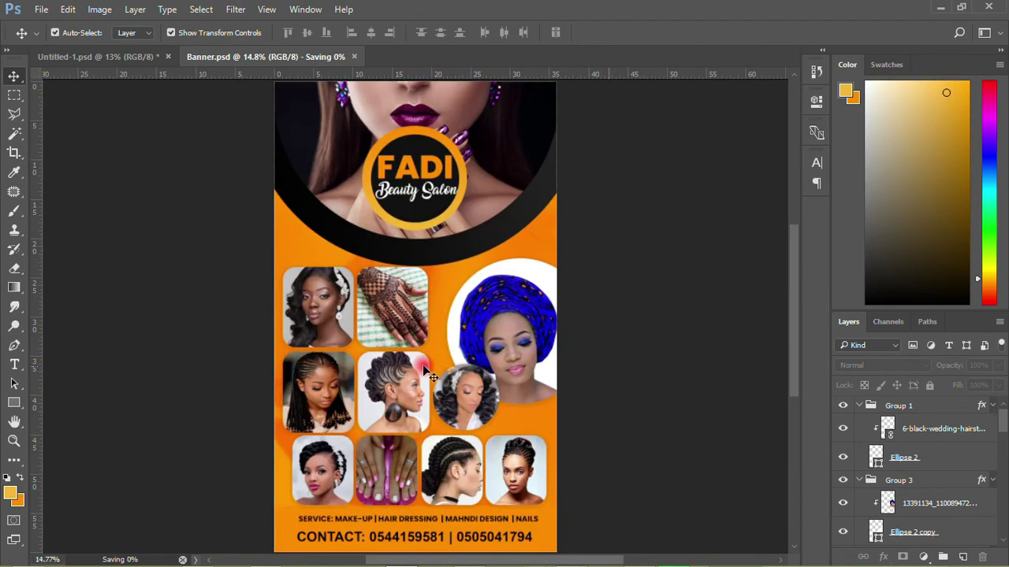
left_click_drag(792, 239, 786, 301)
left_click(546, 363)
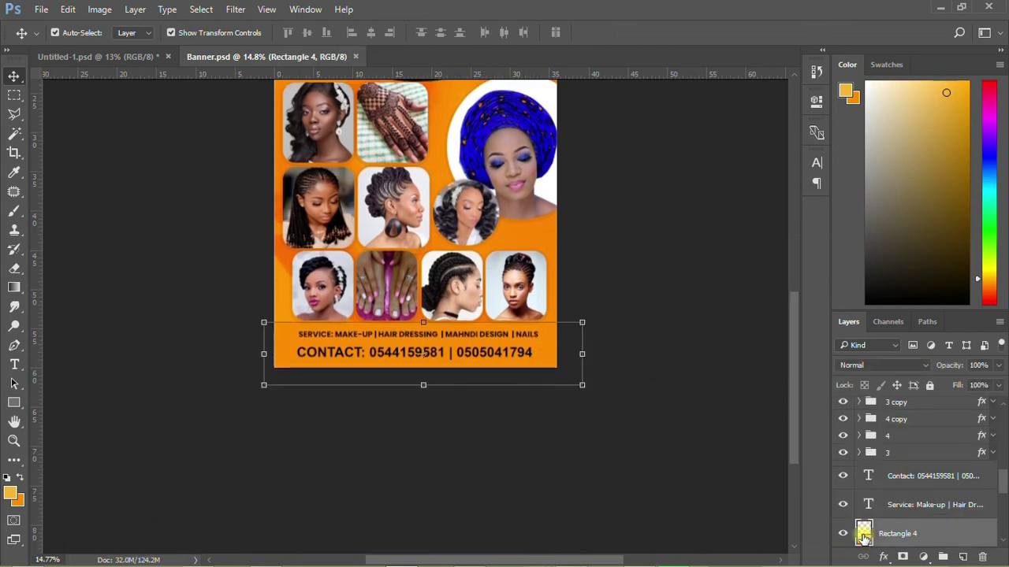
- Change Rectangle 4's fill from orange to black, then deselect it
double_click(863, 536)
left_click(767, 212)
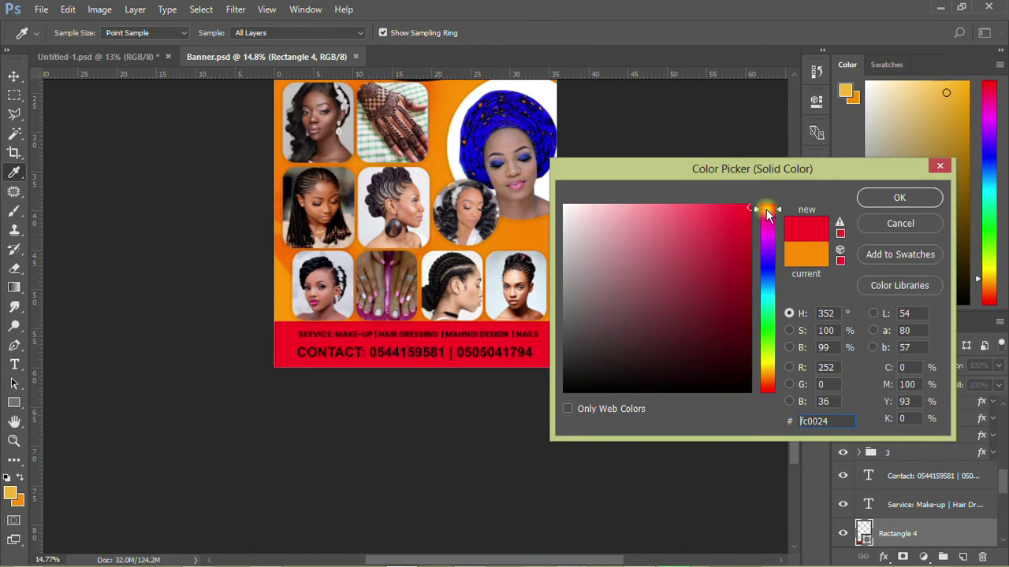
mouse_move(773, 216)
left_mouse_down()
mouse_move(775, 198)
mouse_move(756, 204)
left_mouse_up()
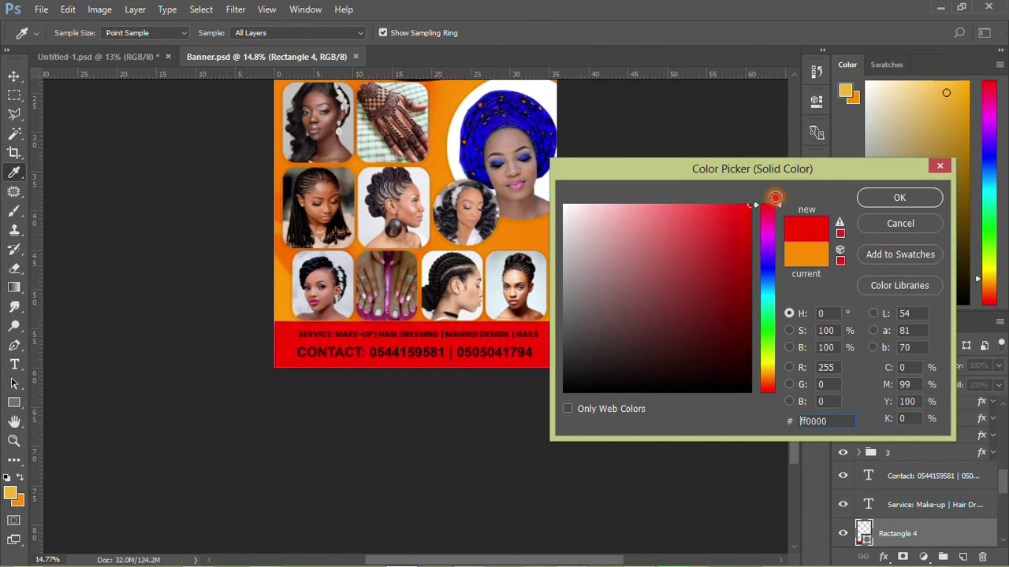
left_click(694, 453)
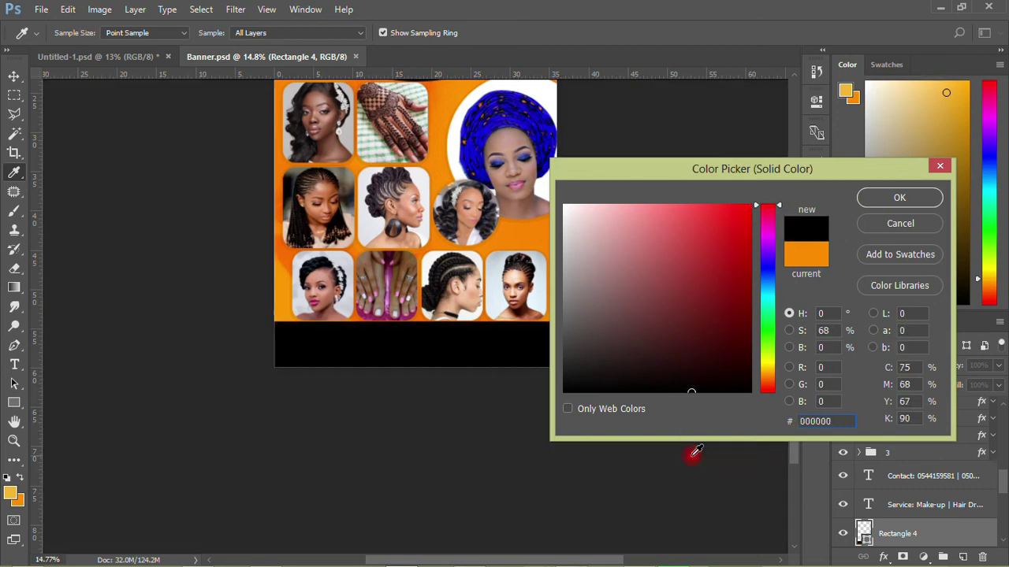
left_click(881, 197)
scroll(401, 367, "down", 3)
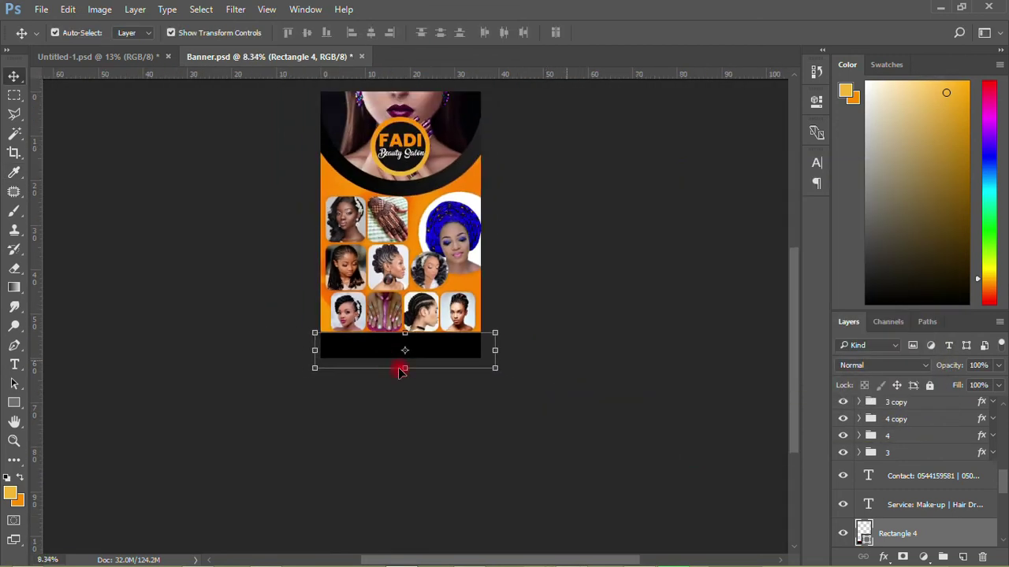
scroll(563, 362, "down", 1)
scroll(572, 323, "up", 2)
scroll(95, 234, "up", 1)
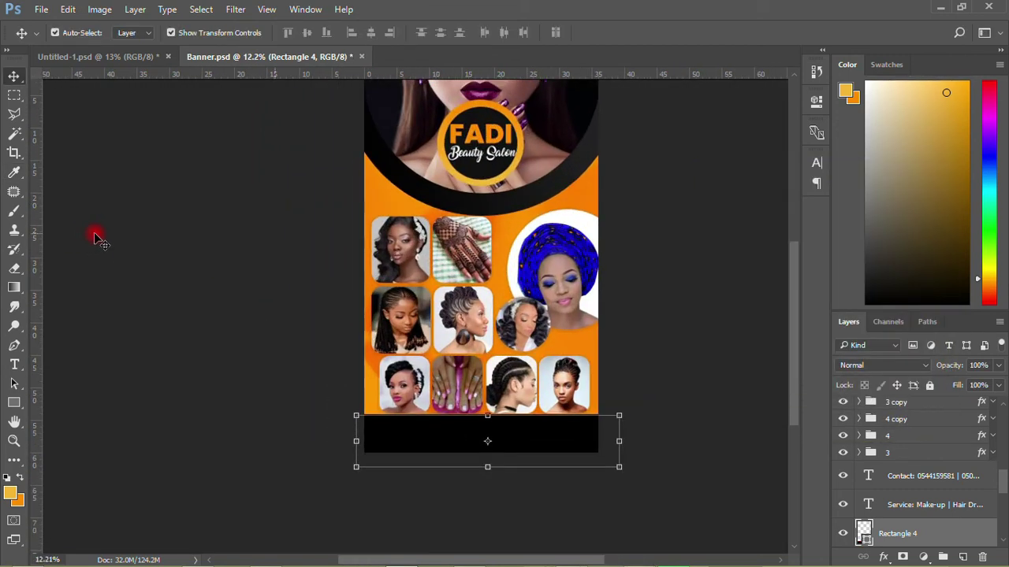
scroll(122, 264, "down", 1)
left_click(659, 261)
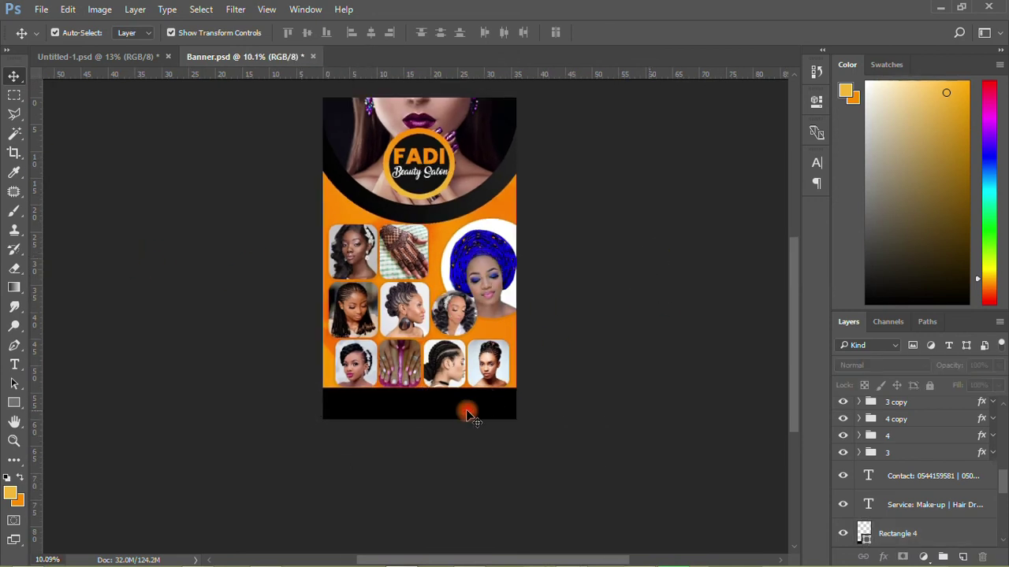
- Set both Service and Contact text layers to white (#ffffff) in the Character panel
left_click(929, 504)
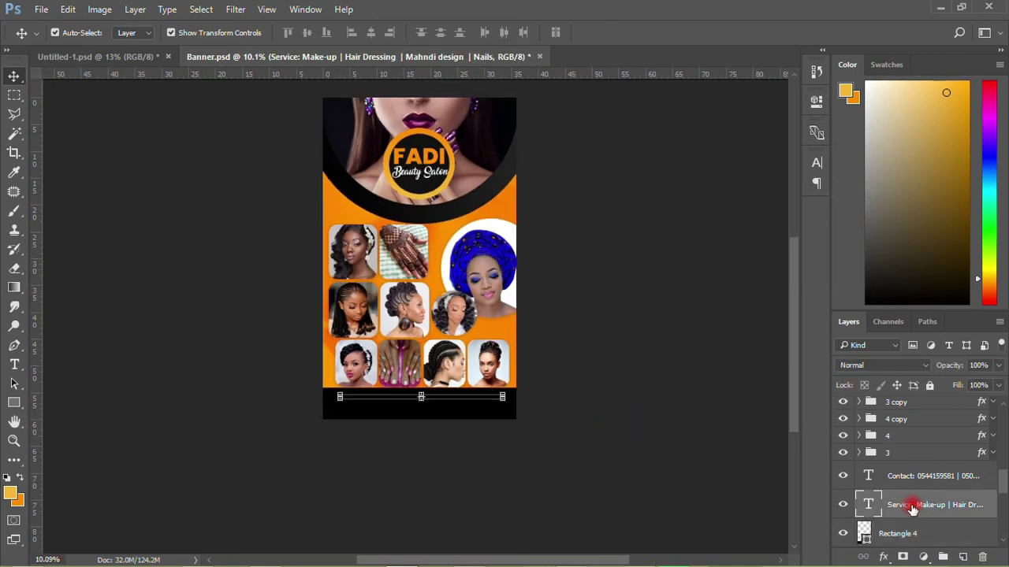
left_click(911, 480)
left_click(816, 166)
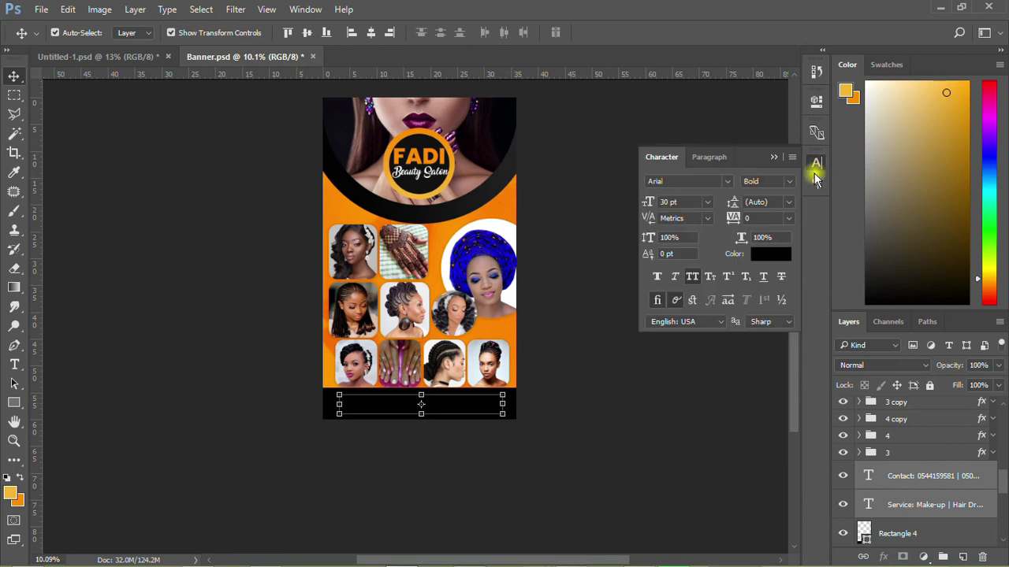
left_click(767, 255)
left_click(512, 206)
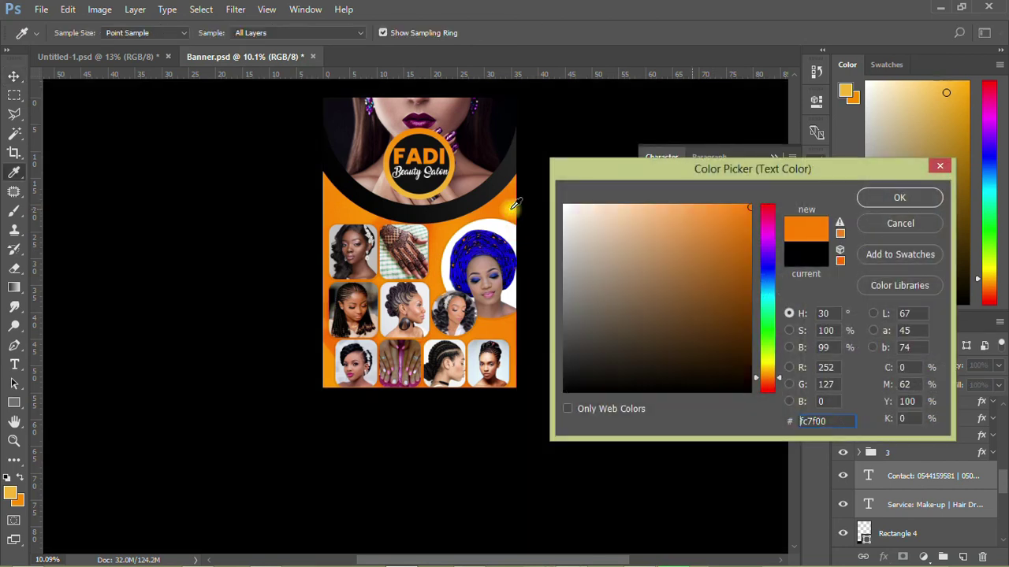
left_click(880, 197)
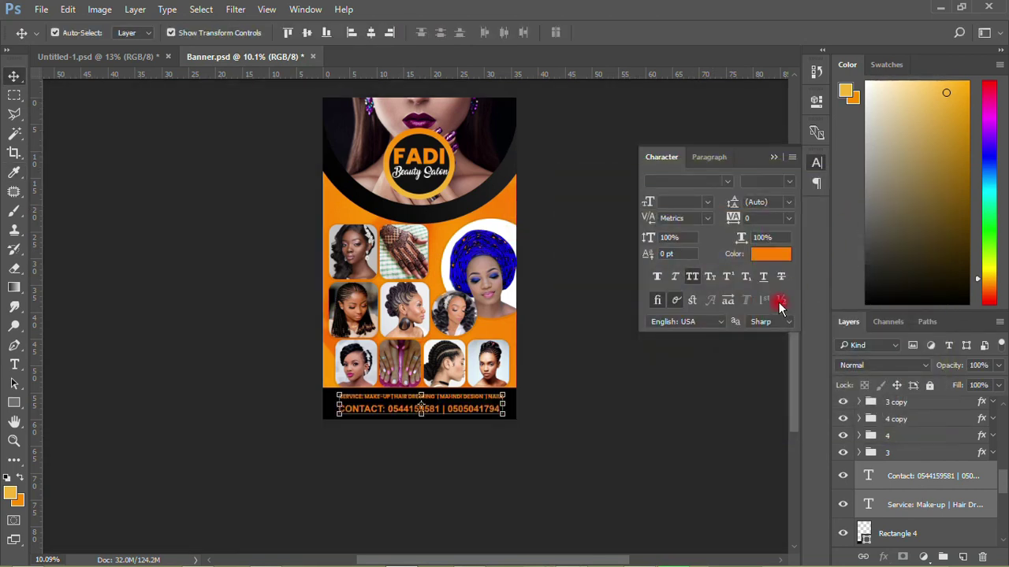
left_click(766, 254)
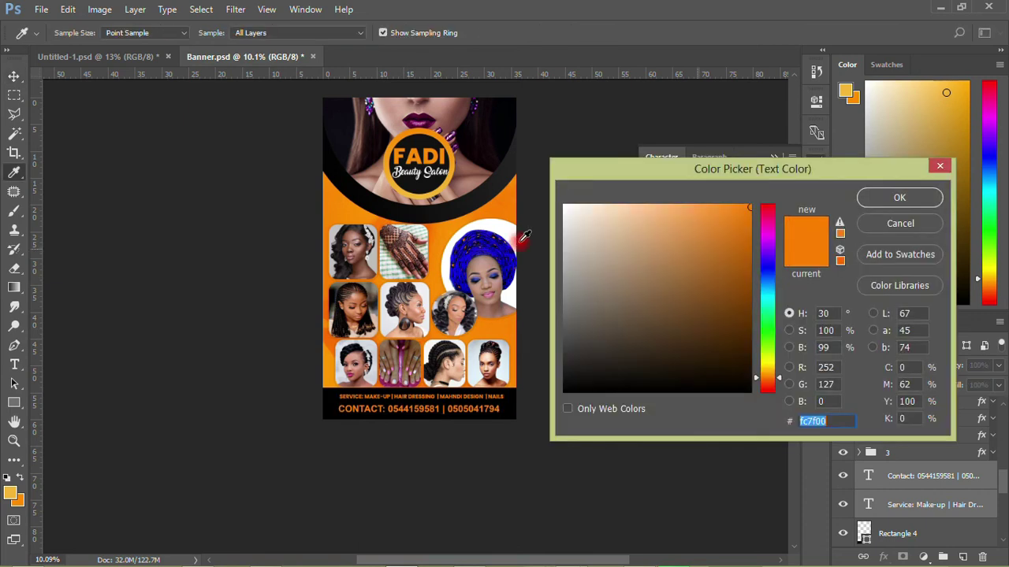
left_click(503, 232)
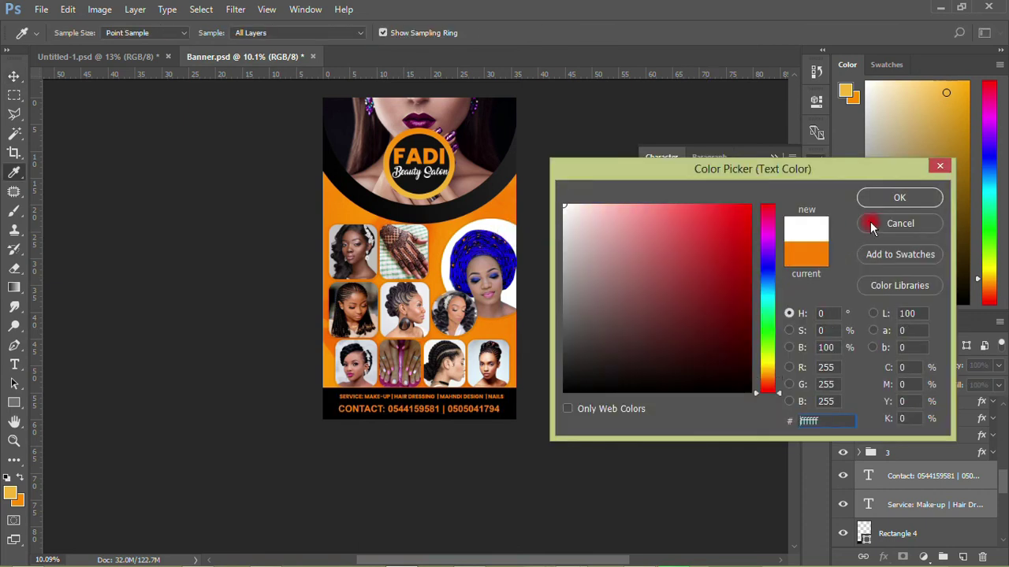
left_click(884, 205)
left_click(594, 365)
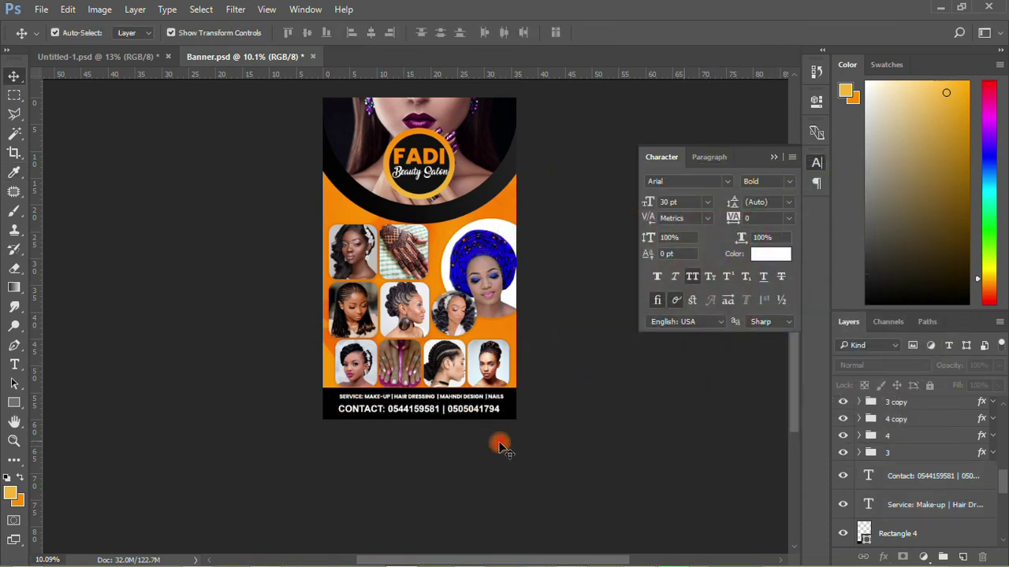
scroll(421, 421, "up", 6)
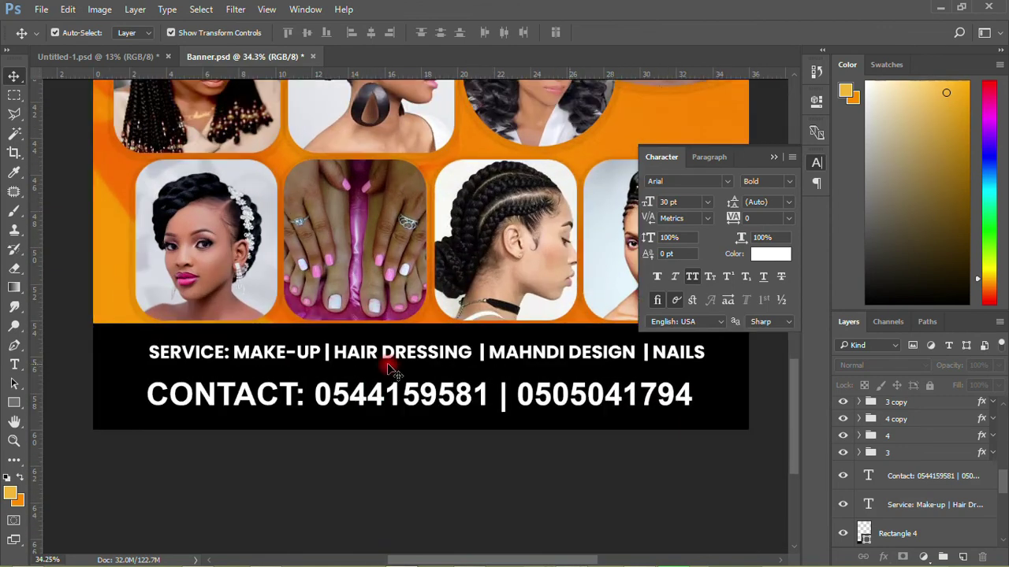
- Make the SERVICE line Poppins SemiBold at 82 pt and shift it left to re-centre
left_click(461, 353)
left_click(784, 182)
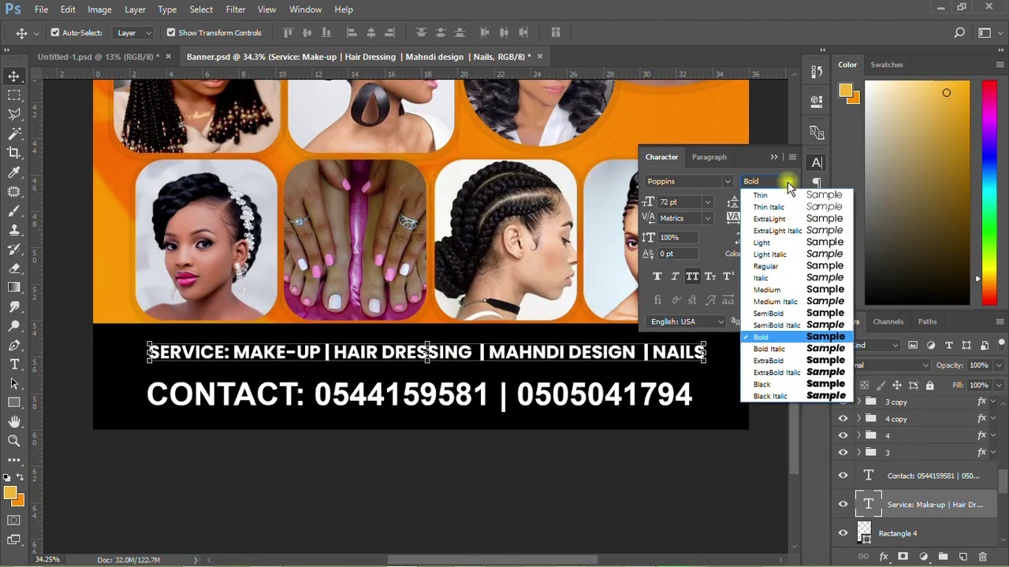
left_click(770, 320)
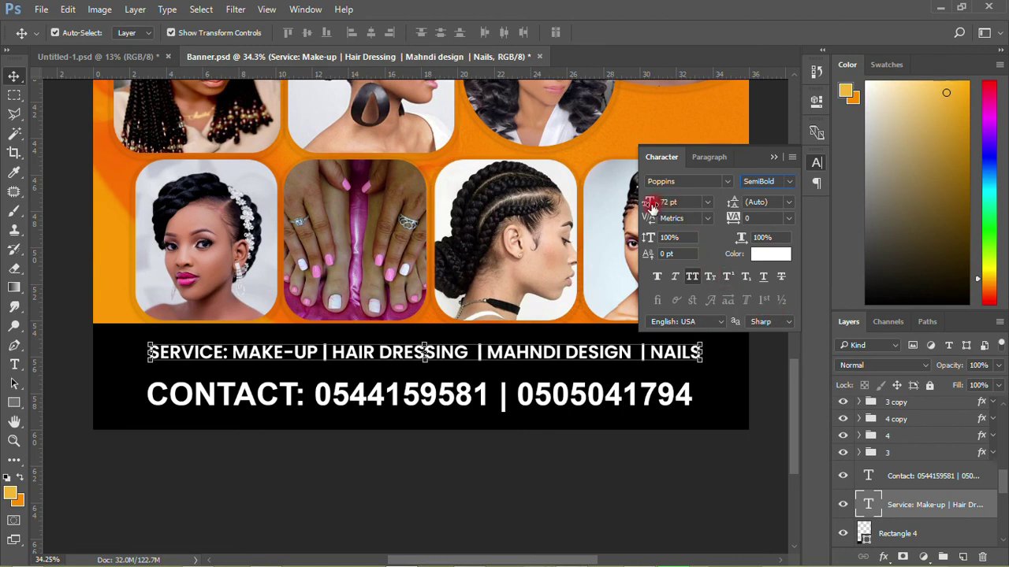
left_click_drag(654, 203, 666, 203)
left_click_drag(568, 353, 523, 354)
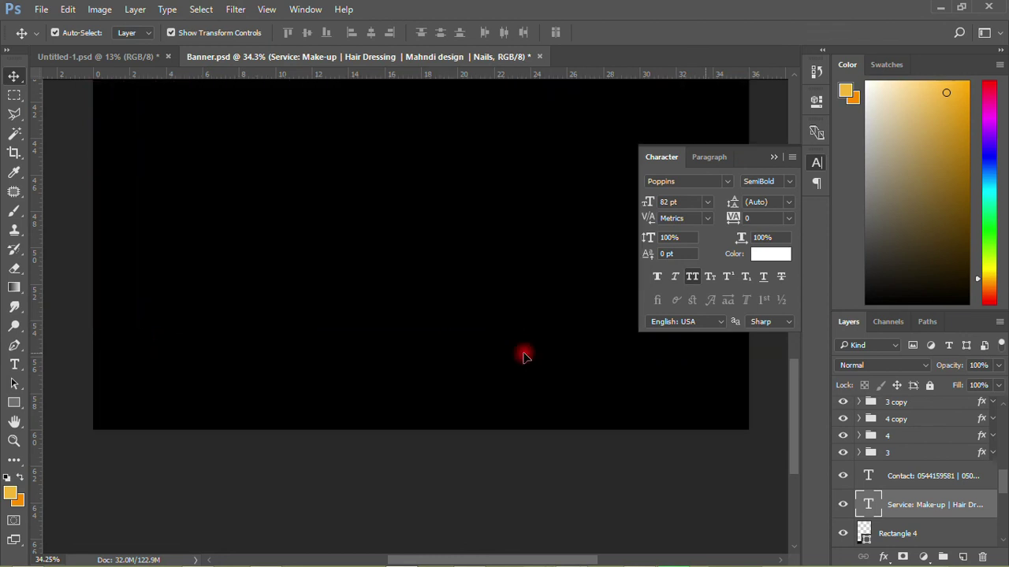
left_click(504, 496)
left_click(536, 404)
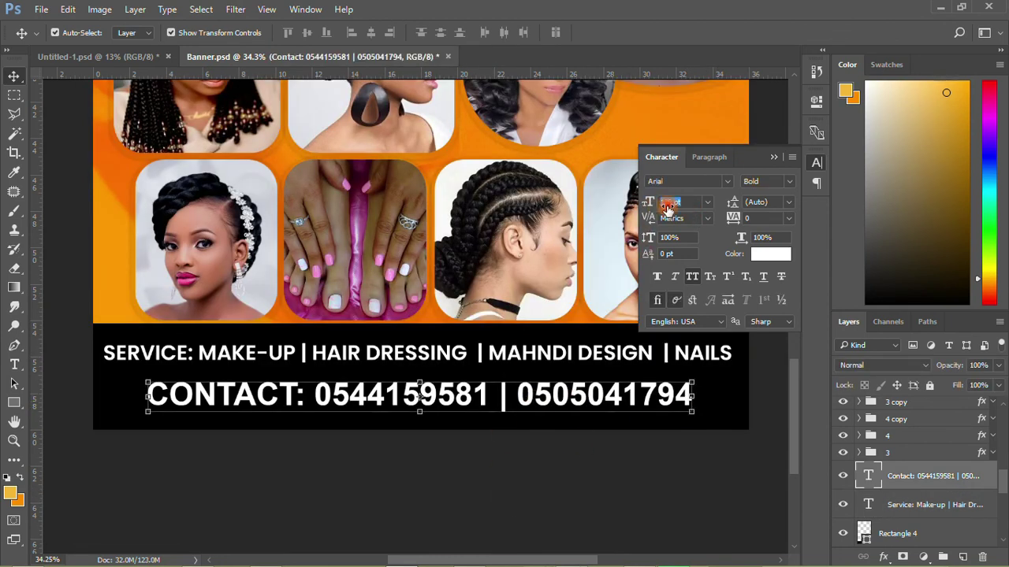
- Resize the CONTACT line to 147 pt and move it into place in the footer
left_click_drag(657, 207, 675, 202)
left_click_drag(509, 398, 463, 395)
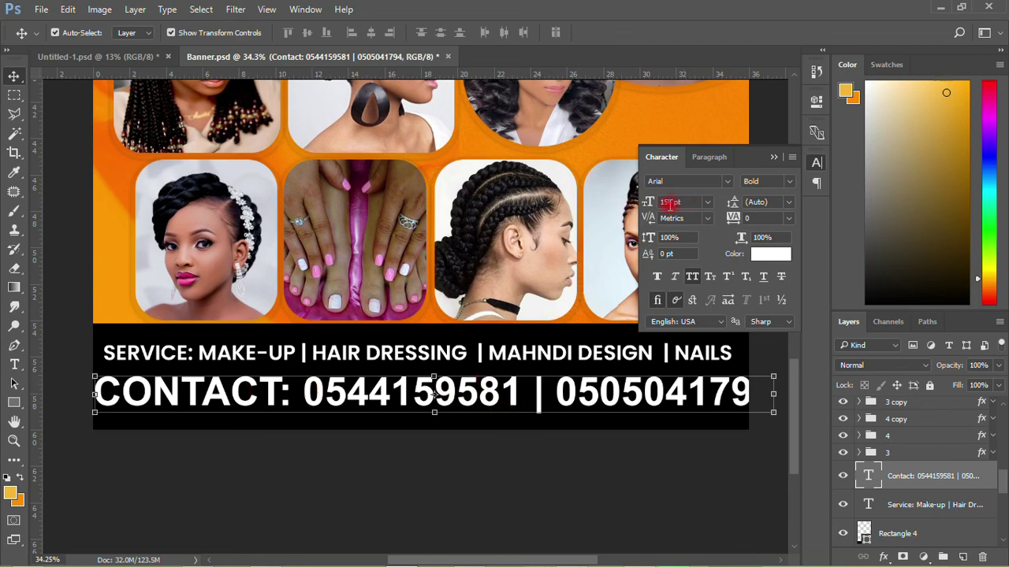
left_click_drag(651, 203, 647, 206)
left_click(569, 457)
left_click_drag(556, 394, 564, 394)
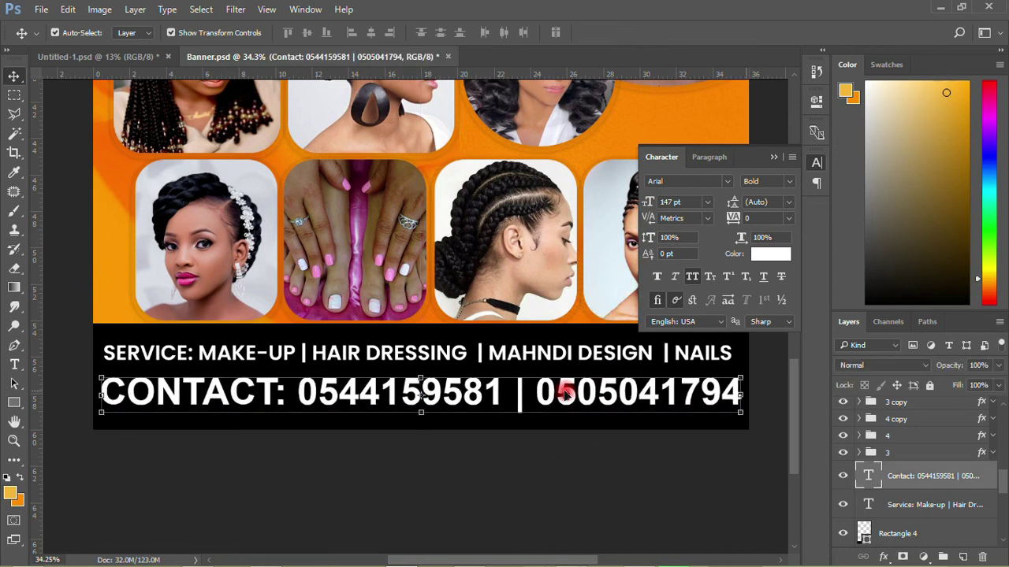
left_click(815, 165)
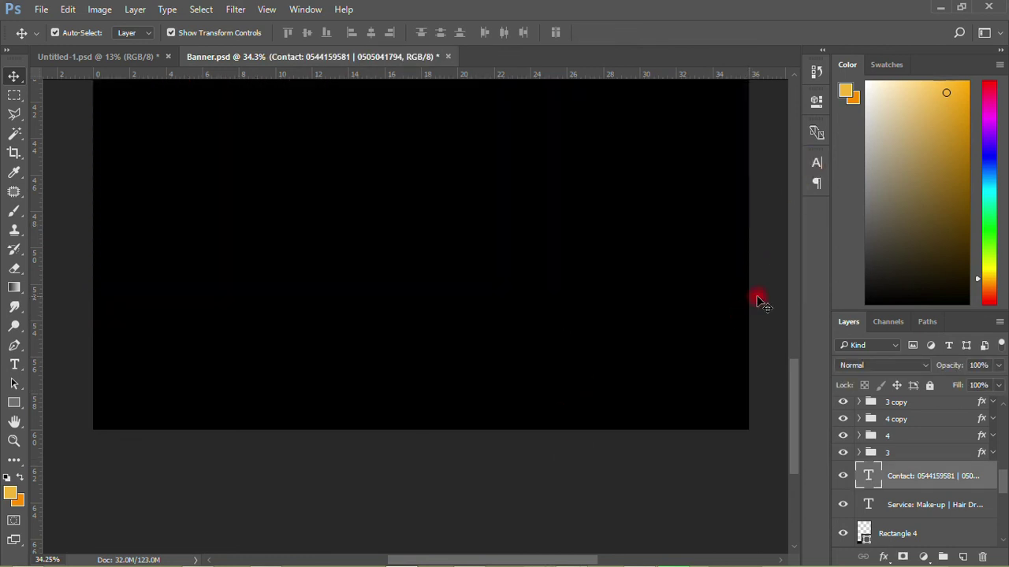
left_click(530, 440)
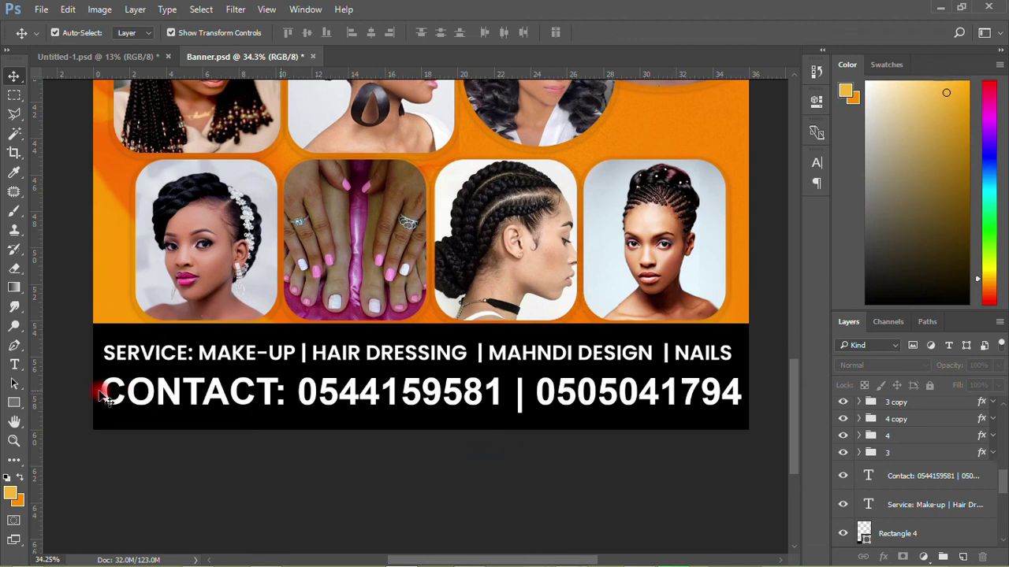
- Fine-tune the CONTACT line's horizontal position until it's centred under SERVICE
left_click(132, 399)
left_click_drag(132, 399, 121, 397)
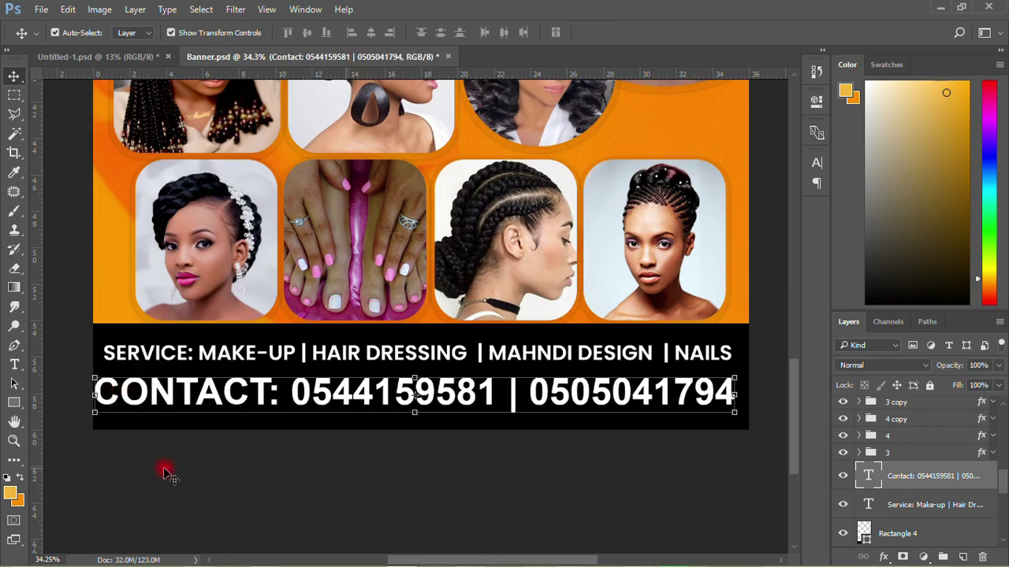
left_click(213, 477)
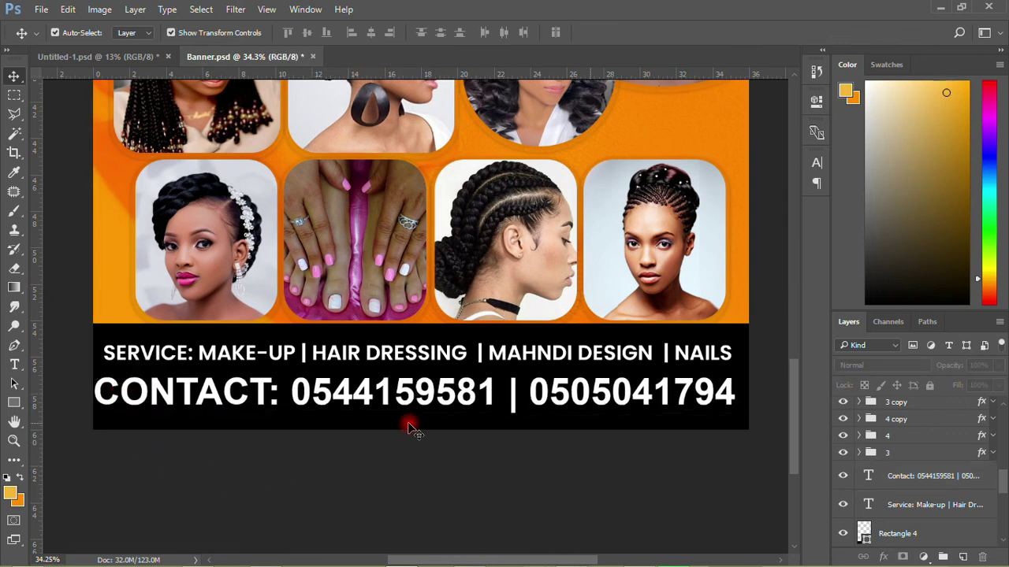
left_click(467, 396)
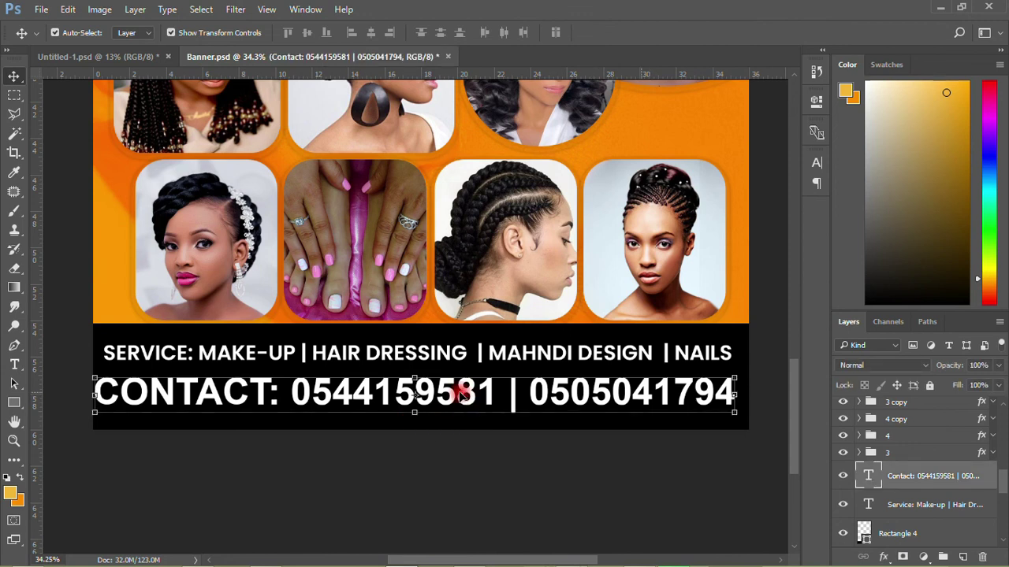
left_click_drag(470, 398, 478, 398)
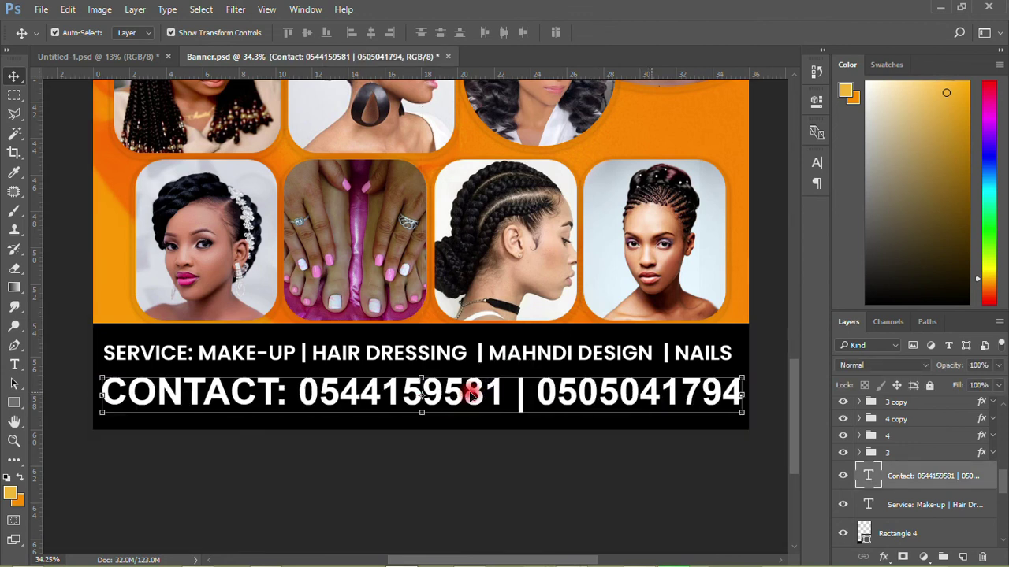
left_click(400, 465)
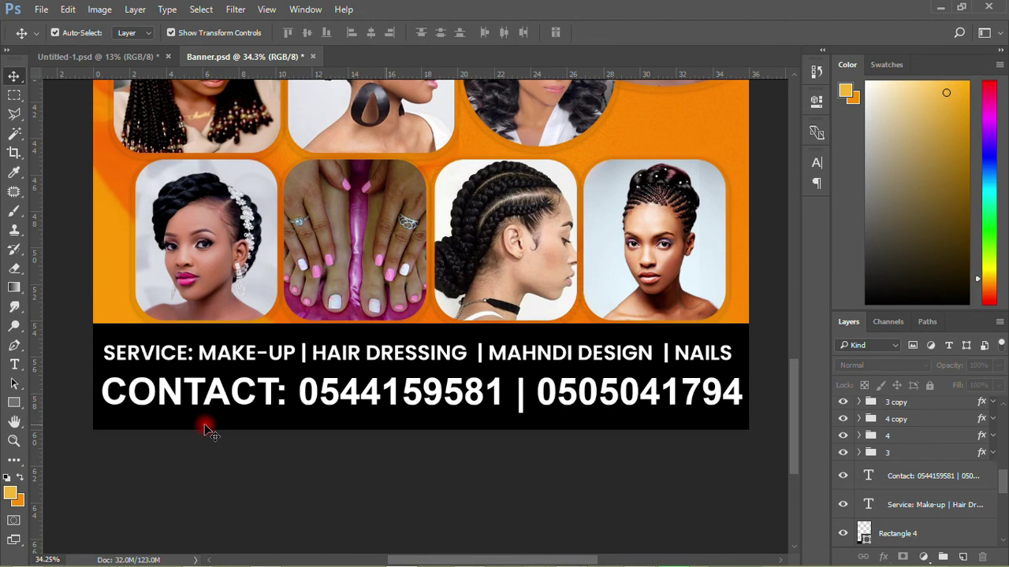
scroll(203, 429, "down", 5)
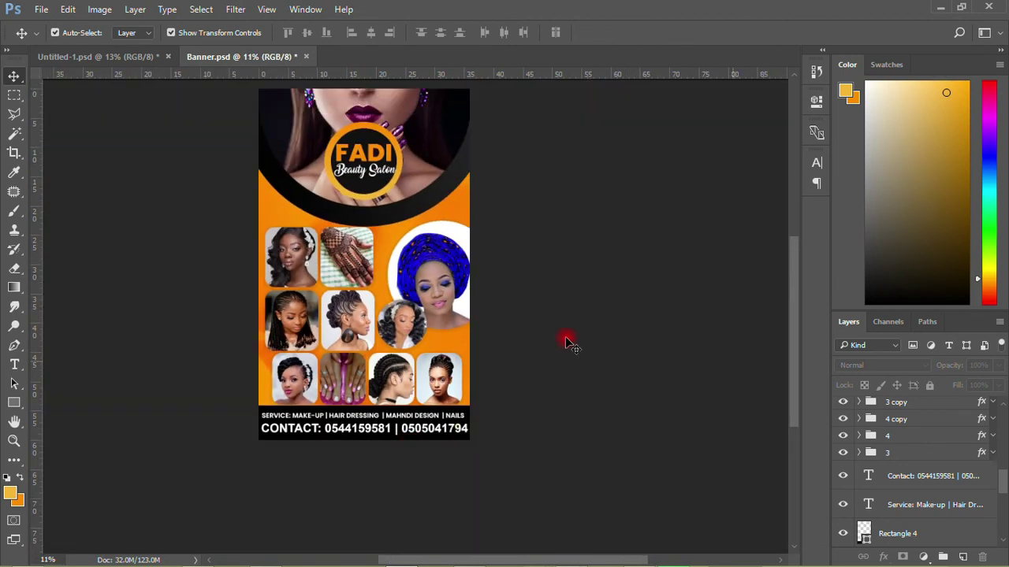
- Save Banner.psd with File > Save, then show the taskbar's hidden icons
left_click_drag(793, 292, 800, 255)
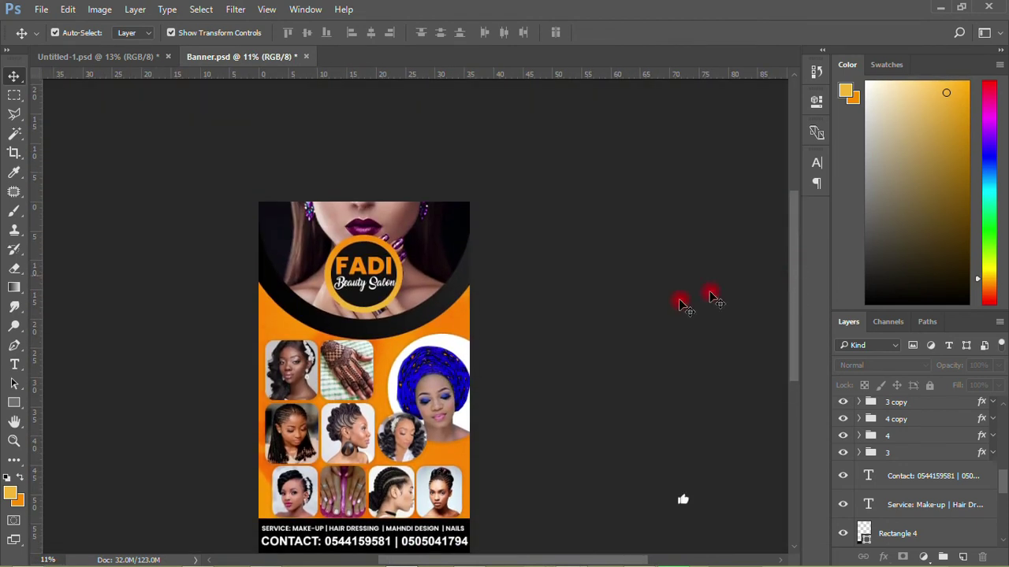
scroll(563, 331, "up", 3)
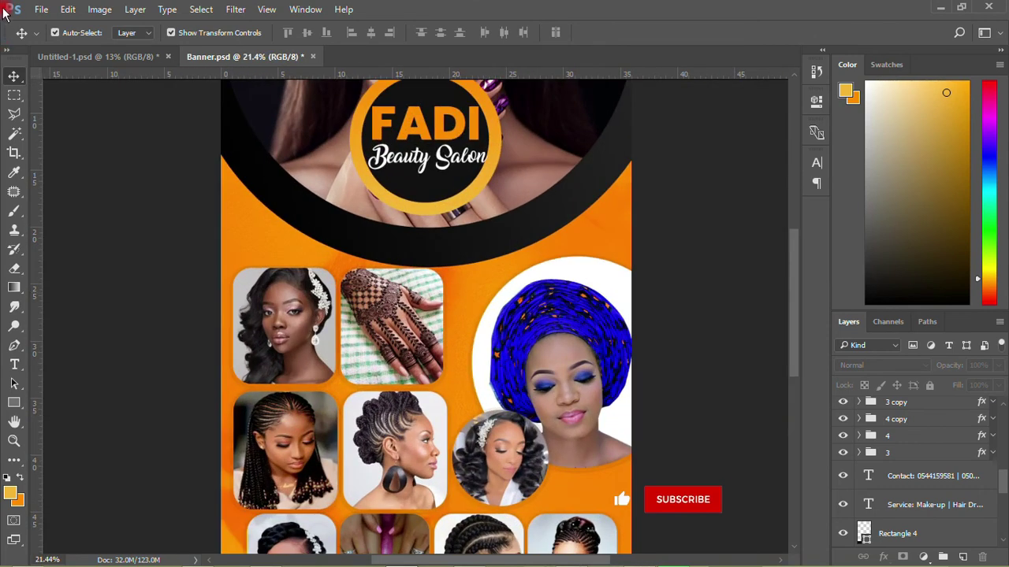
left_click(41, 9)
left_click(63, 156)
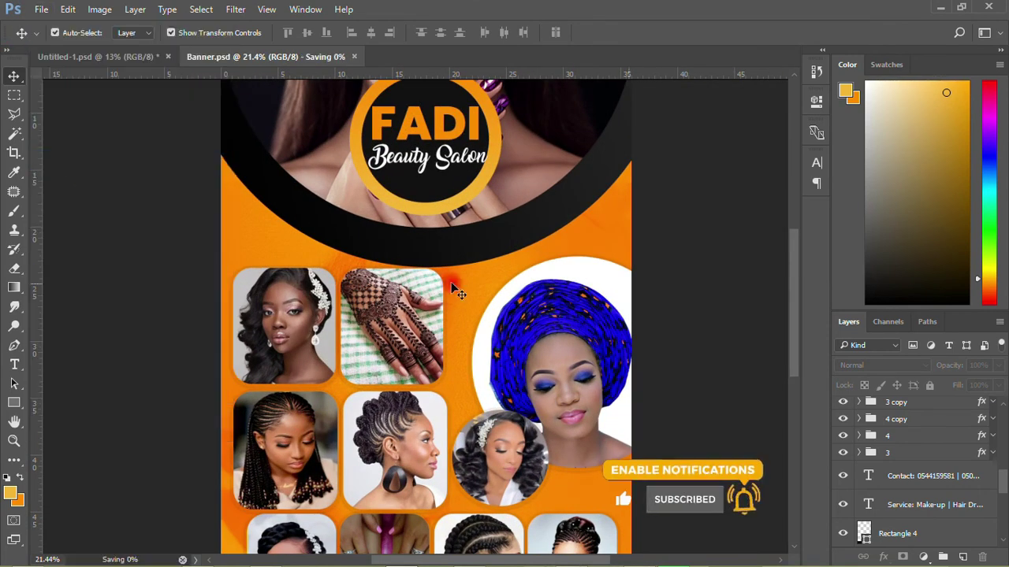
scroll(456, 291, "down", 4)
scroll(441, 307, "up", 2)
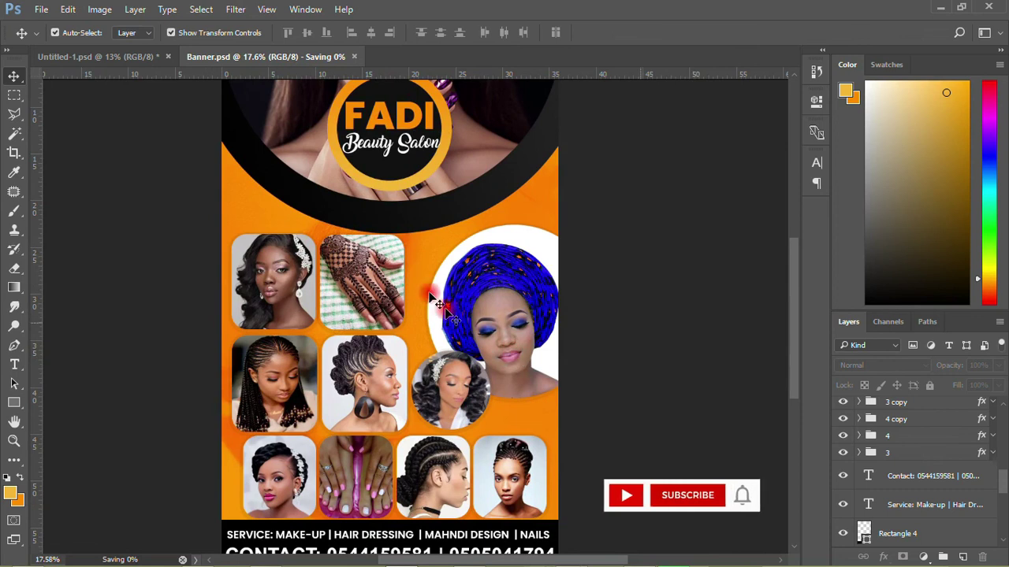
scroll(437, 304, "down", 3)
scroll(455, 406, "up", 1)
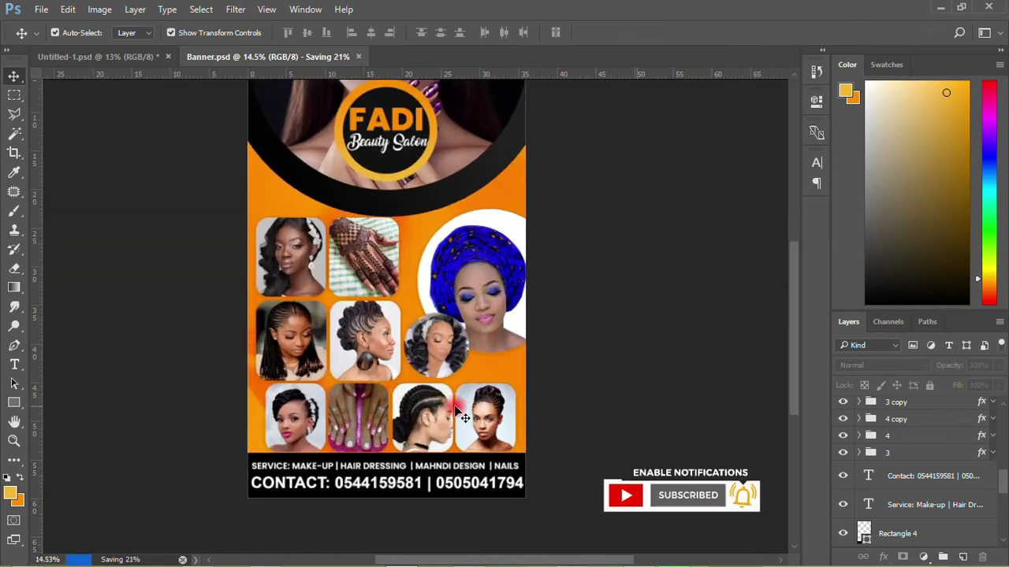
scroll(463, 418, "up", 1)
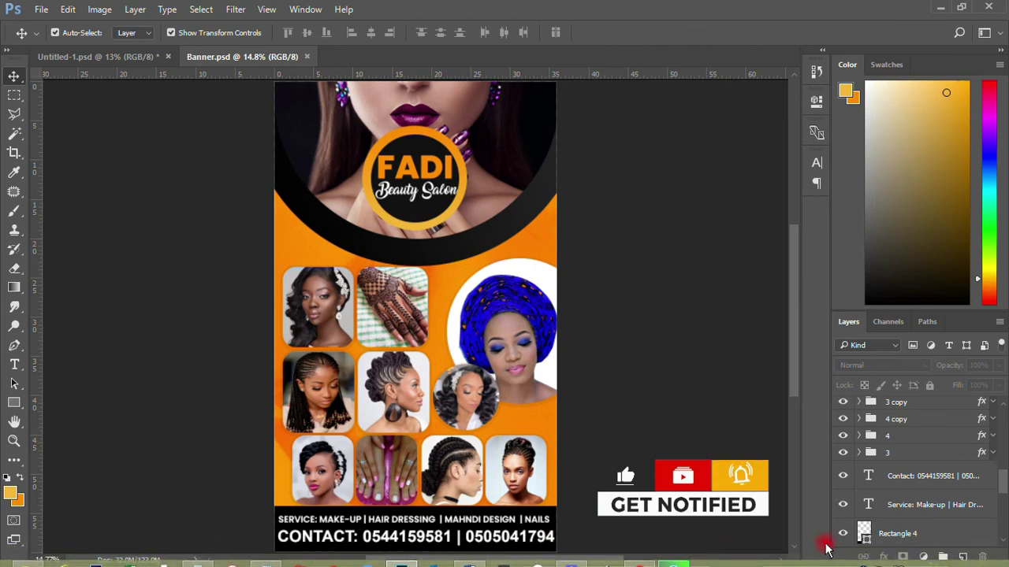
left_click(845, 556)
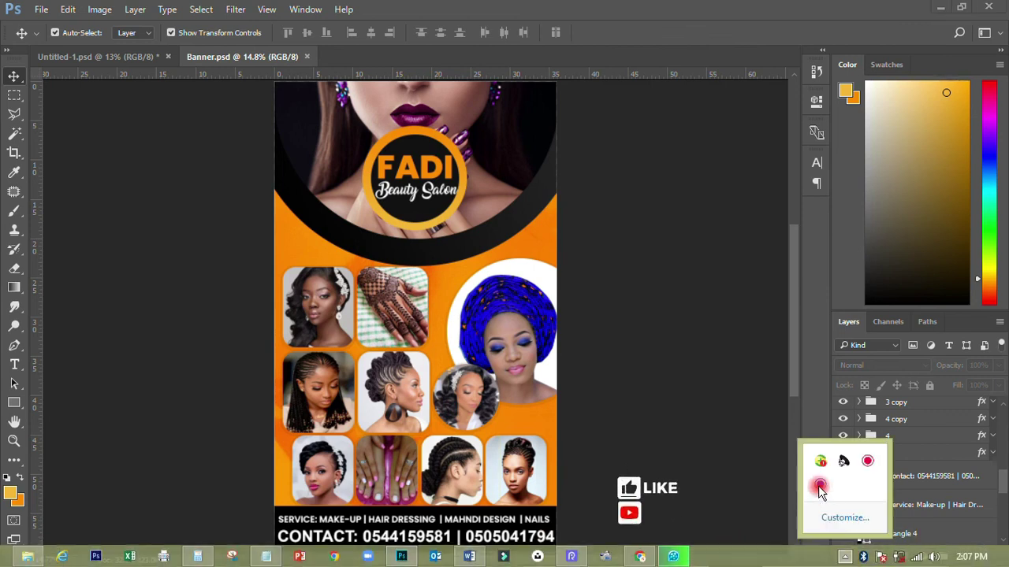